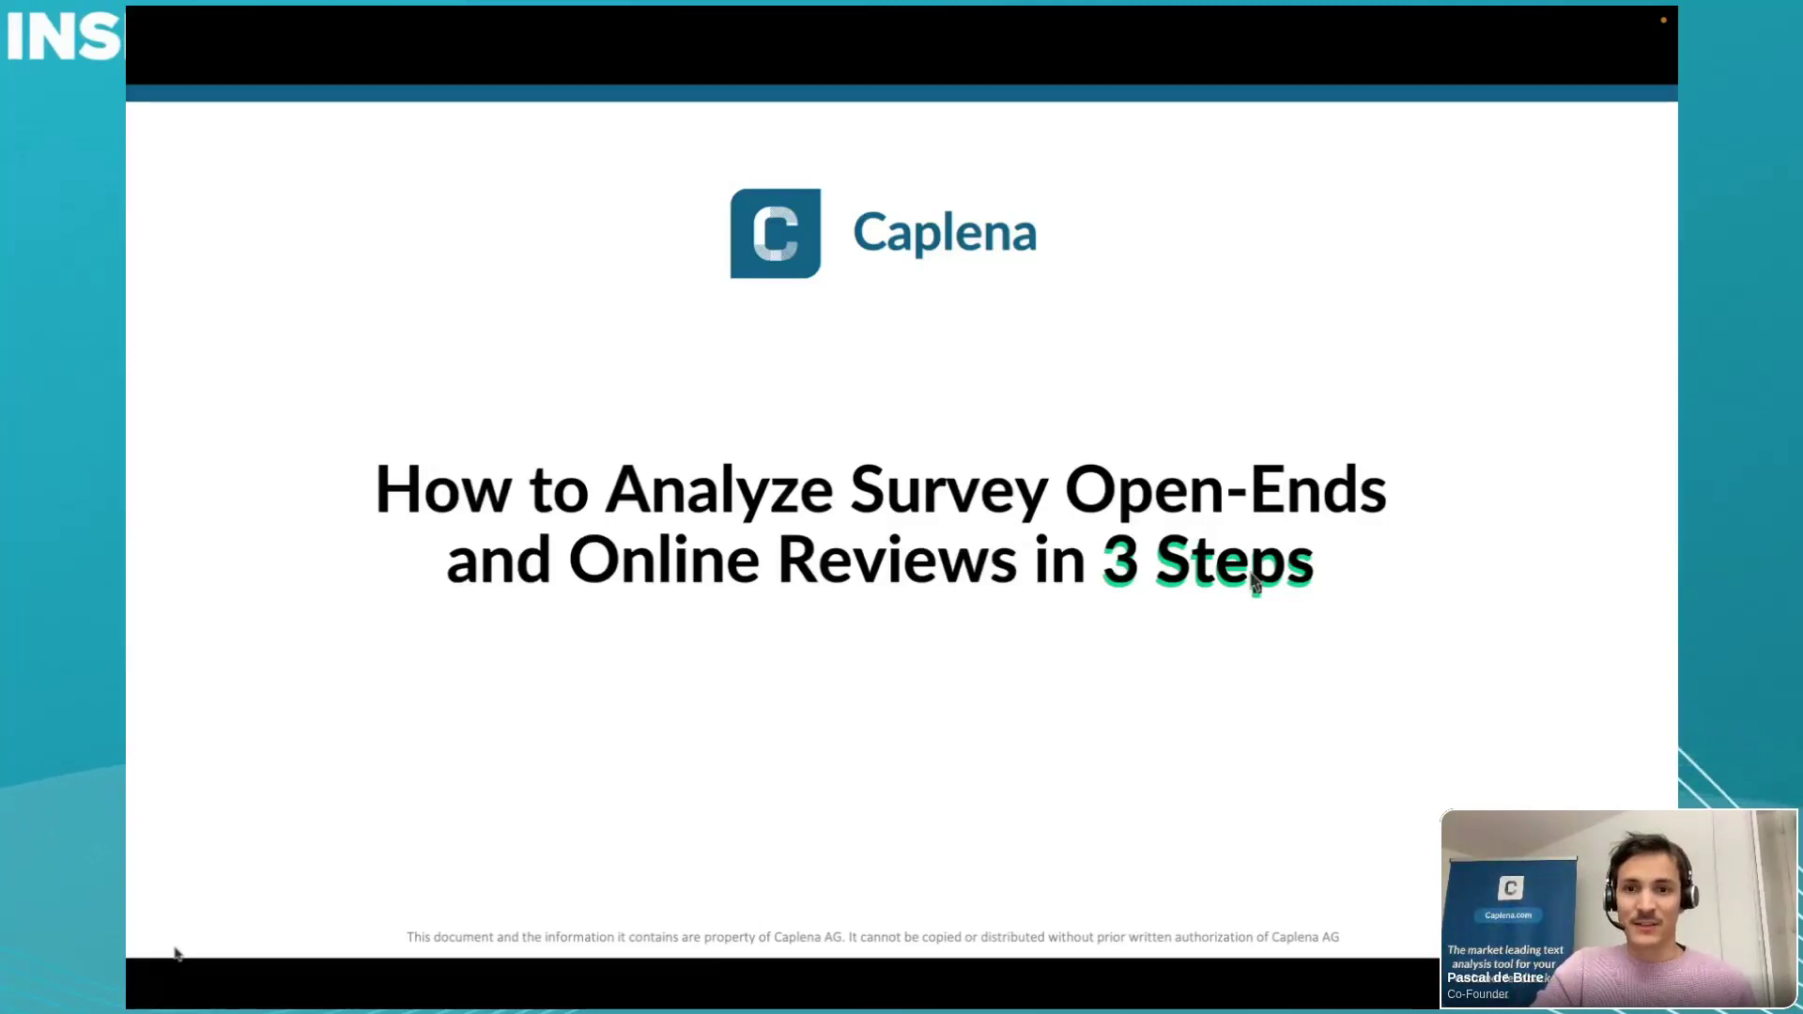
# - Advance the webinar deck from the Caplena title slide to the Presenters slide
pyautogui.press('Right')
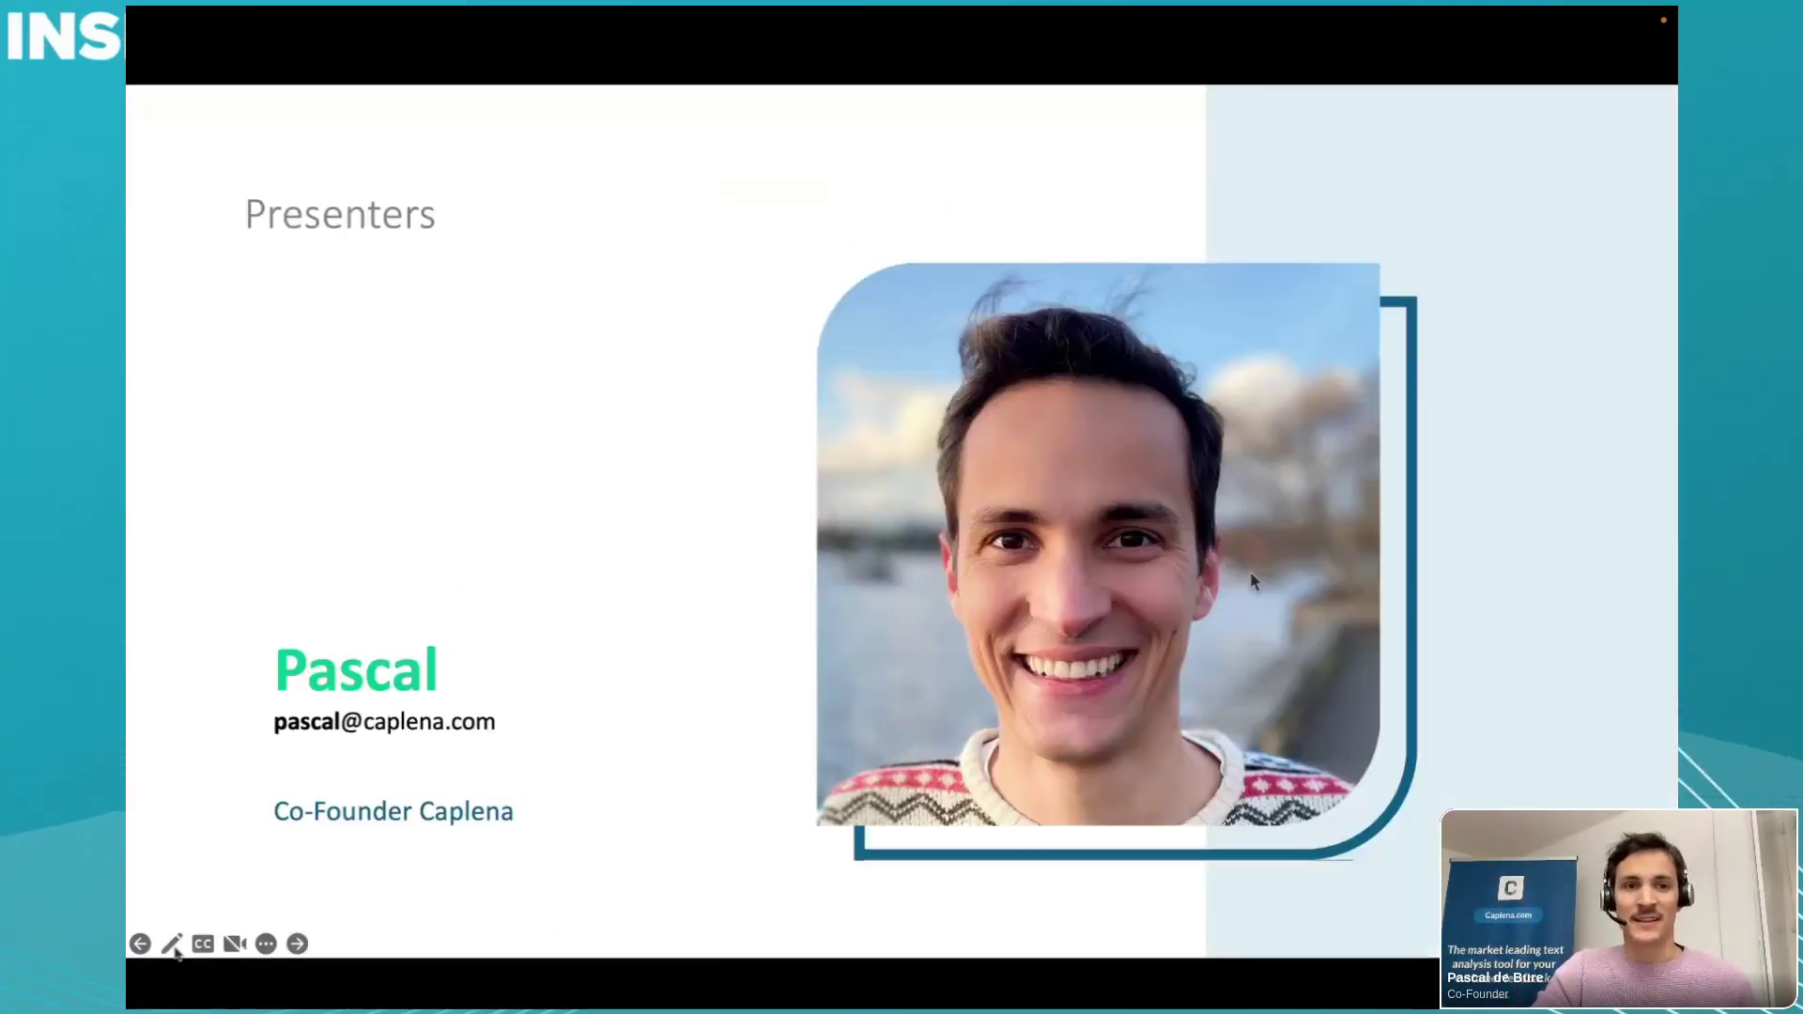
# - Advance to the 'What we do' slide on feedback, augmented intelligence and insights
pyautogui.press('Right')
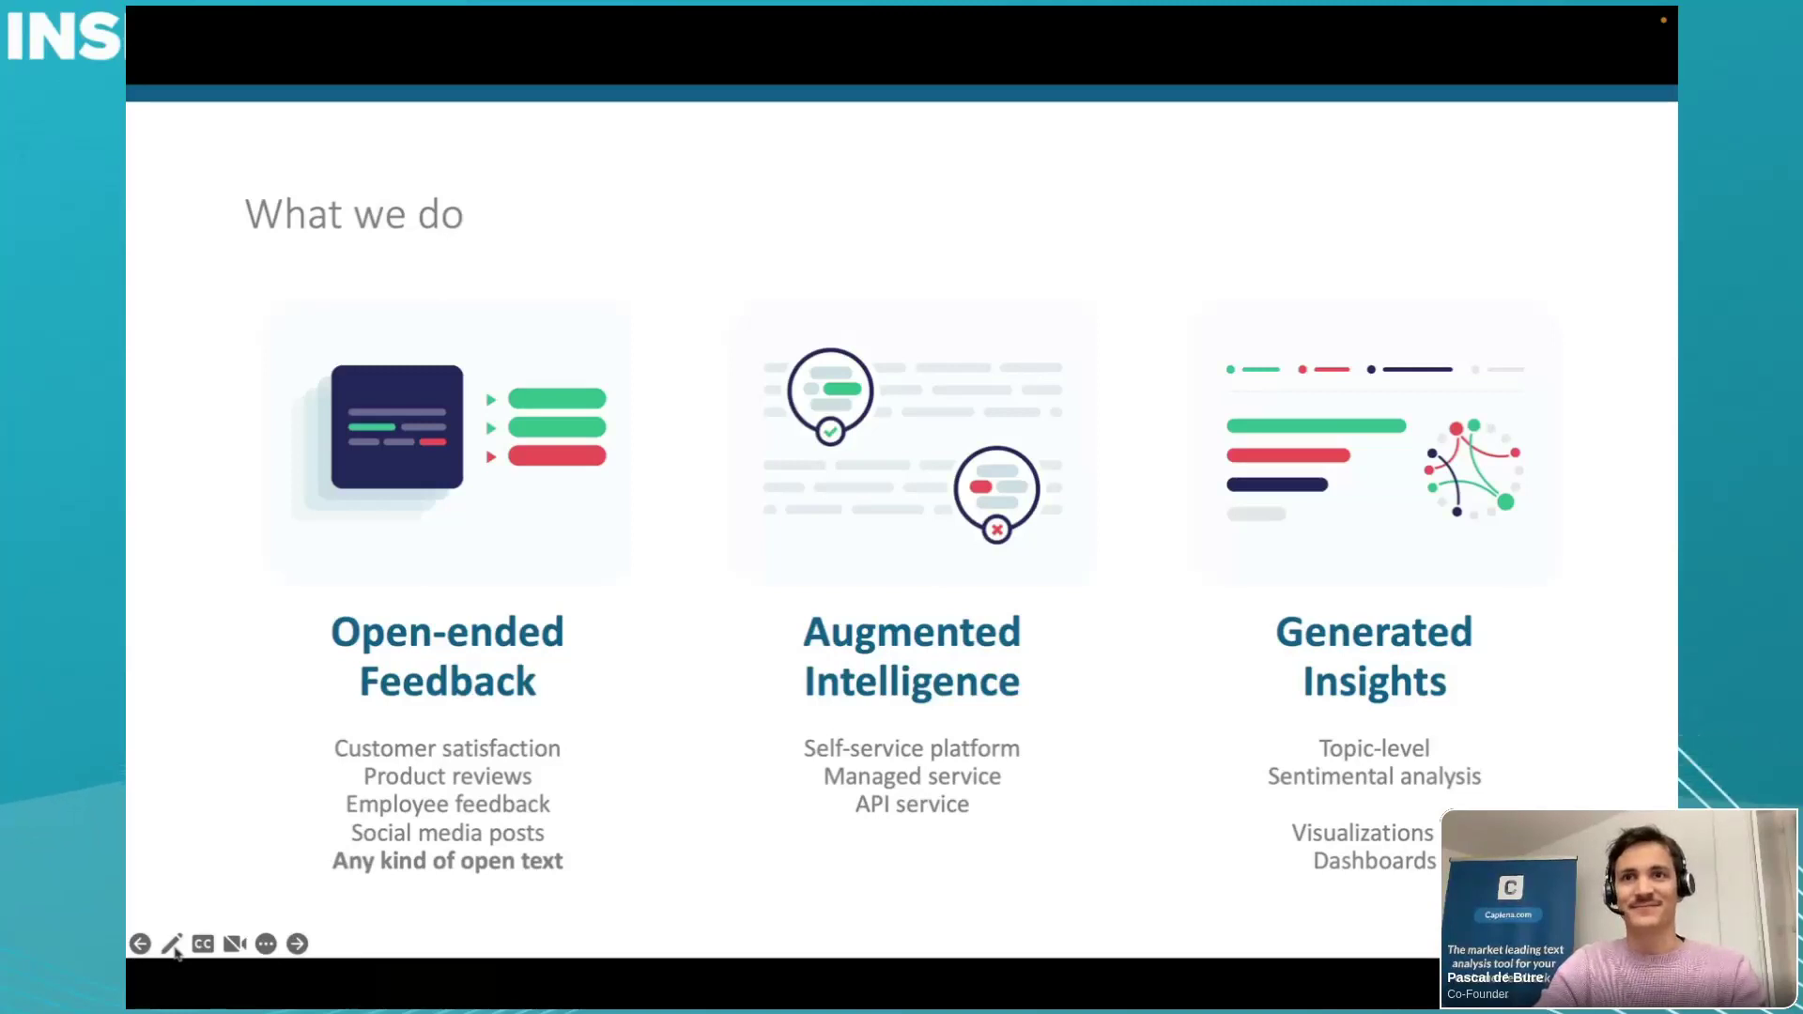
# - Advance the slideshow to the Import data slide
pyautogui.press('Right')
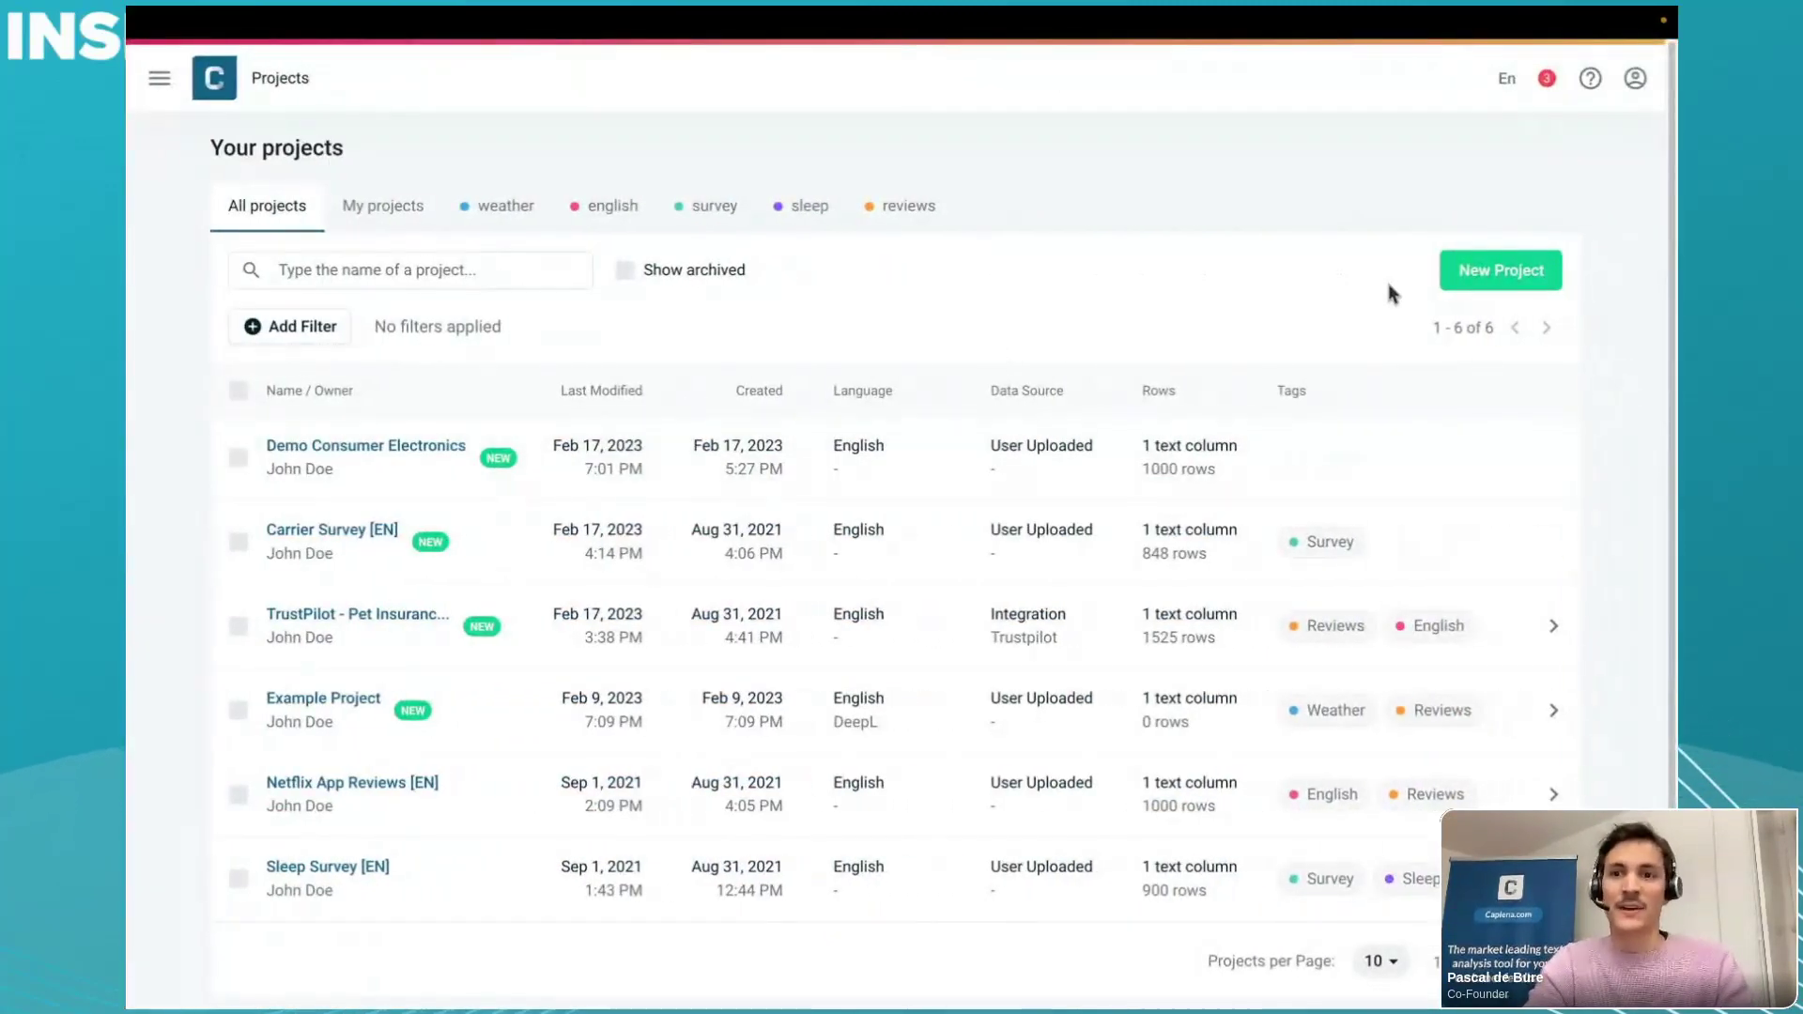
# - Start a new project and browse review-platform integrations such as Trustpilot, G2 and Qualtrics
pyautogui.click(1493, 270)
pyautogui.click(658, 363)
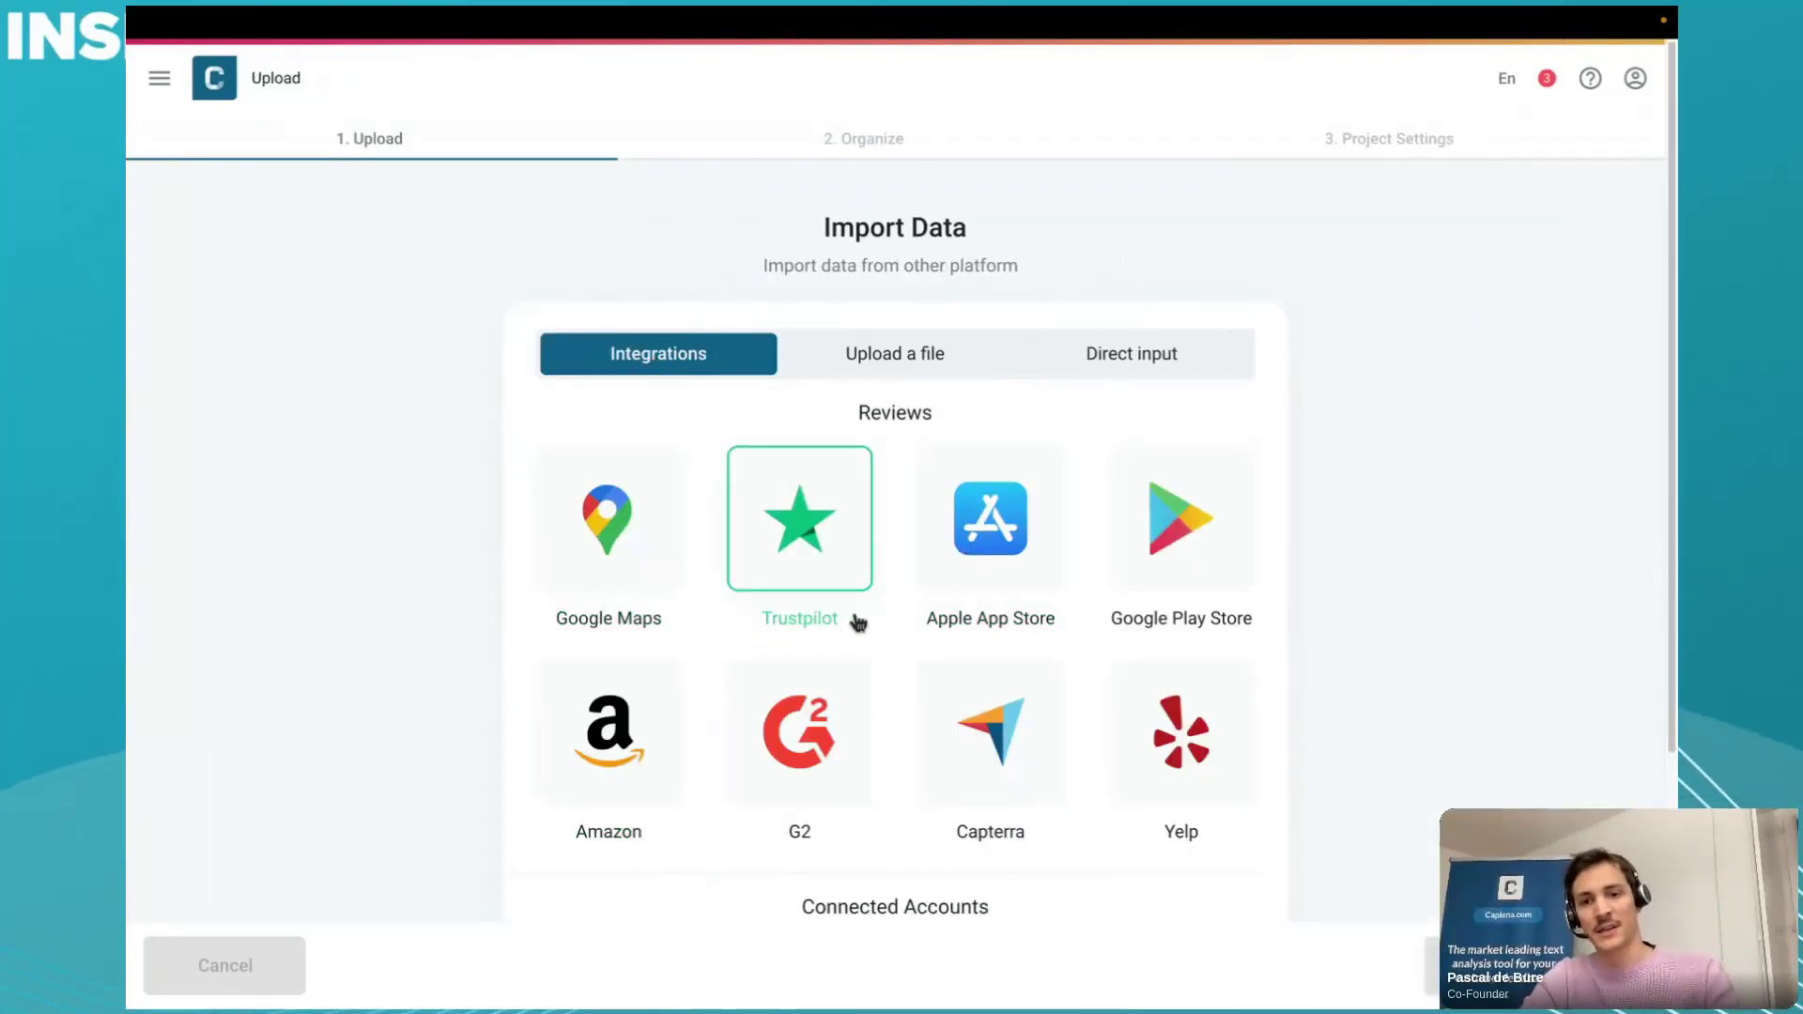
pyautogui.scroll(-3, 858, 623)
pyautogui.scroll(3, 858, 623)
pyautogui.scroll(-3, 857, 622)
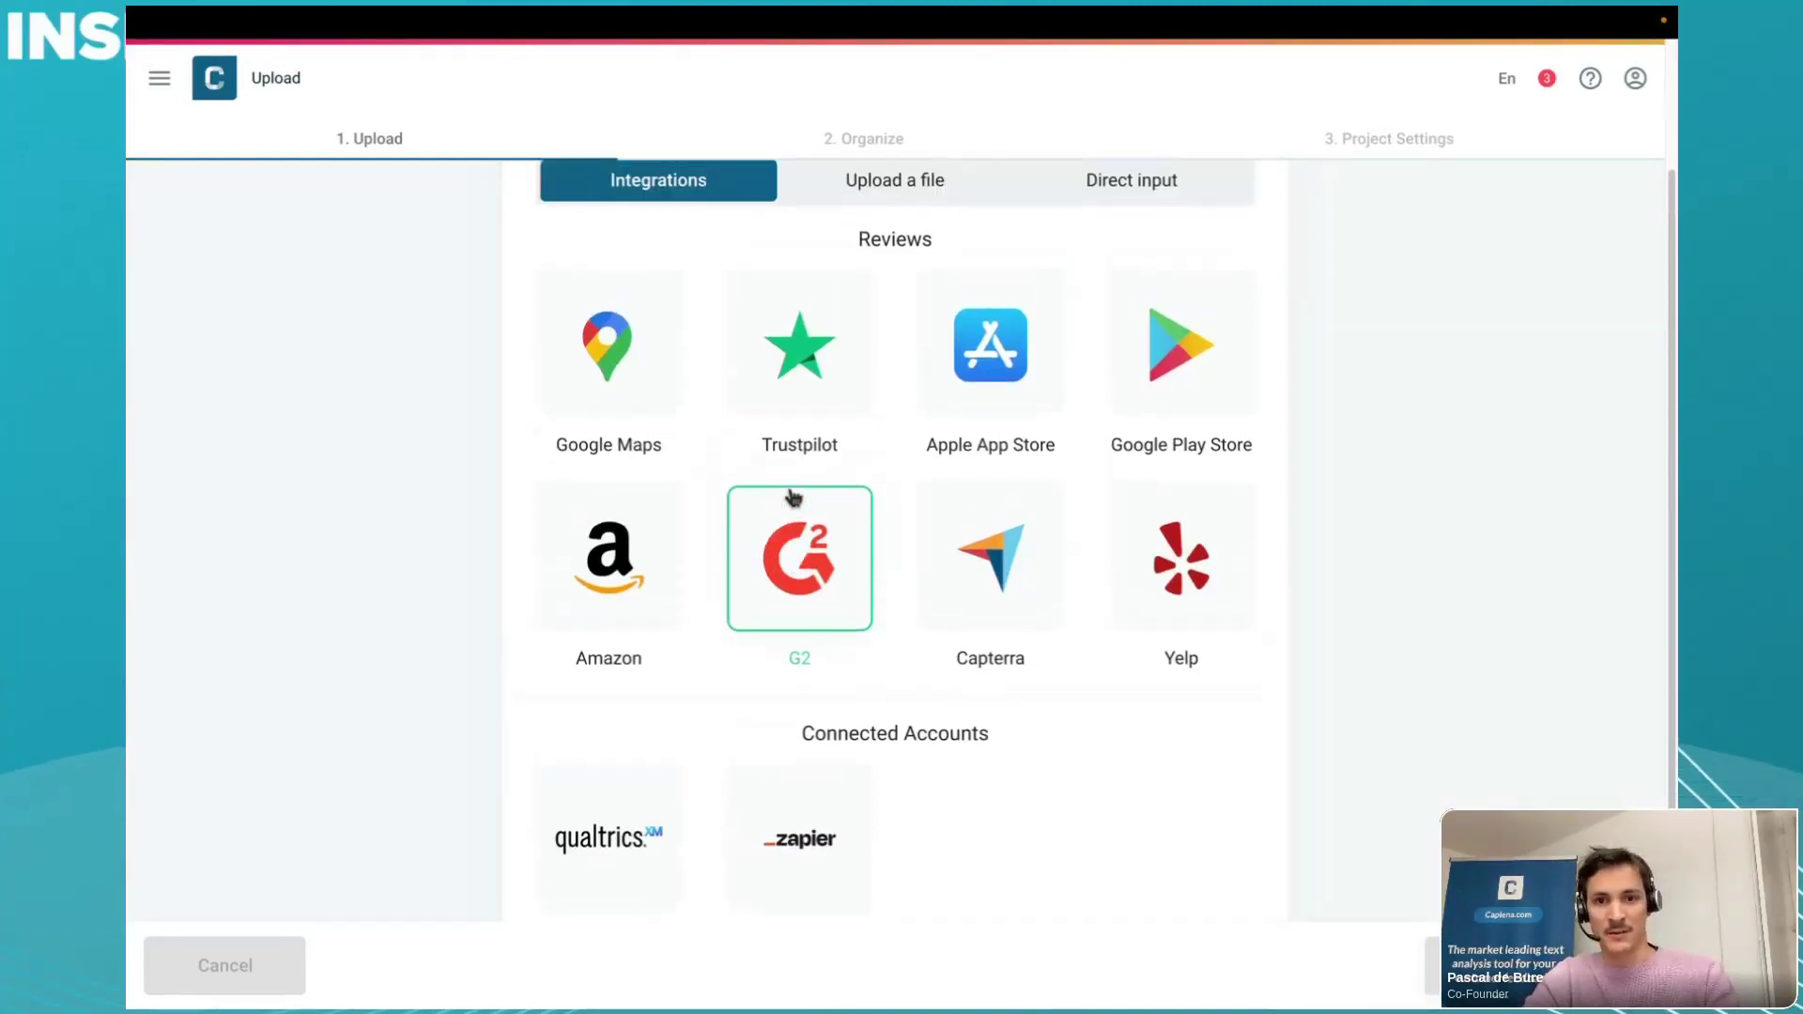
pyautogui.scroll(-2, 794, 498)
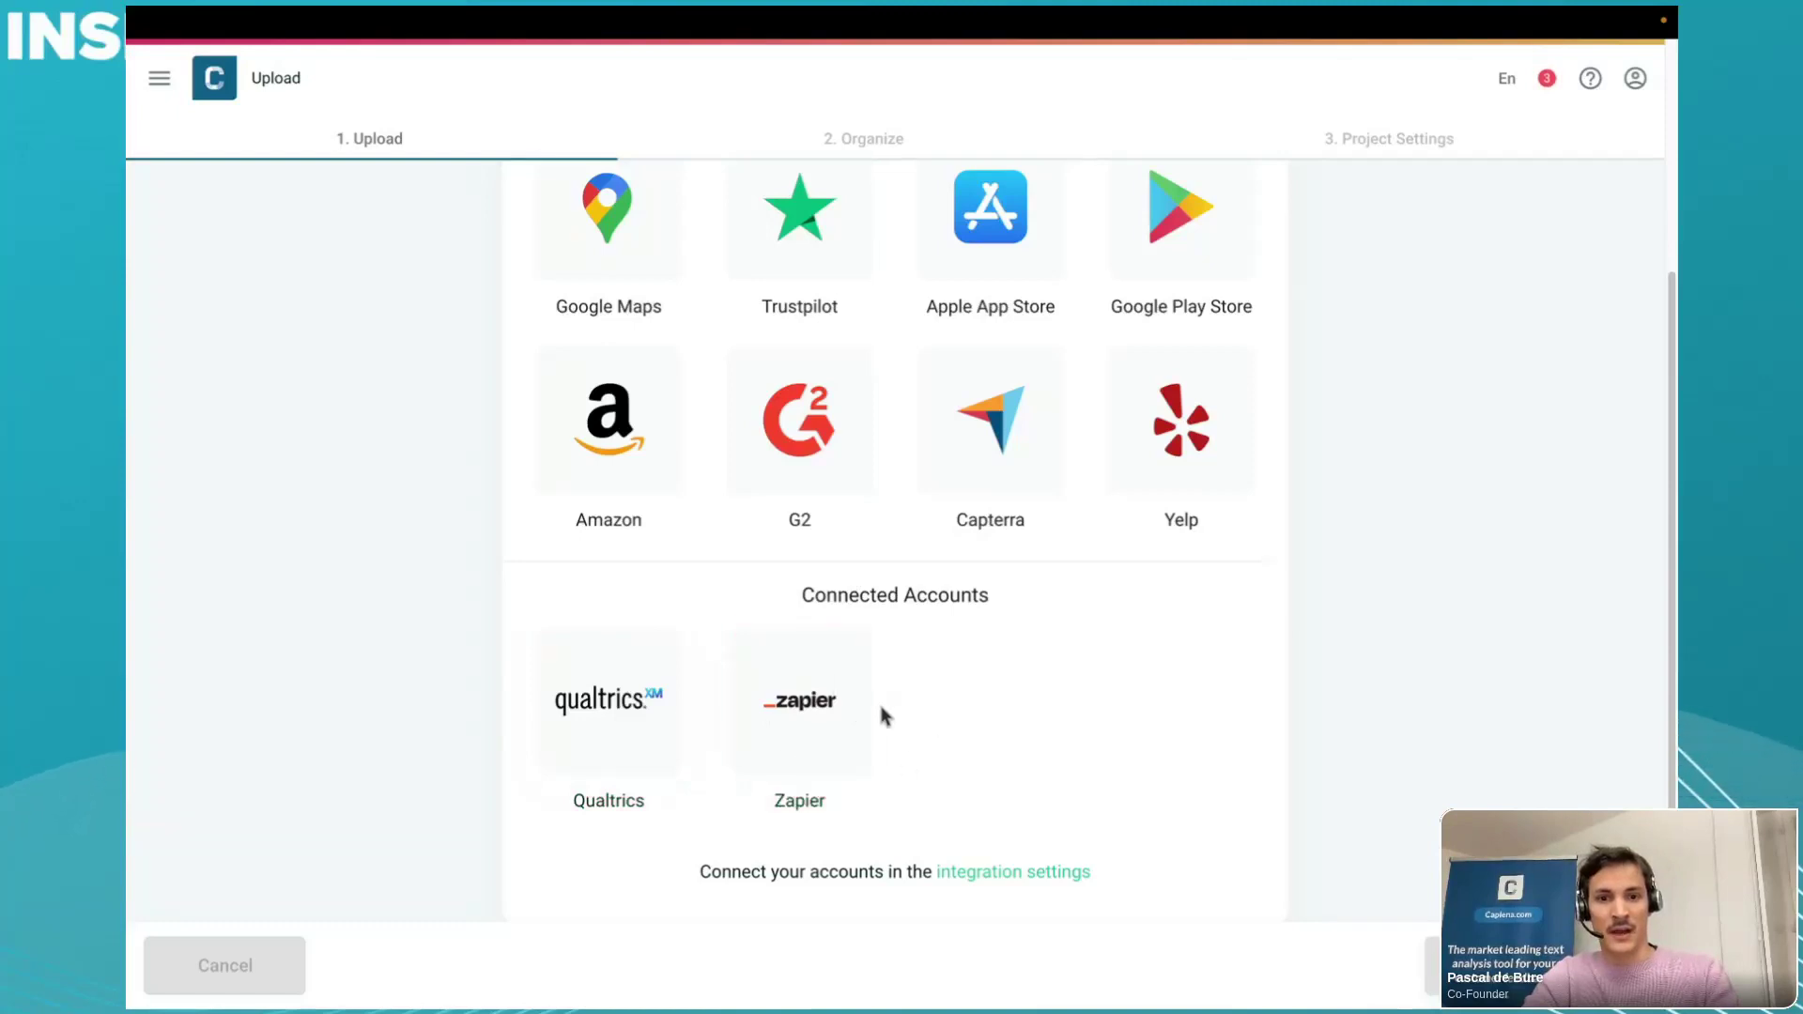
pyautogui.scroll(1, 818, 700)
pyautogui.scroll(4, 853, 773)
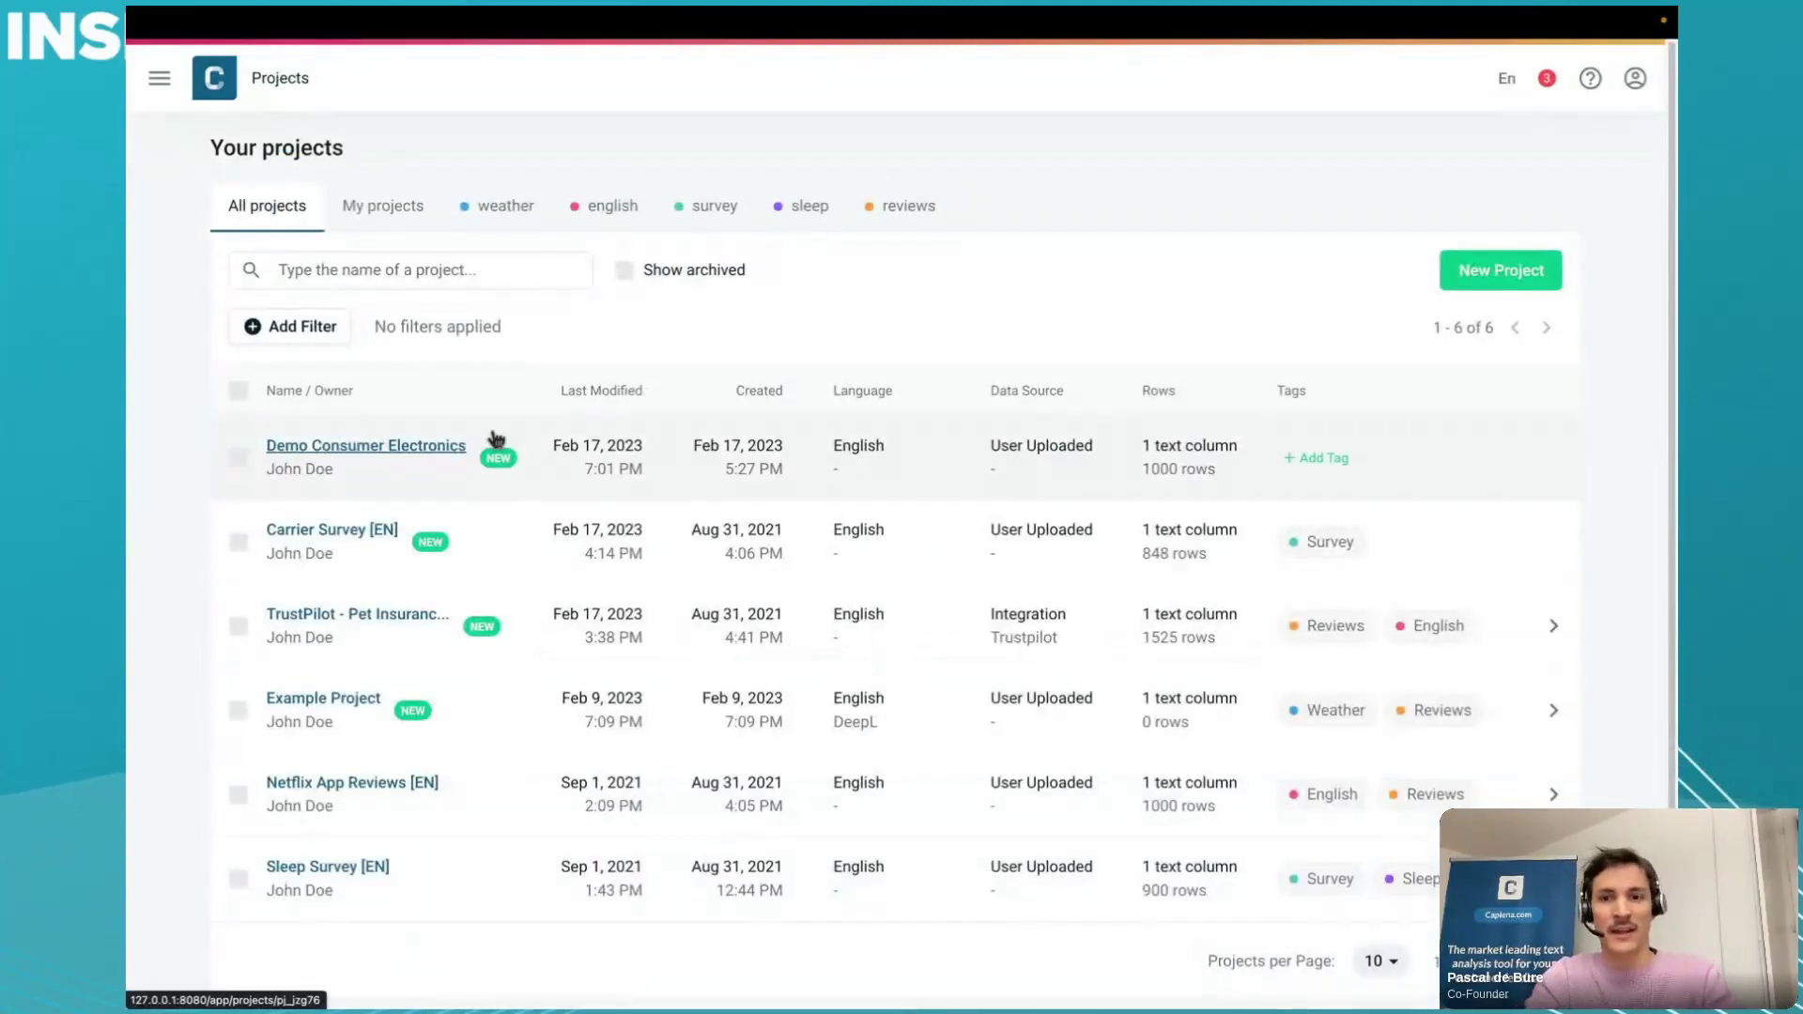
# - Open Demo Consumer Electronics, start analysis and select the Open text type
pyautogui.click(496, 441)
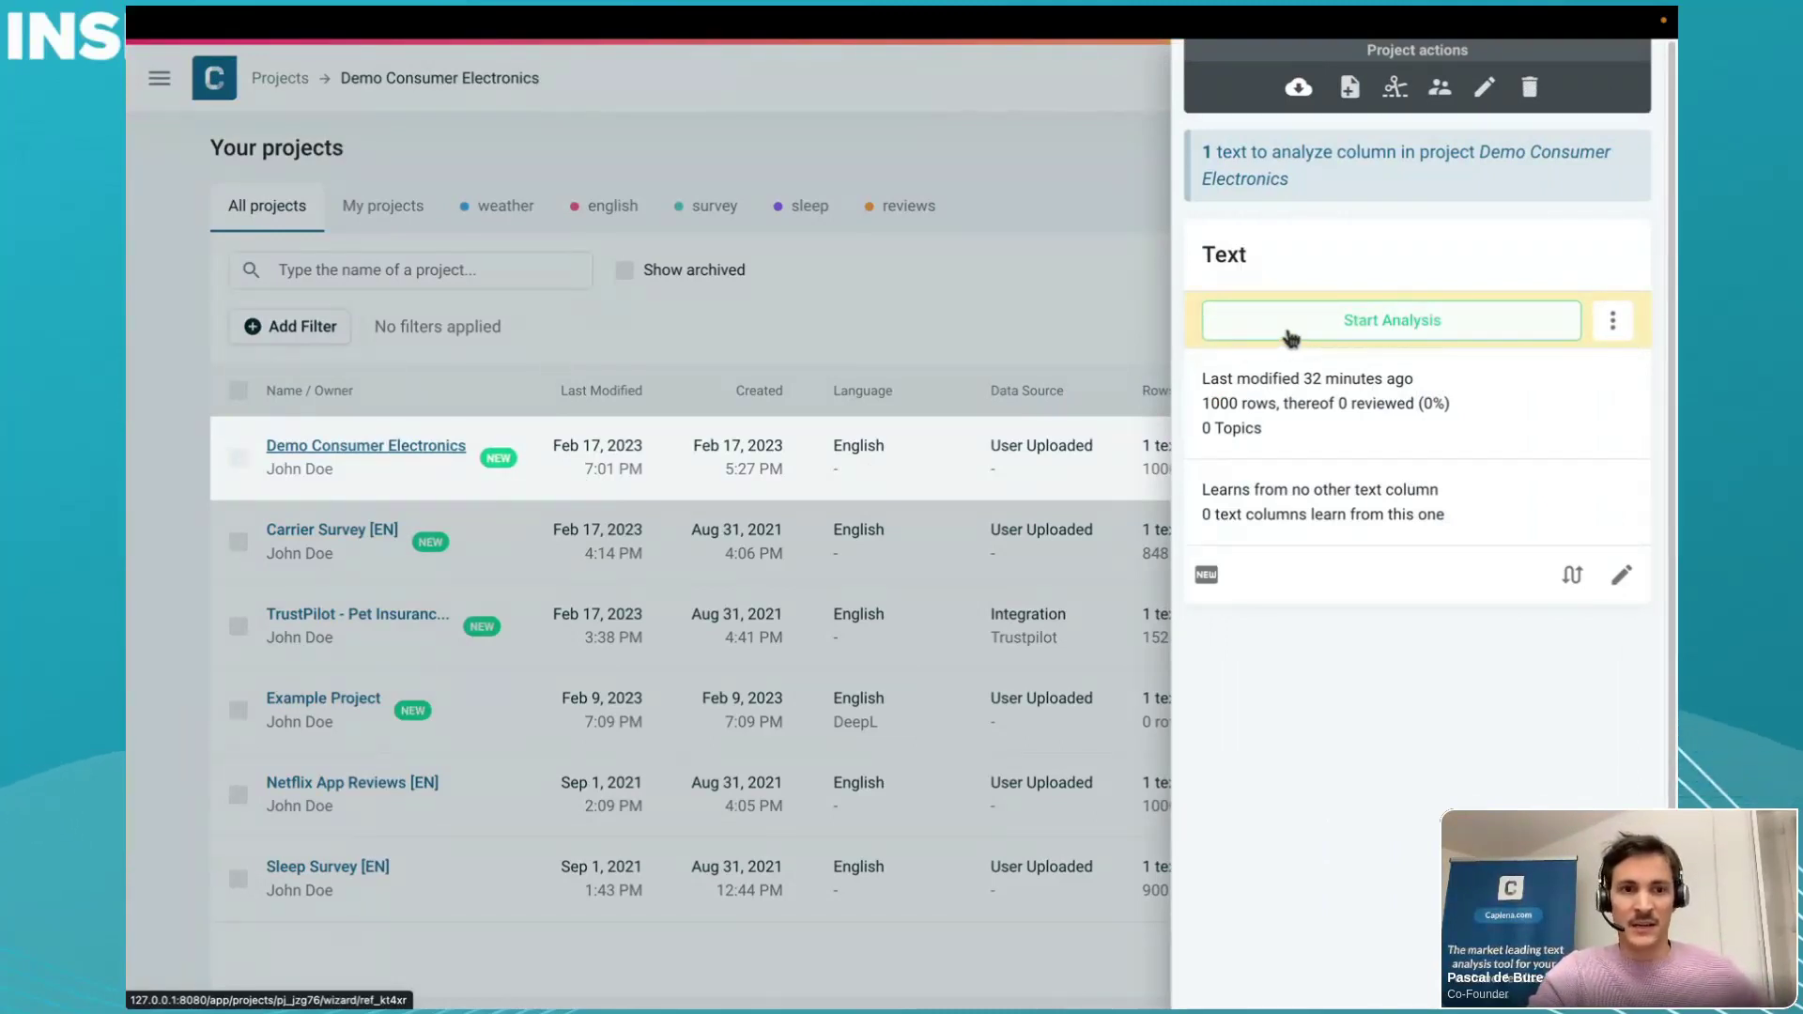
pyautogui.click(1471, 338)
pyautogui.click(977, 443)
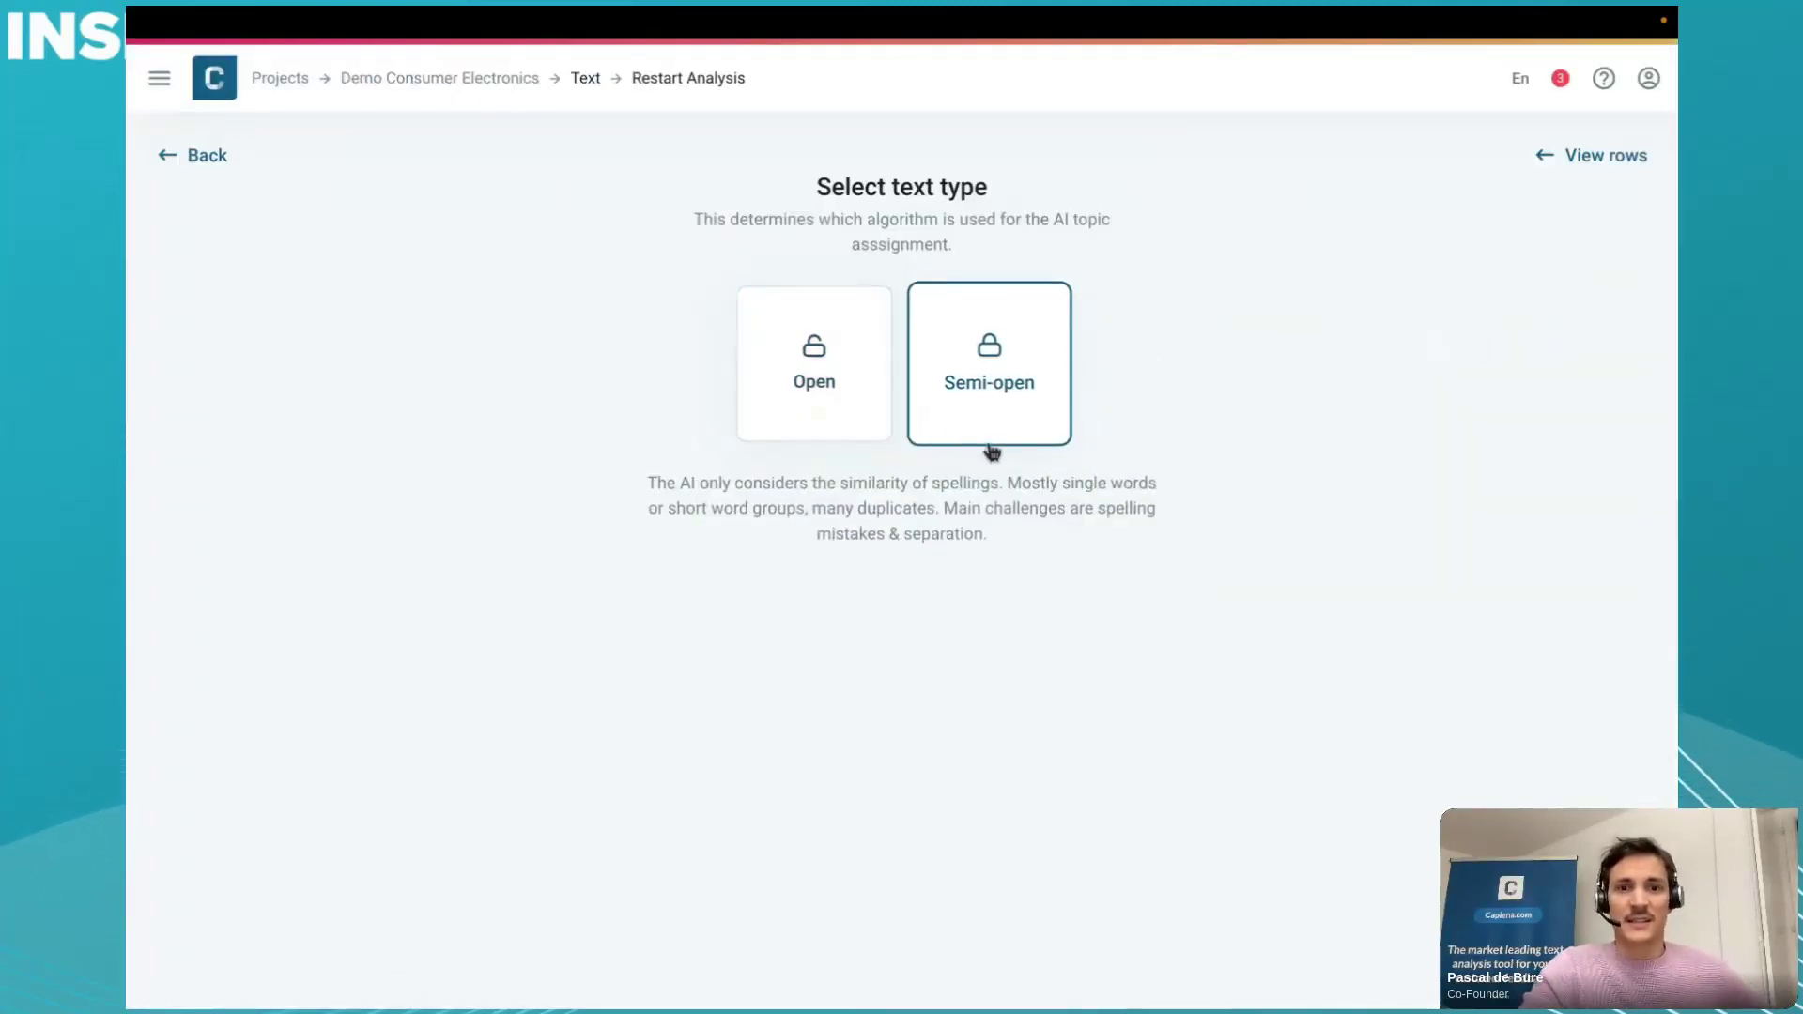
pyautogui.click(837, 406)
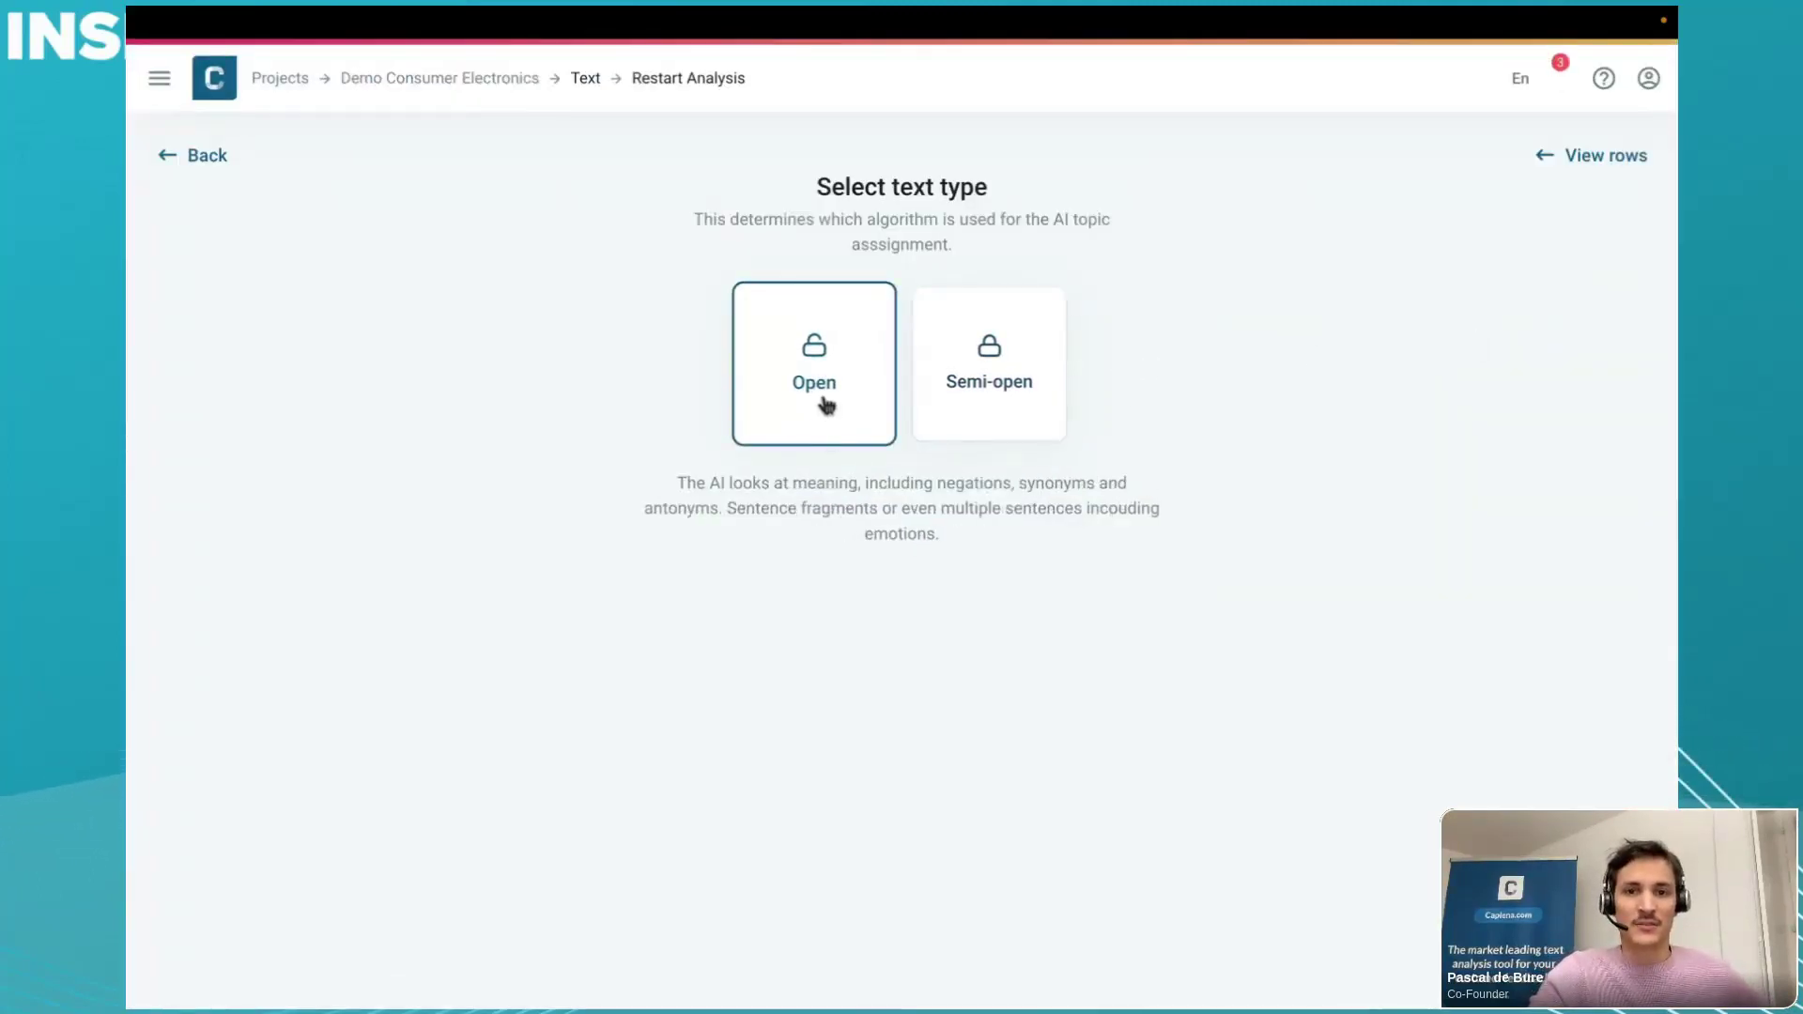
pyautogui.click(820, 418)
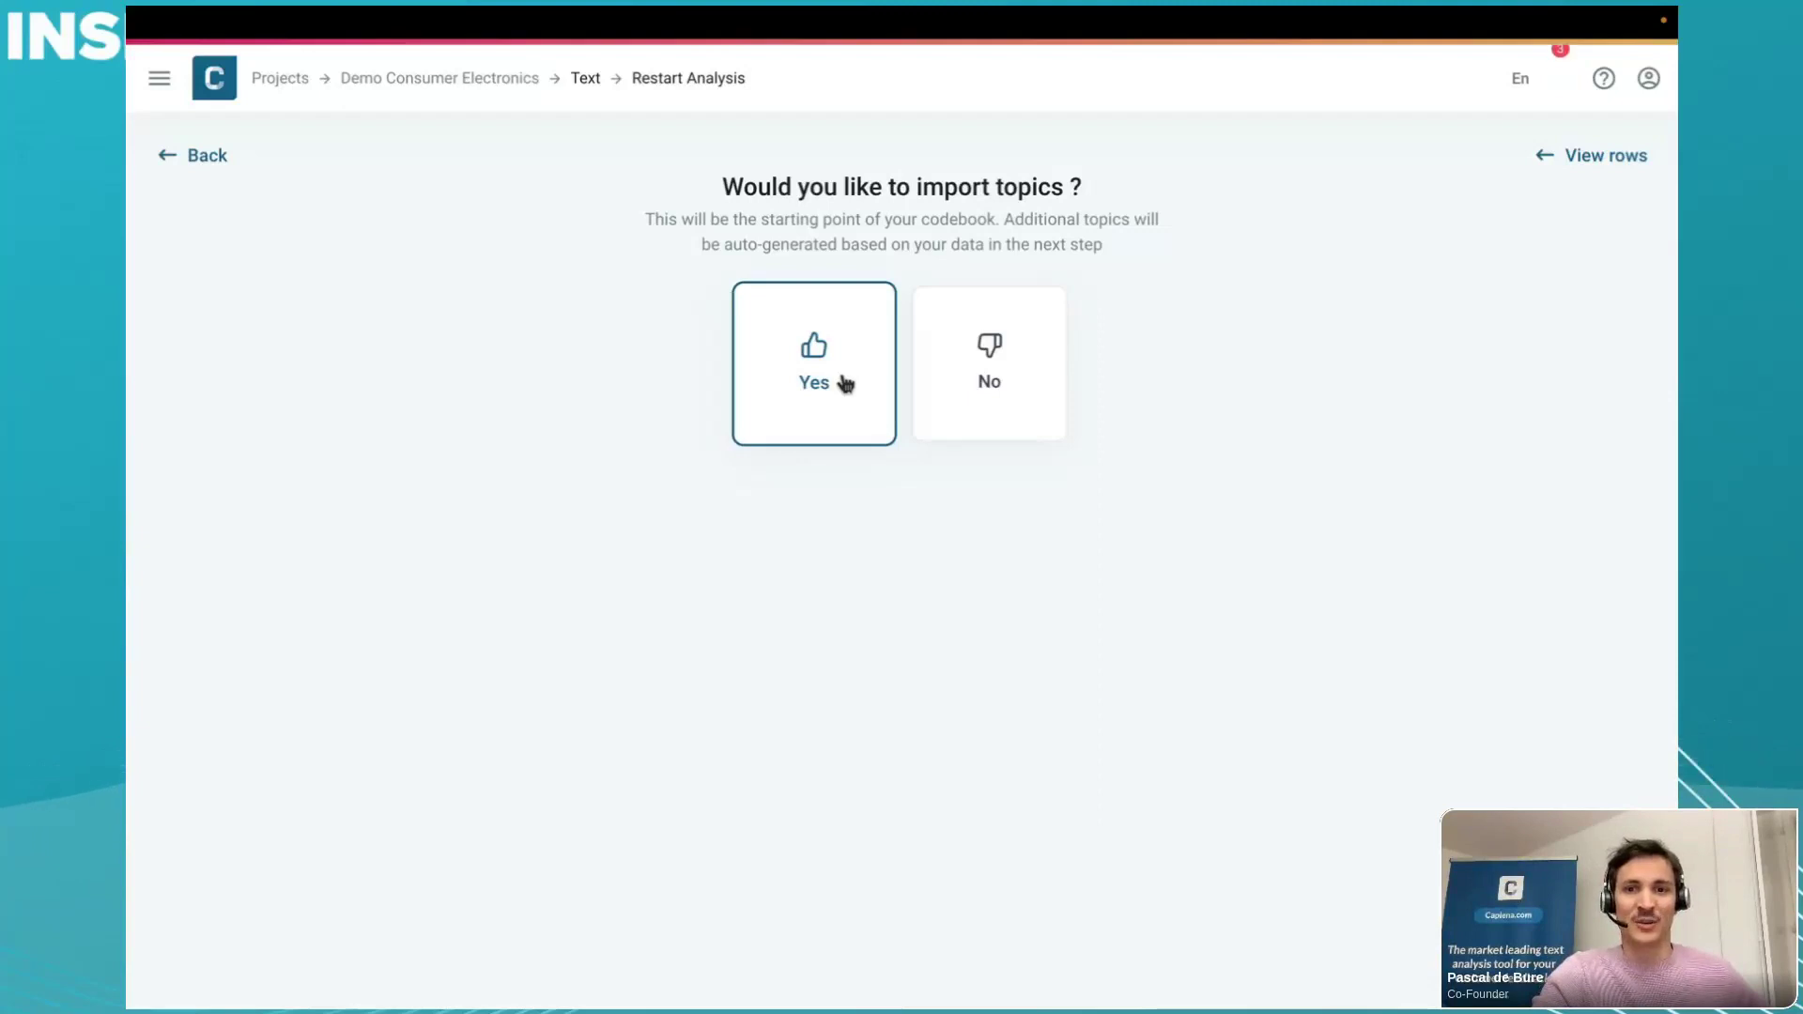
# - Skip importing topics, auto-generate topics, and confirm the comments contain sentiment
pyautogui.click(997, 372)
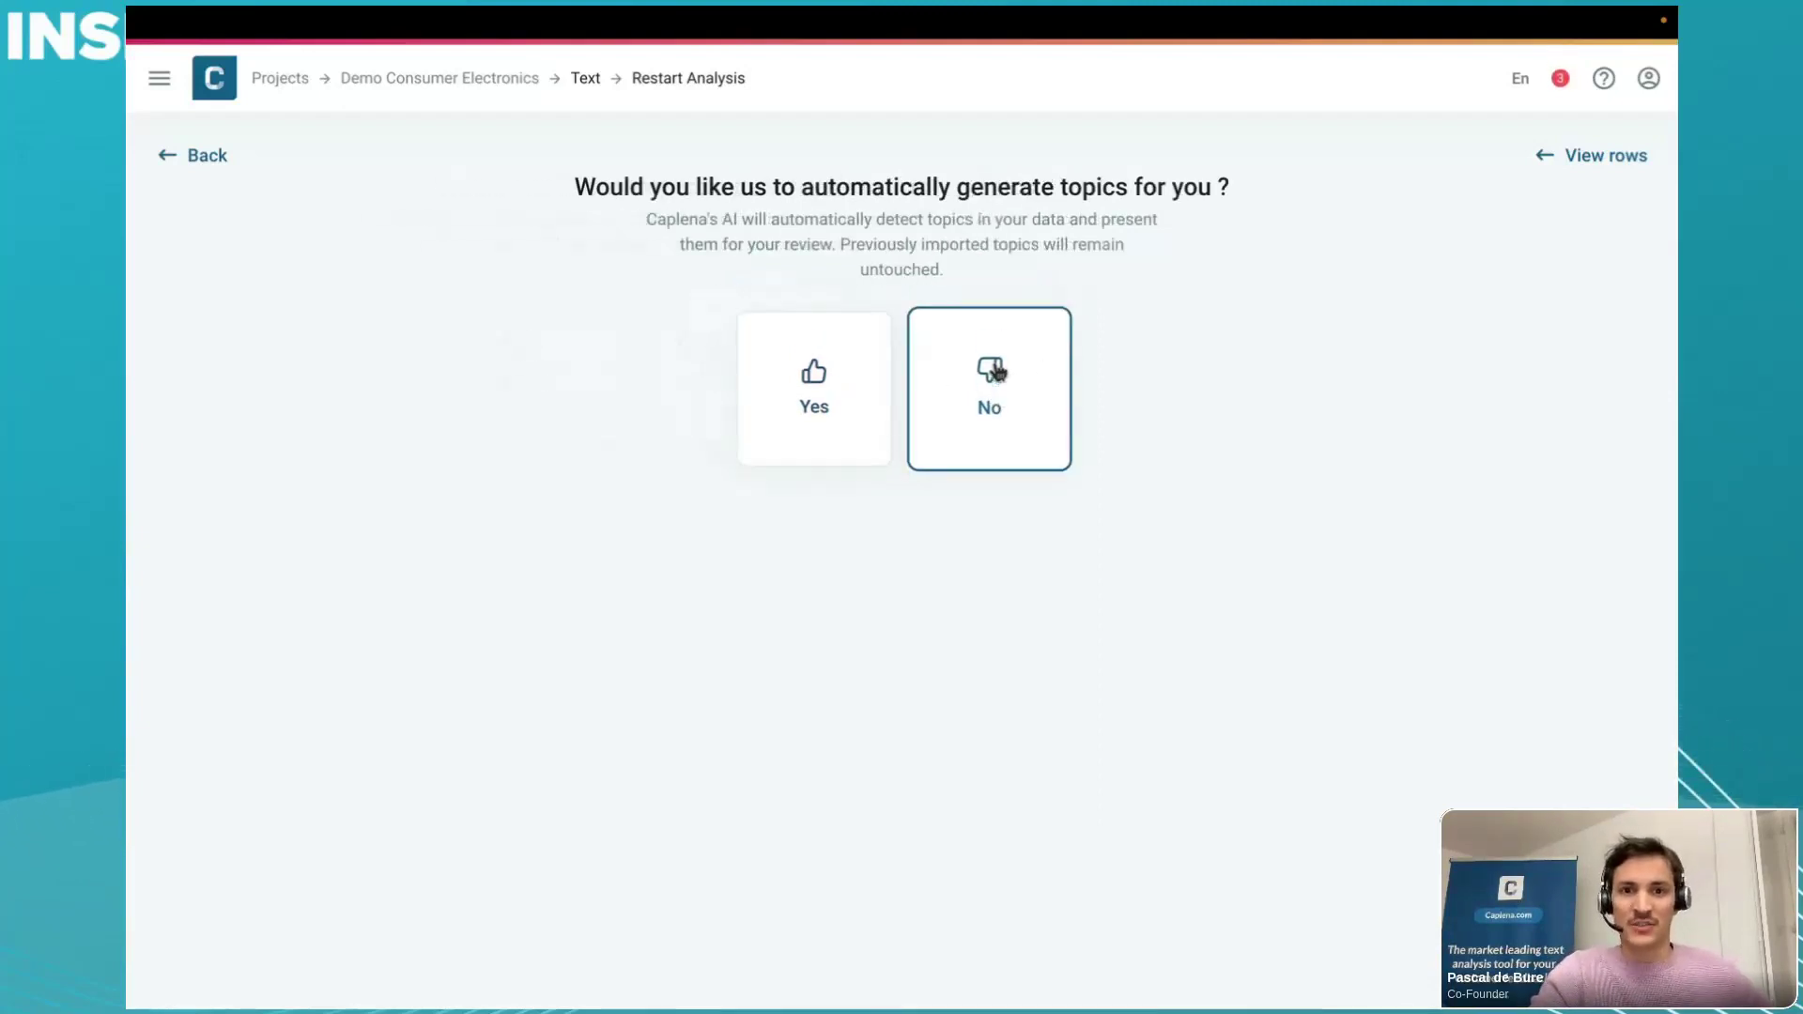
pyautogui.click(841, 406)
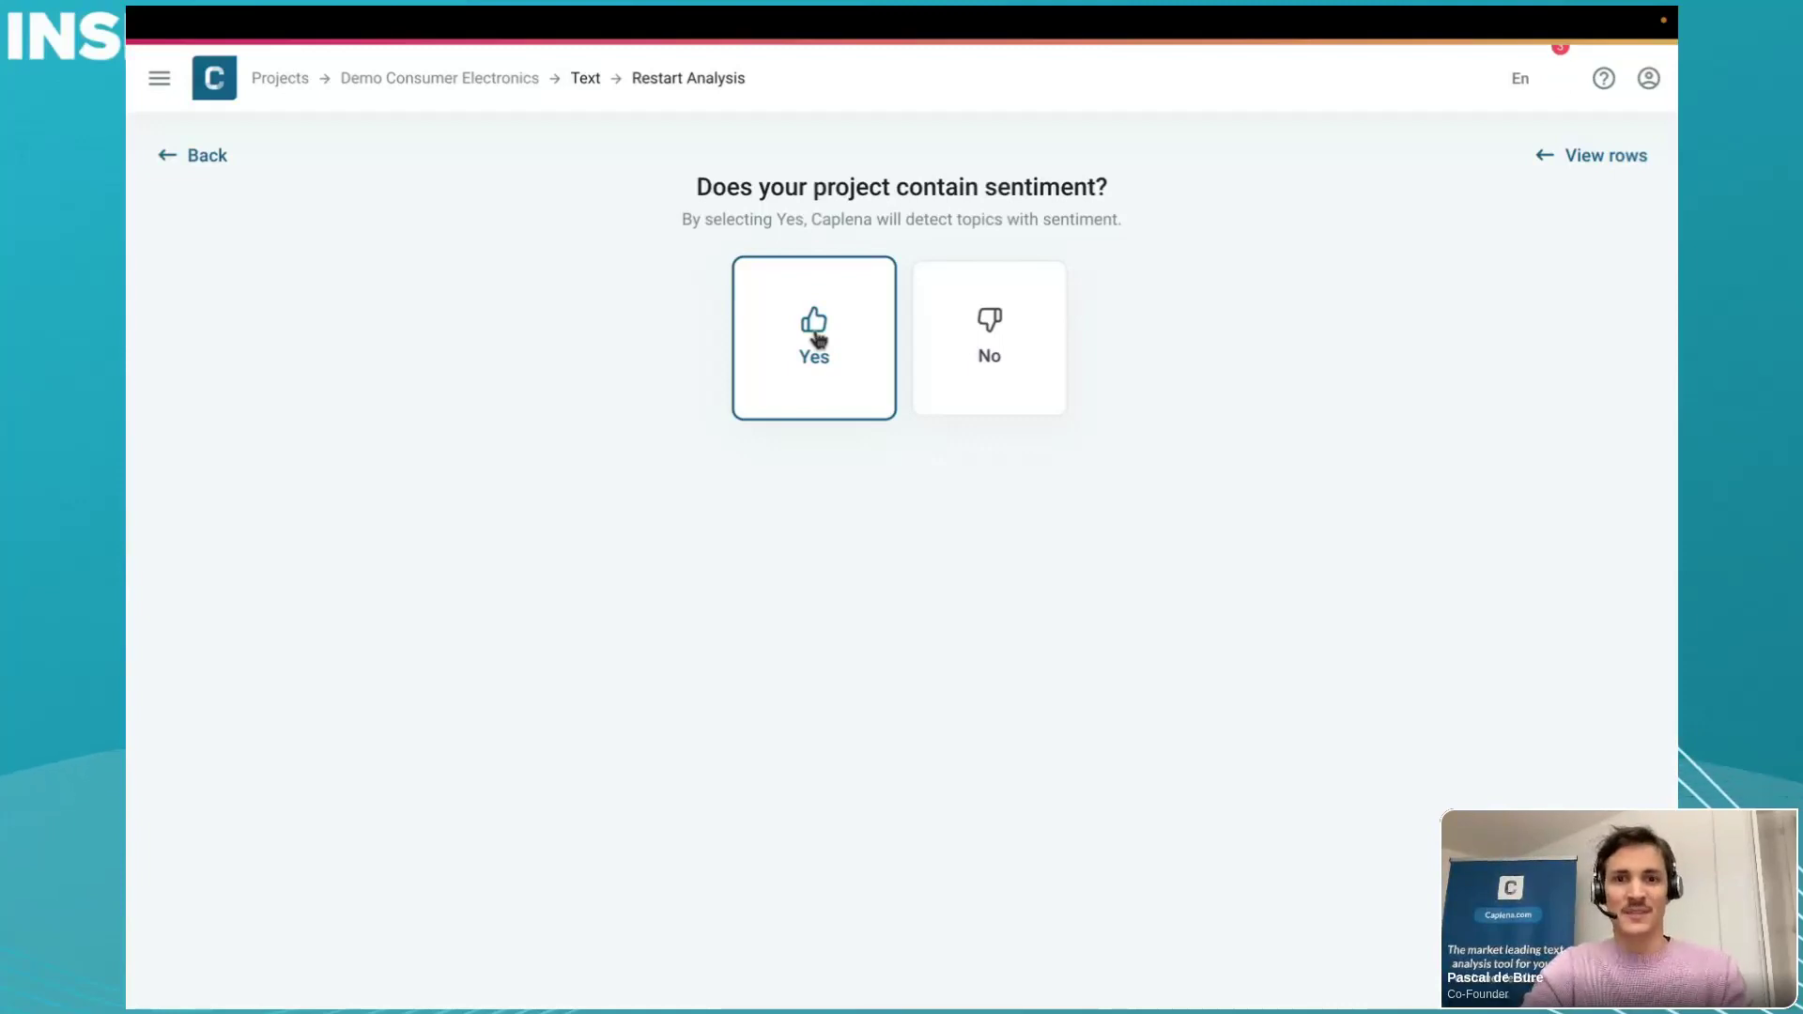
pyautogui.click(815, 349)
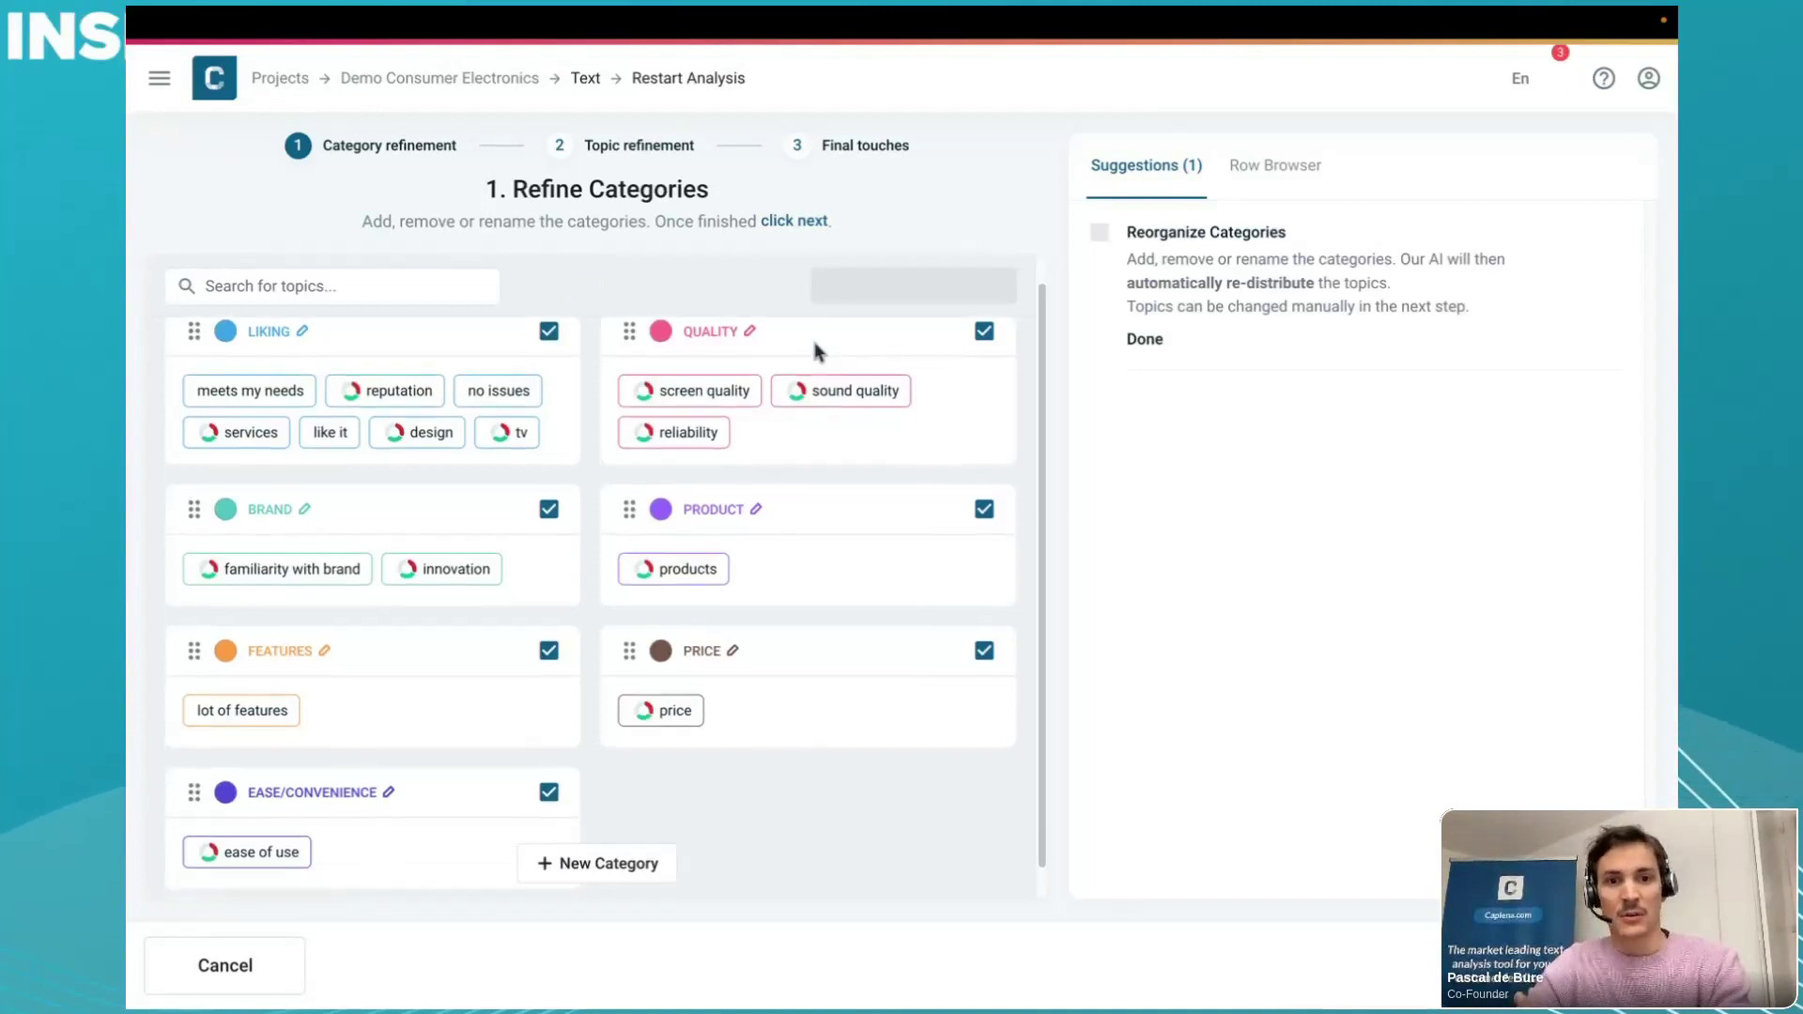
# - Review the comment rows with their topic tags, then return to the suggestions
pyautogui.click(1300, 164)
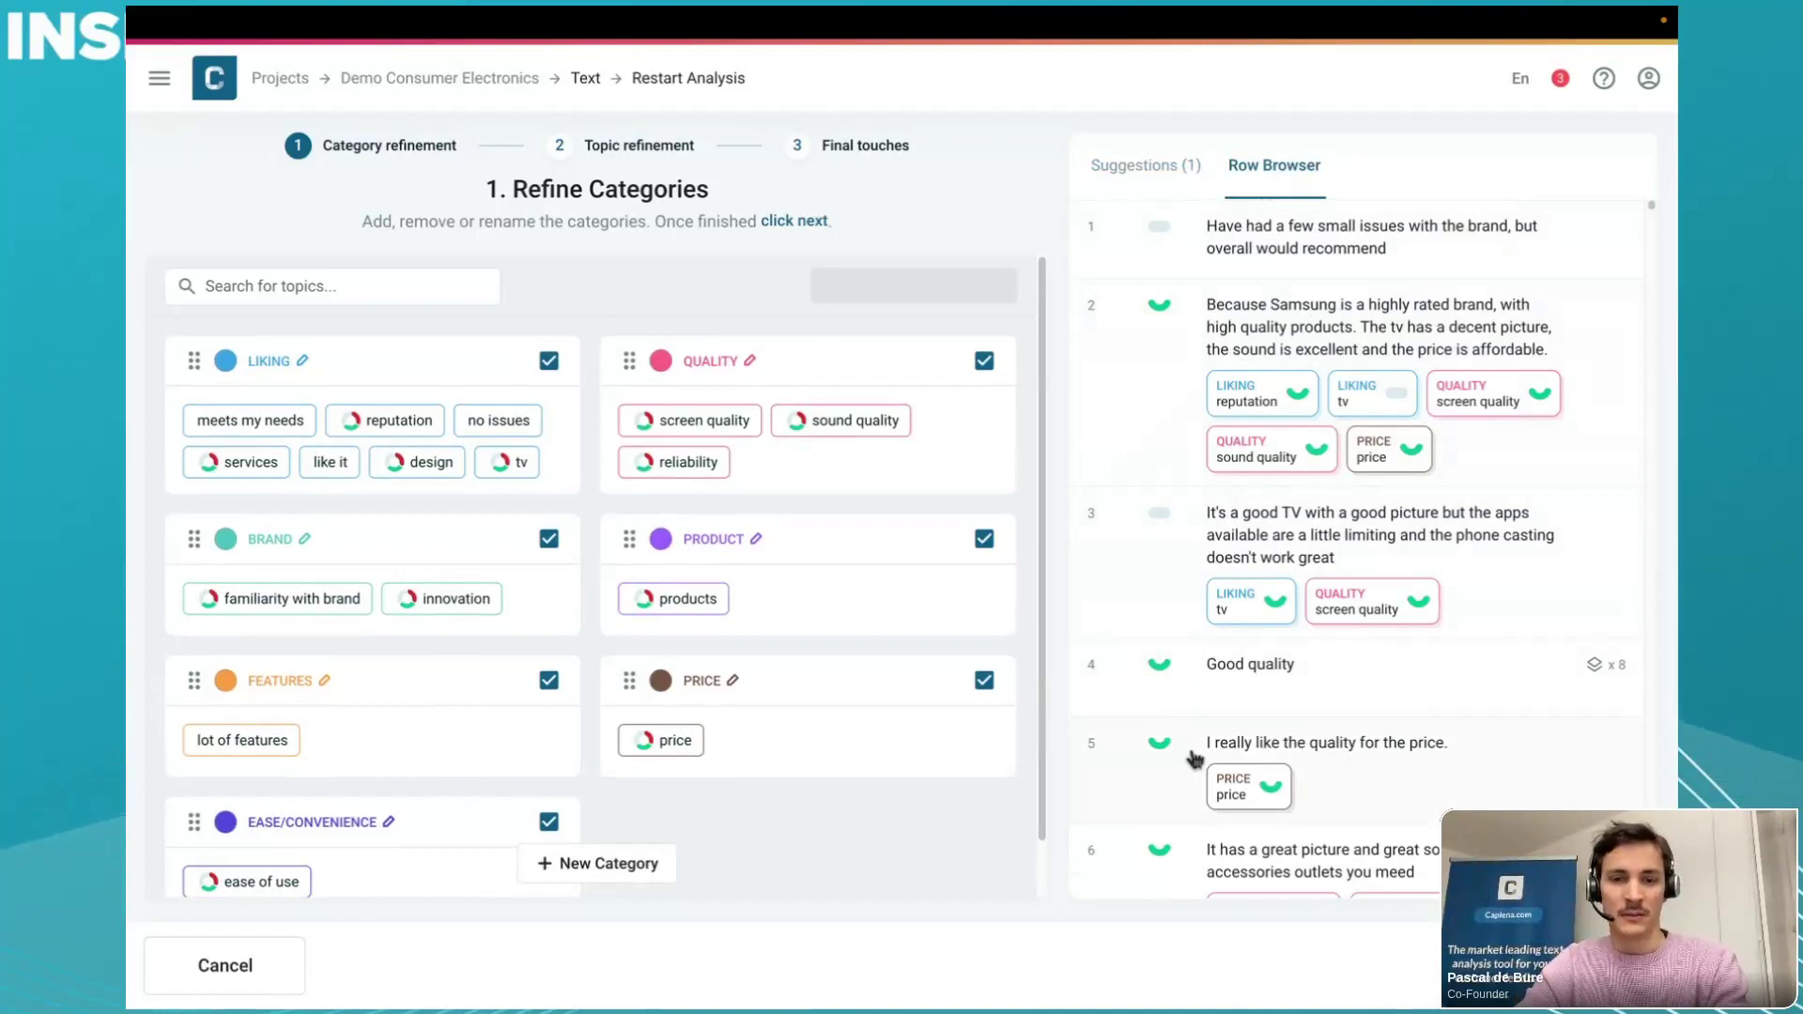
pyautogui.click(1175, 170)
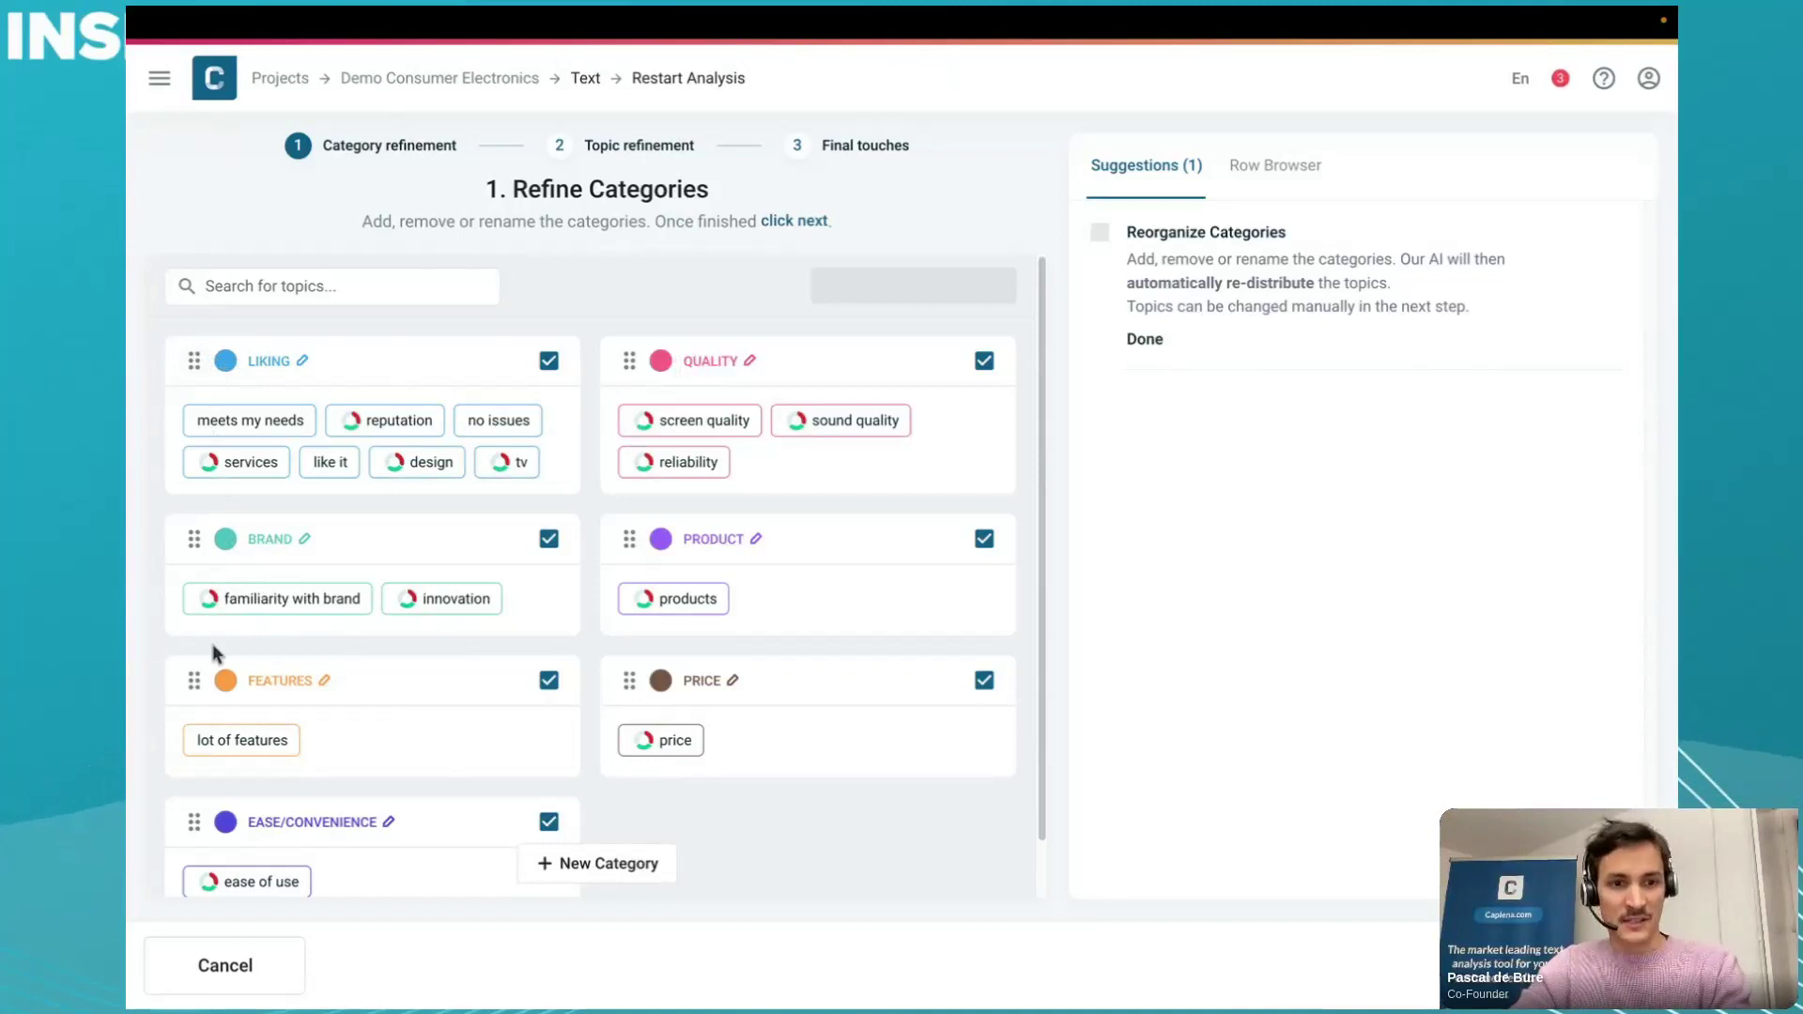
pyautogui.scroll(-2, 214, 646)
pyautogui.scroll(2, 214, 648)
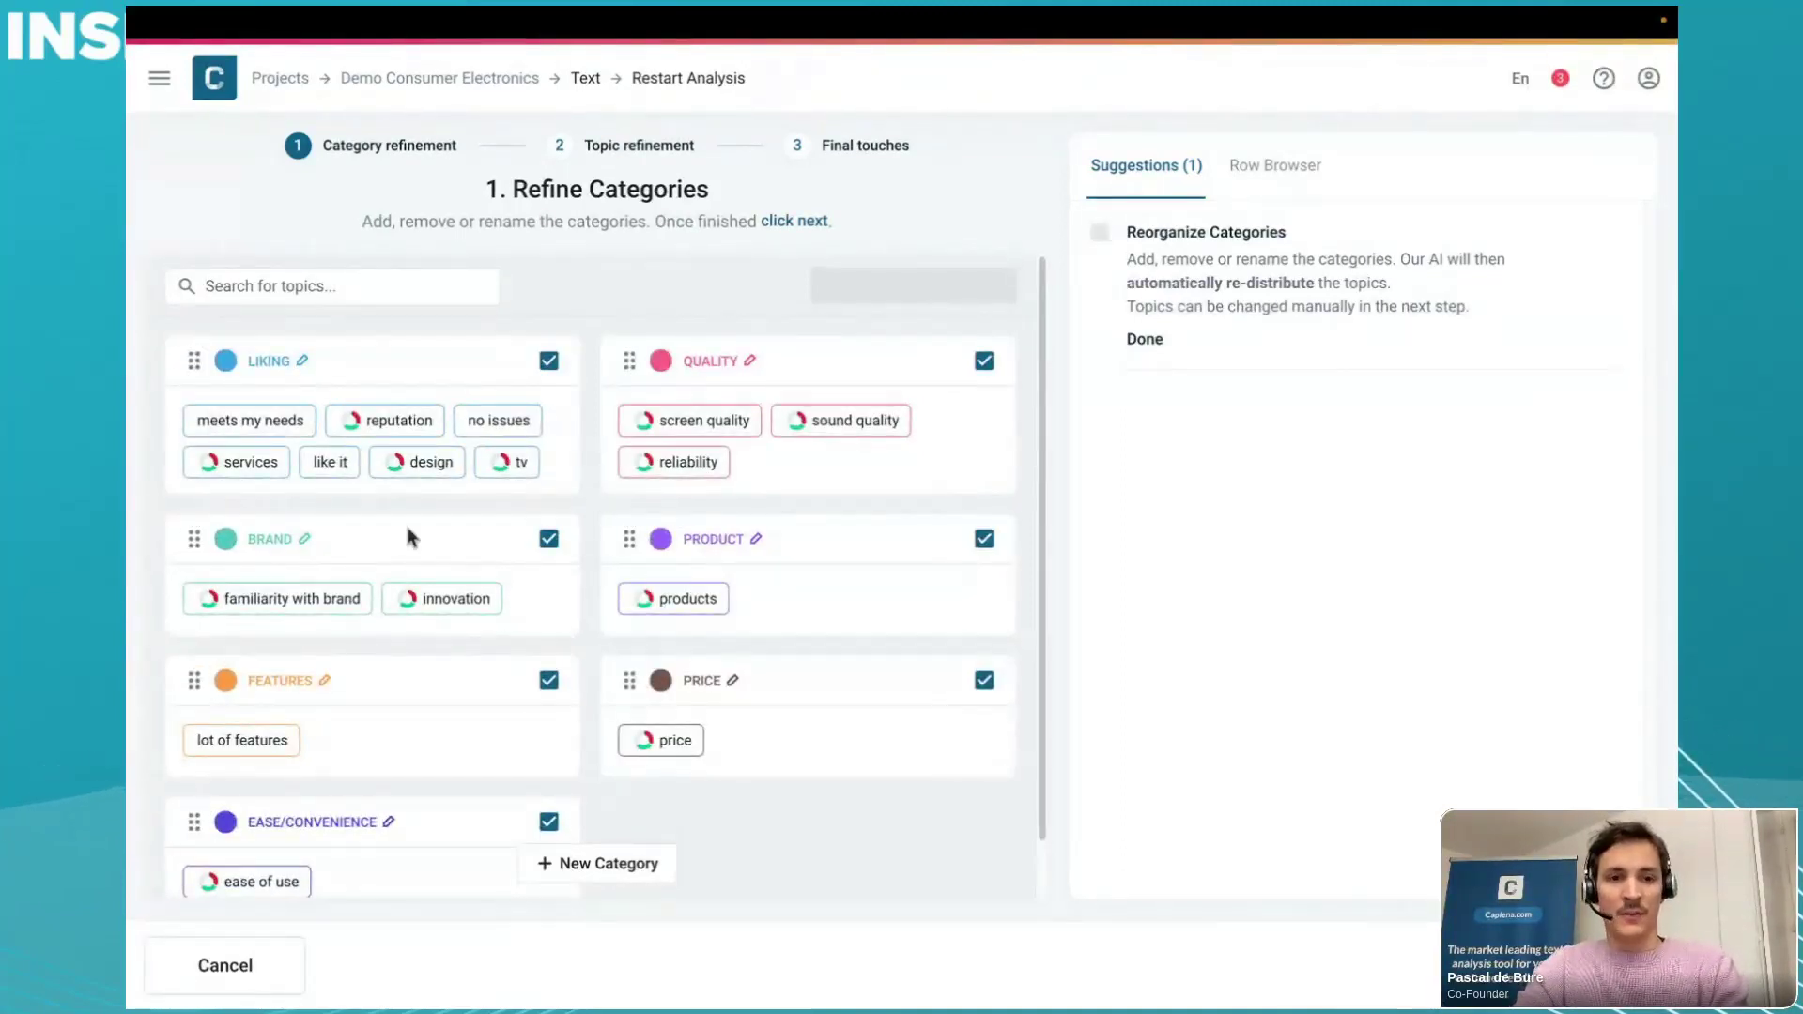
# - Remove the LIKING category, mark the reorganisation done, and proceed to Reduce Topics
pyautogui.click(549, 363)
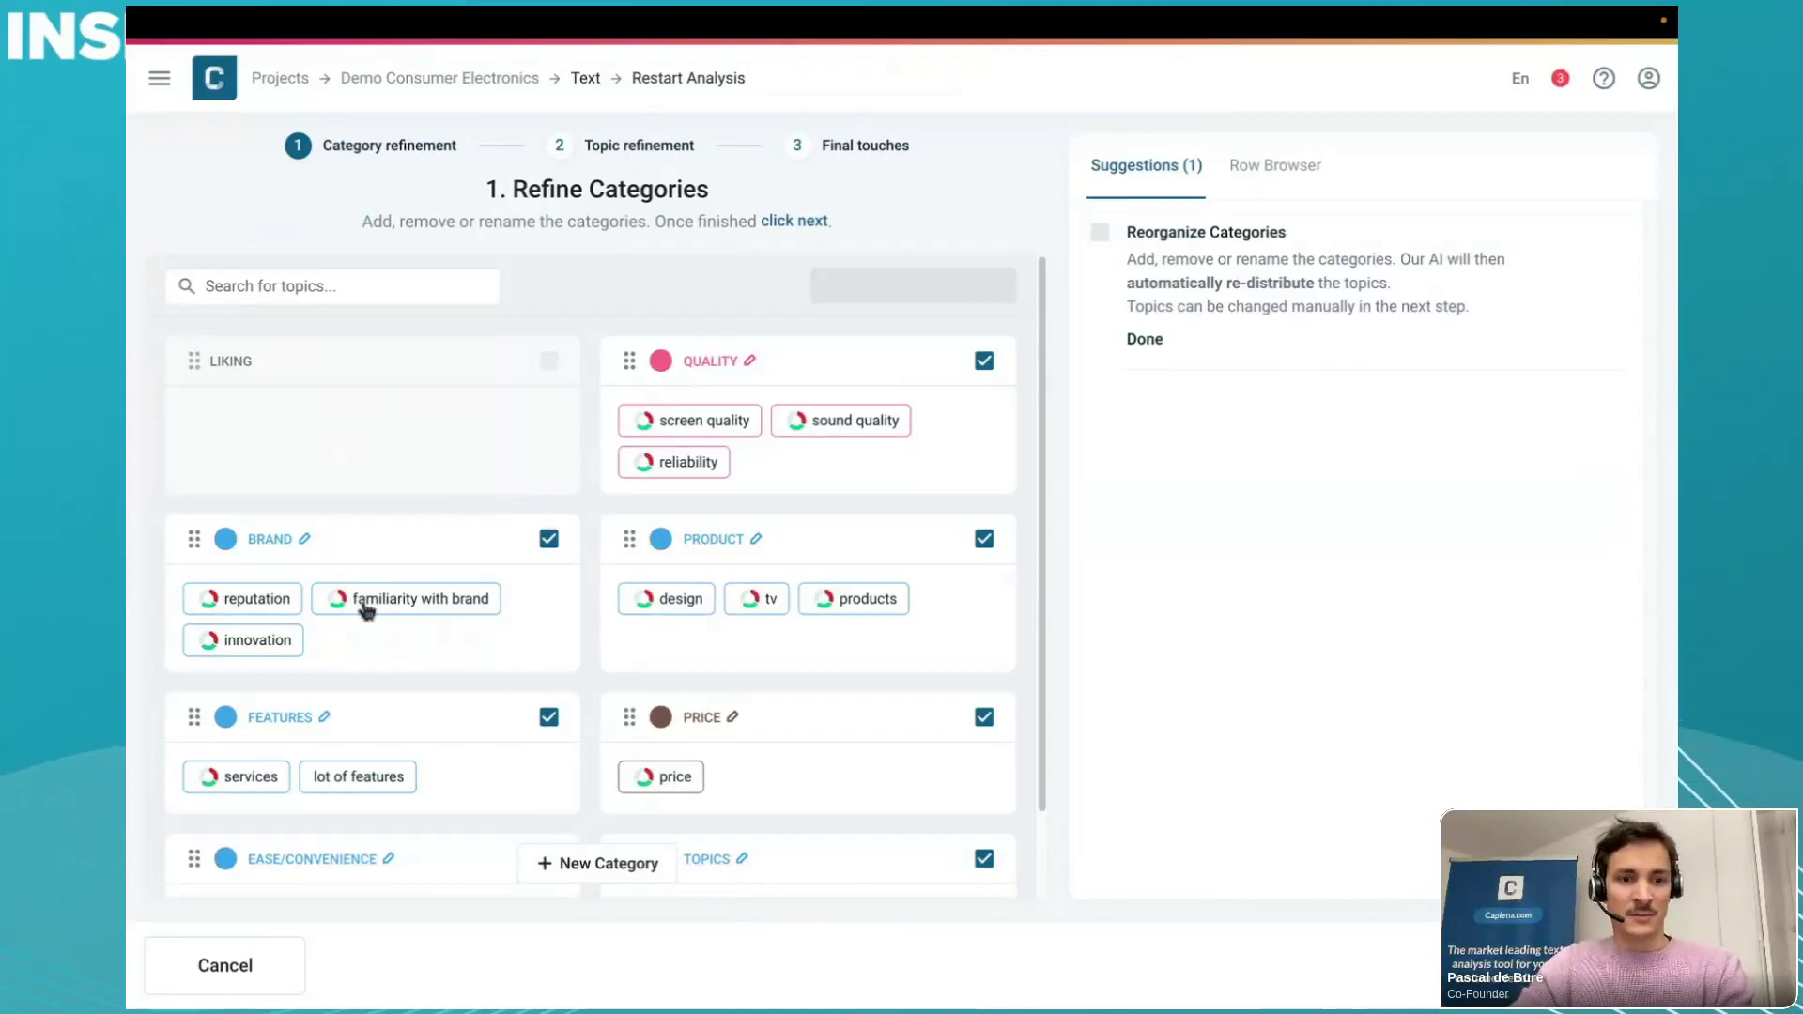
pyautogui.scroll(-1, 362, 609)
pyautogui.scroll(1, 646, 522)
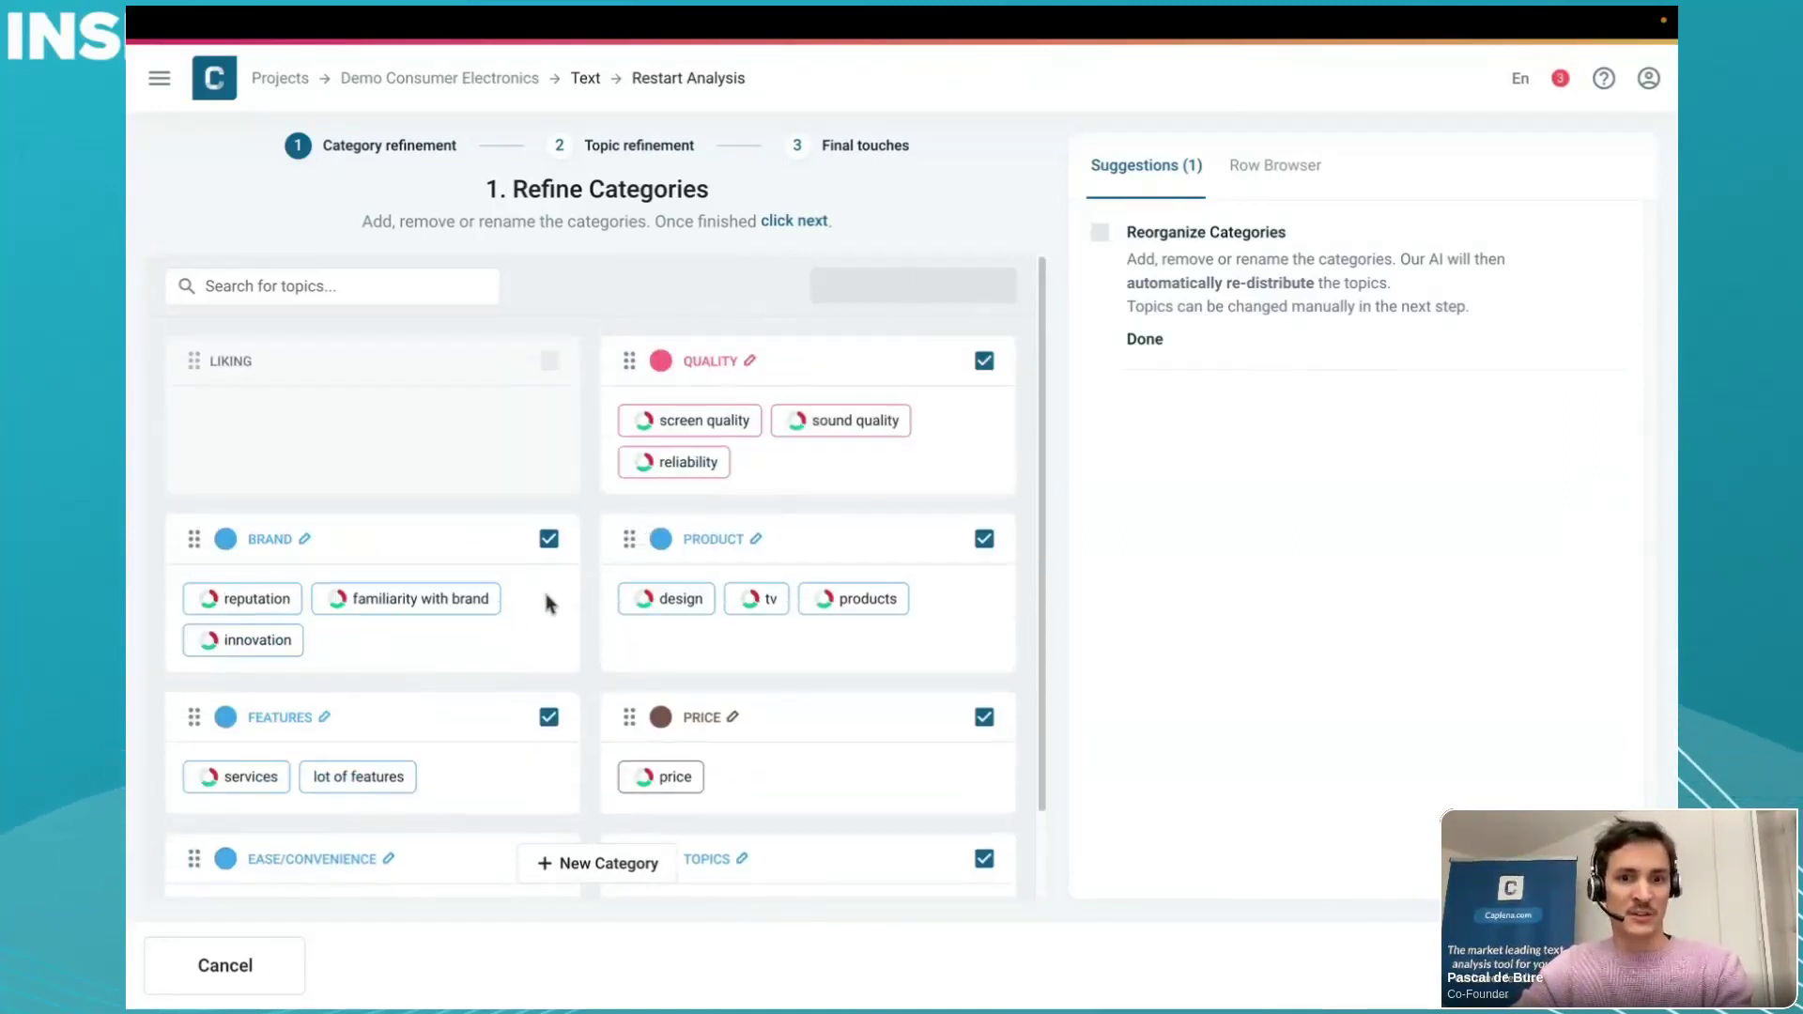
pyautogui.scroll(-1, 547, 601)
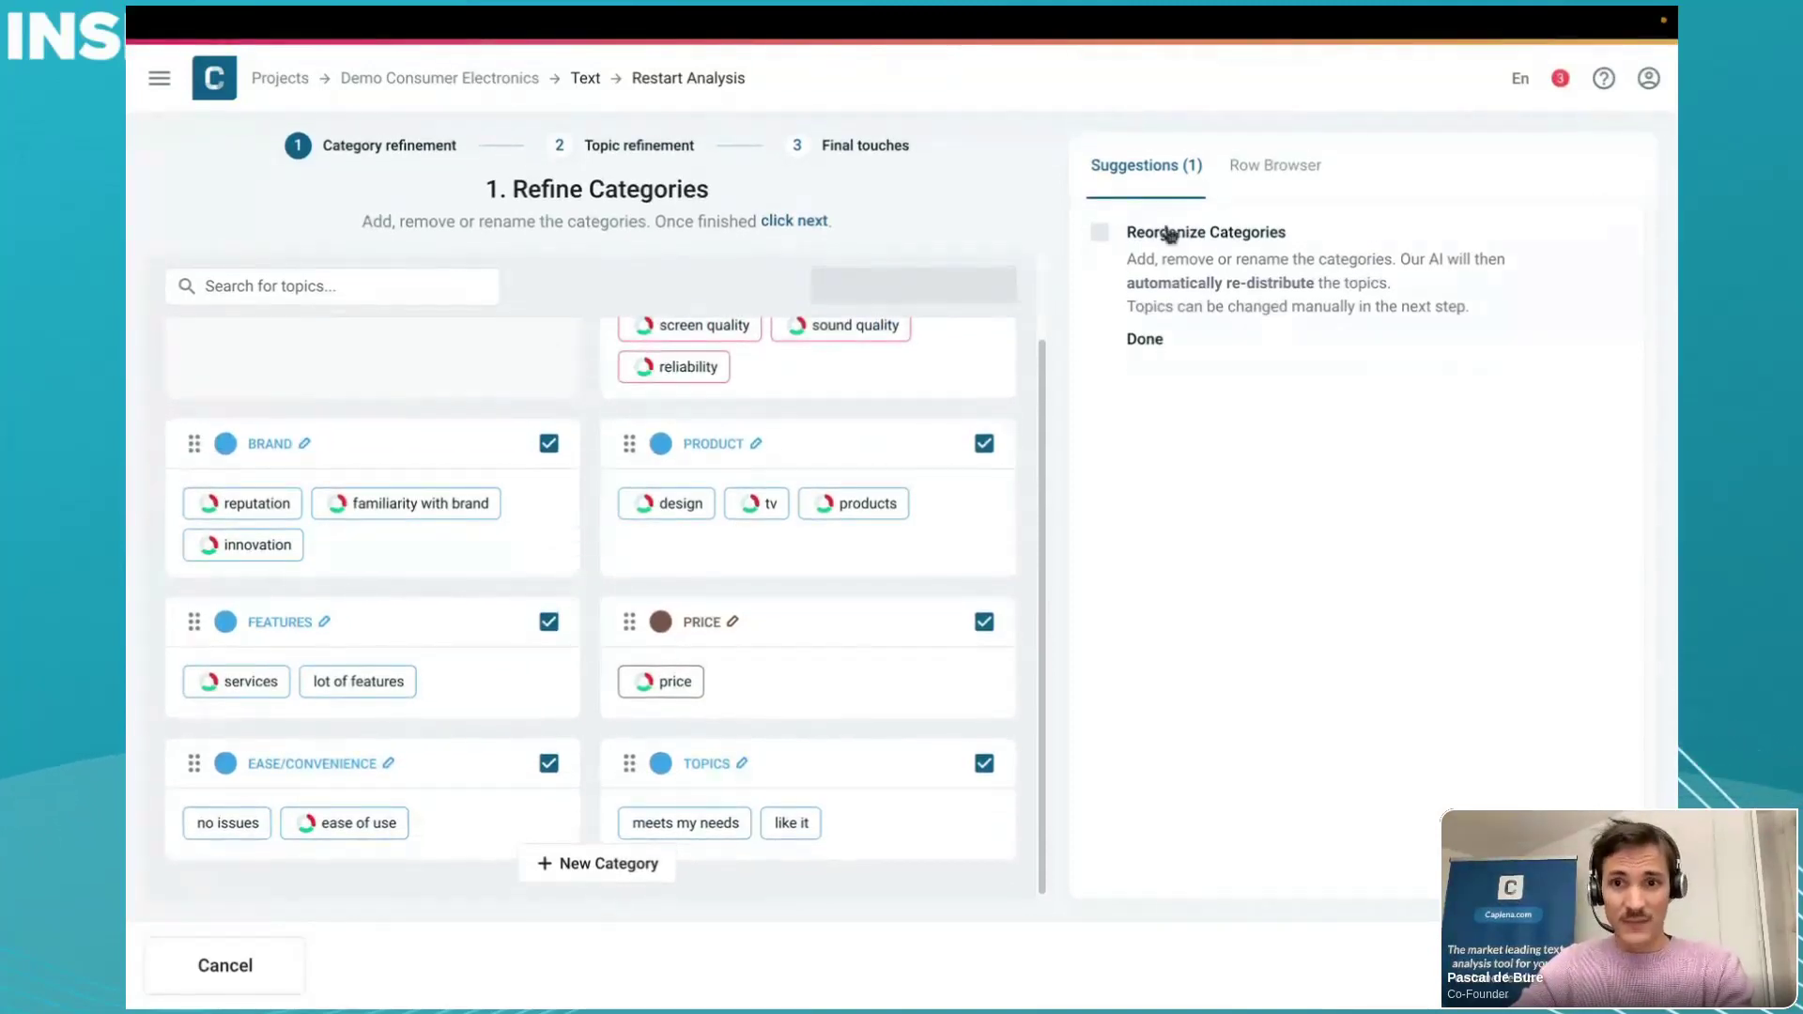
pyautogui.click(1145, 340)
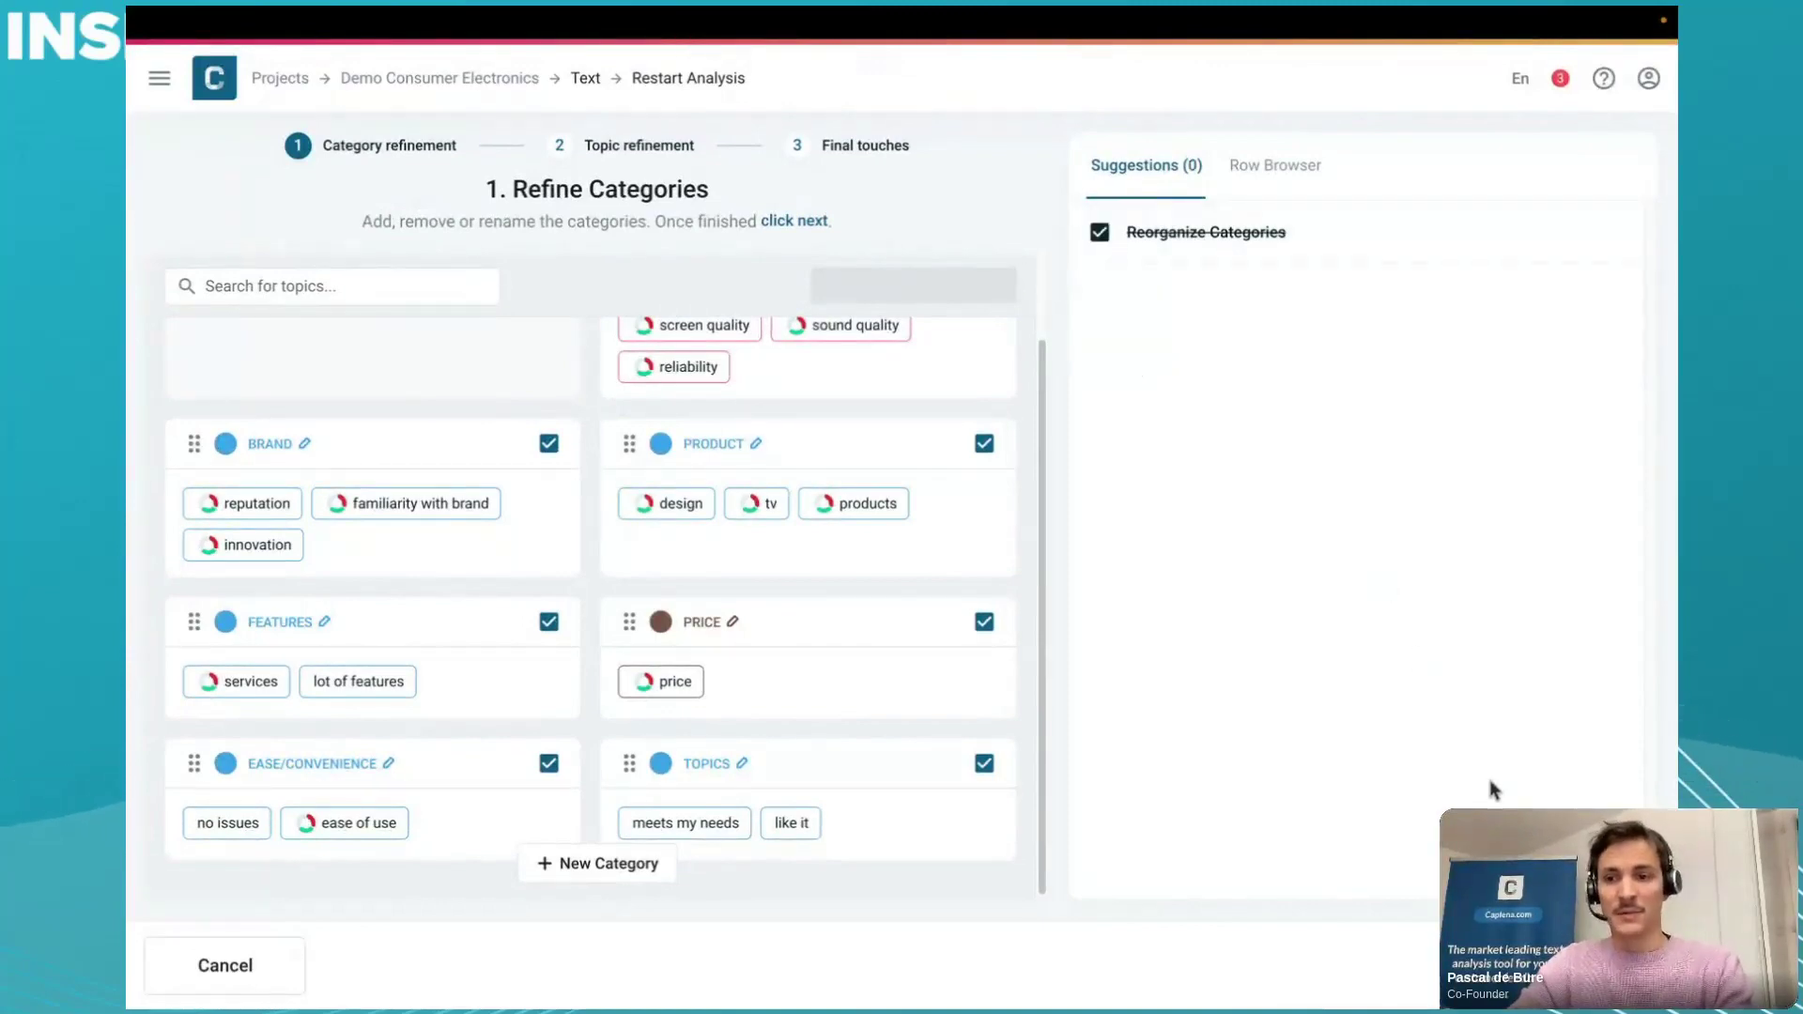
pyautogui.click(1580, 966)
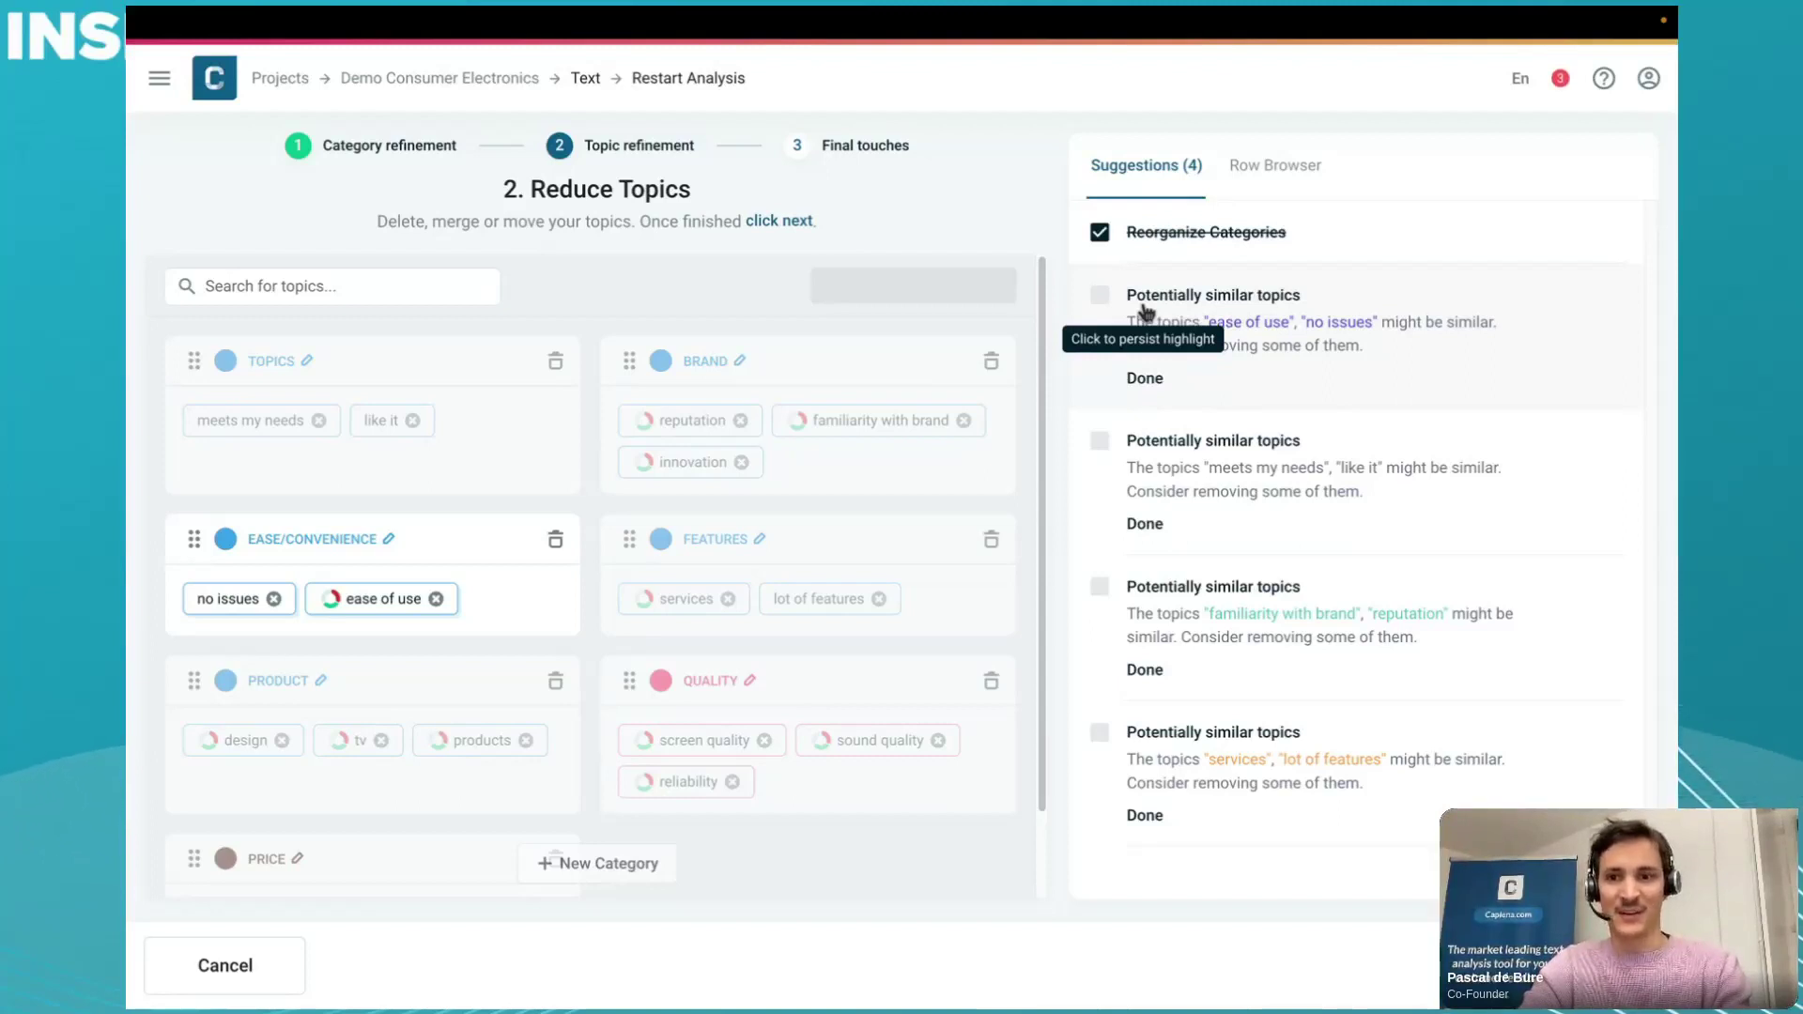
# - Delete the 'no issues' topic from EASE/CONVENIENCE and mark the ease of use suggestion done
pyautogui.click(1153, 333)
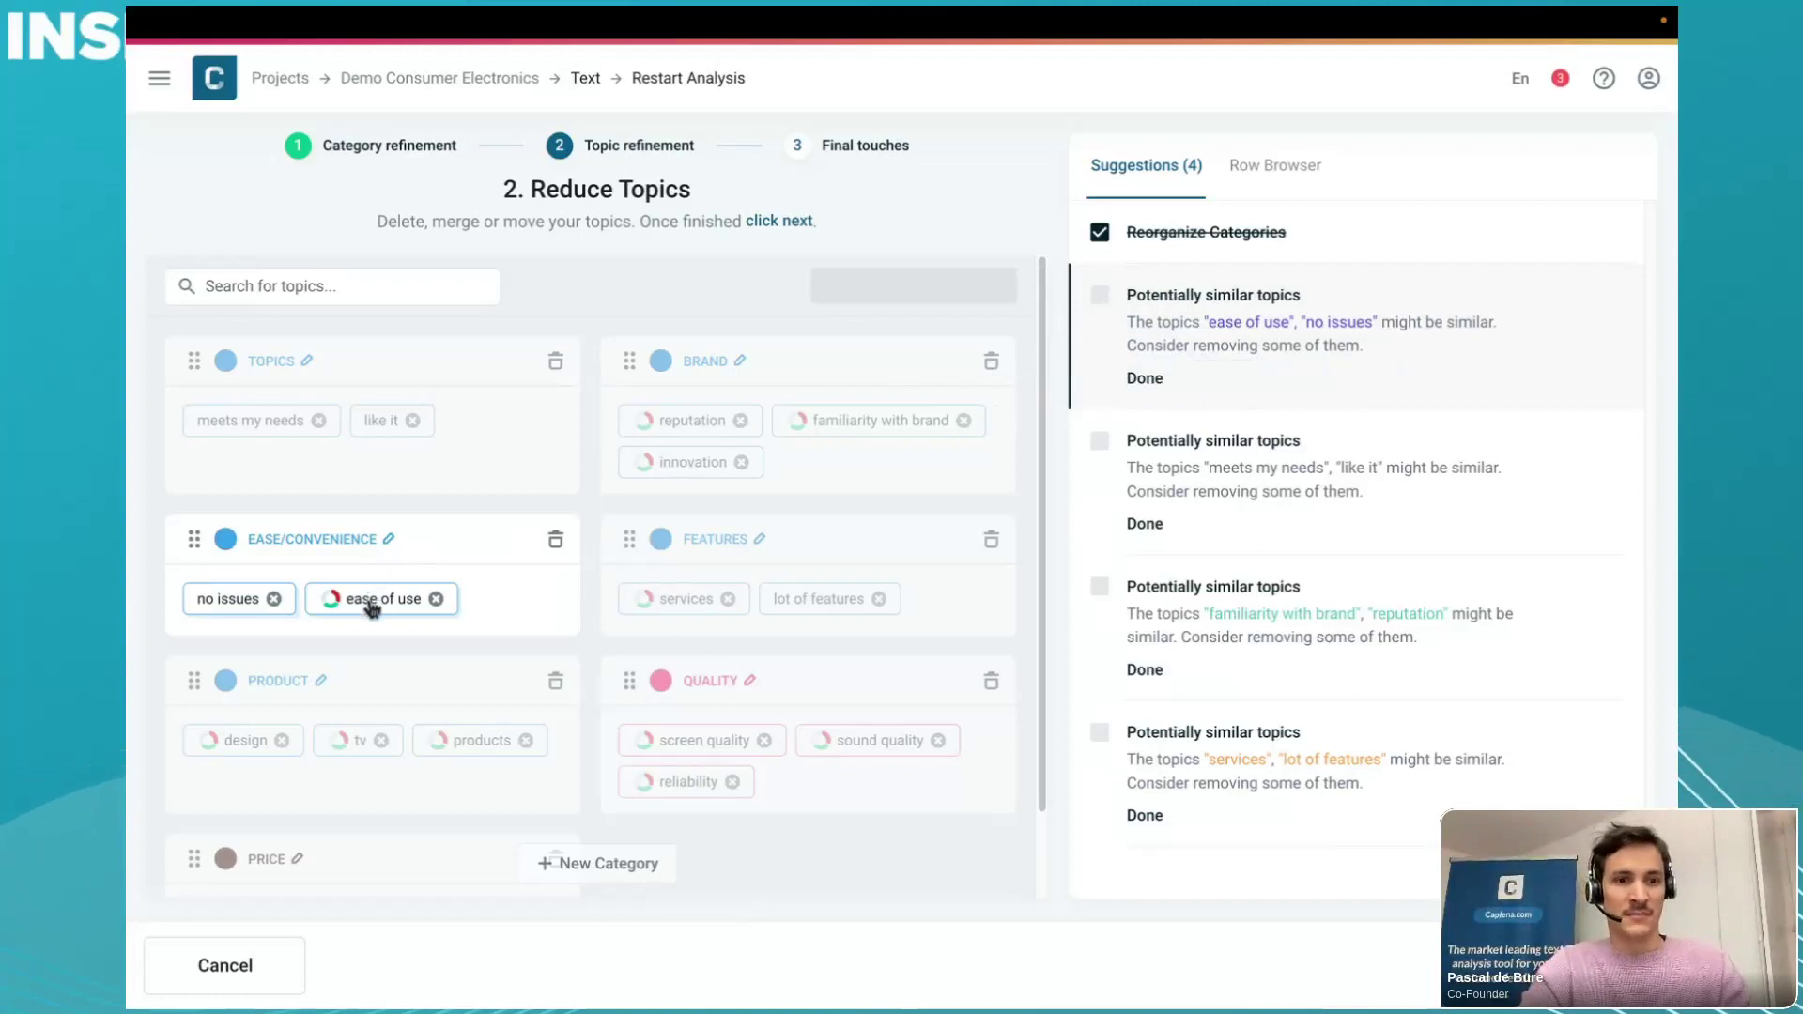
pyautogui.moveTo(363, 595); pyautogui.dragTo(250, 611)
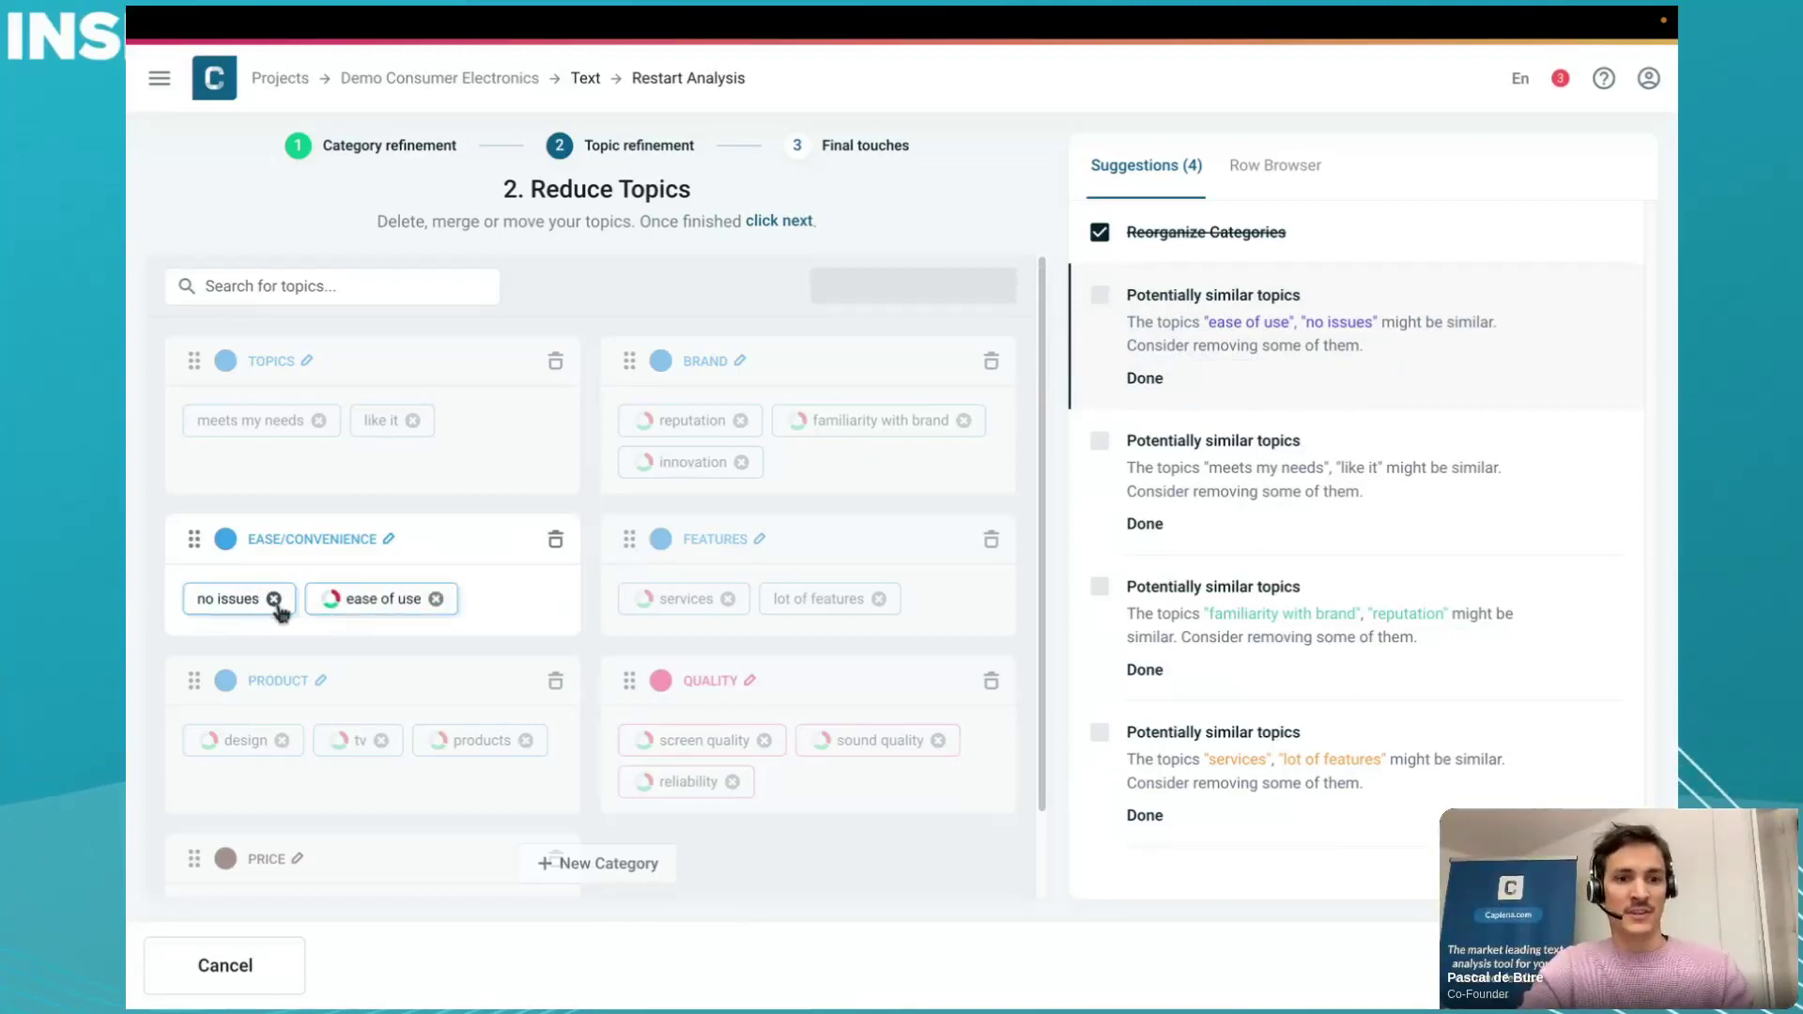
pyautogui.click(274, 599)
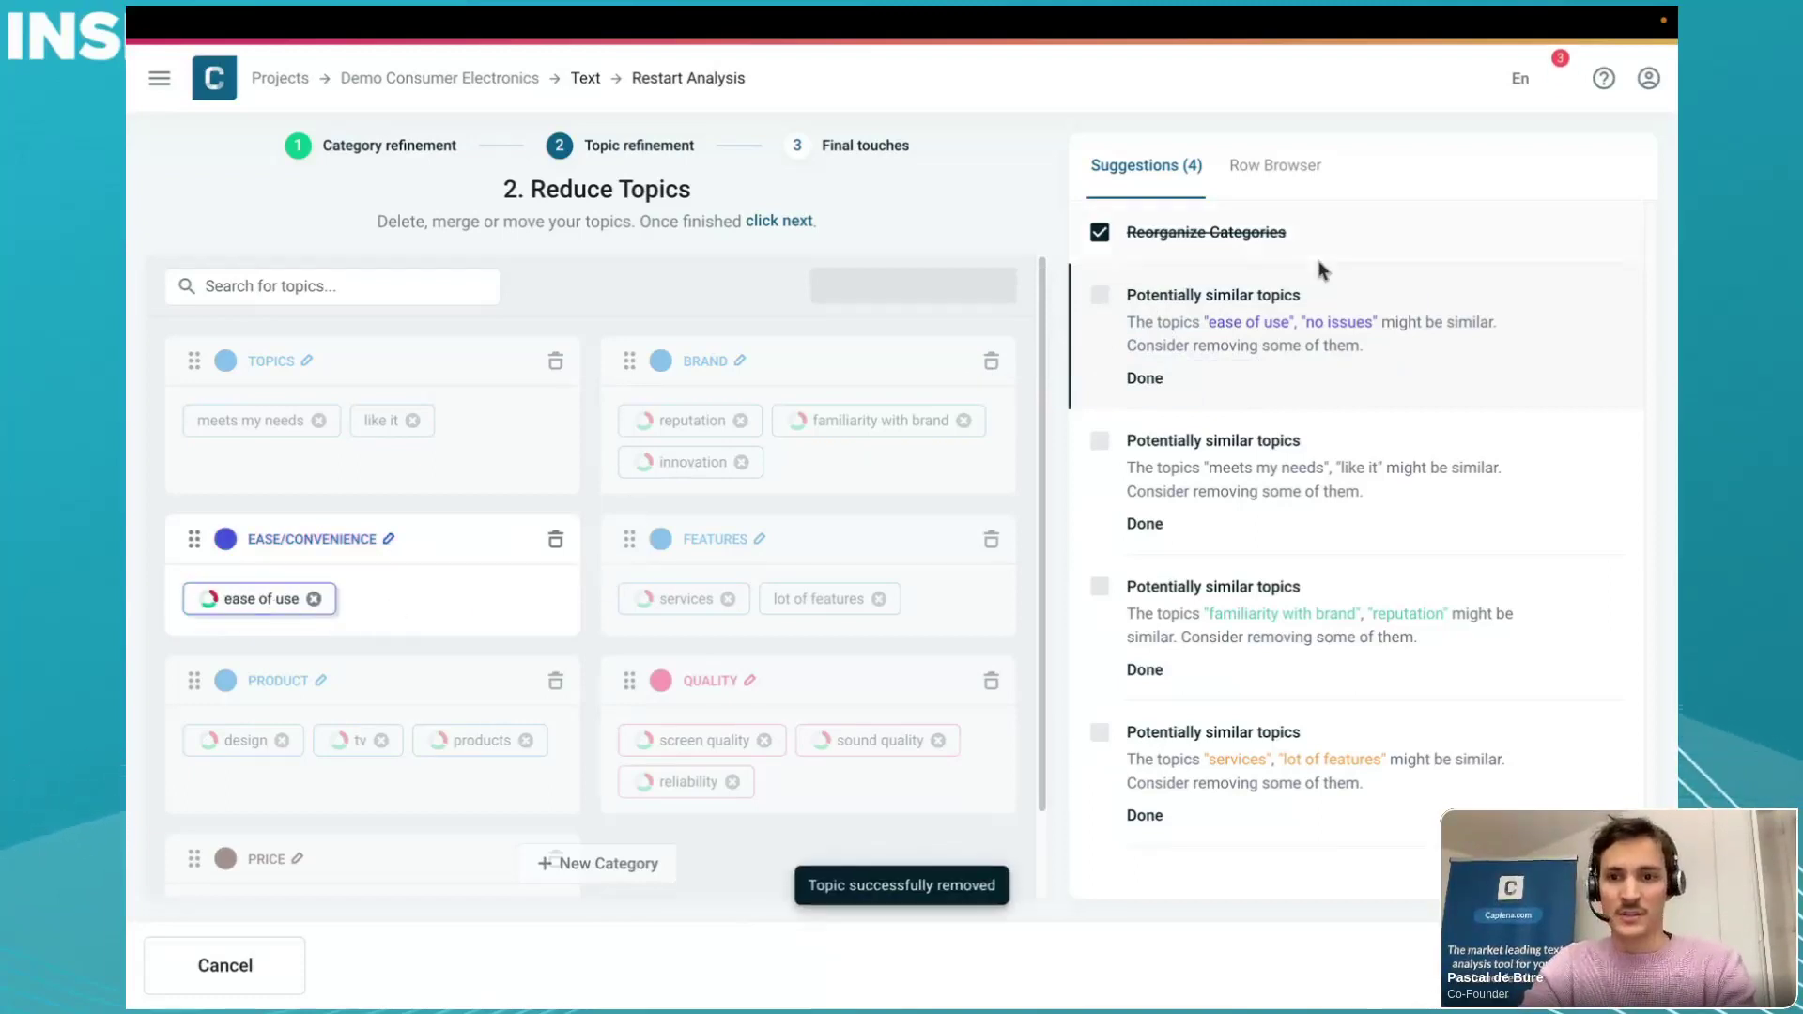
pyautogui.click(1098, 293)
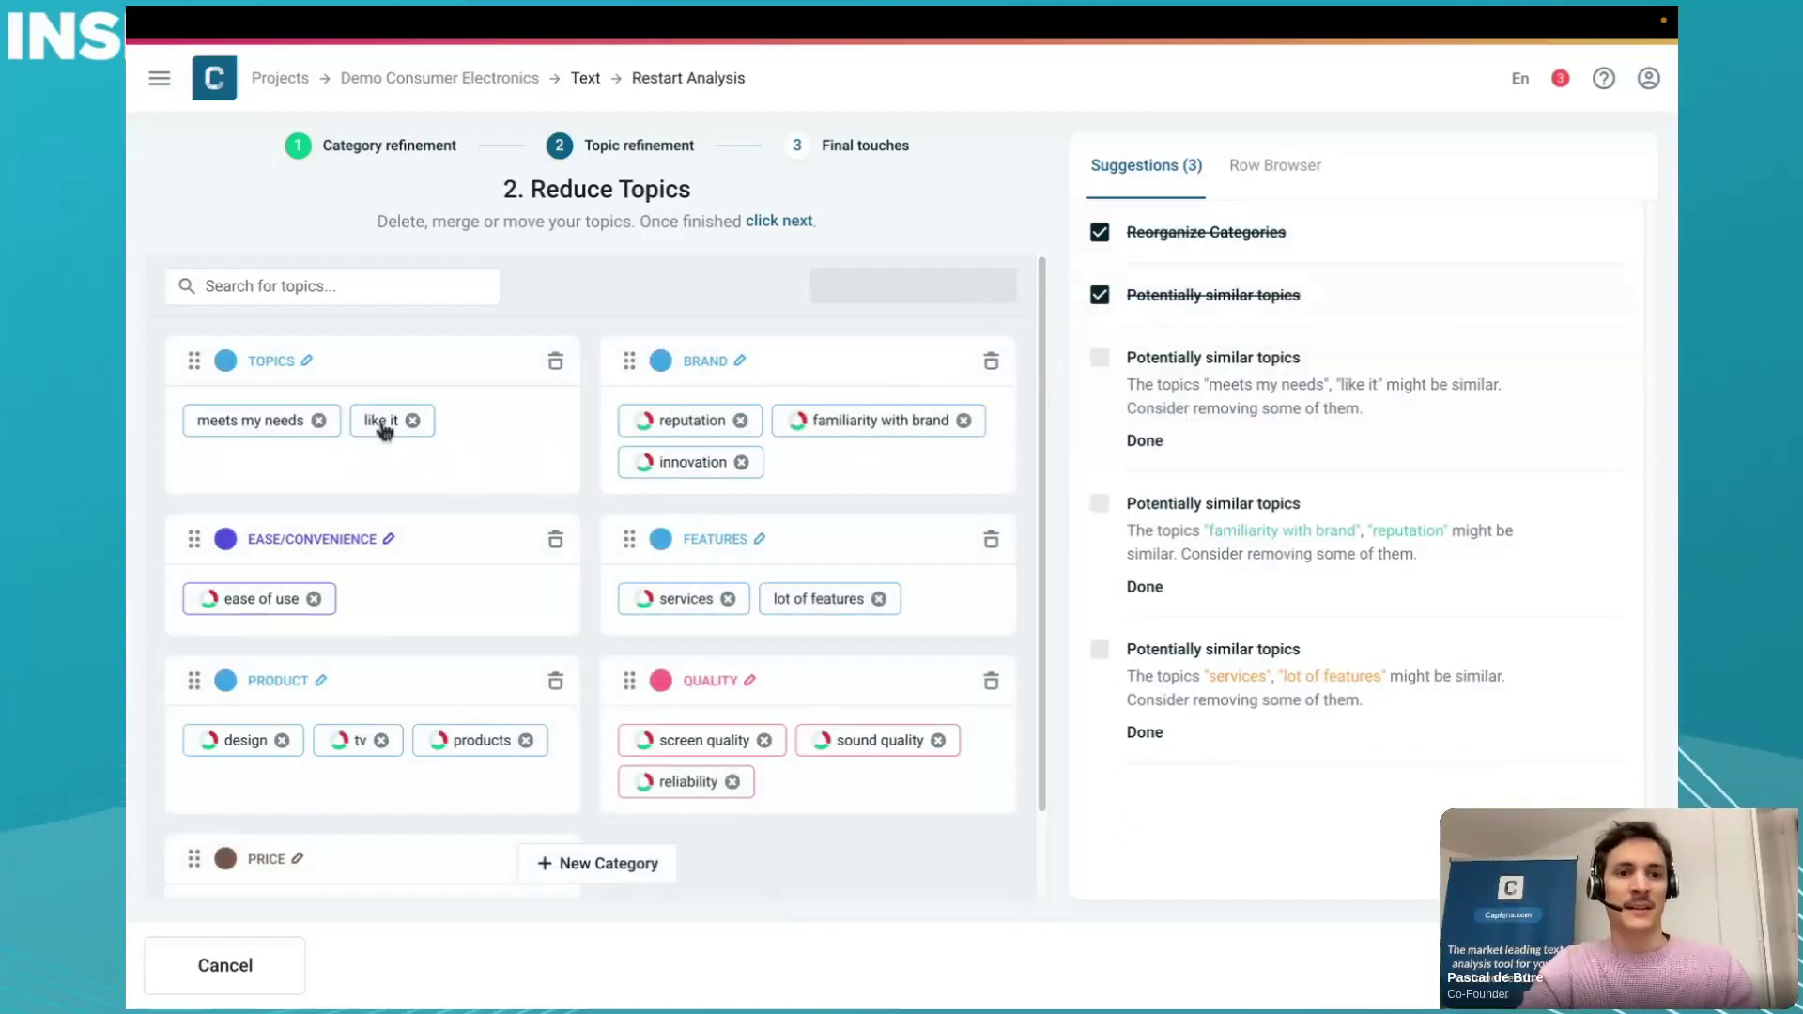
# - Merge 'like it' into 'meets my needs' and mark the remaining similarity suggestions done
pyautogui.moveTo(383, 419); pyautogui.dragTo(270, 429)
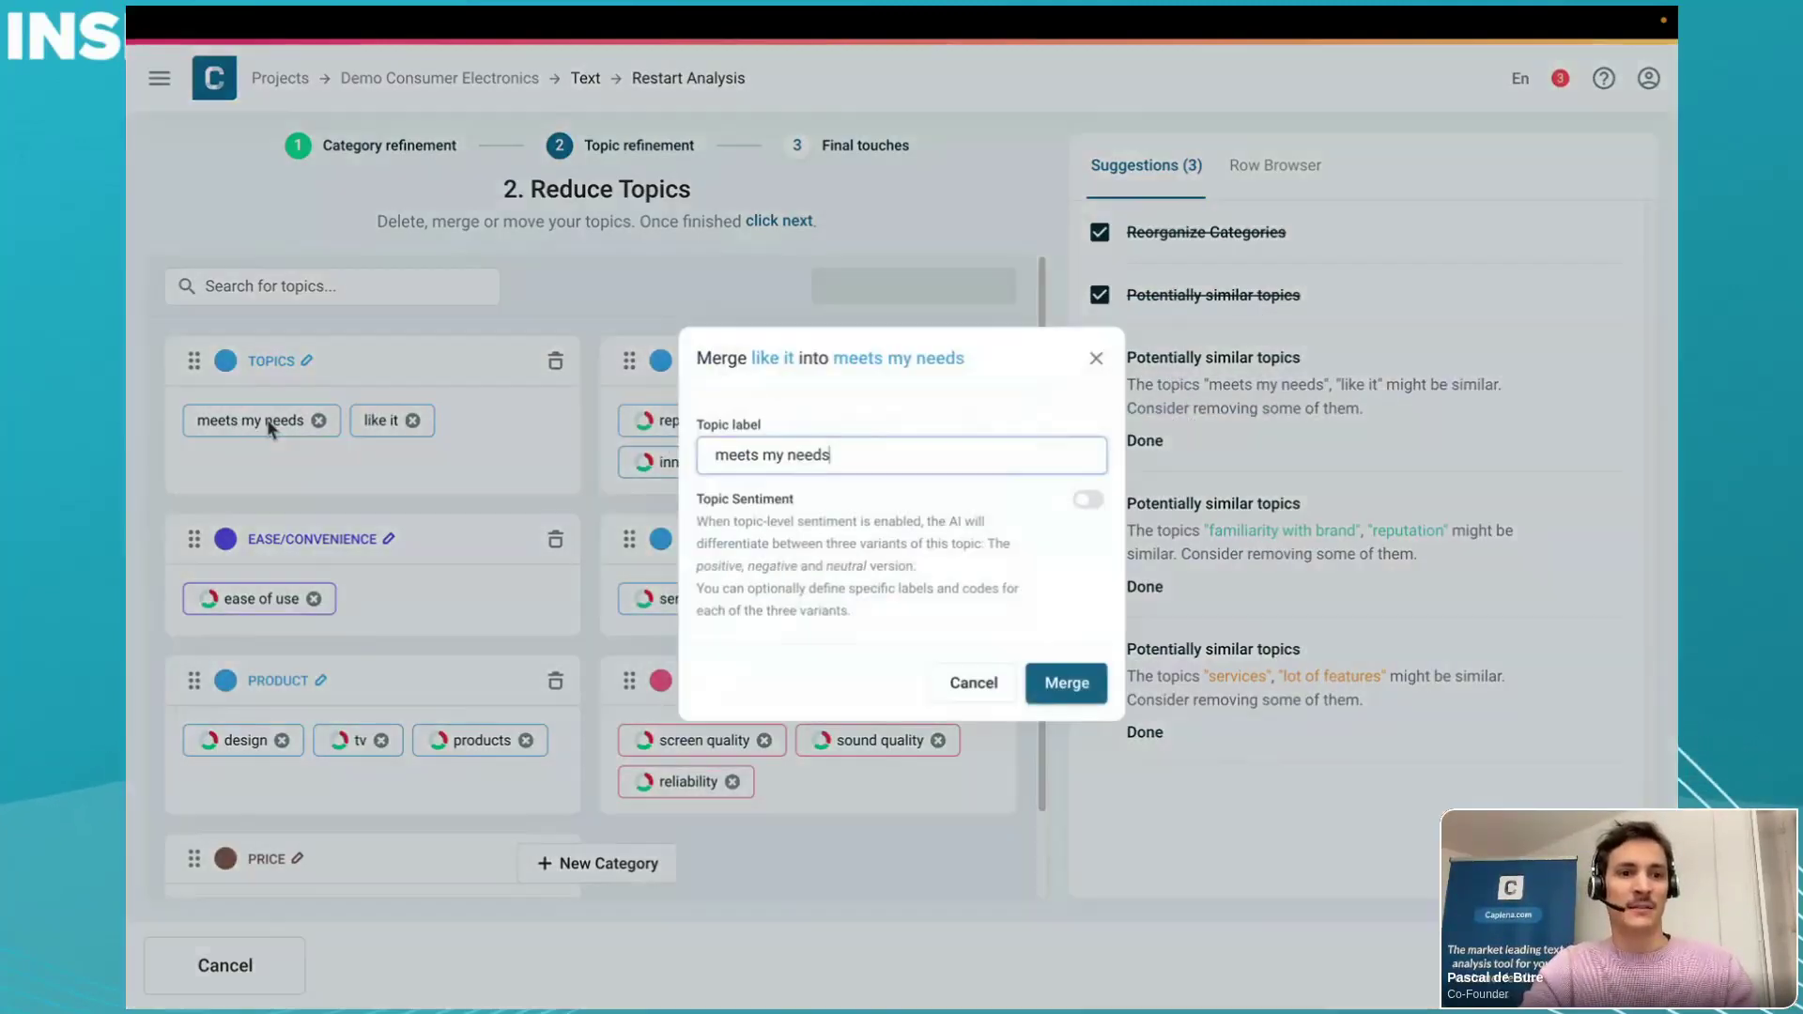
pyautogui.click(1070, 685)
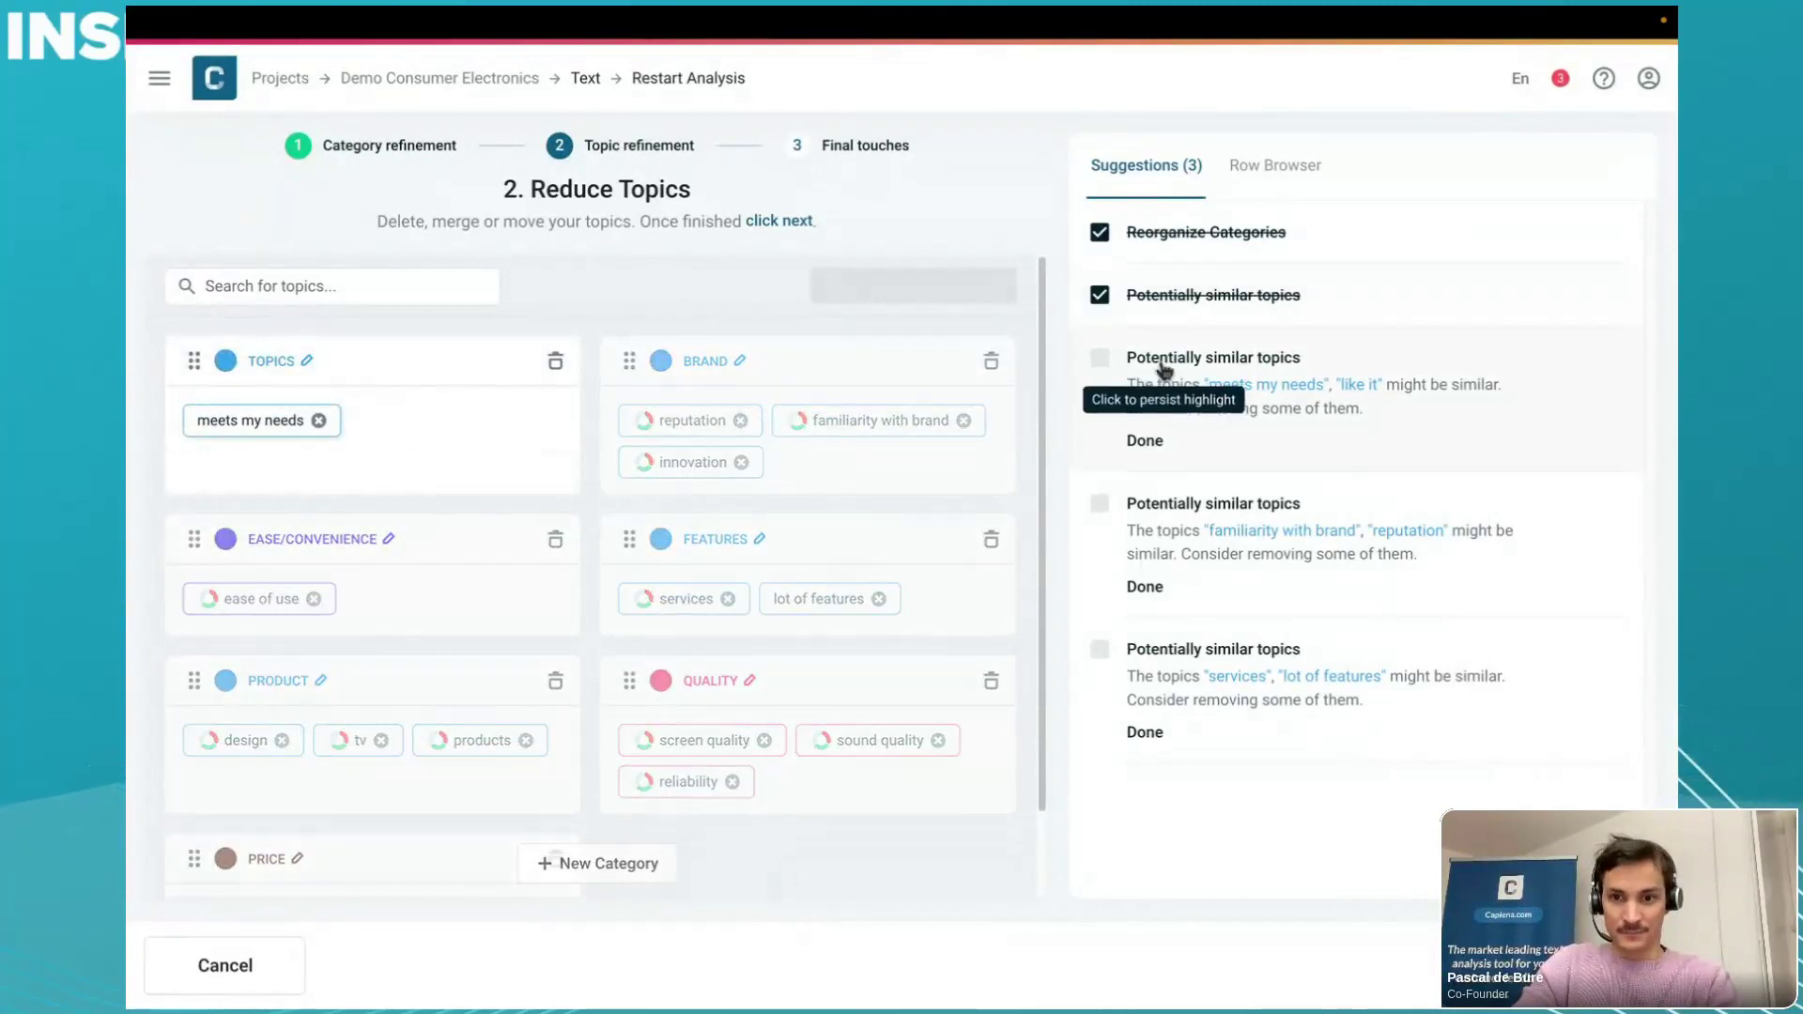
pyautogui.click(1101, 362)
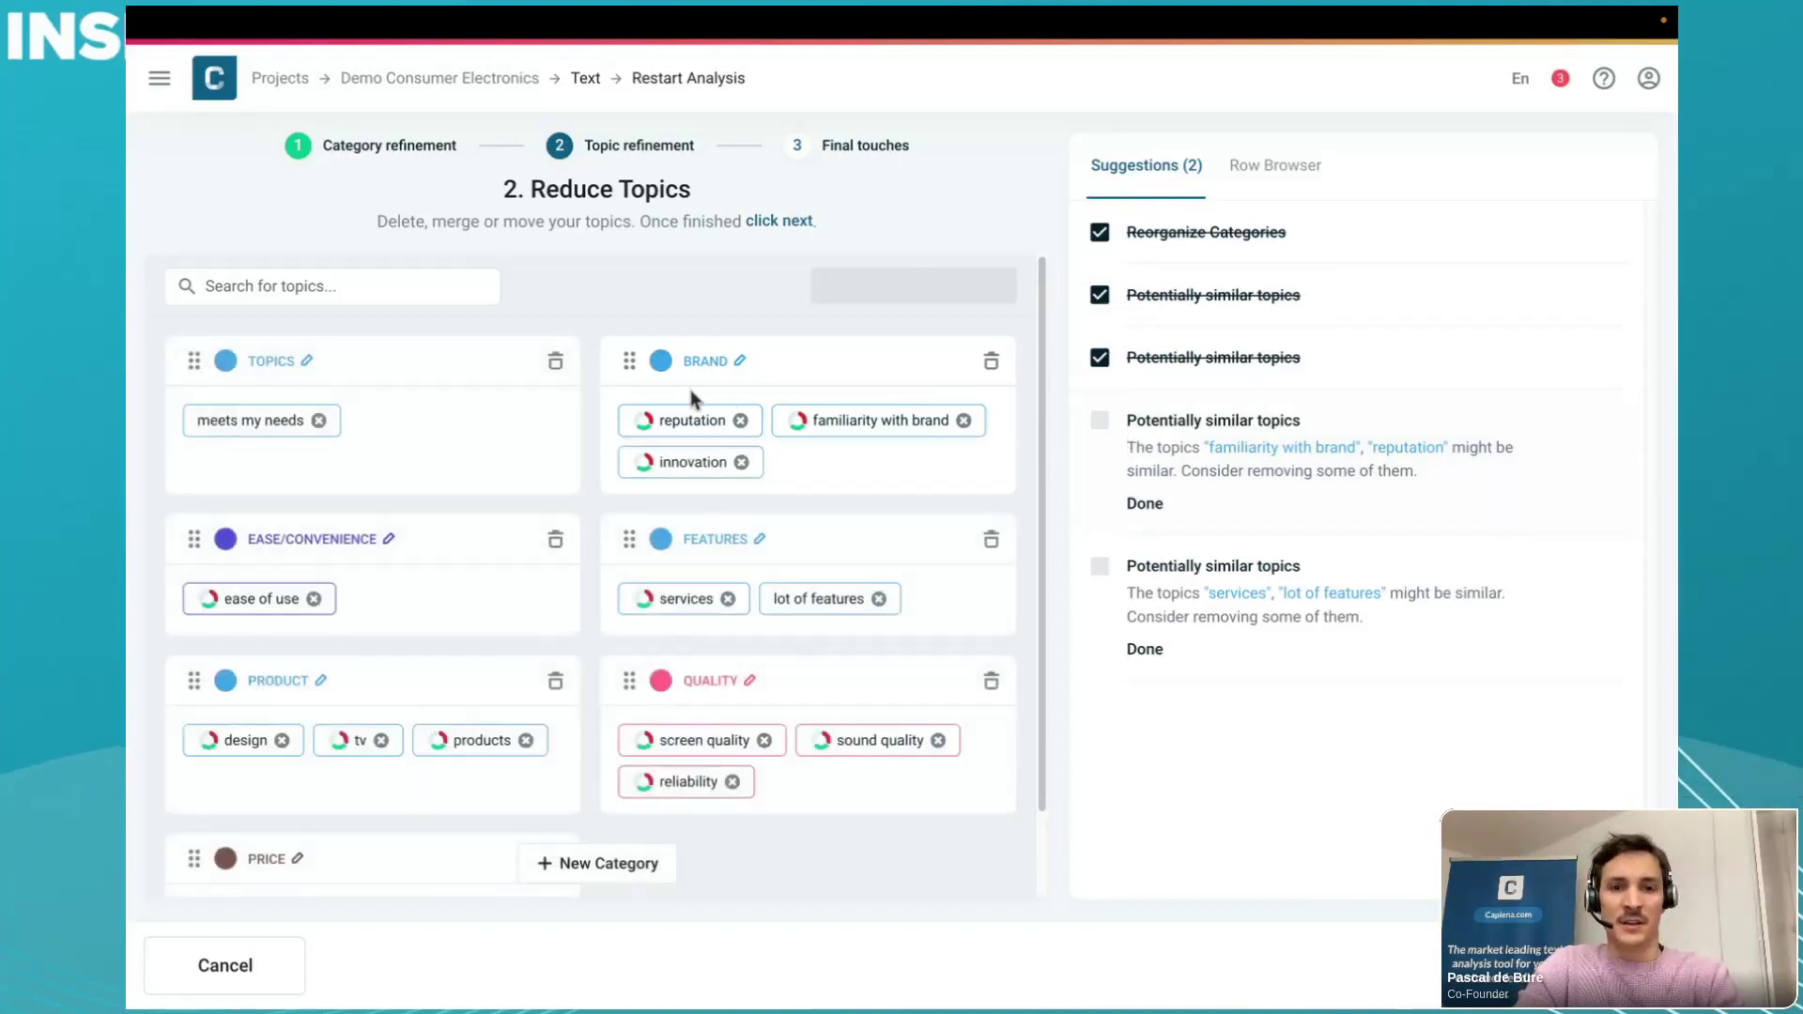
pyautogui.click(1101, 421)
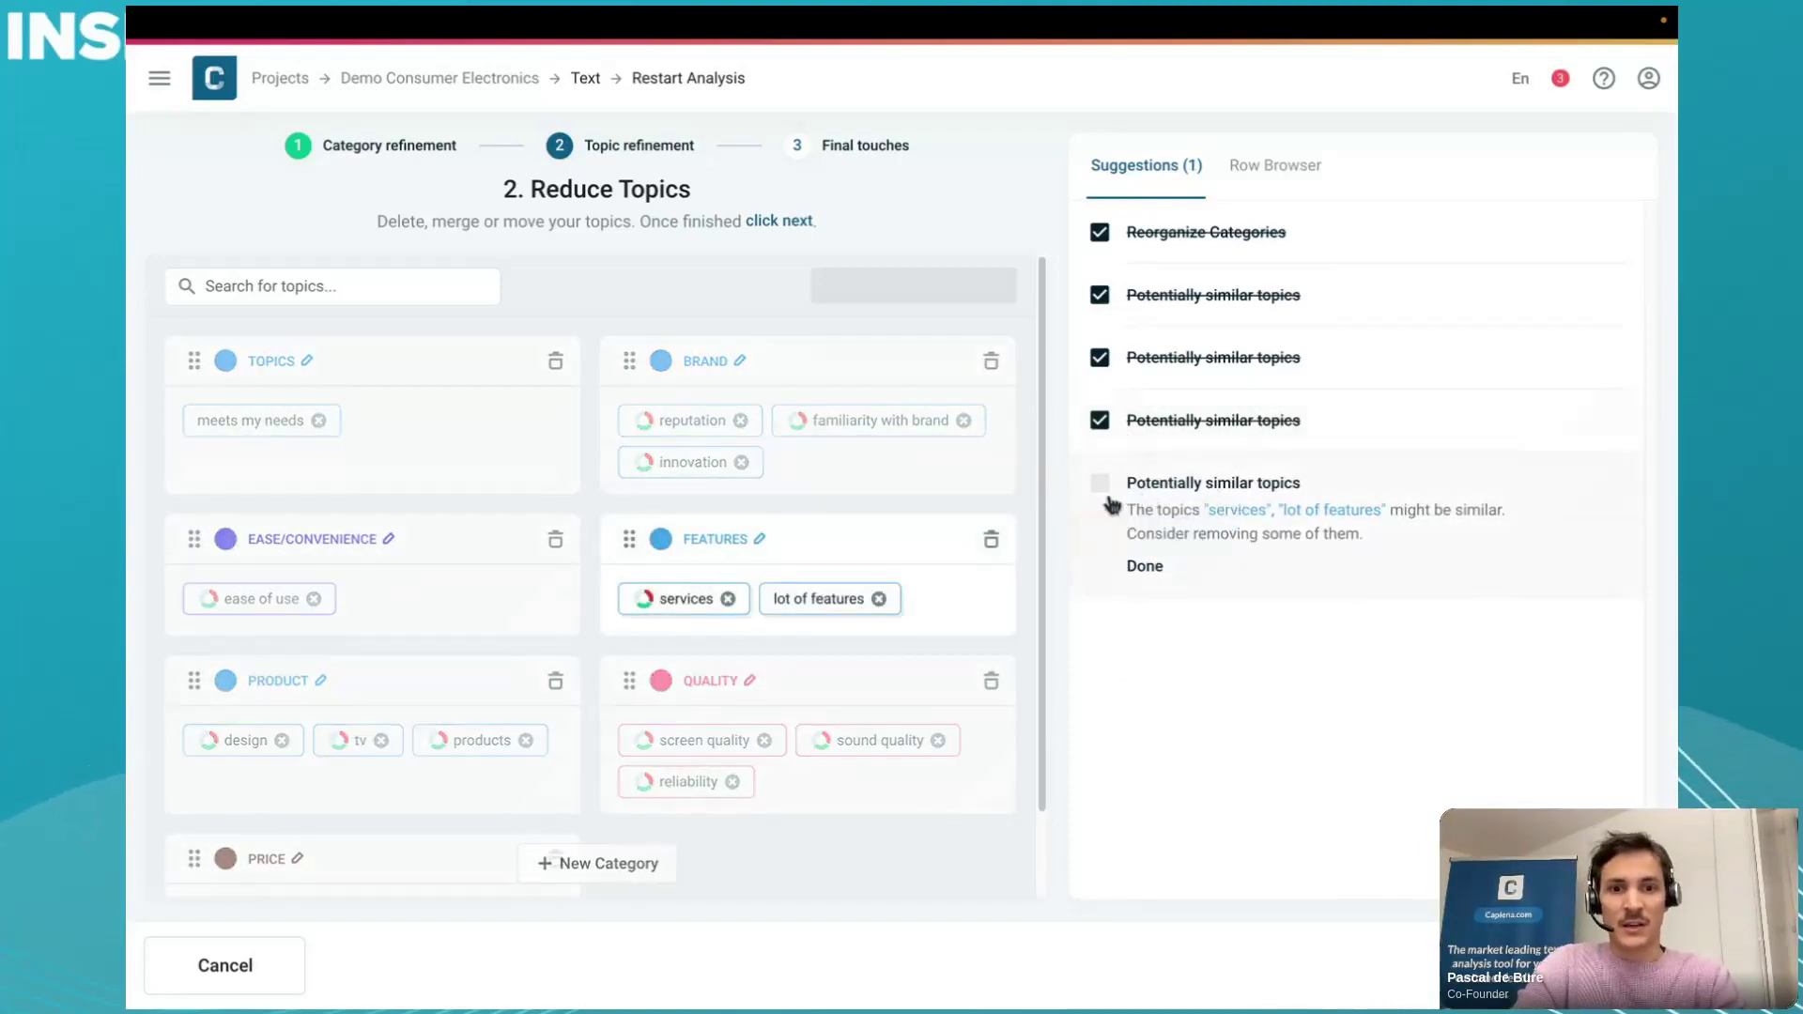
# - Delete the 'services' topic from FEATURES, check the refreshed rows, and advance to Add Topics
pyautogui.click(729, 599)
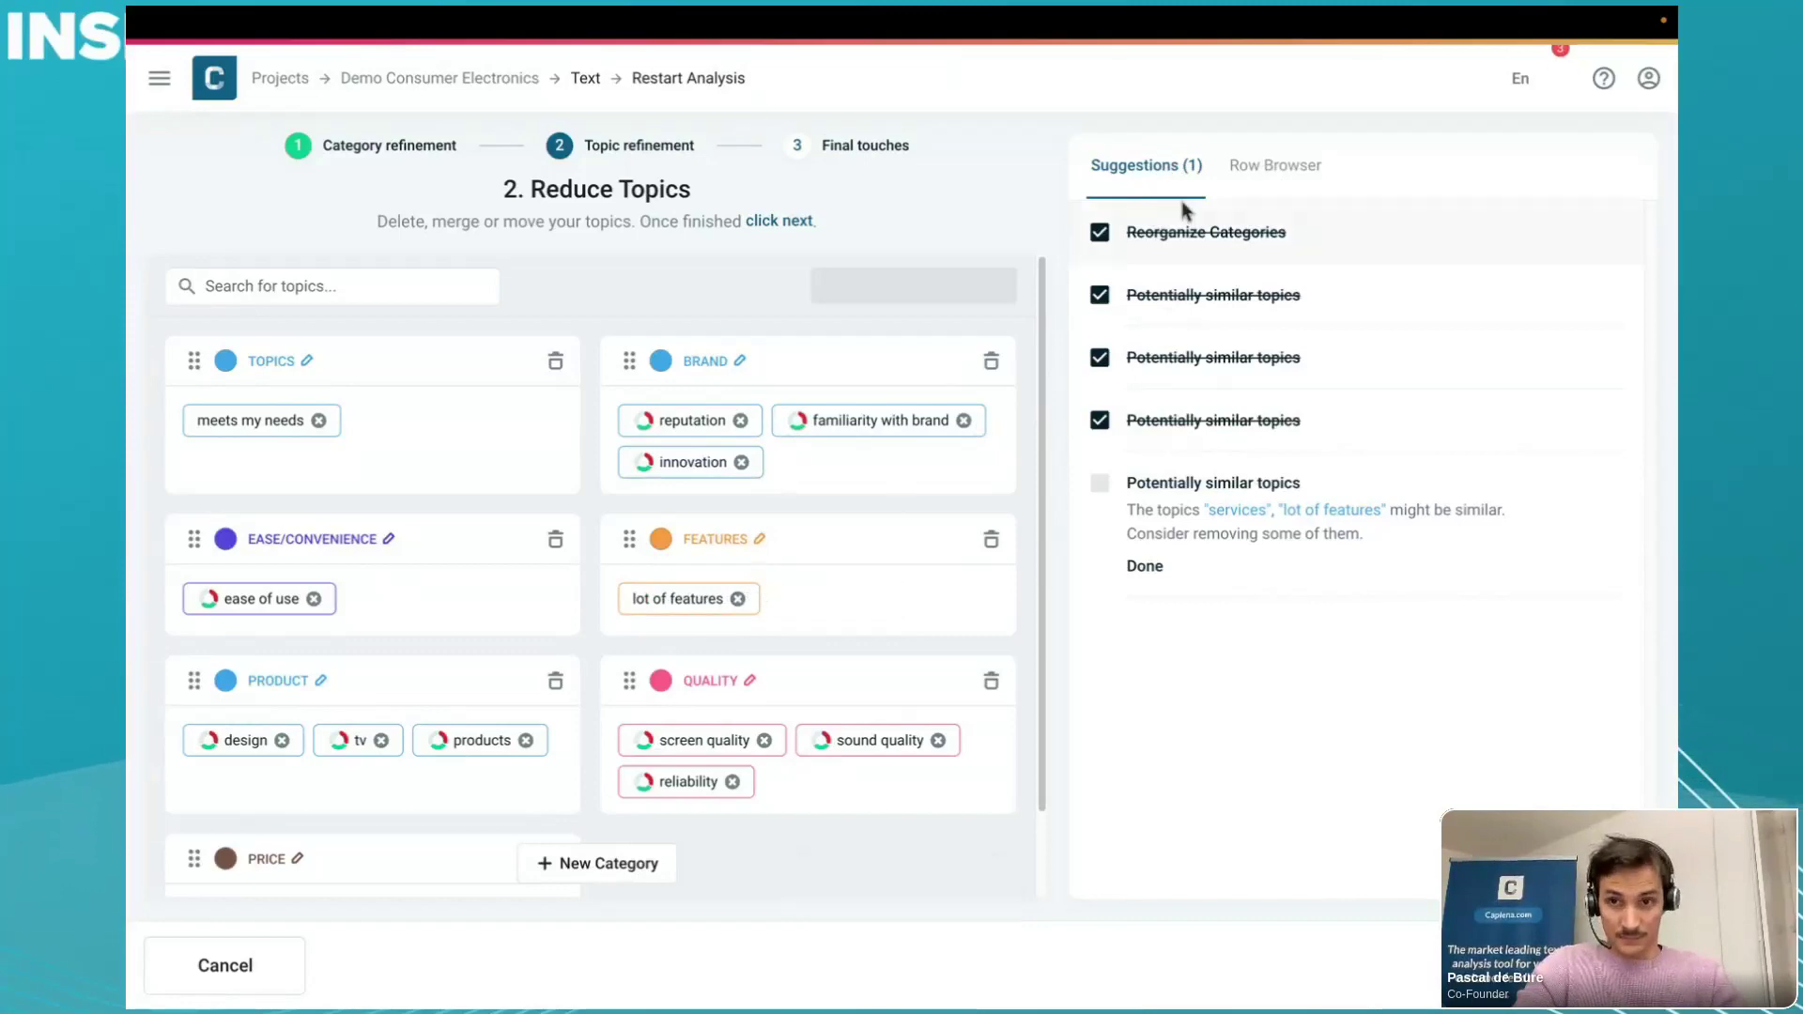
pyautogui.click(1264, 171)
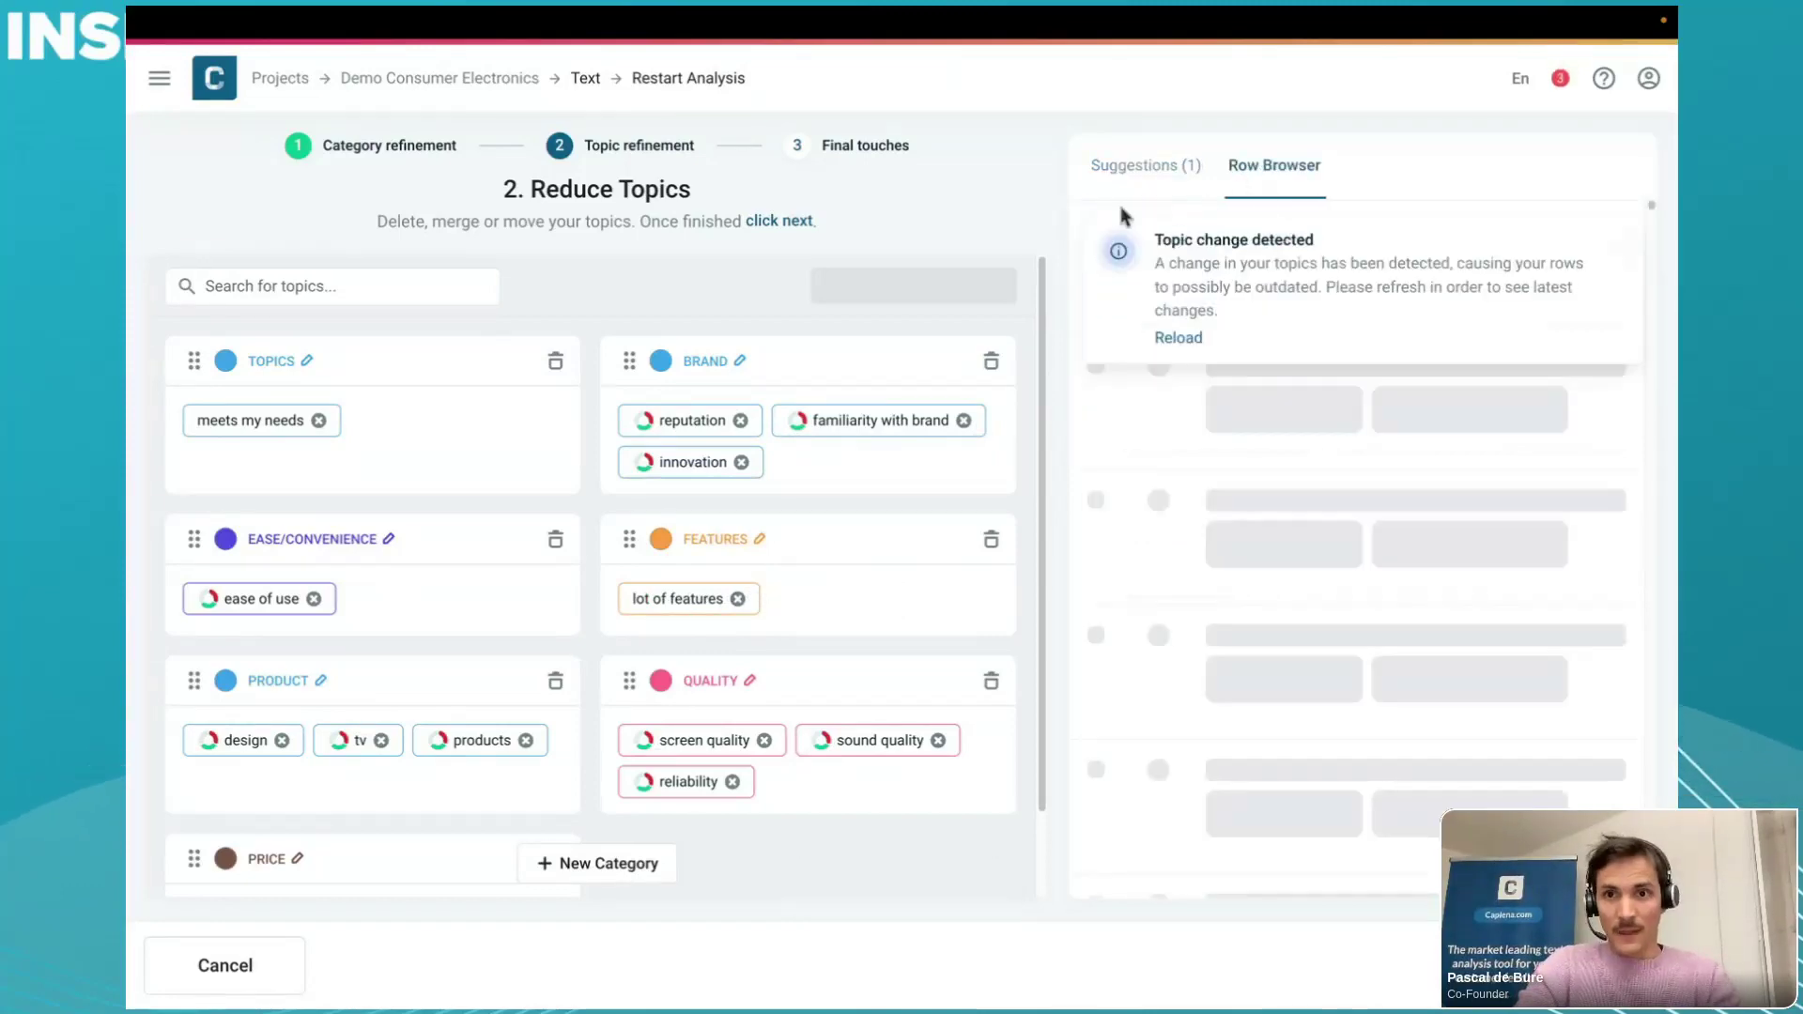
pyautogui.click(1178, 338)
pyautogui.scroll(-10, 1294, 455)
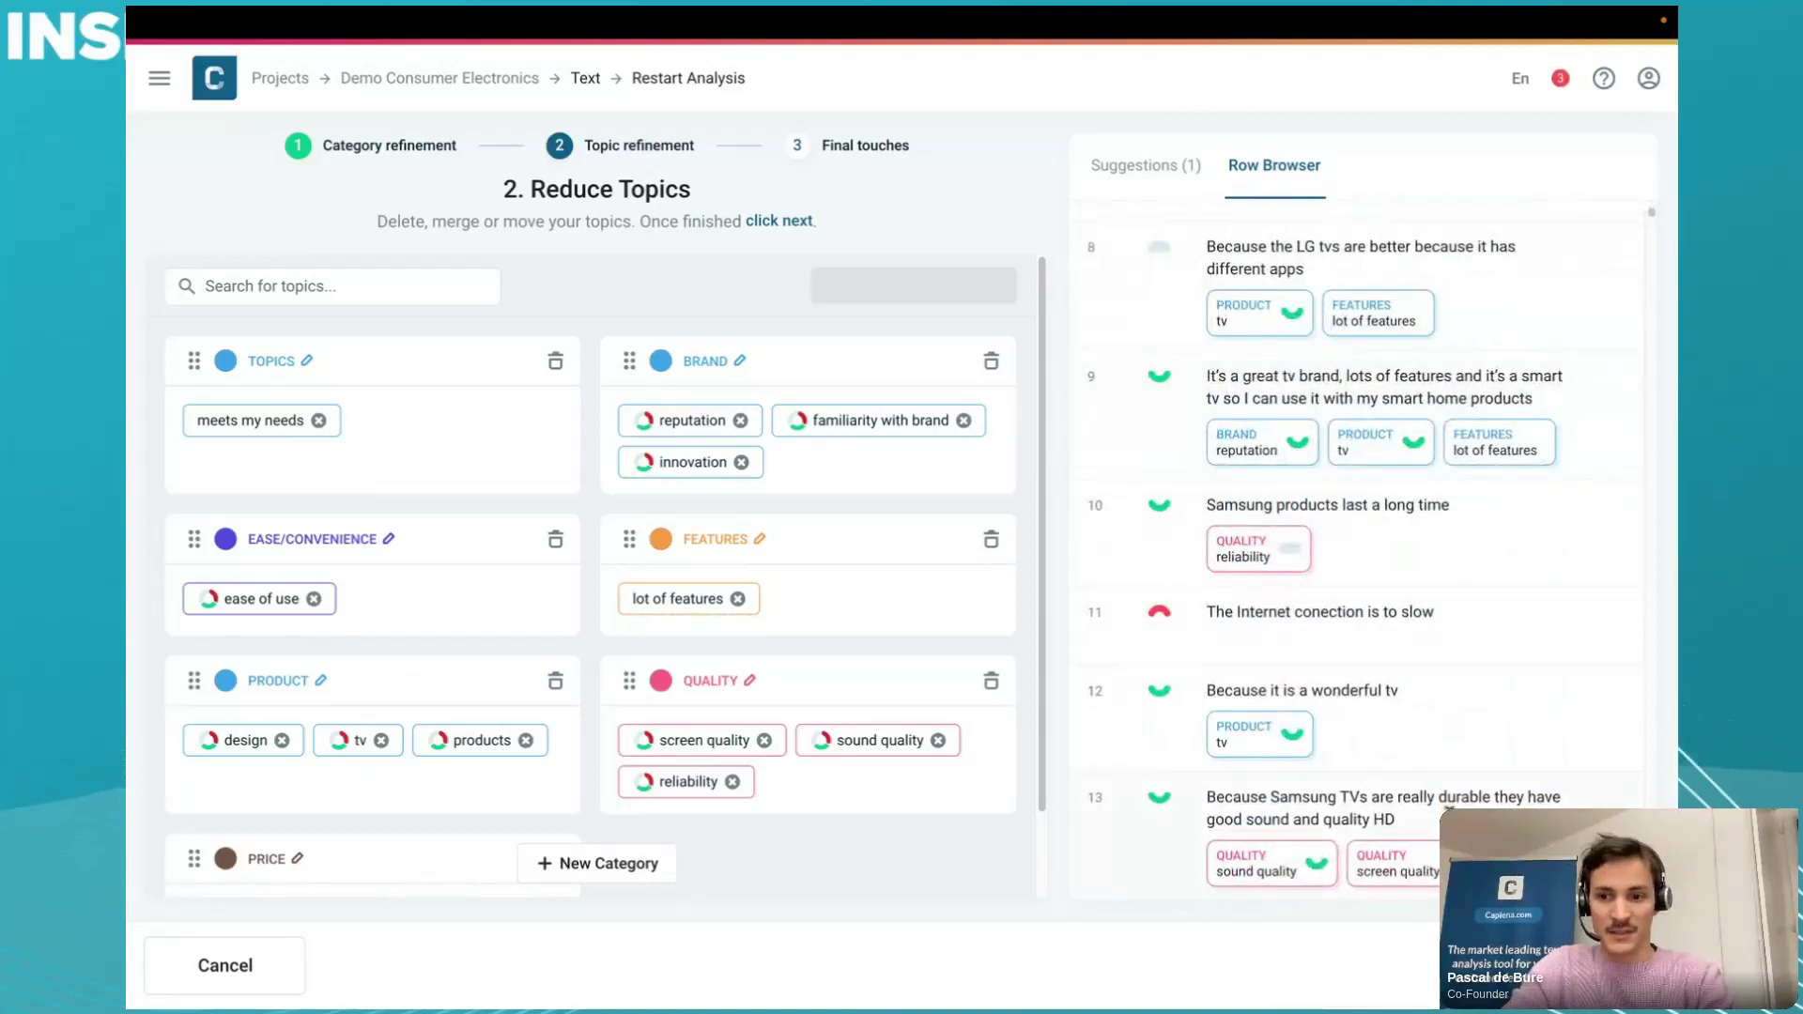
pyautogui.click(1155, 162)
pyautogui.click(1100, 483)
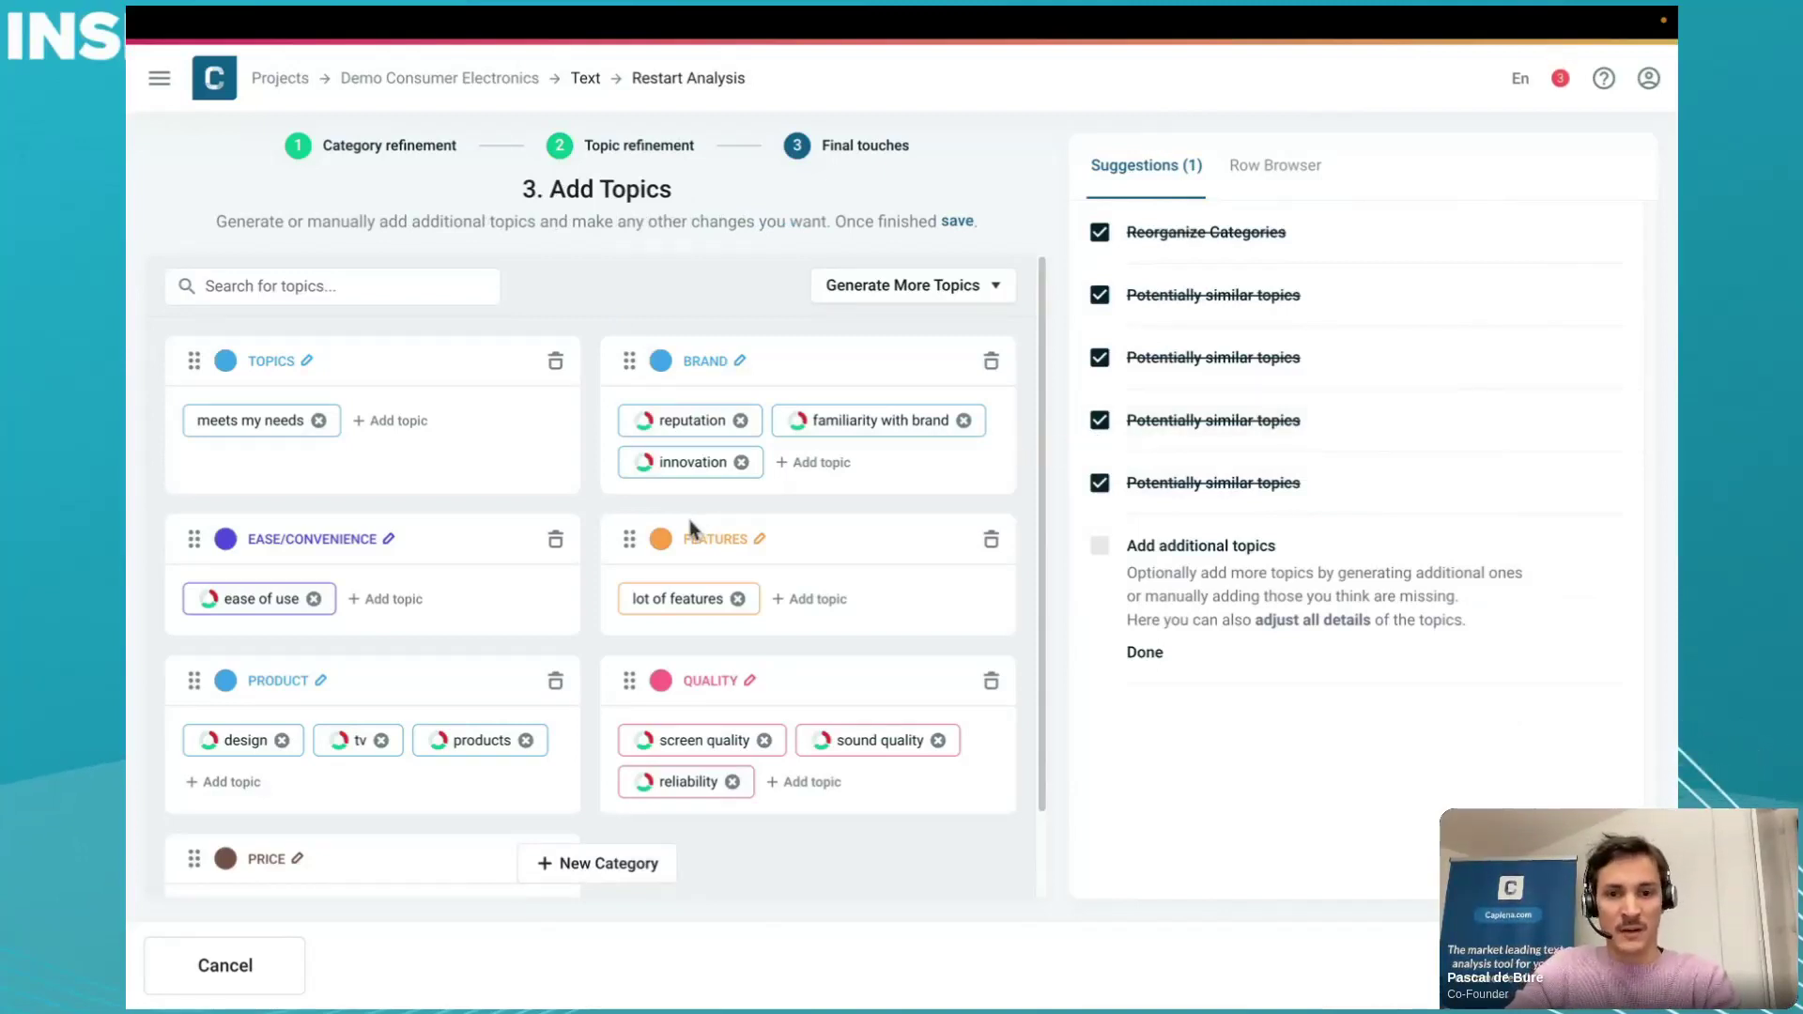
# - Merge the 'tv' topic into 'products', leaving only design and products under PRODUCT
pyautogui.scroll(-1, 690, 528)
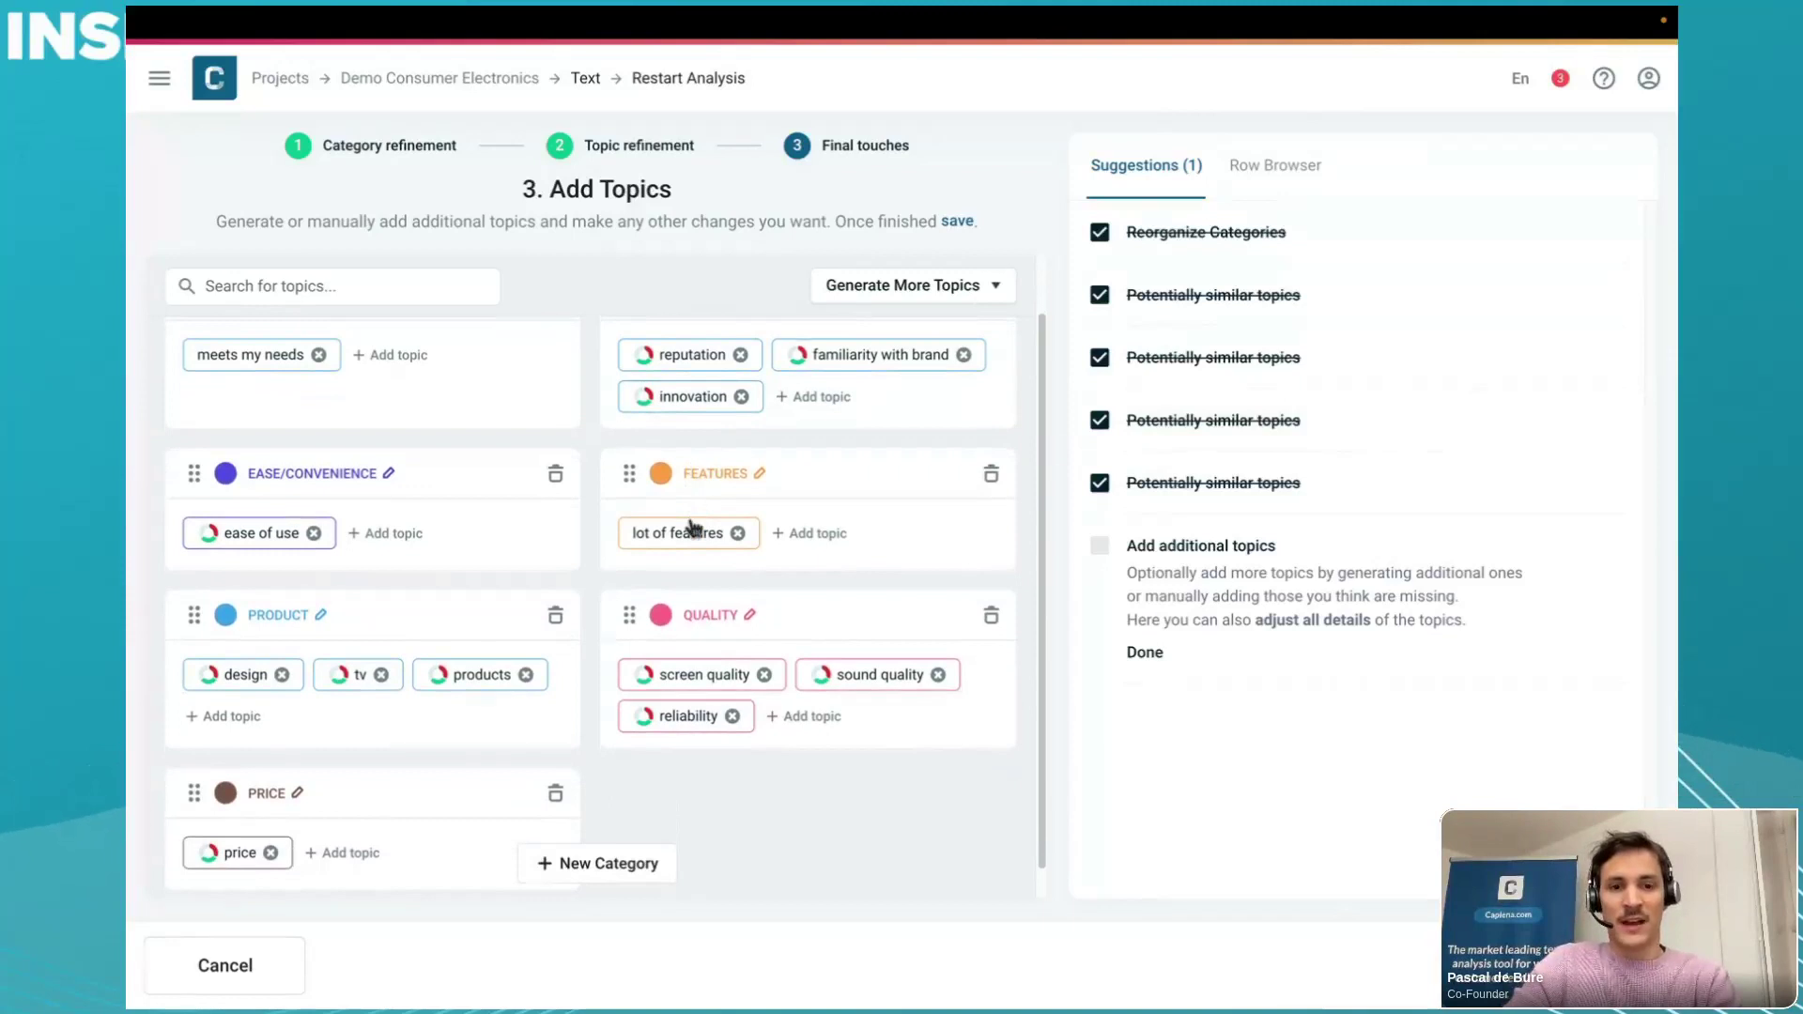
pyautogui.scroll(-1, 693, 528)
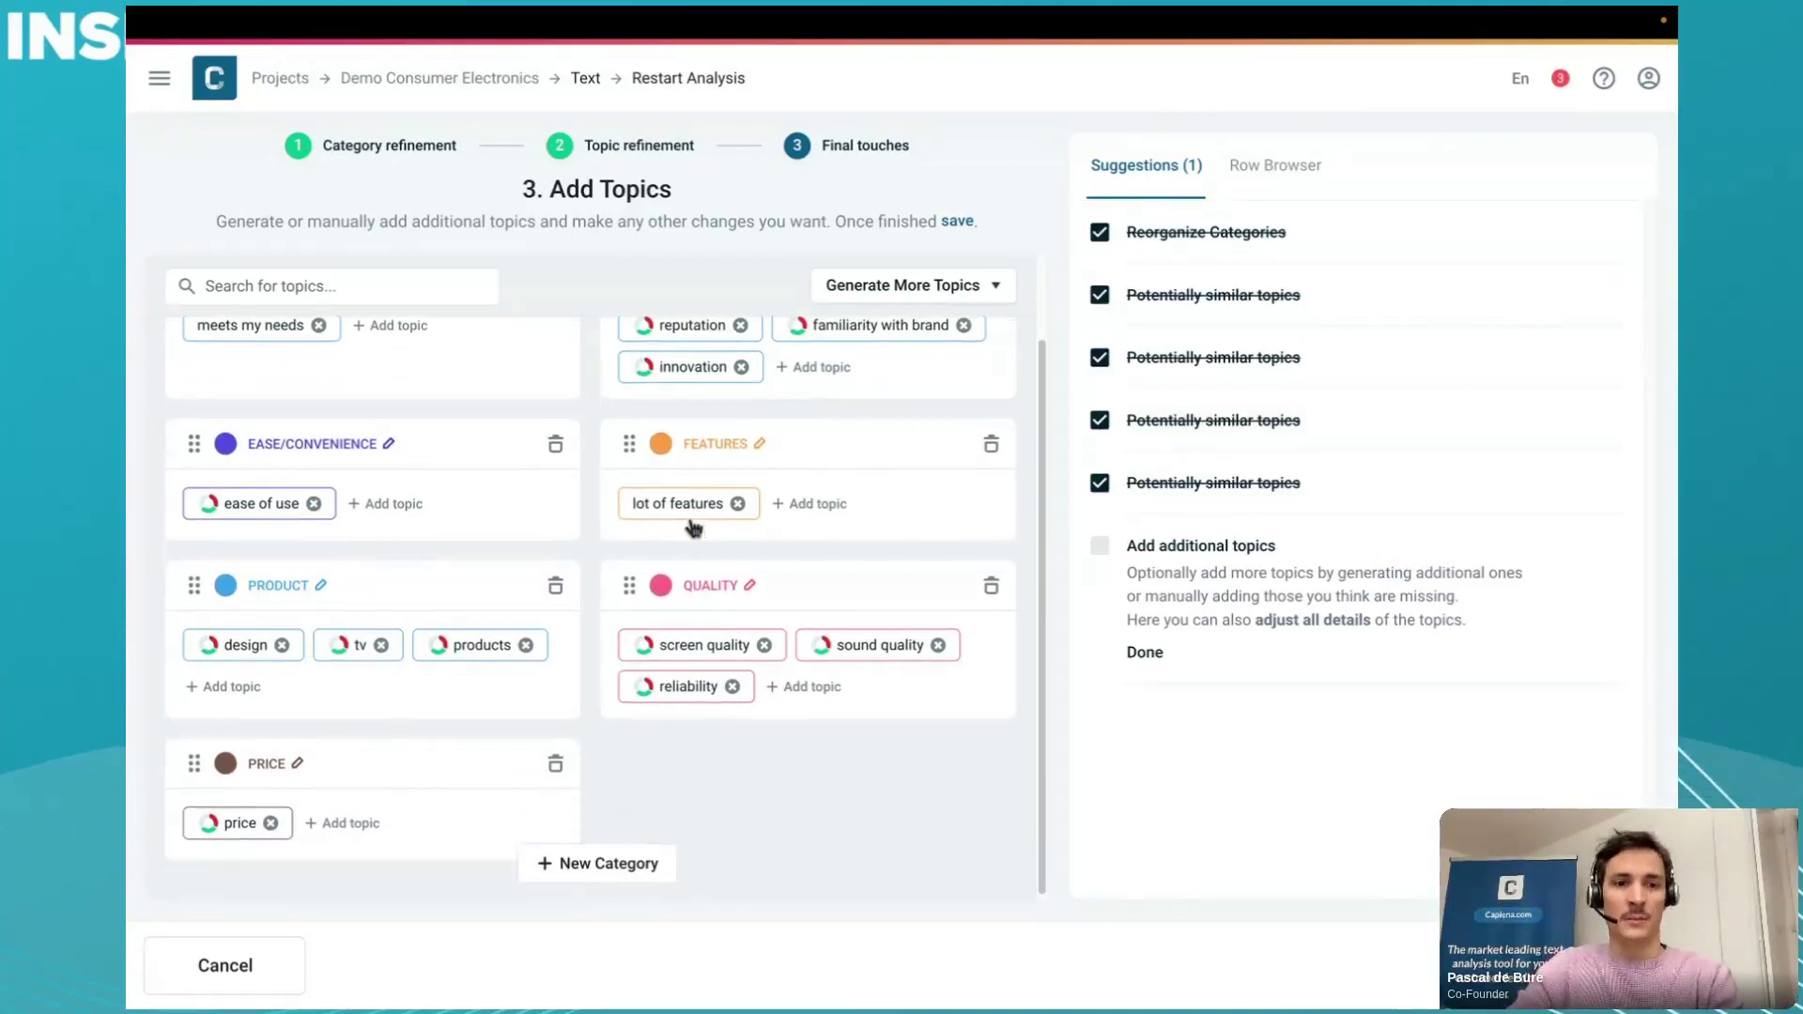
pyautogui.scroll(2, 693, 528)
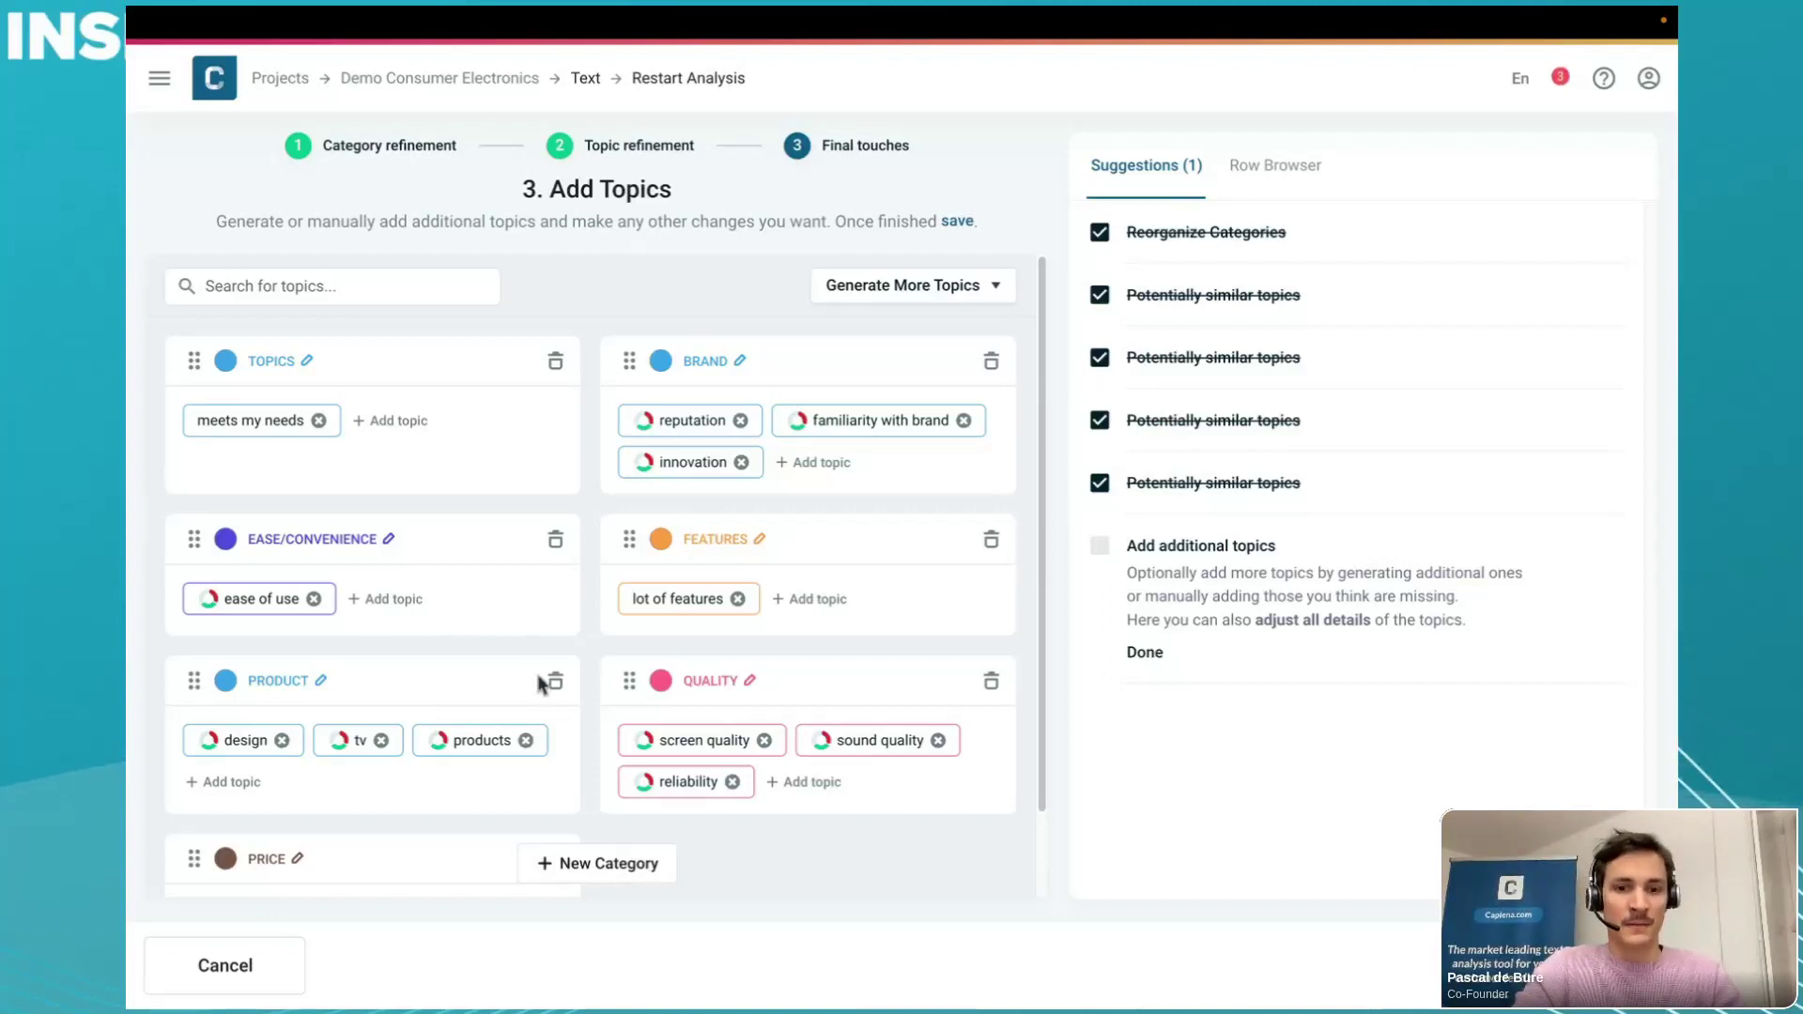
pyautogui.scroll(-1, 543, 683)
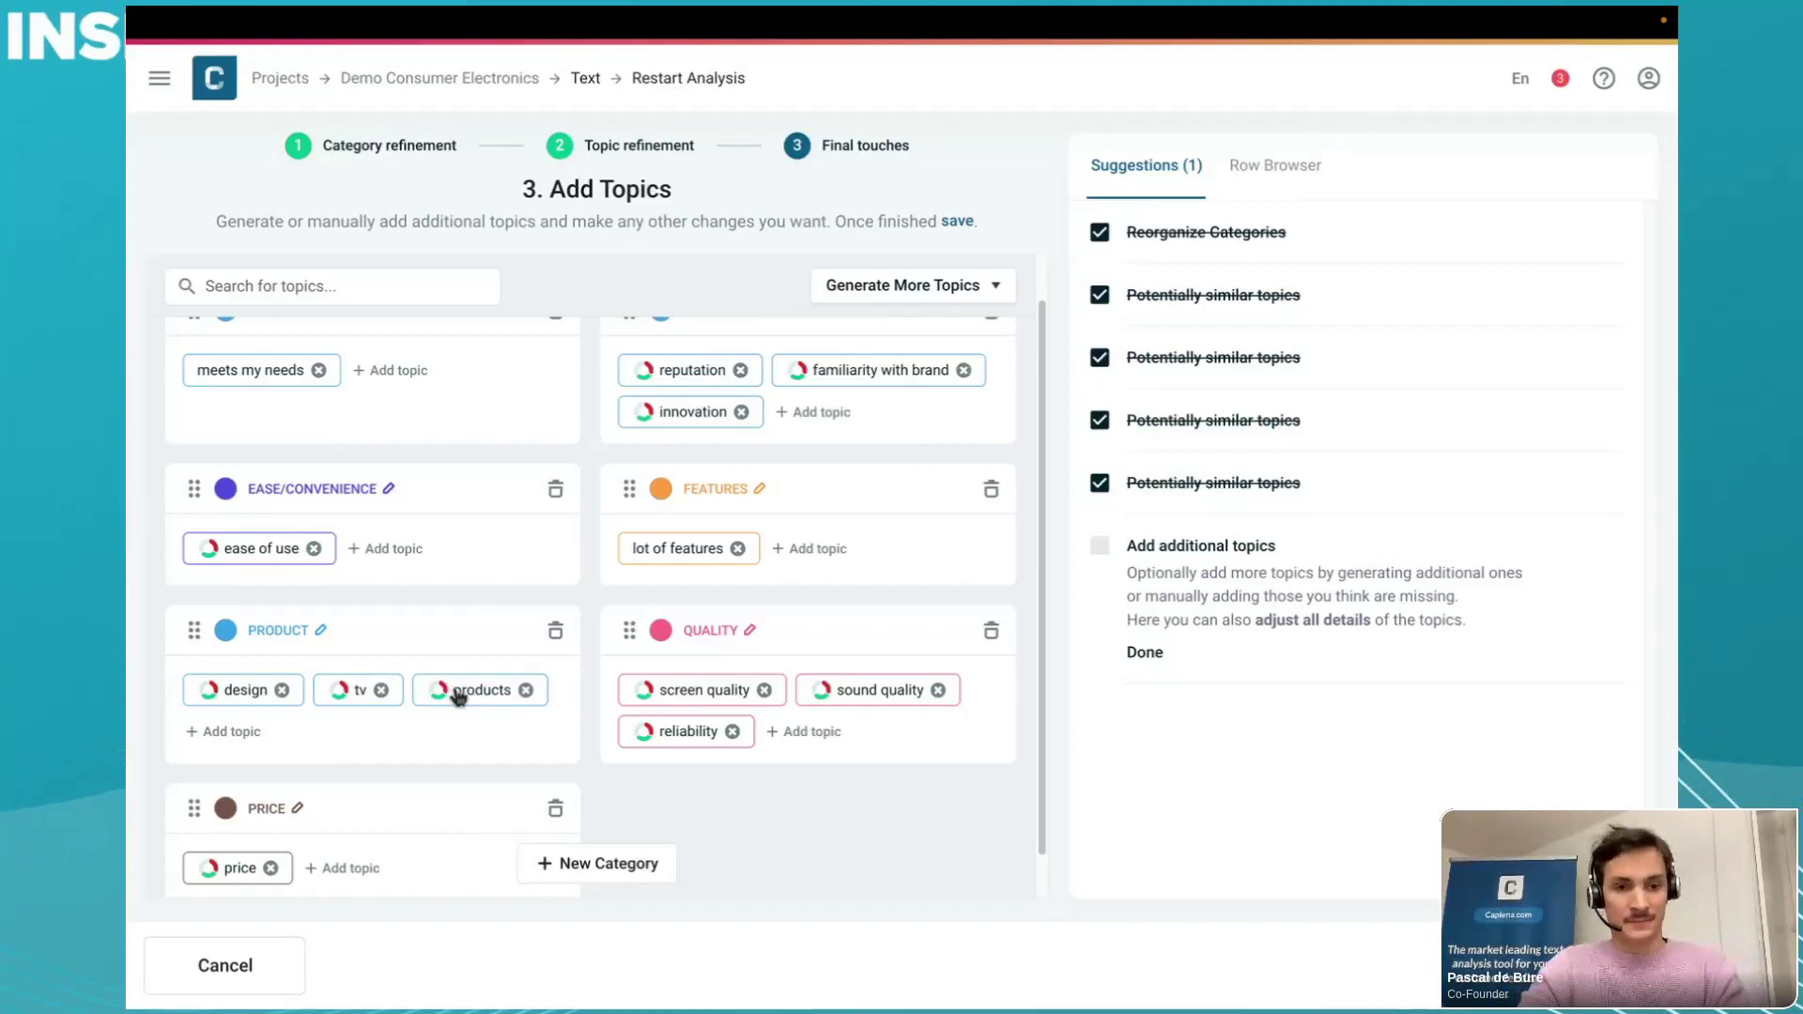
pyautogui.moveTo(470, 693)
pyautogui.mouseDown()
pyautogui.moveTo(349, 693)
pyautogui.moveTo(474, 697)
pyautogui.mouseUp()
pyautogui.click(1067, 629)
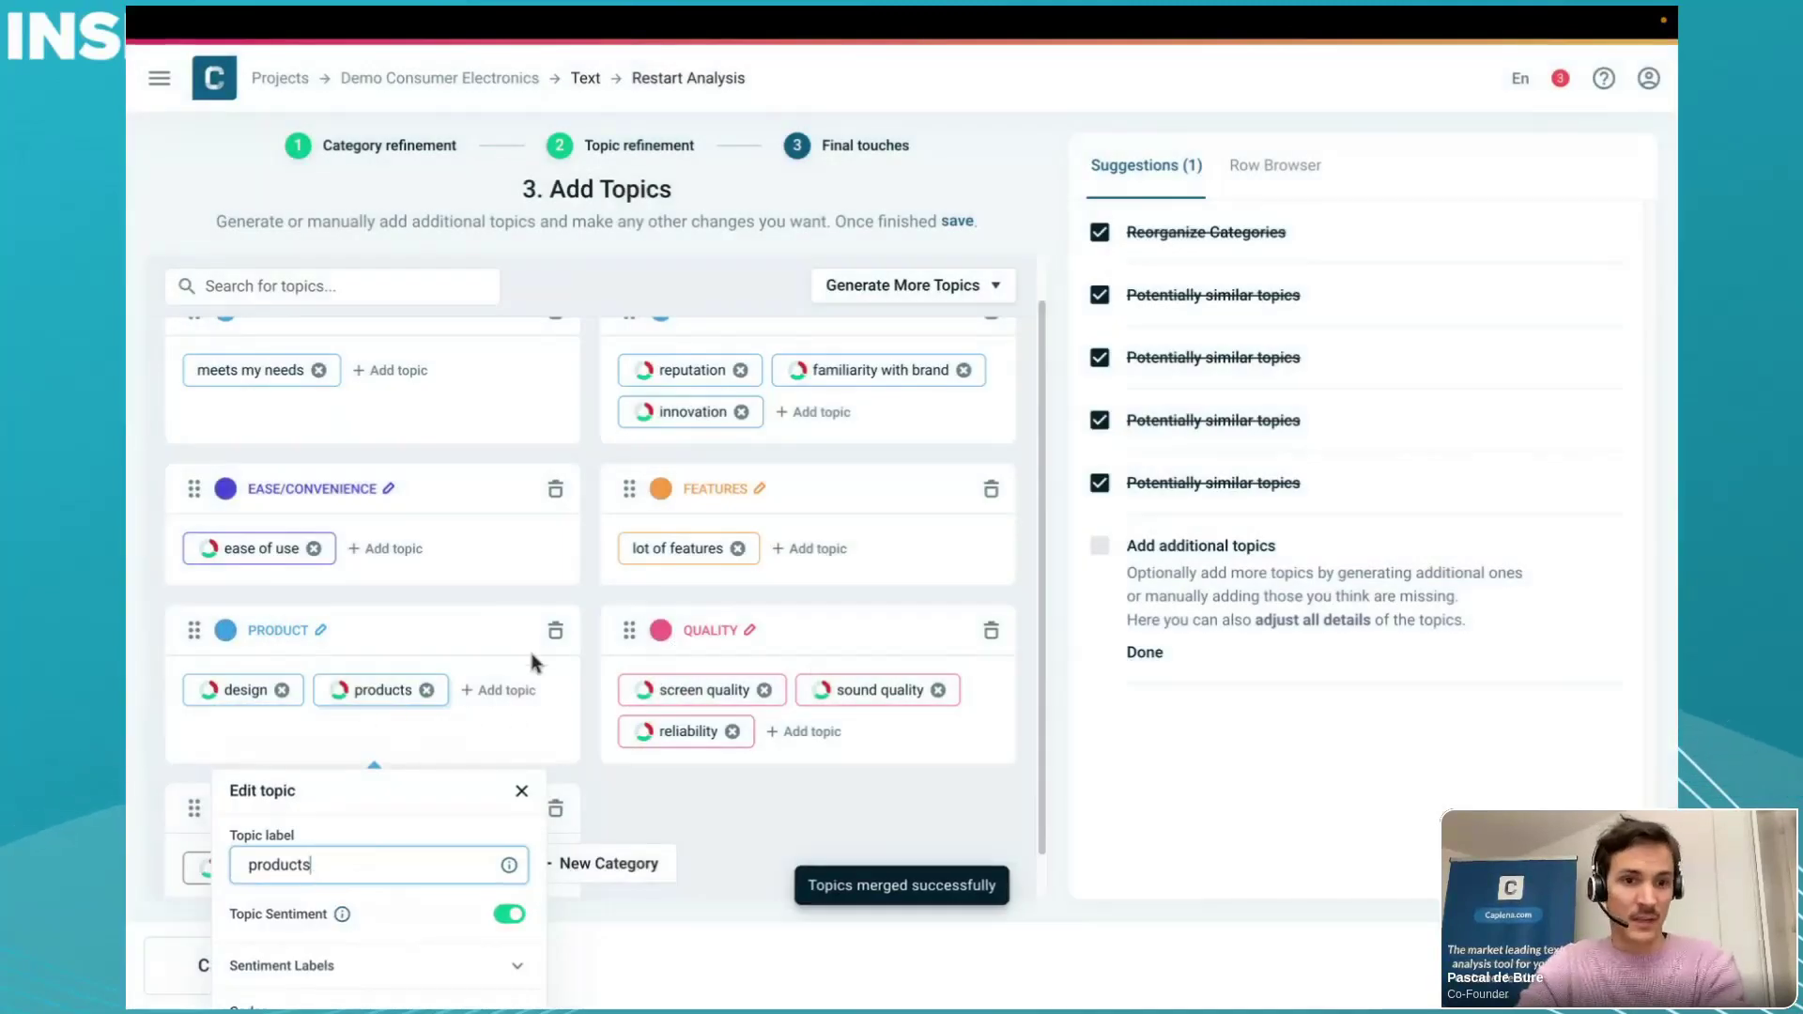
pyautogui.click(446, 636)
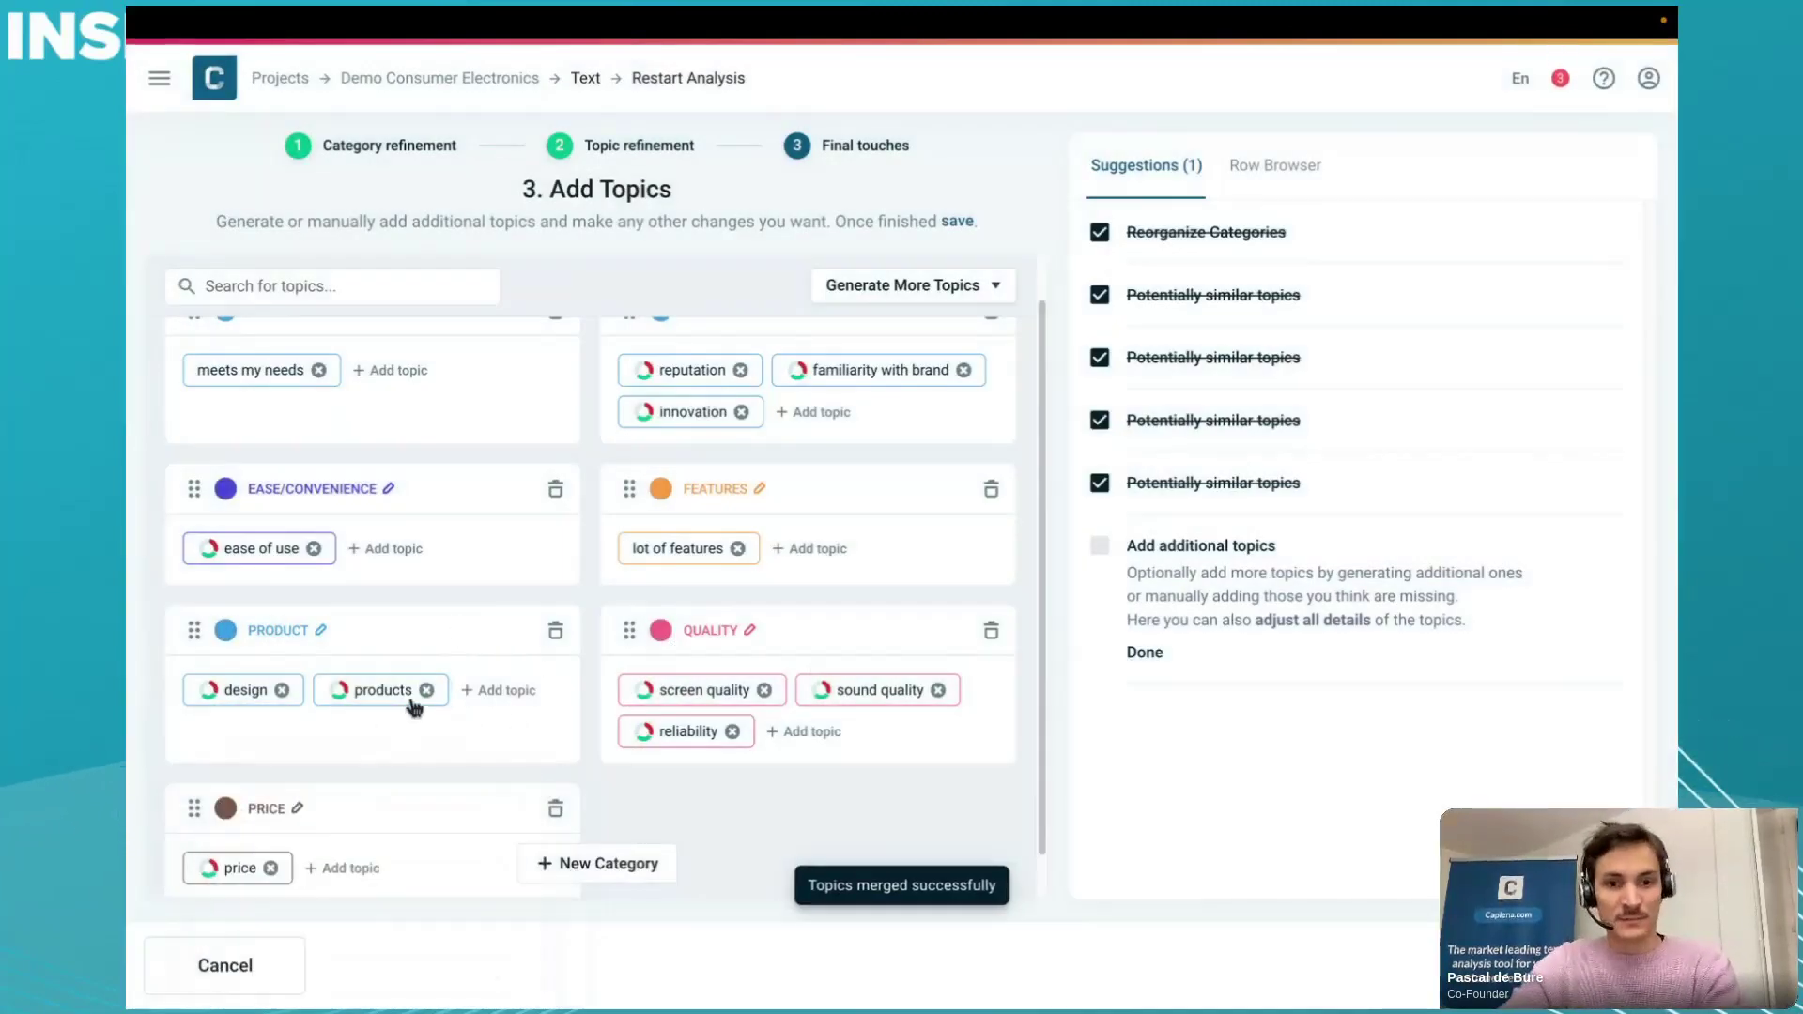
pyautogui.scroll(-1, 414, 708)
pyautogui.scroll(2, 414, 708)
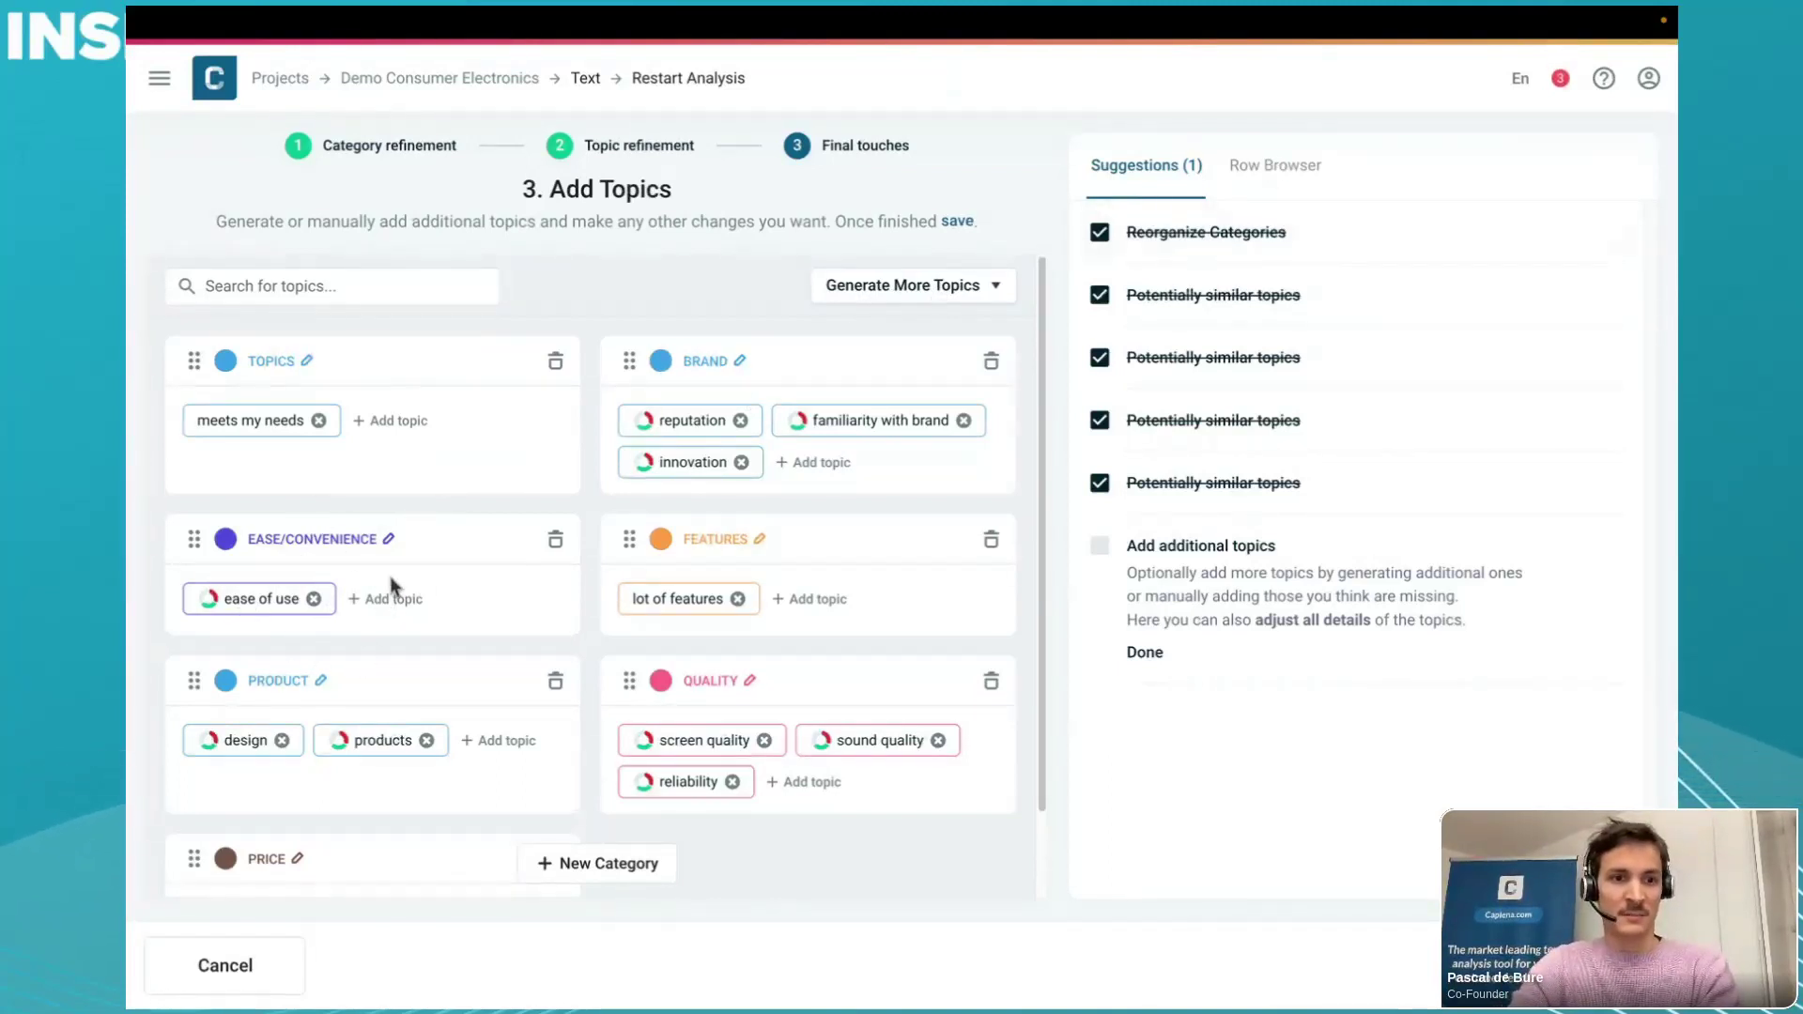
# - Generate additional topics for just the EASE/CONVENIENCE category
pyautogui.click(951, 286)
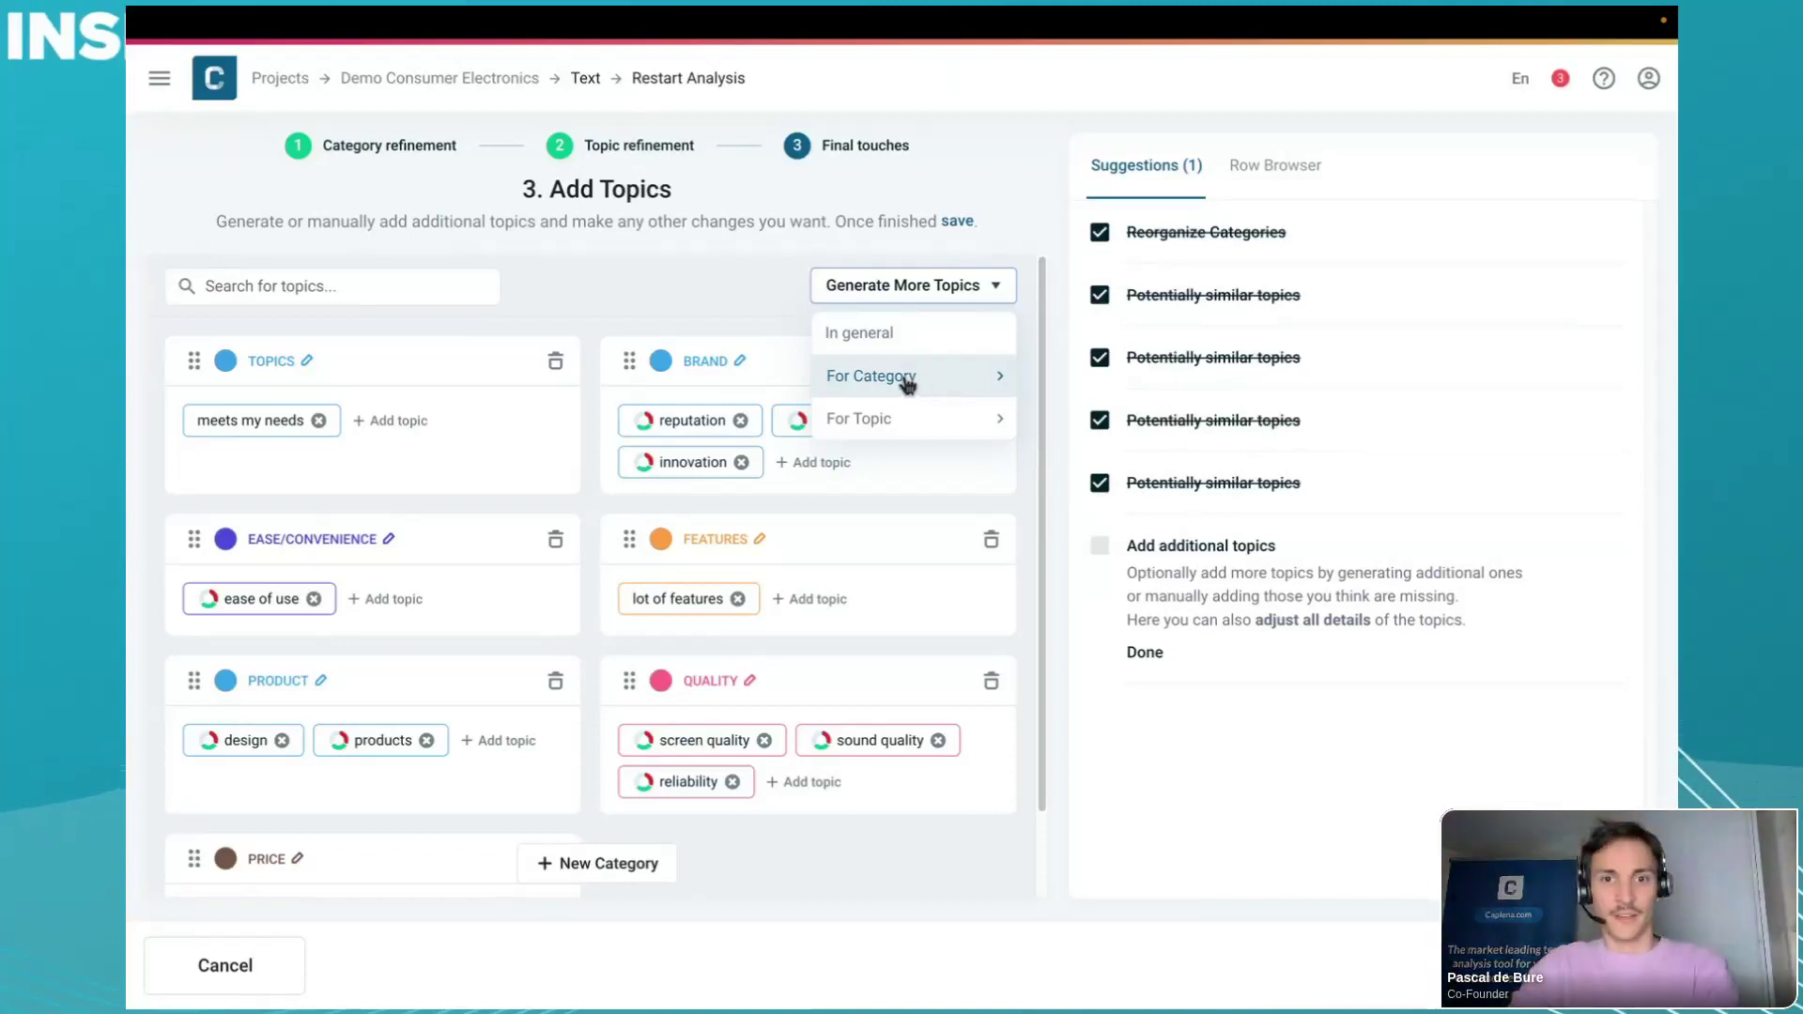
pyautogui.click(939, 379)
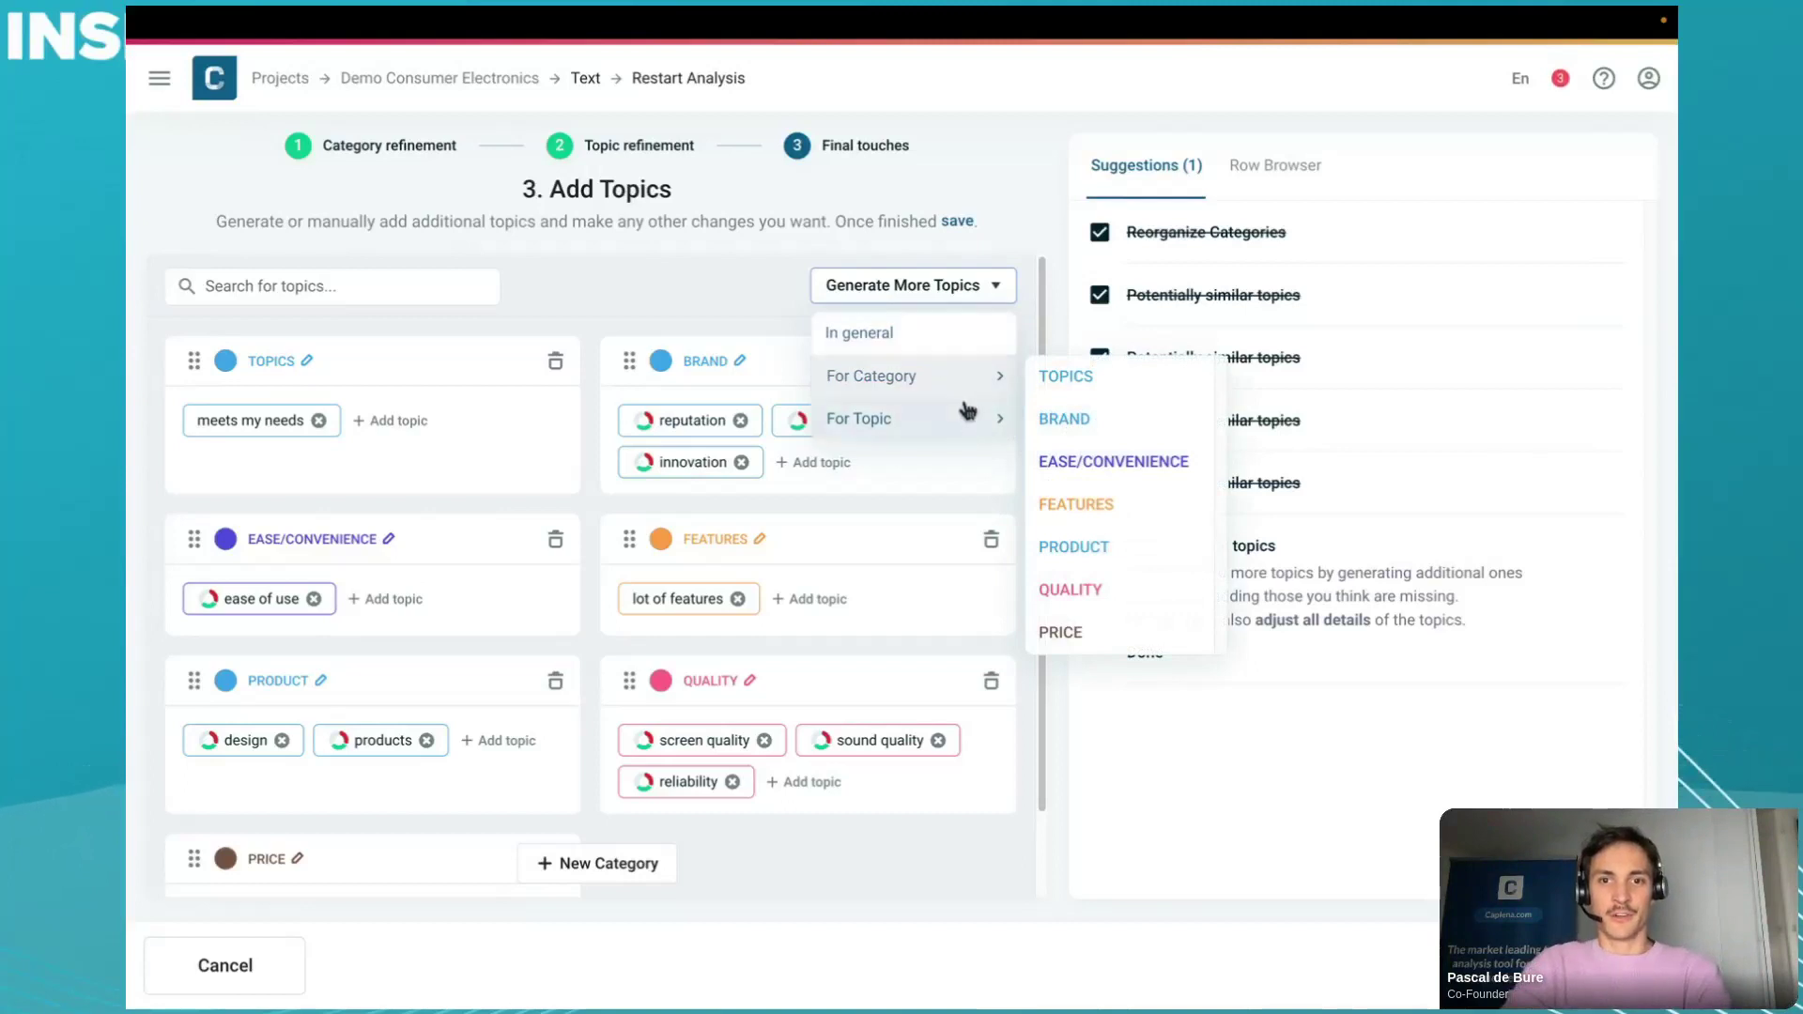
pyautogui.click(1105, 466)
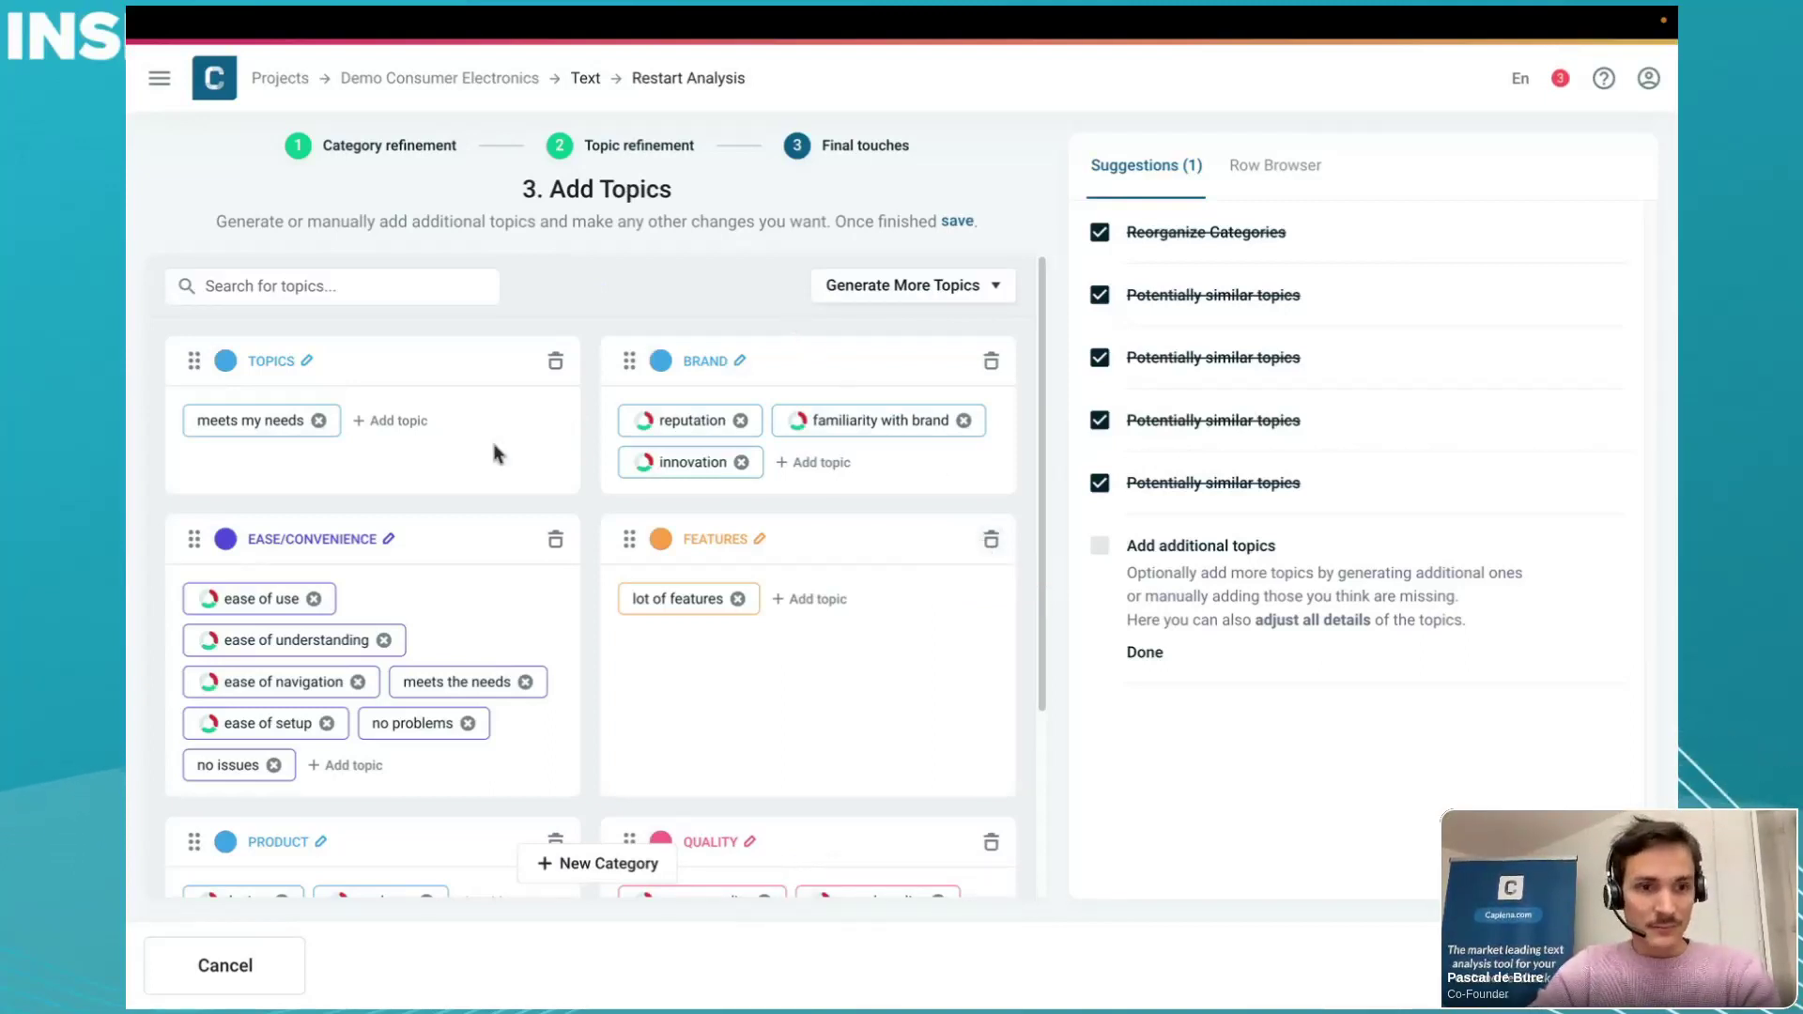
# - Inspect and delete the ease of understanding topic in Ease/Convenience
pyautogui.scroll(-1, 493, 438)
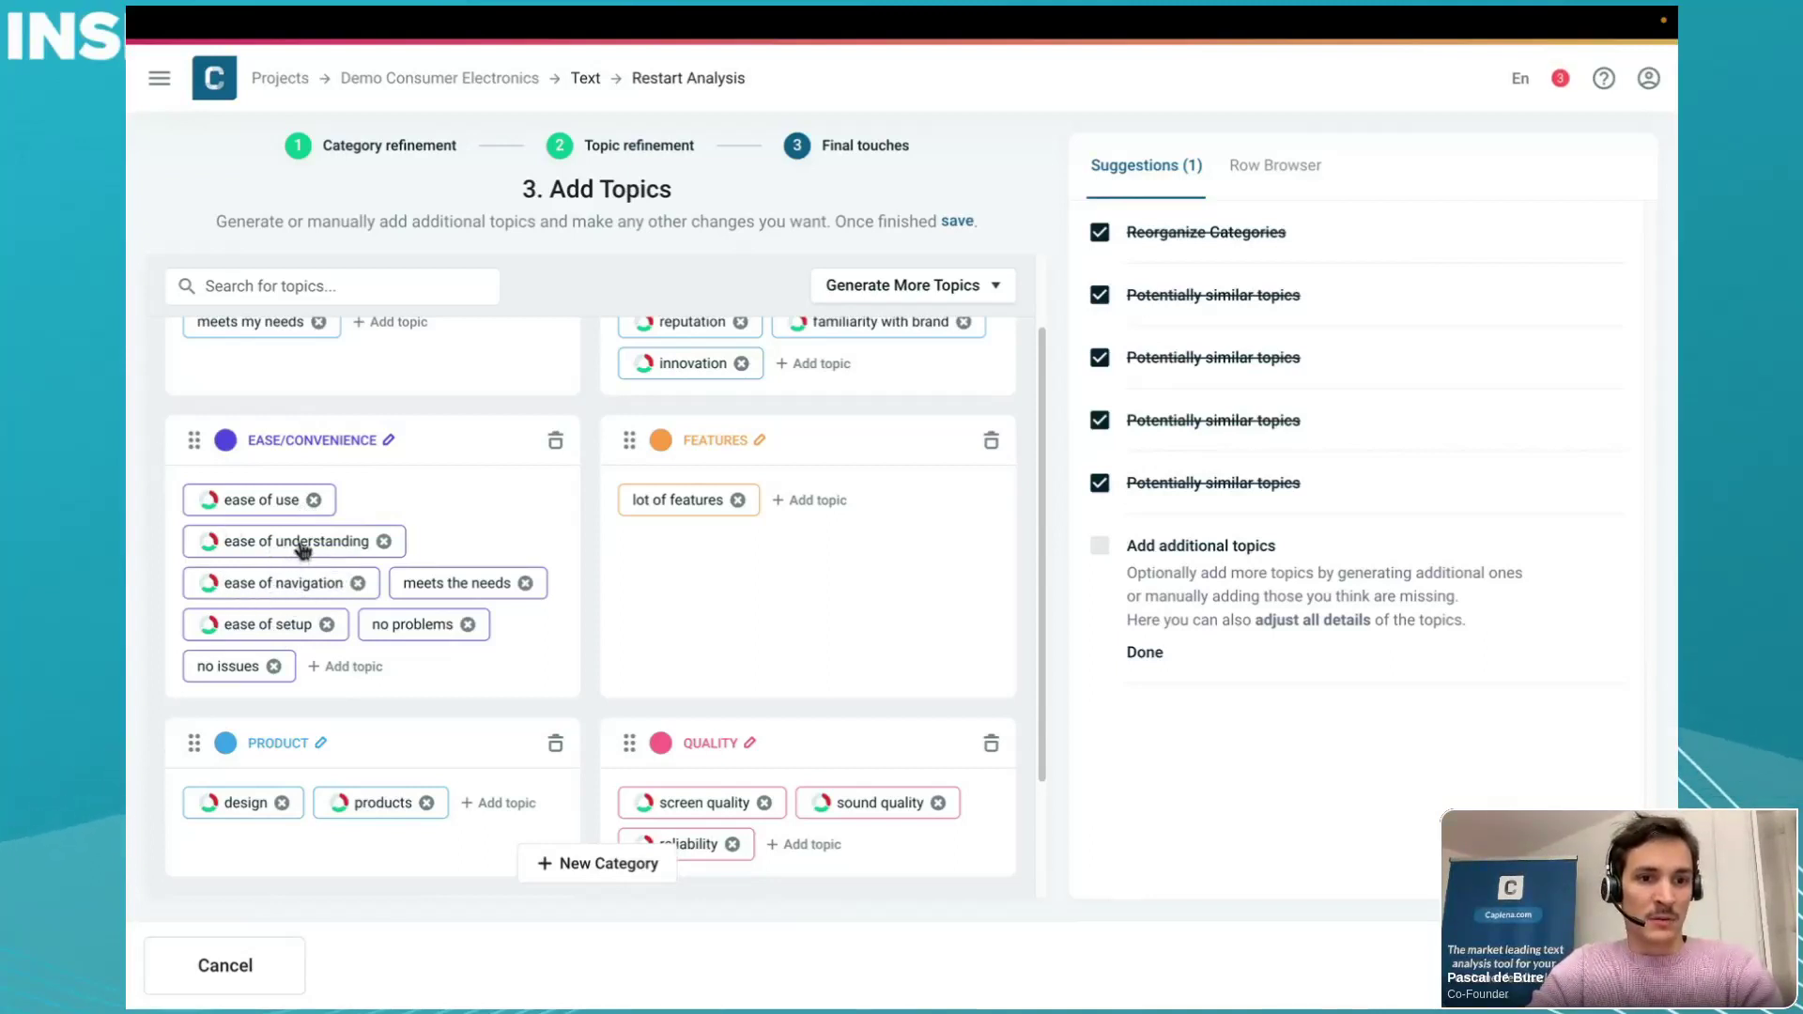
pyautogui.click(312, 546)
pyautogui.click(428, 520)
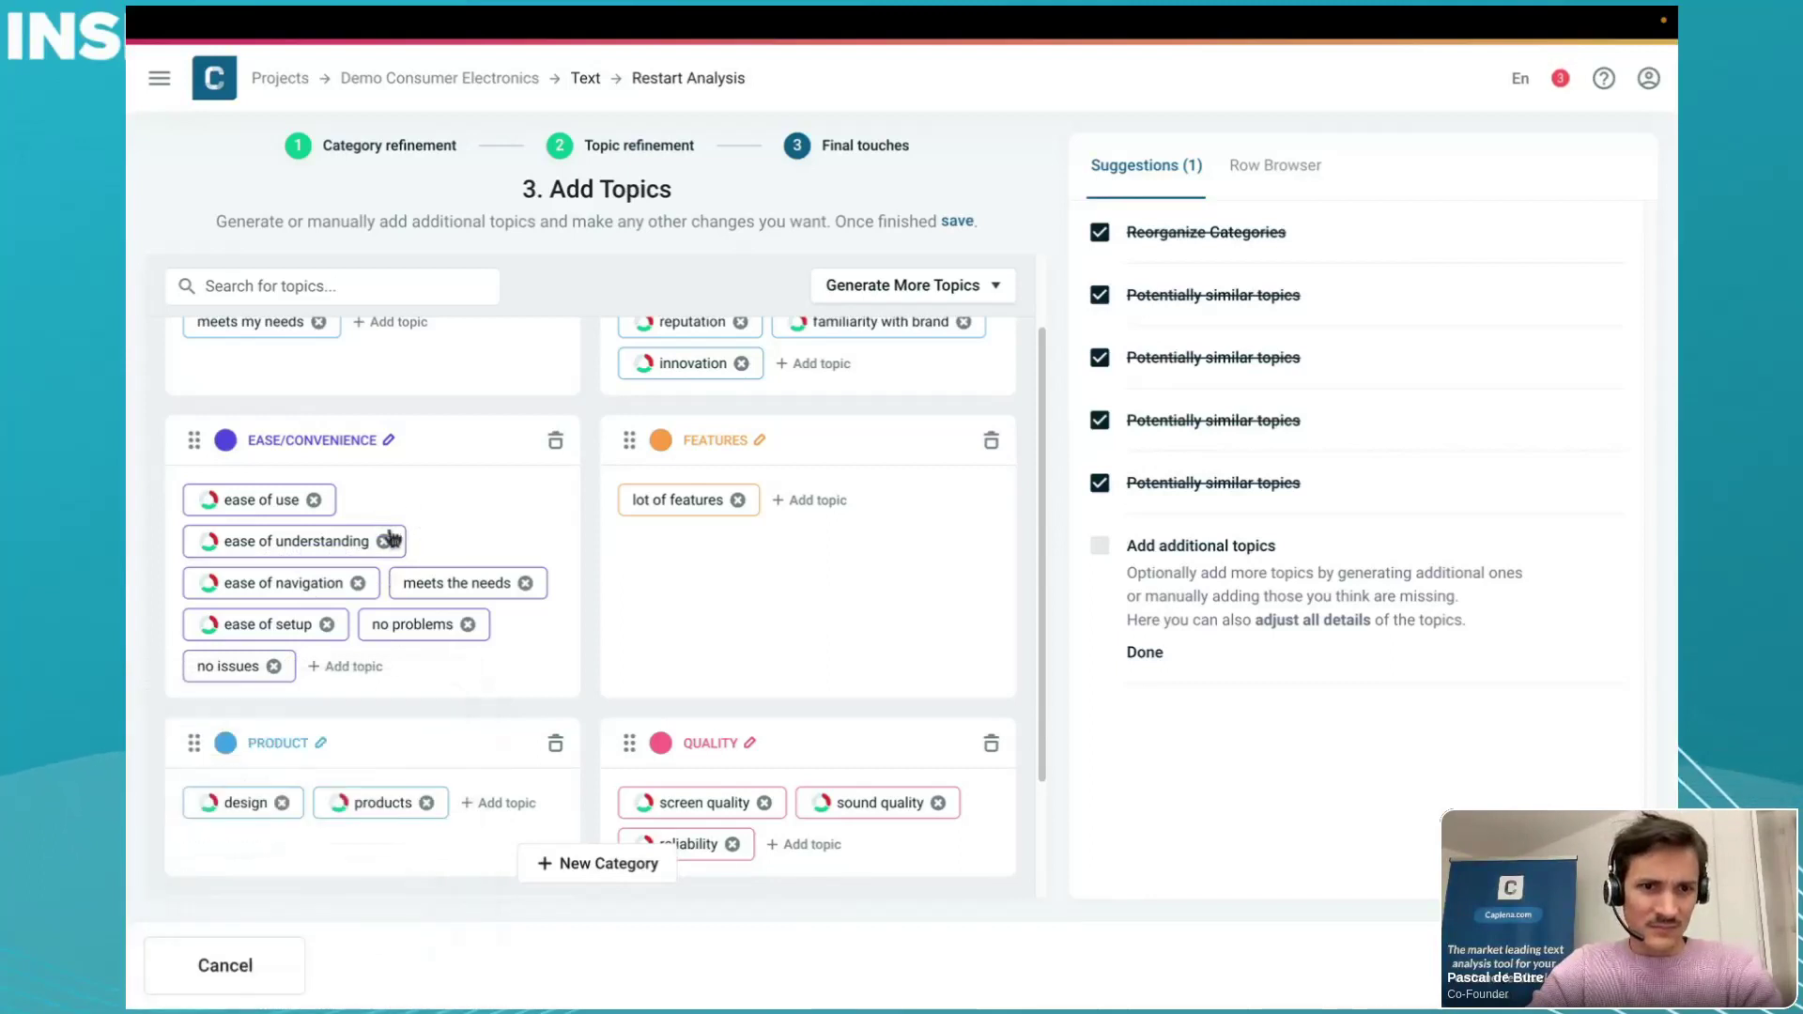
pyautogui.click(384, 541)
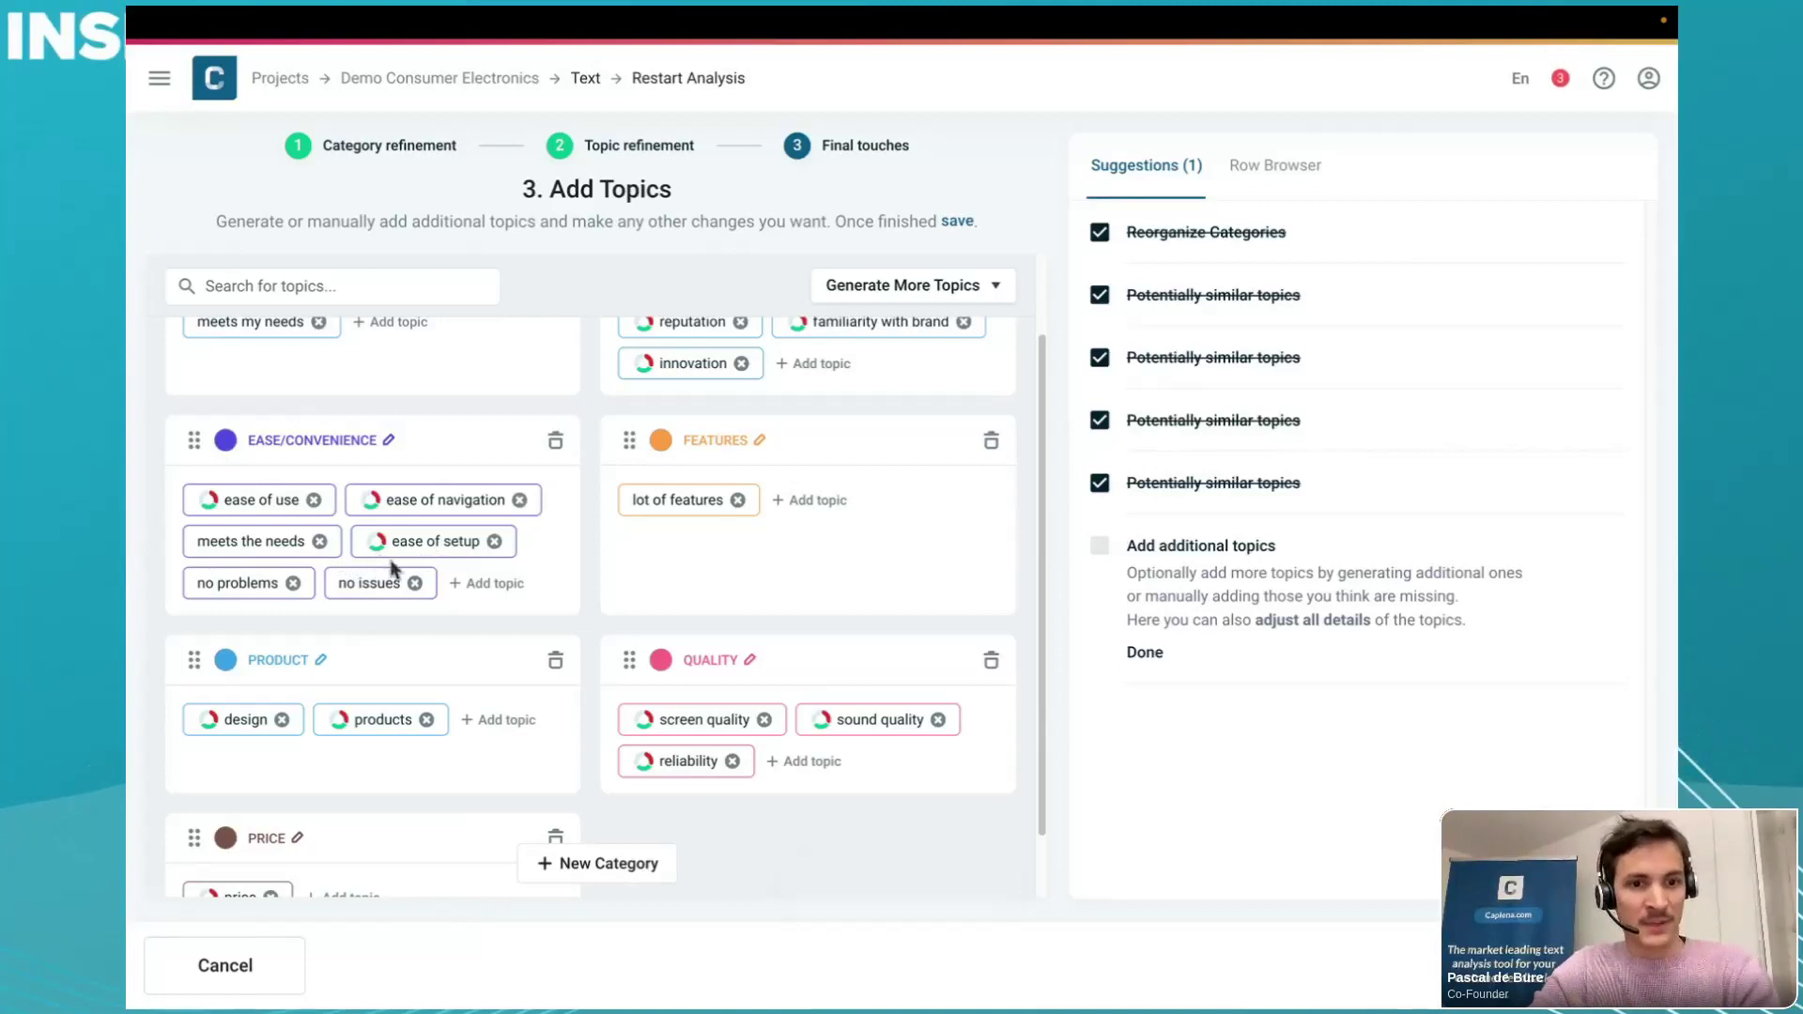
# - Remove the duplicate no problems and no issues topics, then mark 'Add additional topics' done
pyautogui.click(319, 541)
pyautogui.click(460, 544)
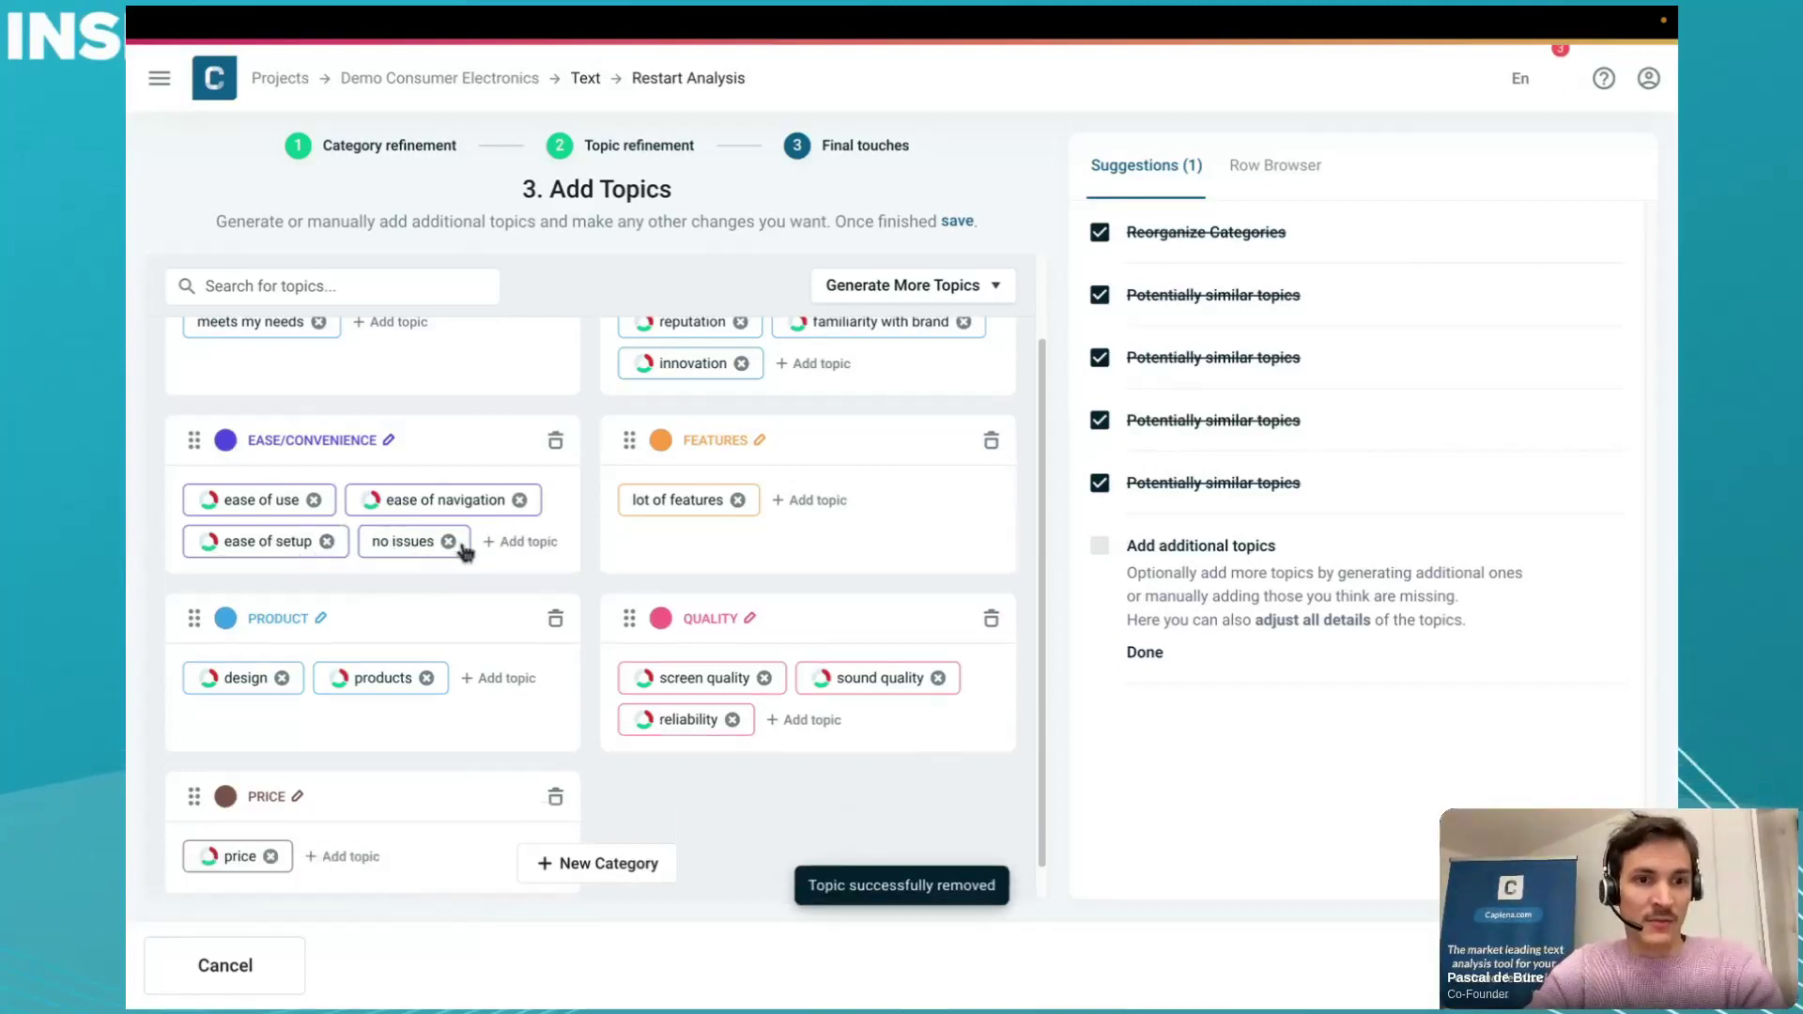
pyautogui.click(453, 542)
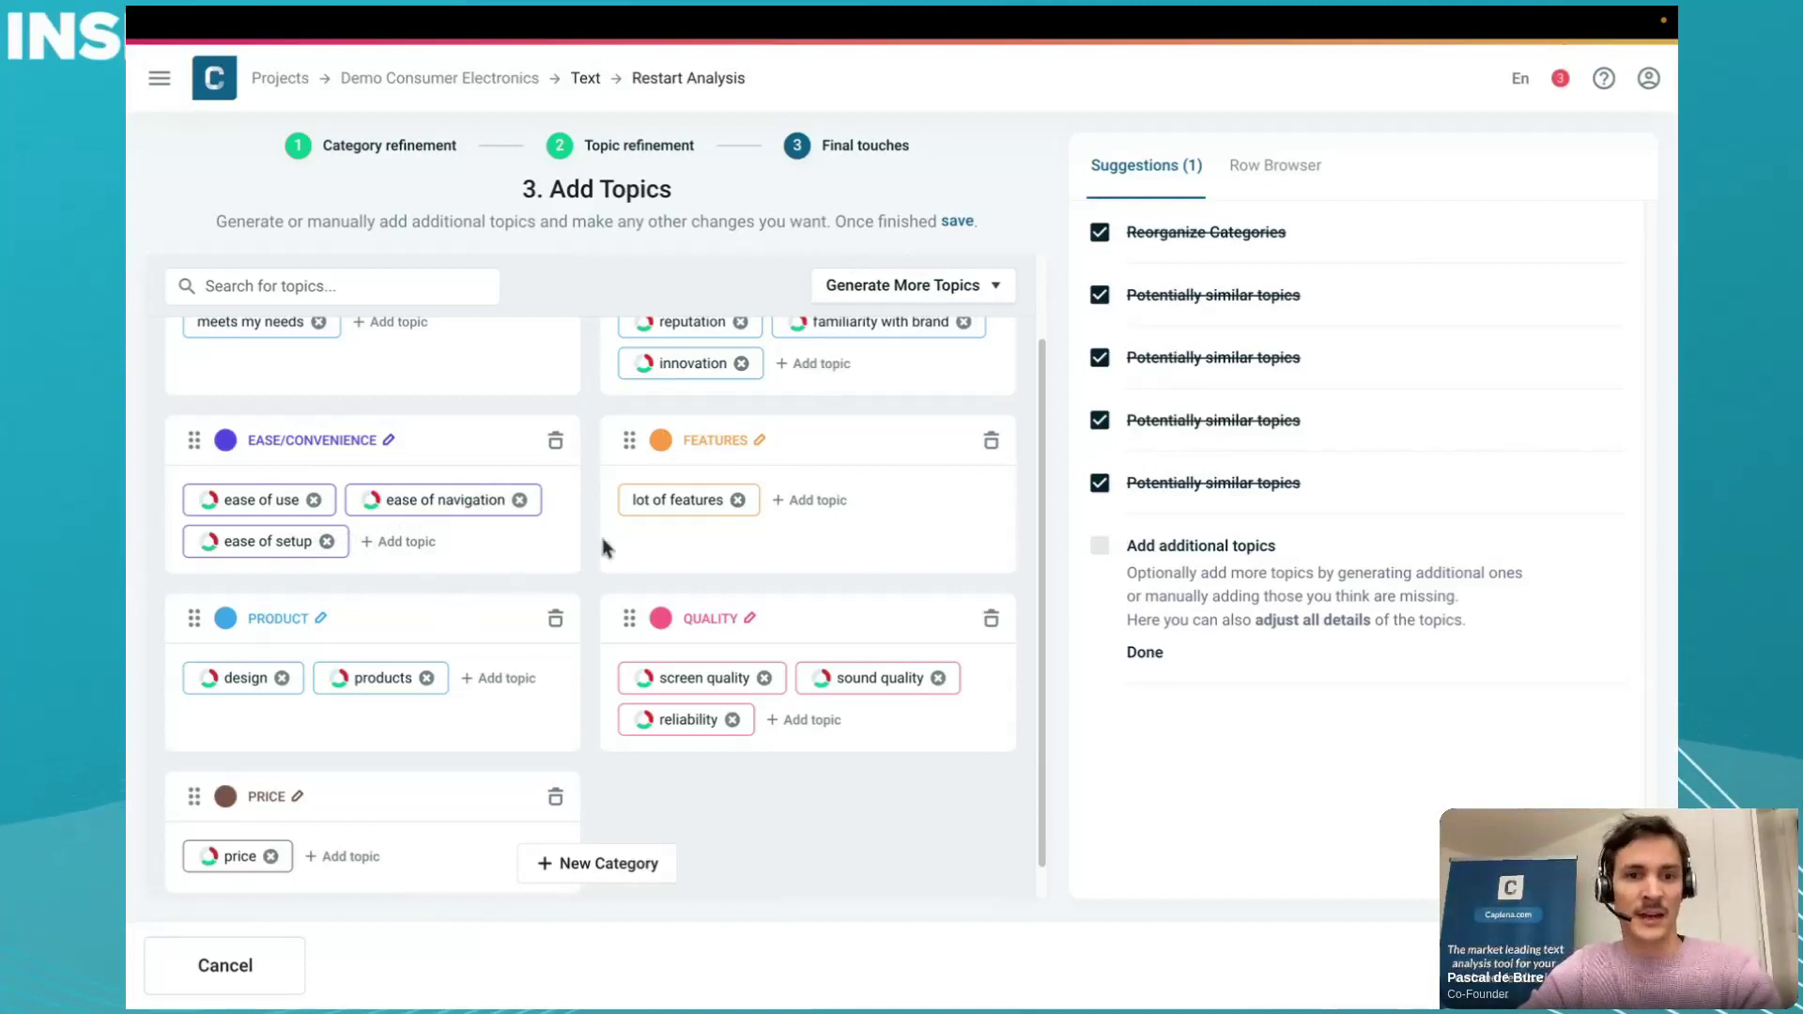
pyautogui.scroll(-1, 591, 550)
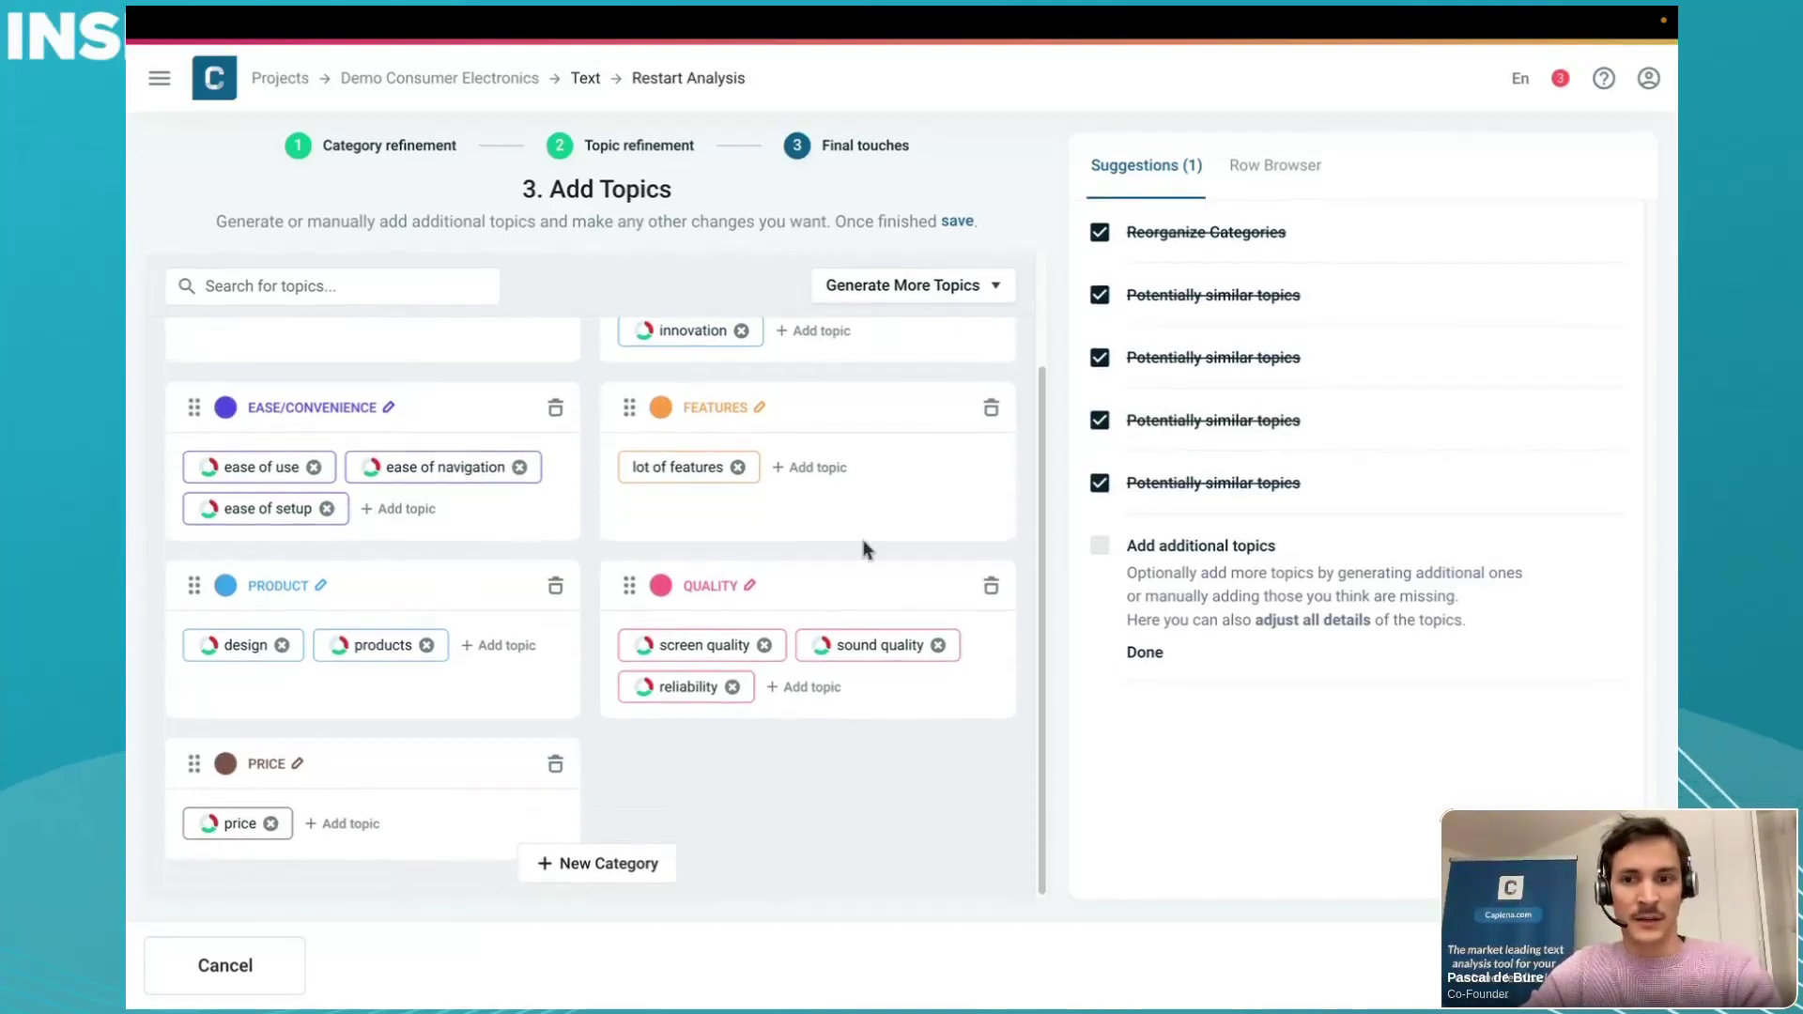
pyautogui.click(1108, 551)
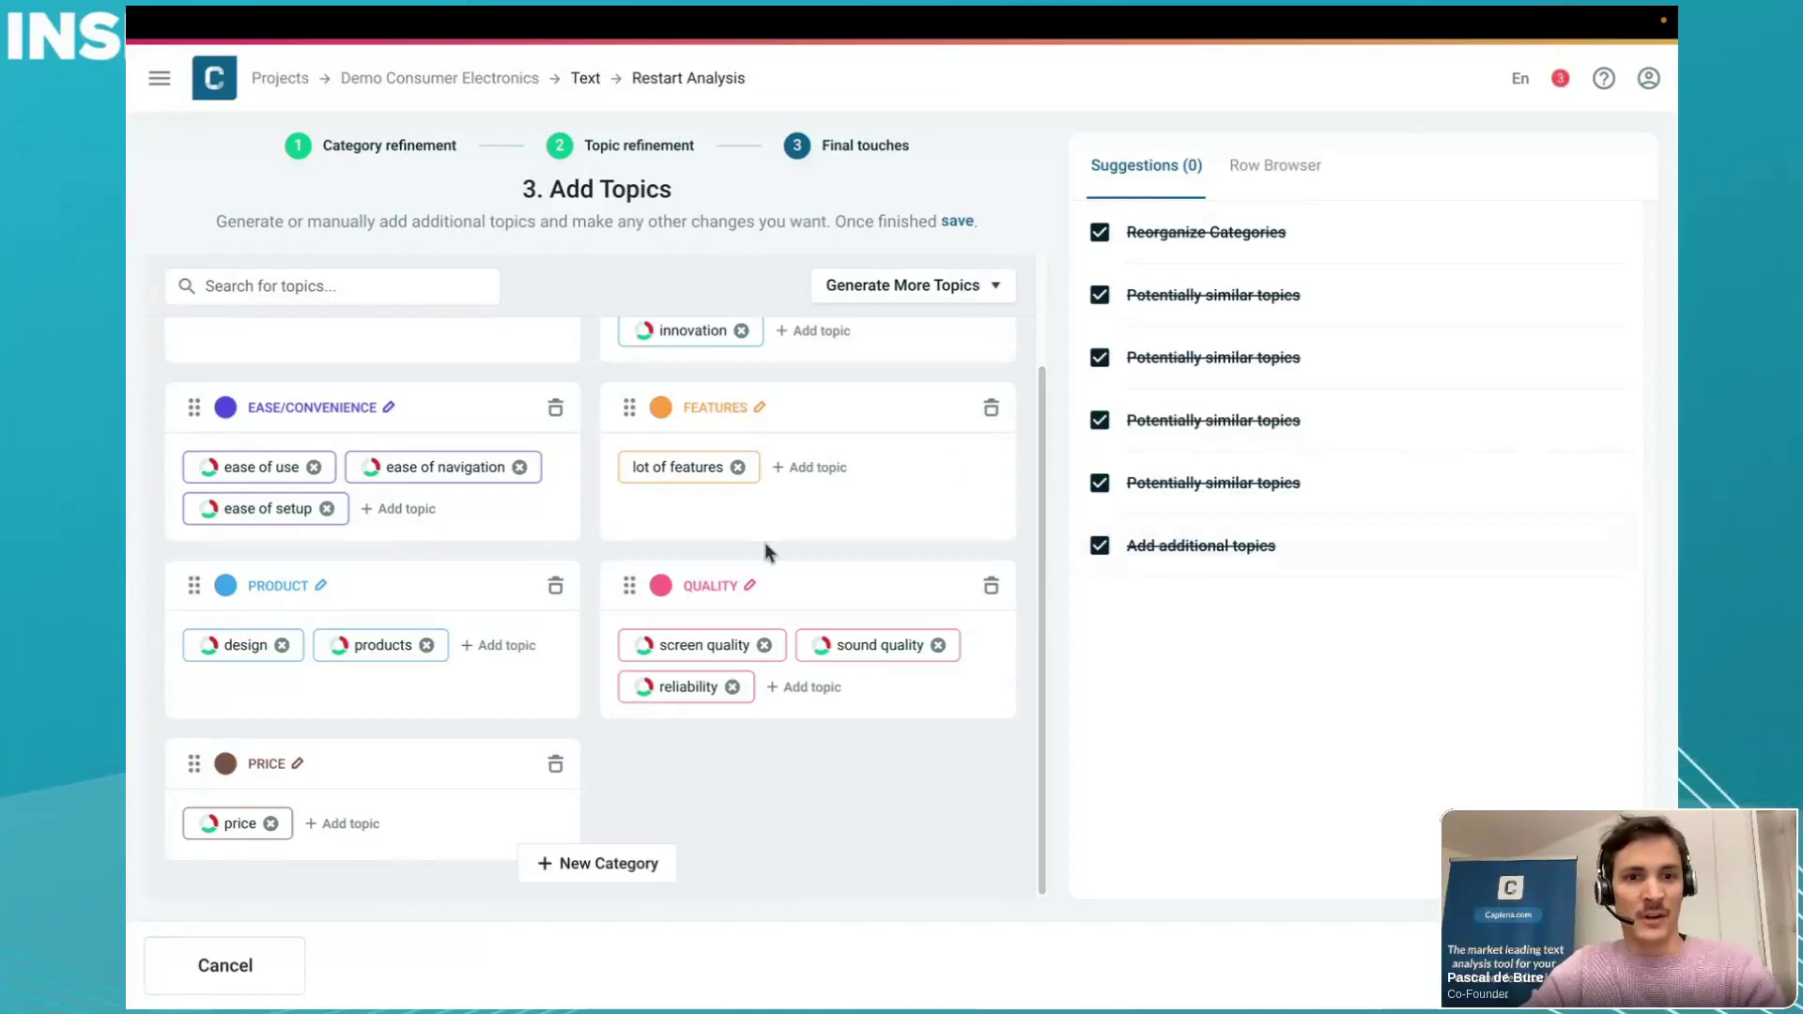
# - Expand QUALITY in the cockpit sentiment chart into screen quality, reliability and sound quality
pyautogui.scroll(2, 765, 543)
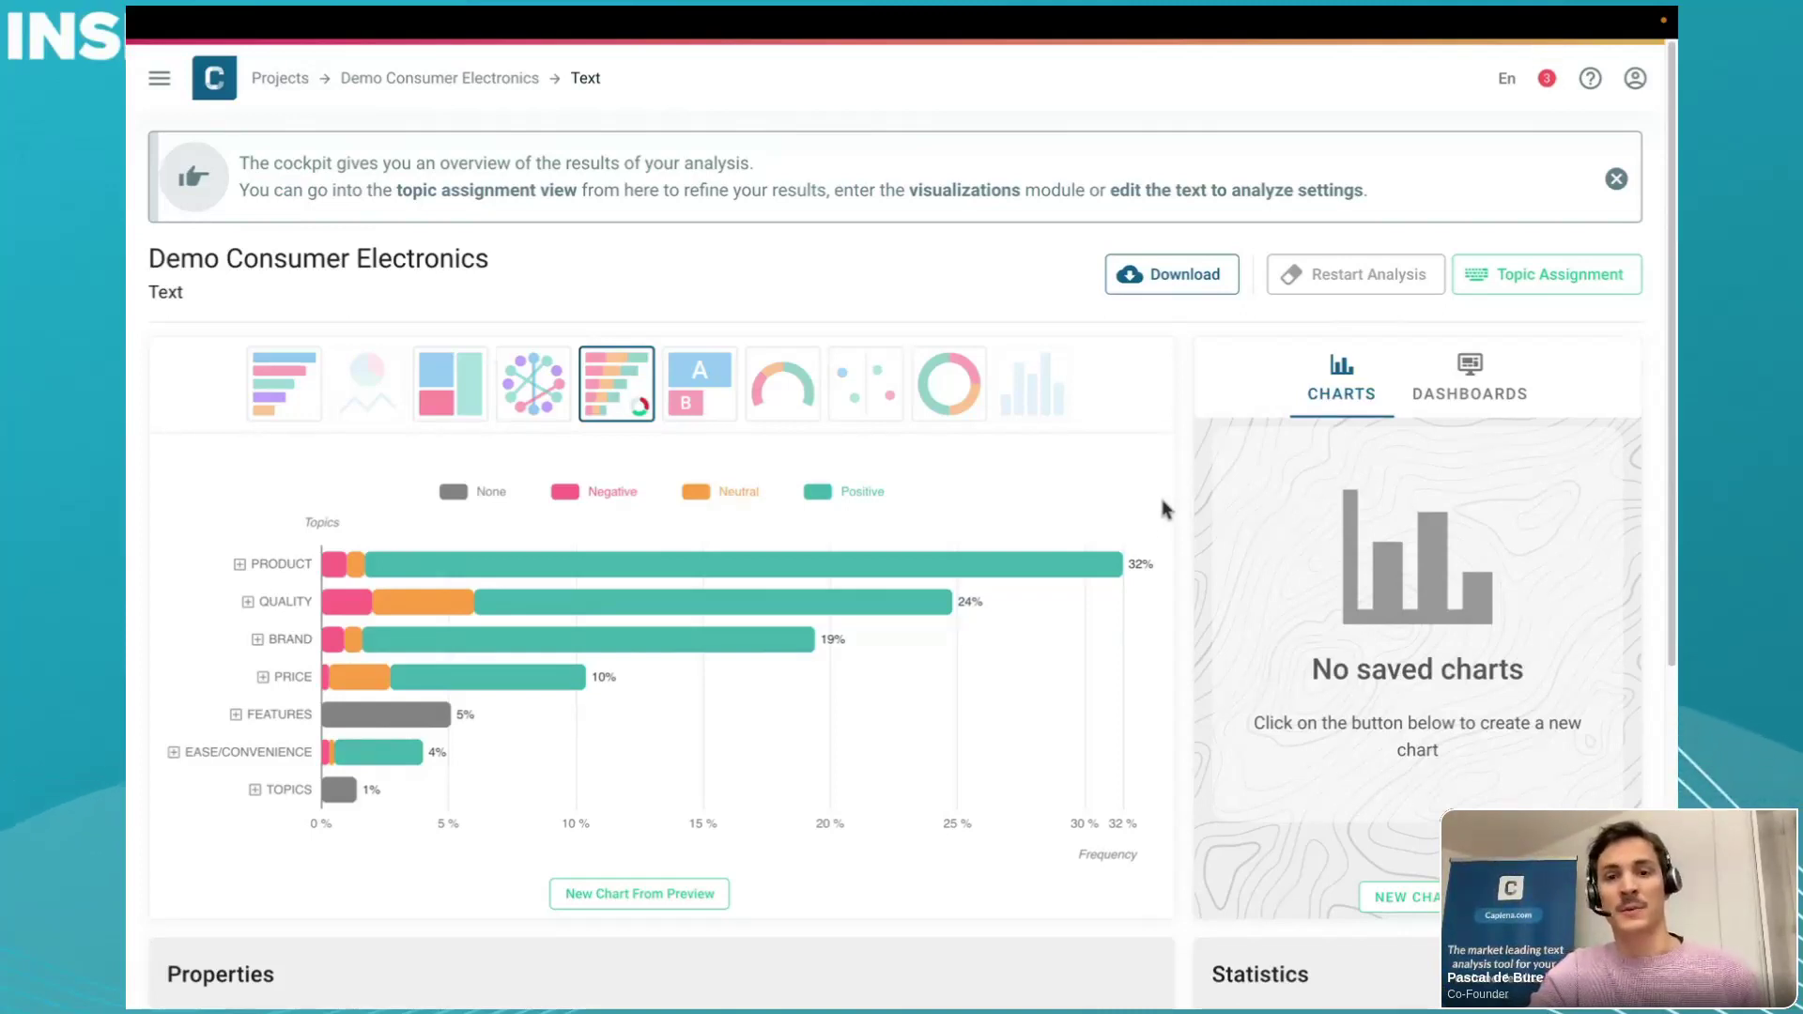
pyautogui.moveTo(923, 576)
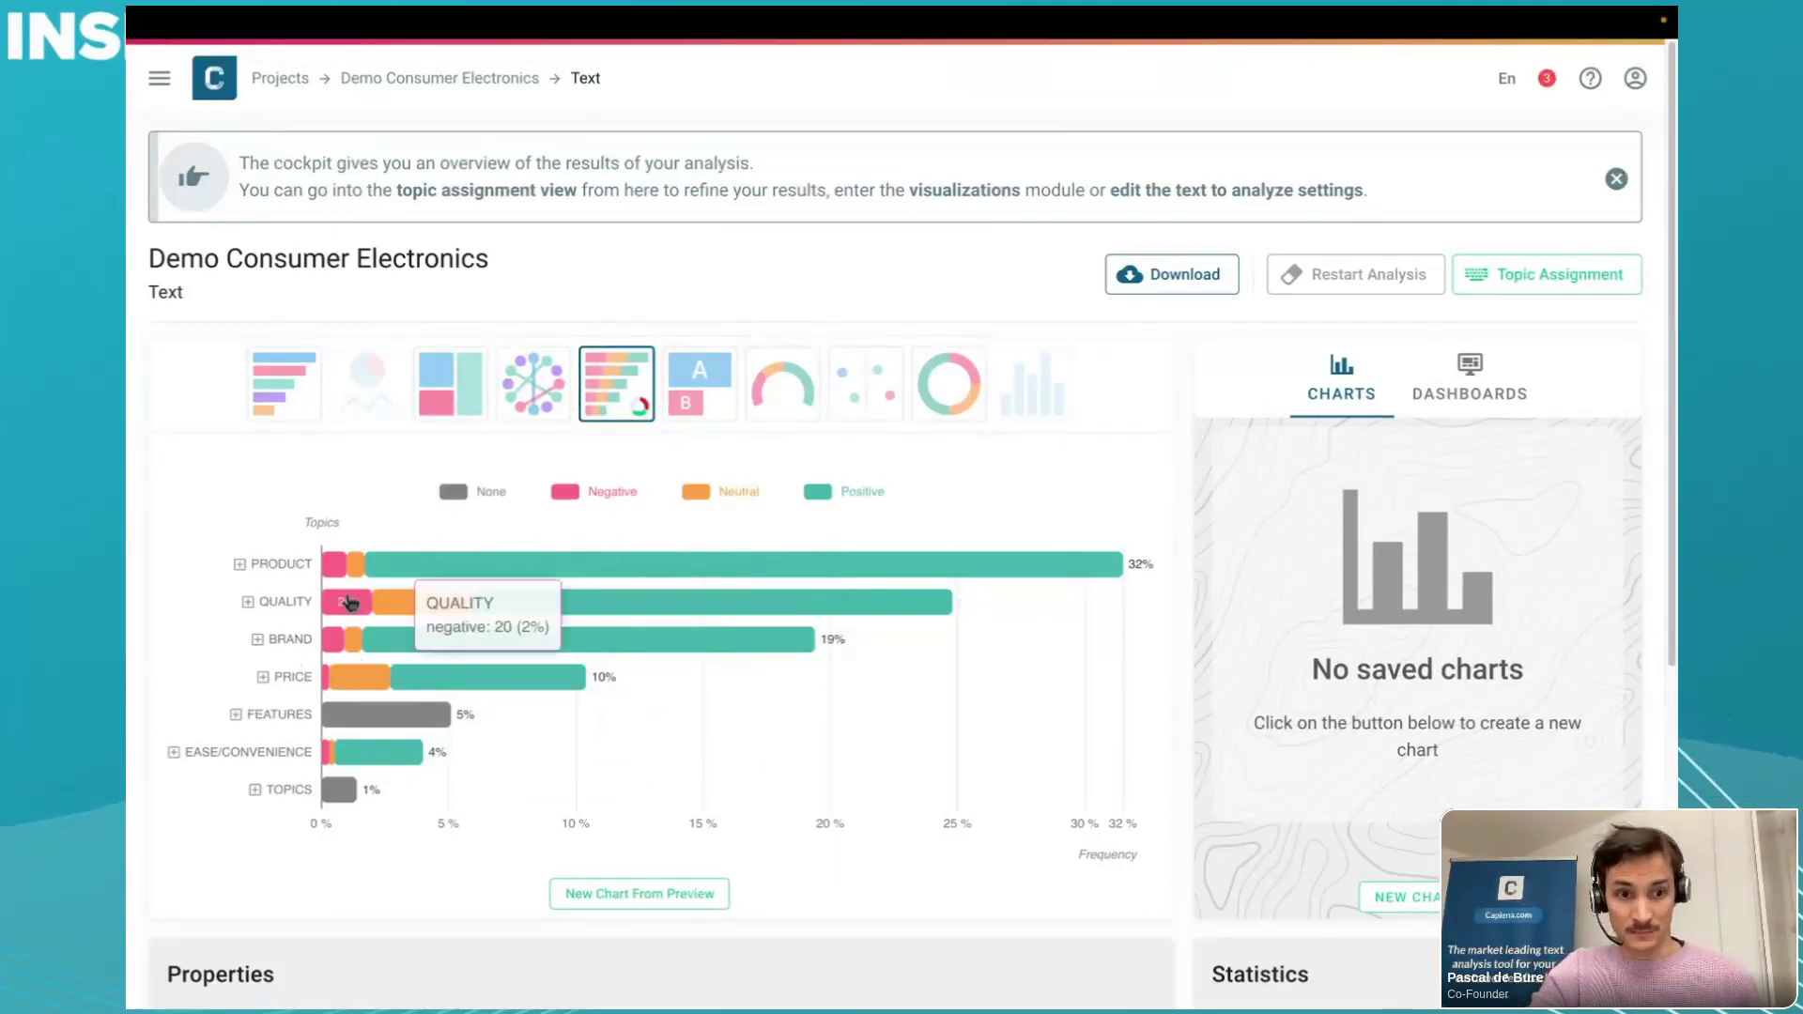
pyautogui.click(286, 606)
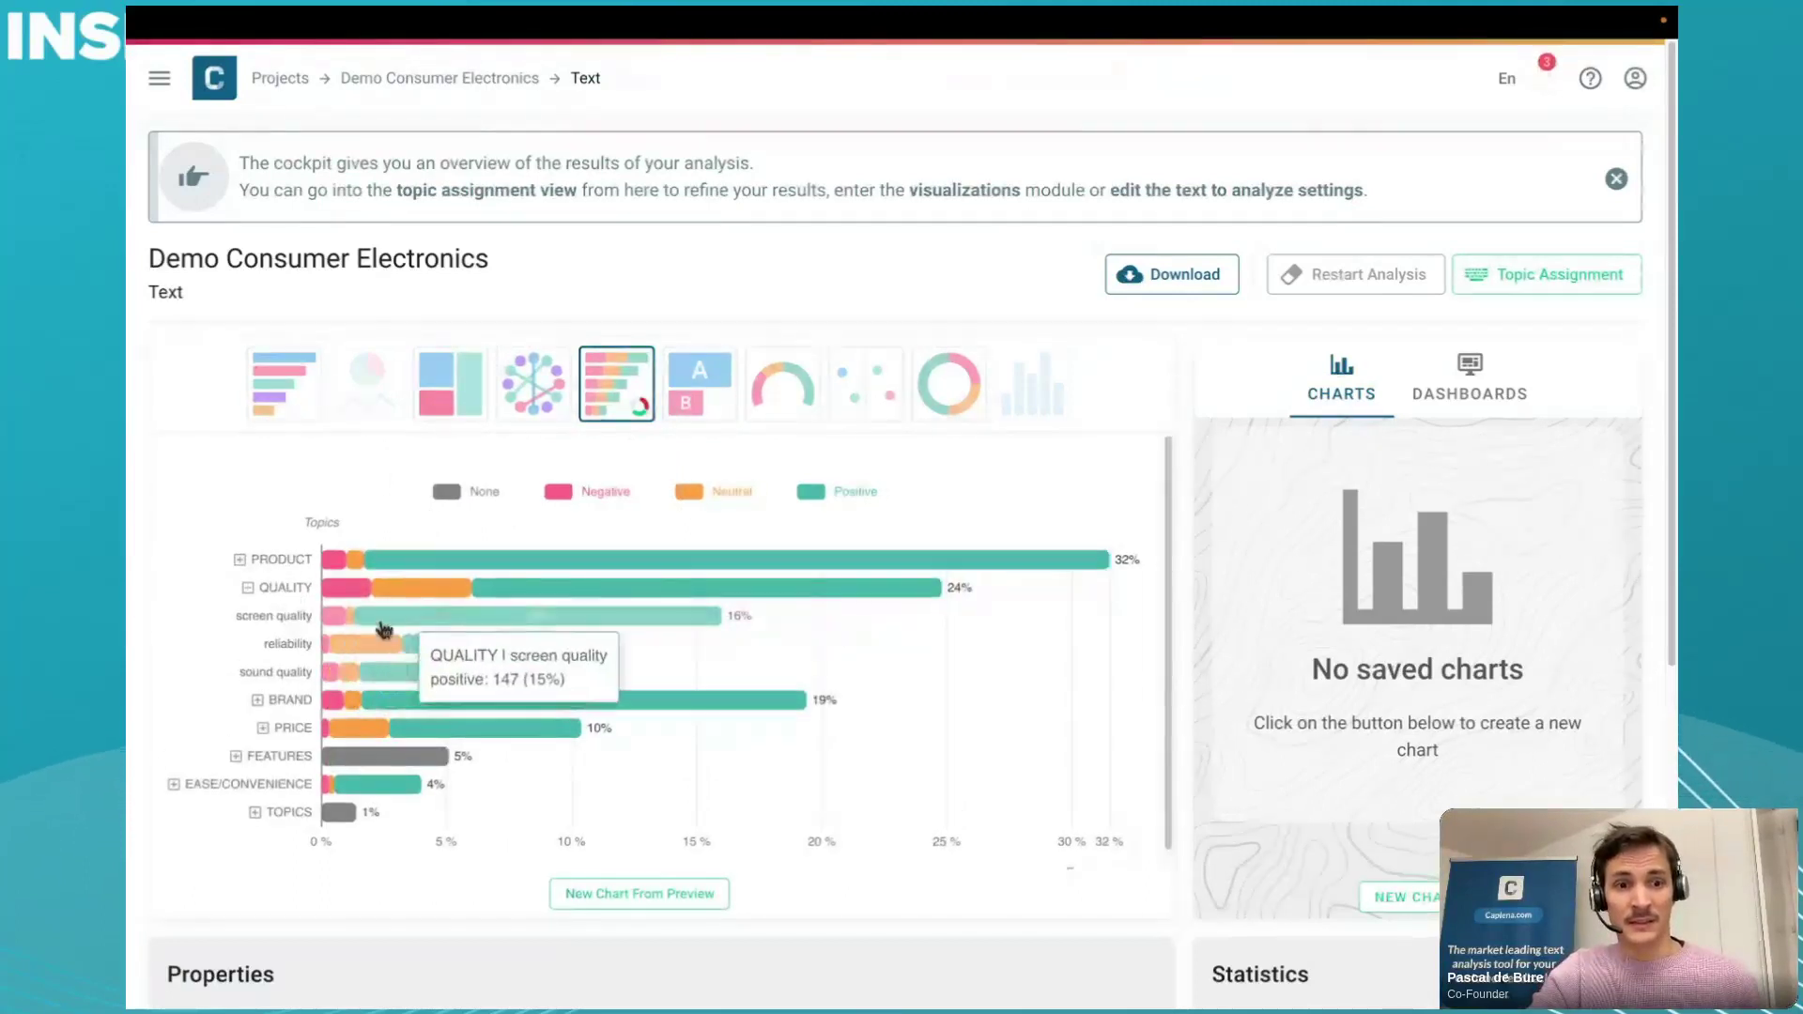
pyautogui.moveTo(331, 617)
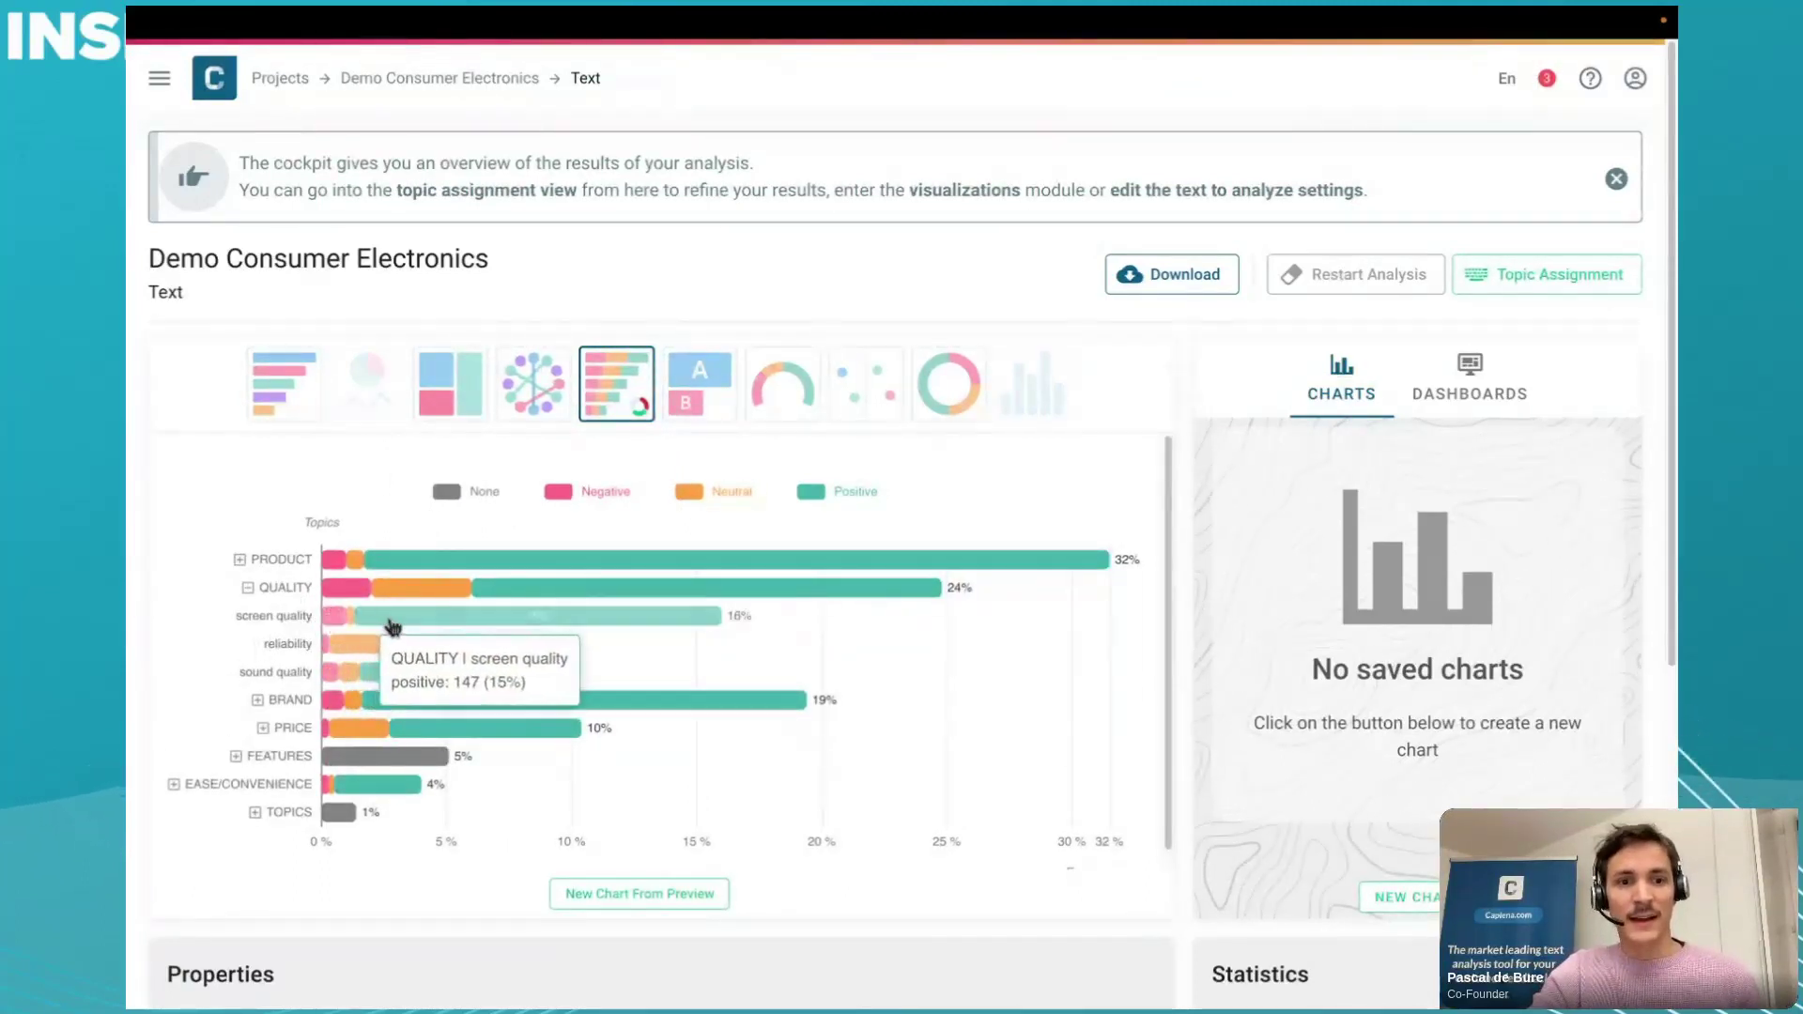
pyautogui.moveTo(365, 670)
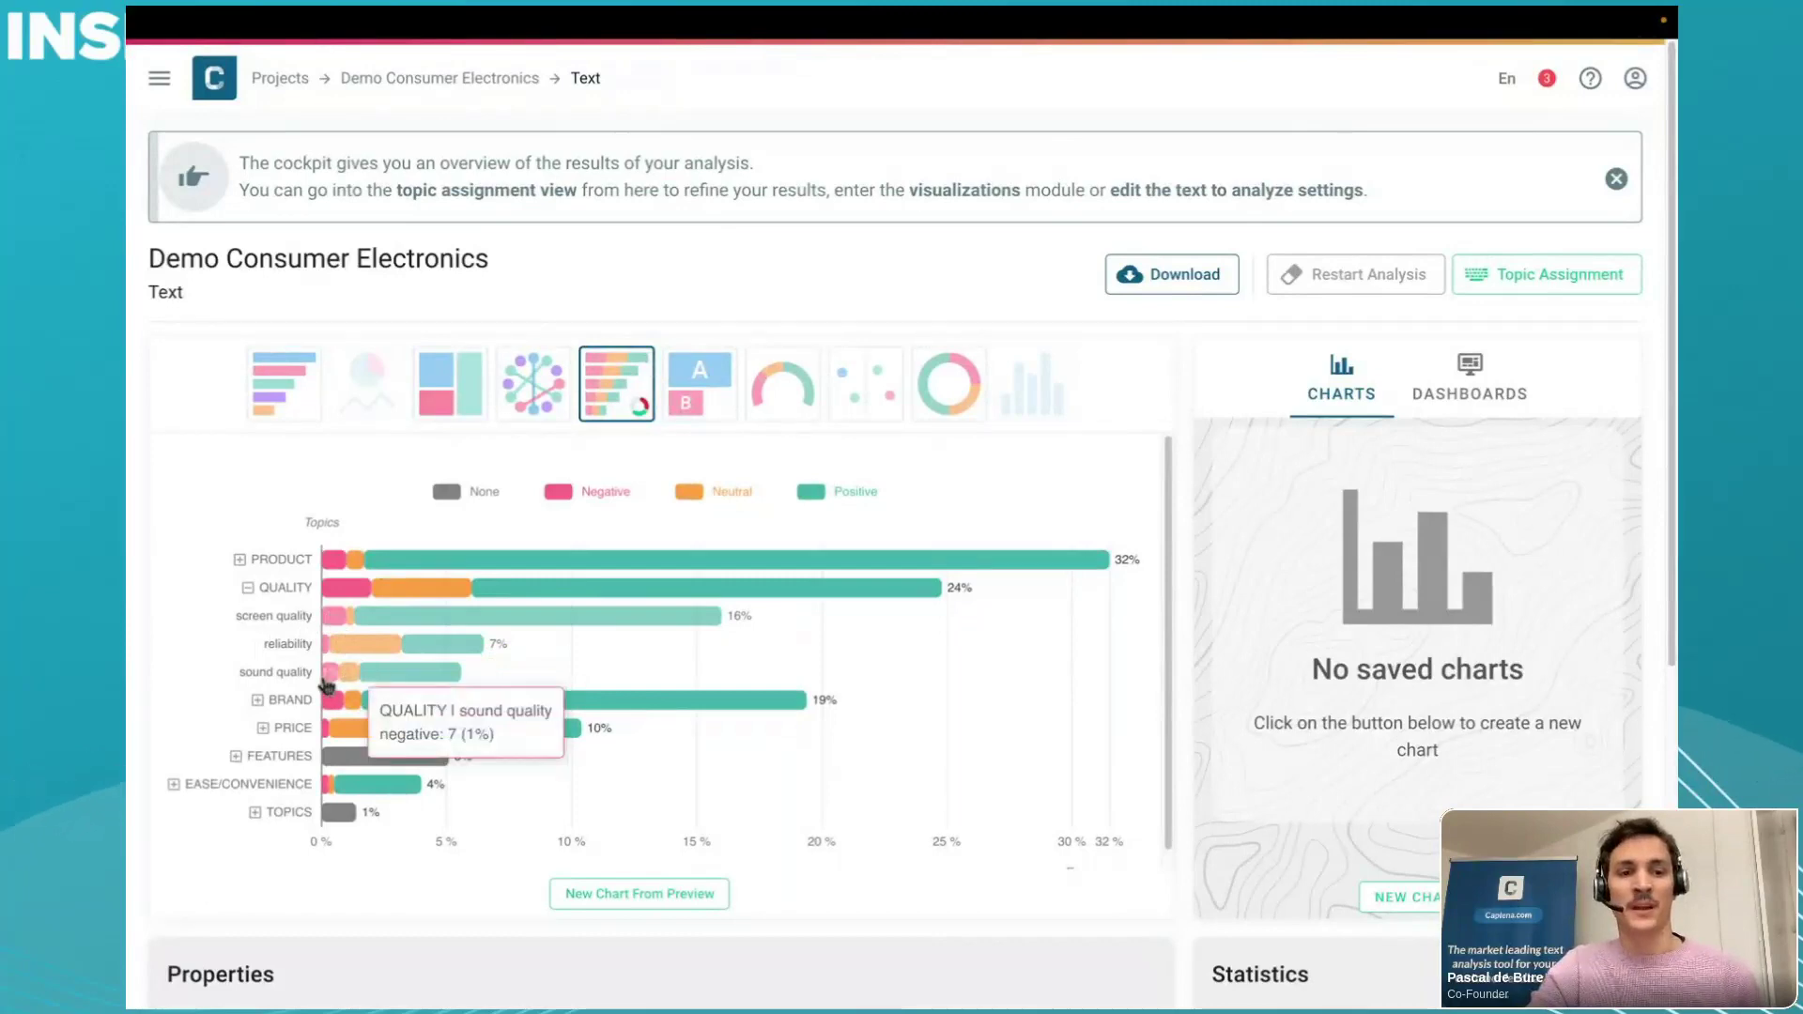
# - Switch to Topic Assignment and browse the 958 comments with their topic tags
pyautogui.click(1522, 288)
pyautogui.scroll(-1, 738, 367)
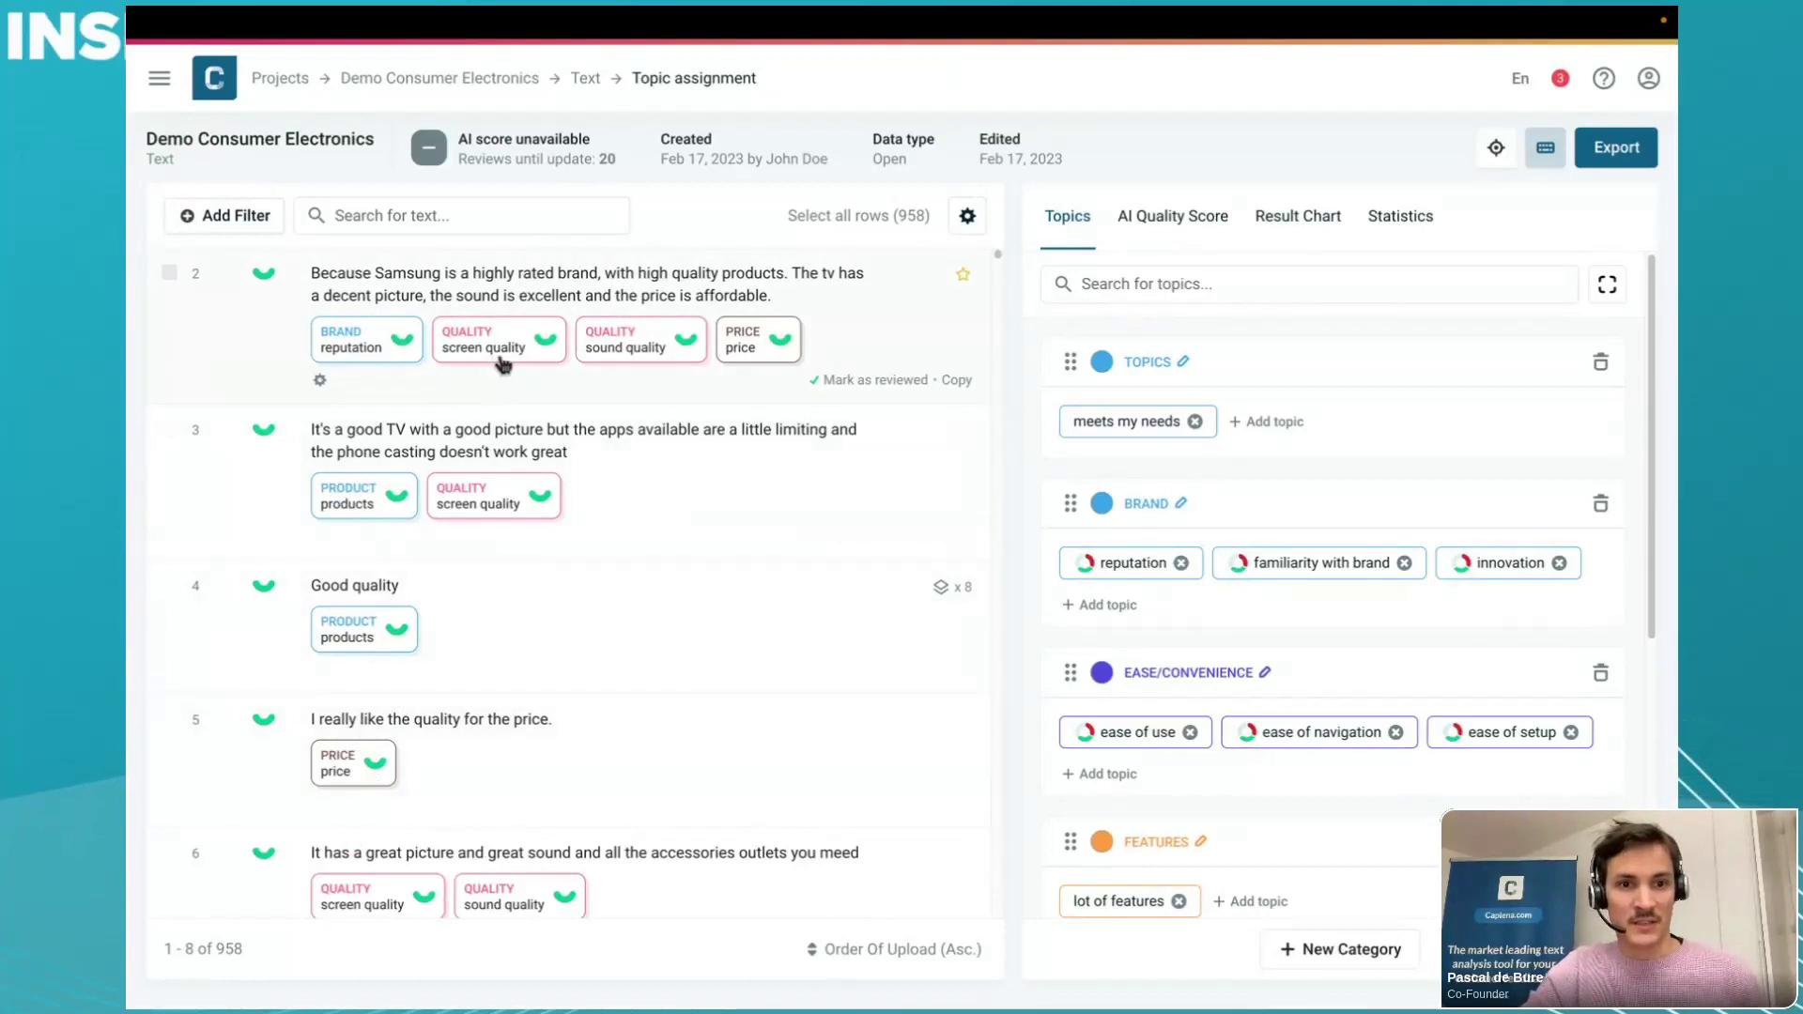
pyautogui.scroll(-1, 430, 673)
pyautogui.scroll(1, 434, 670)
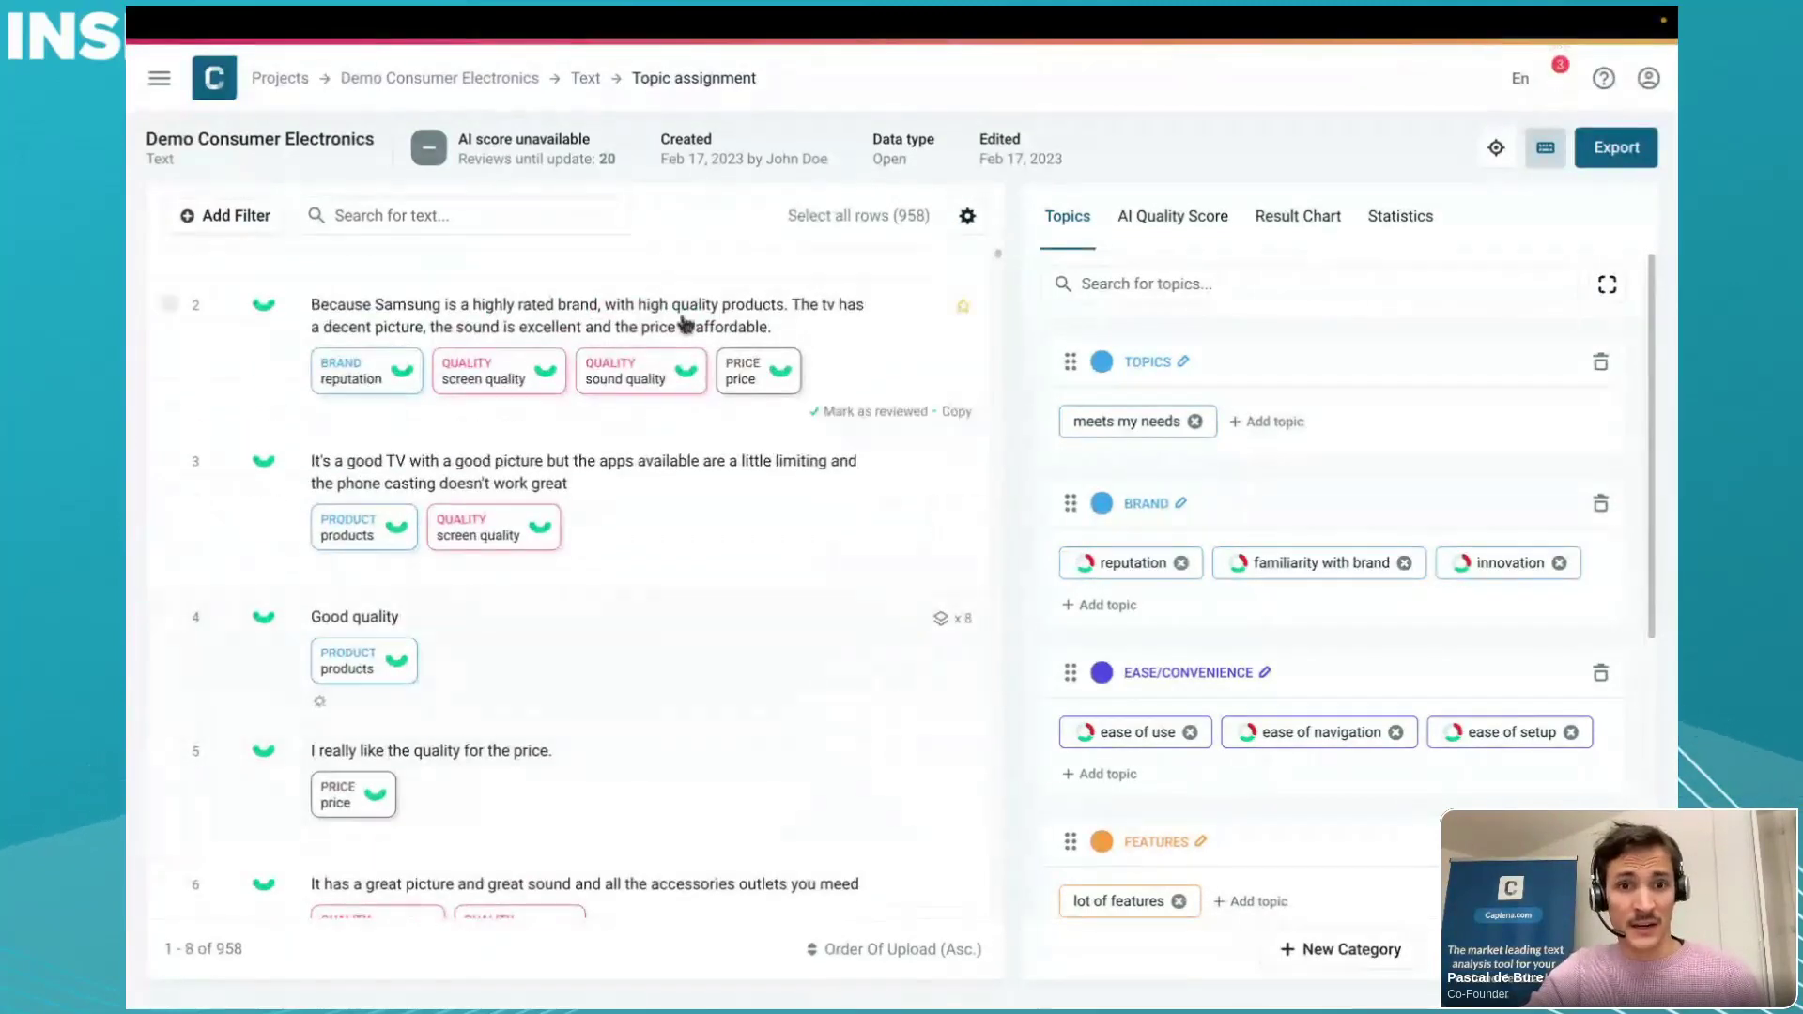
pyautogui.scroll(-2, 598, 469)
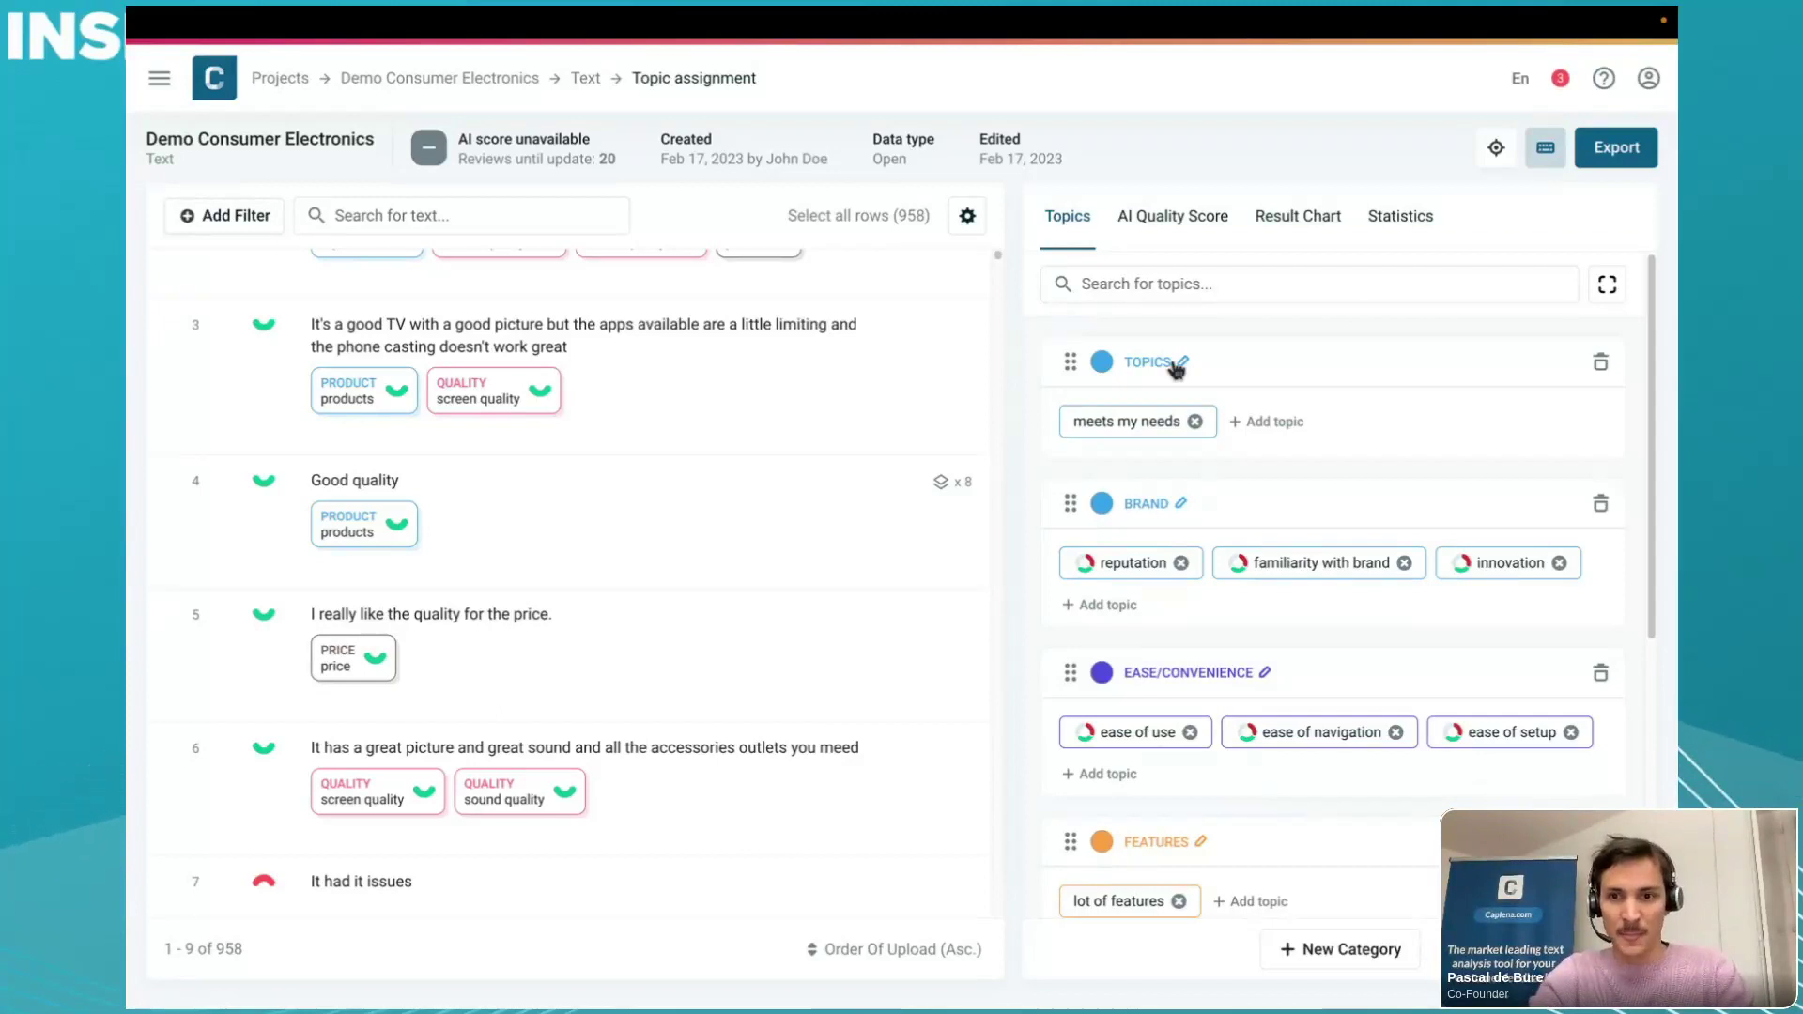
# - Rename the TOPICS category to 'GENERAL SATSIFACTION'
pyautogui.click(1179, 363)
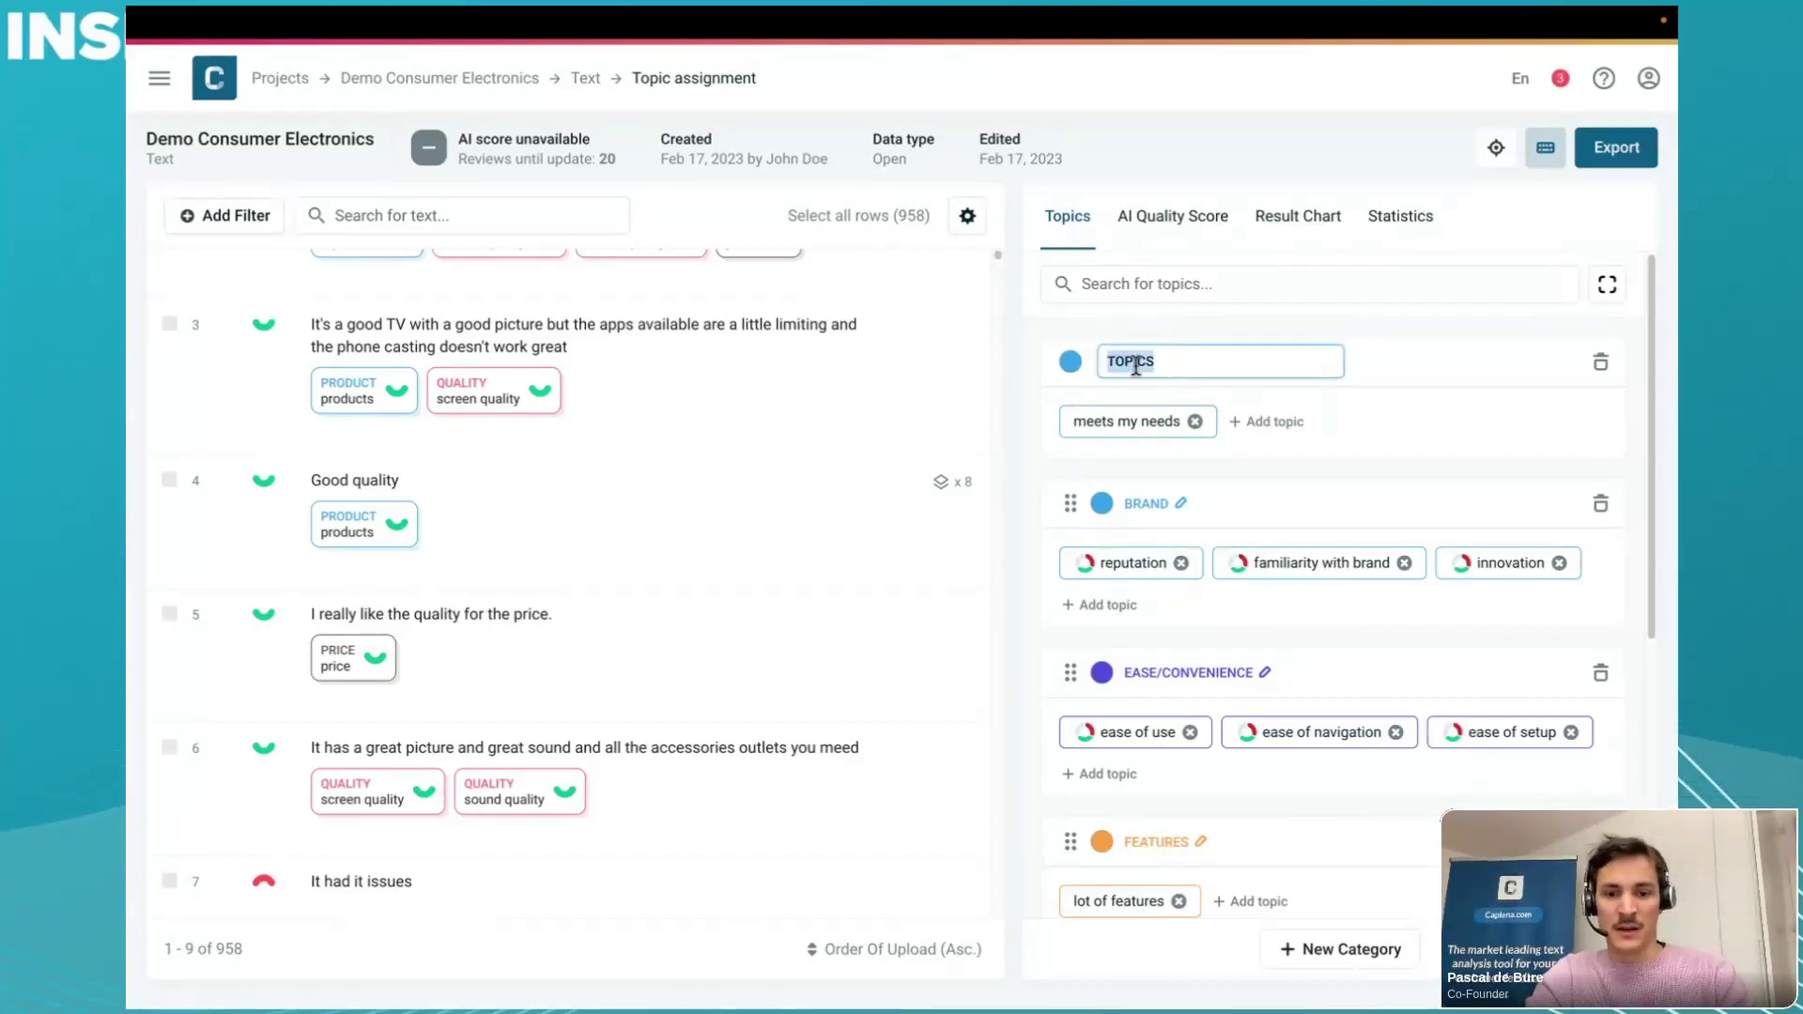
pyautogui.write('GENERAL')
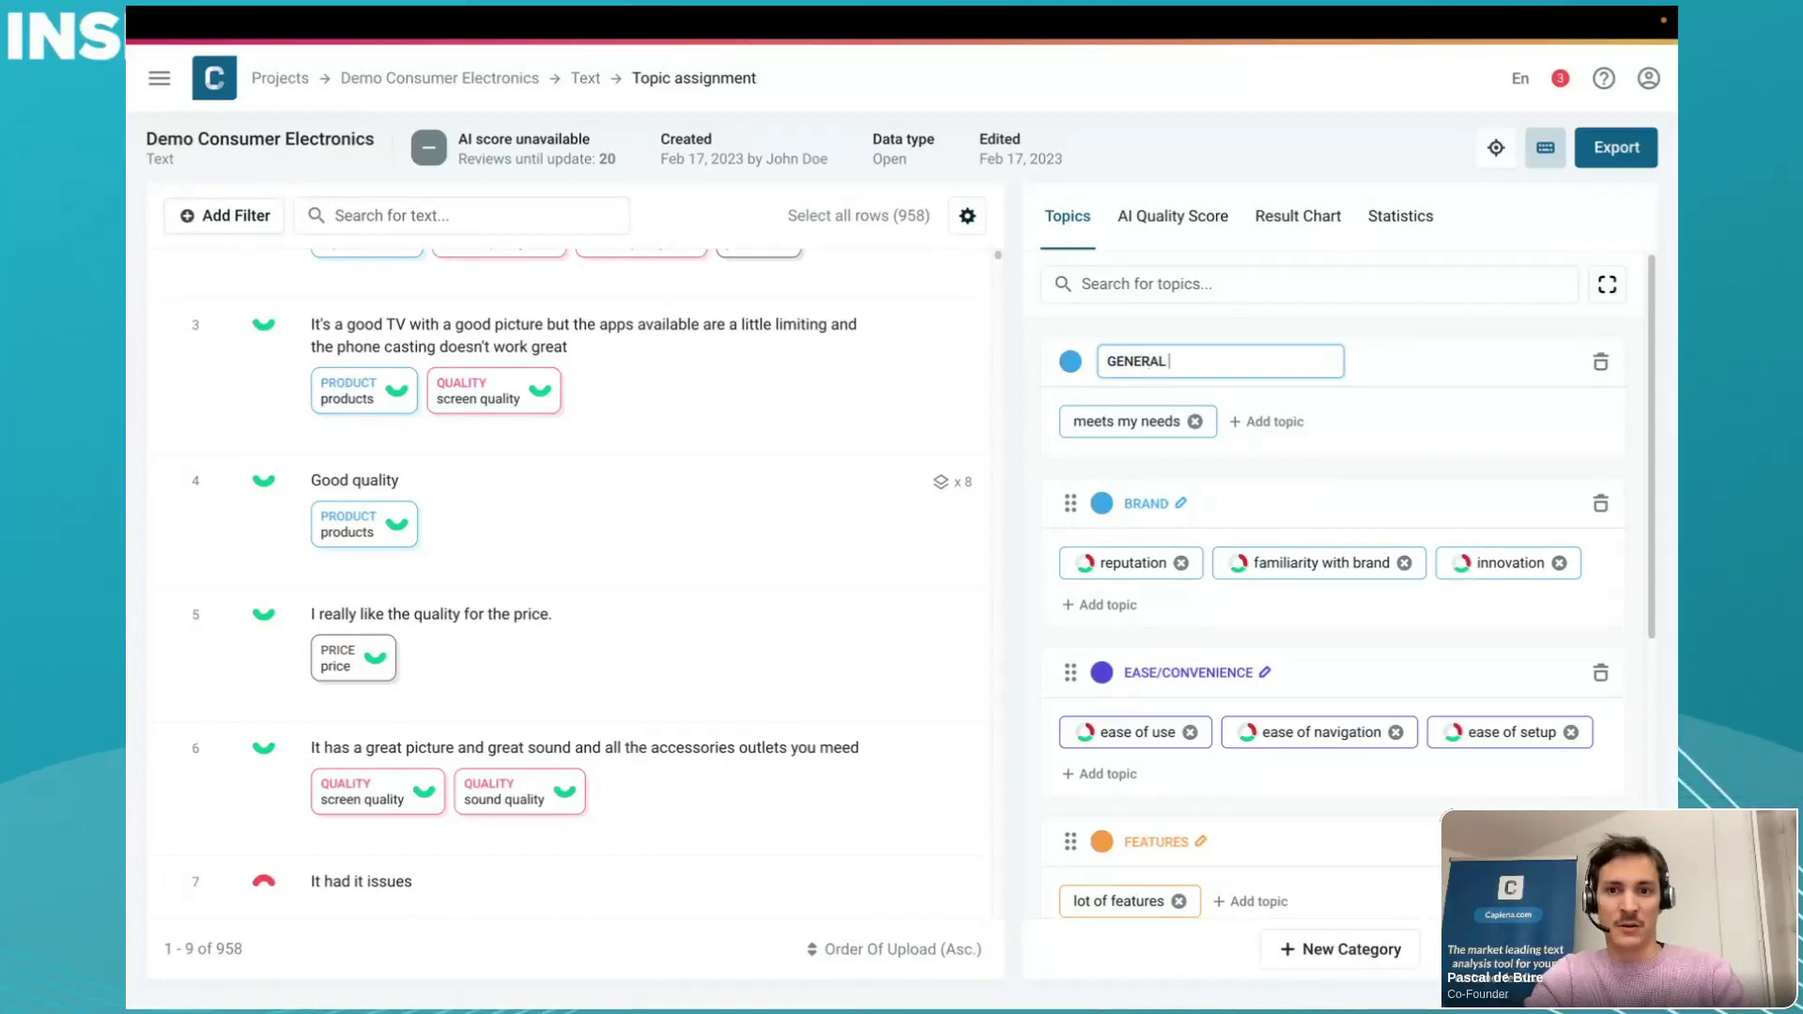
pyautogui.write(' SATSIFAC')
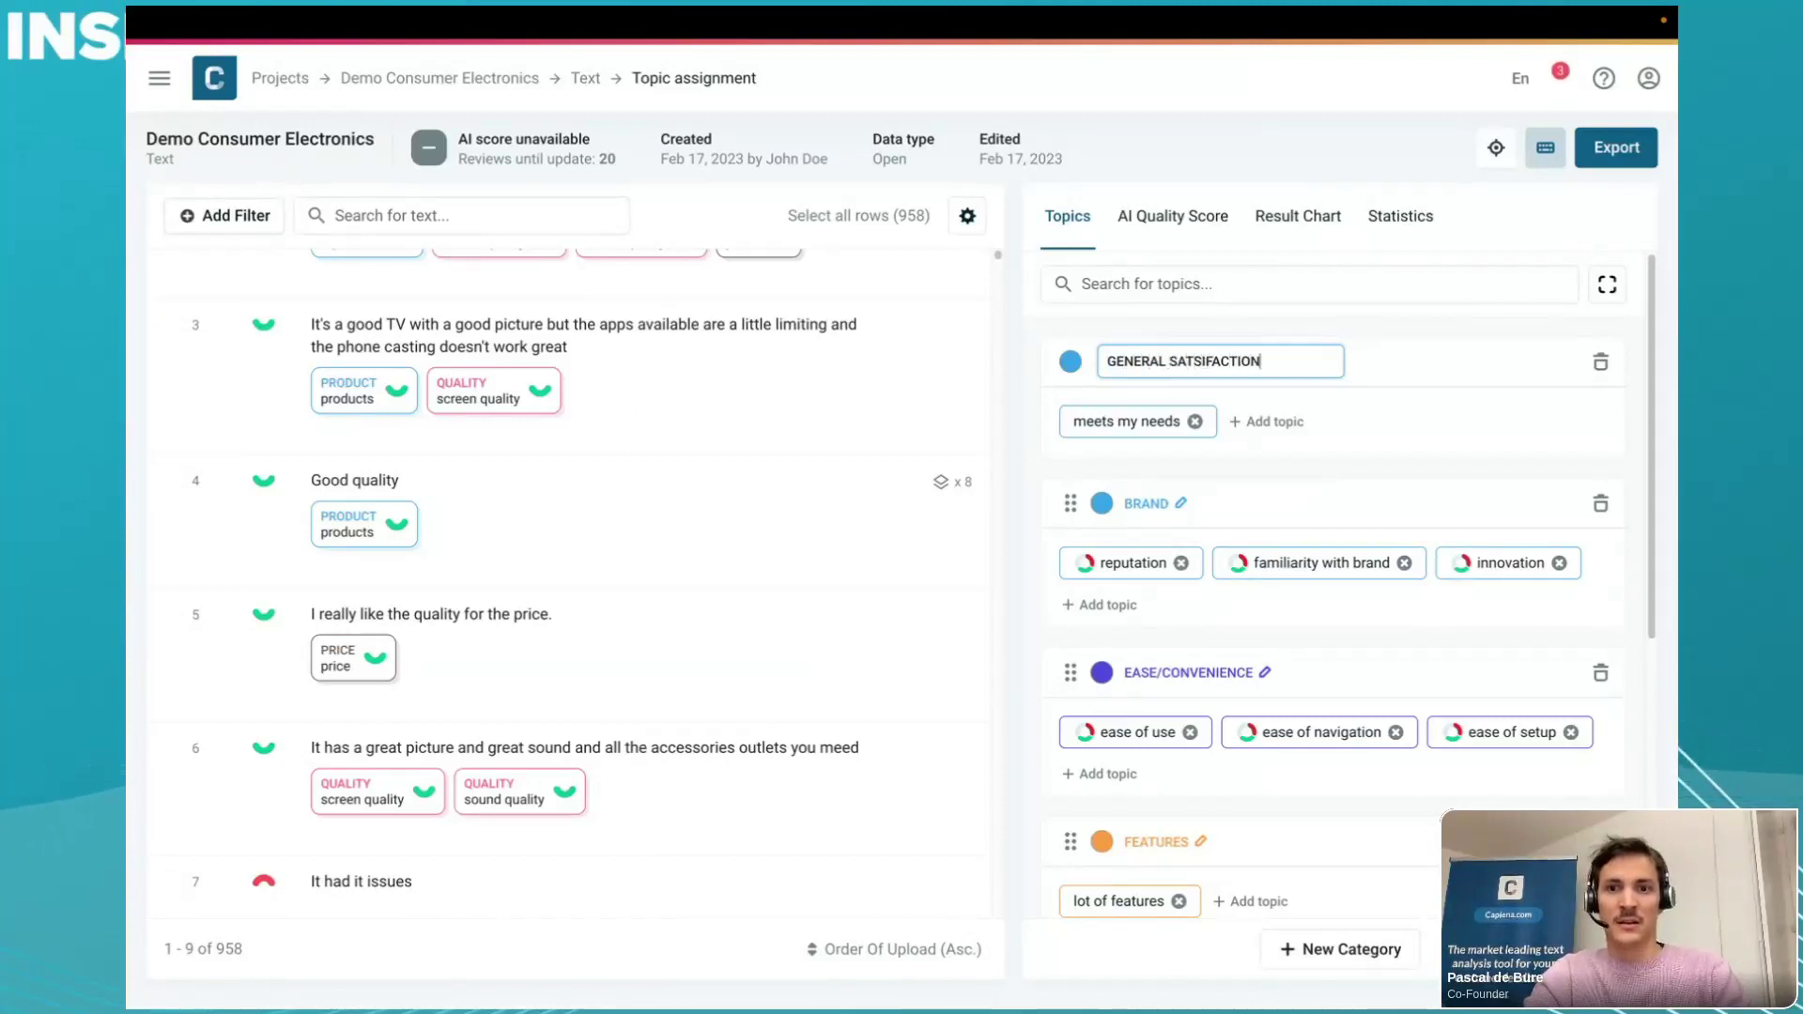
pyautogui.write('TION')
pyautogui.press('Return')
# - Turn on topic sentiment for the meets my needs topic
pyautogui.click(1156, 421)
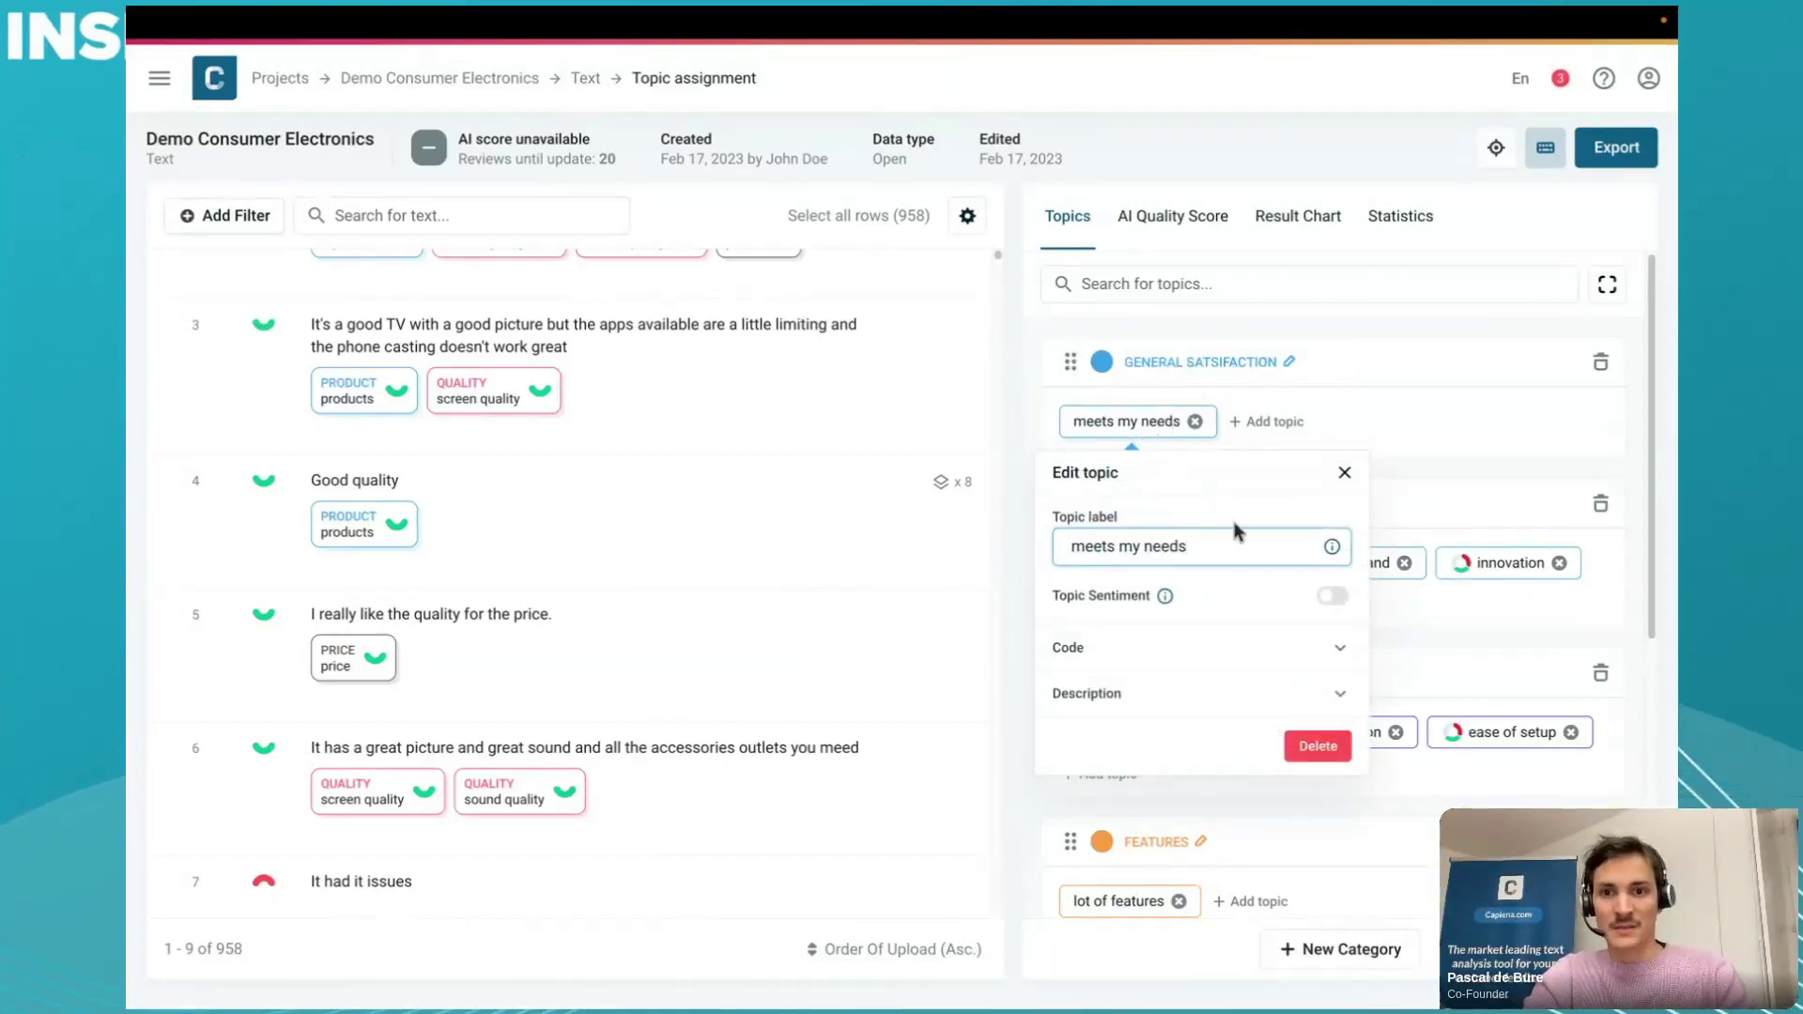
pyautogui.click(1332, 596)
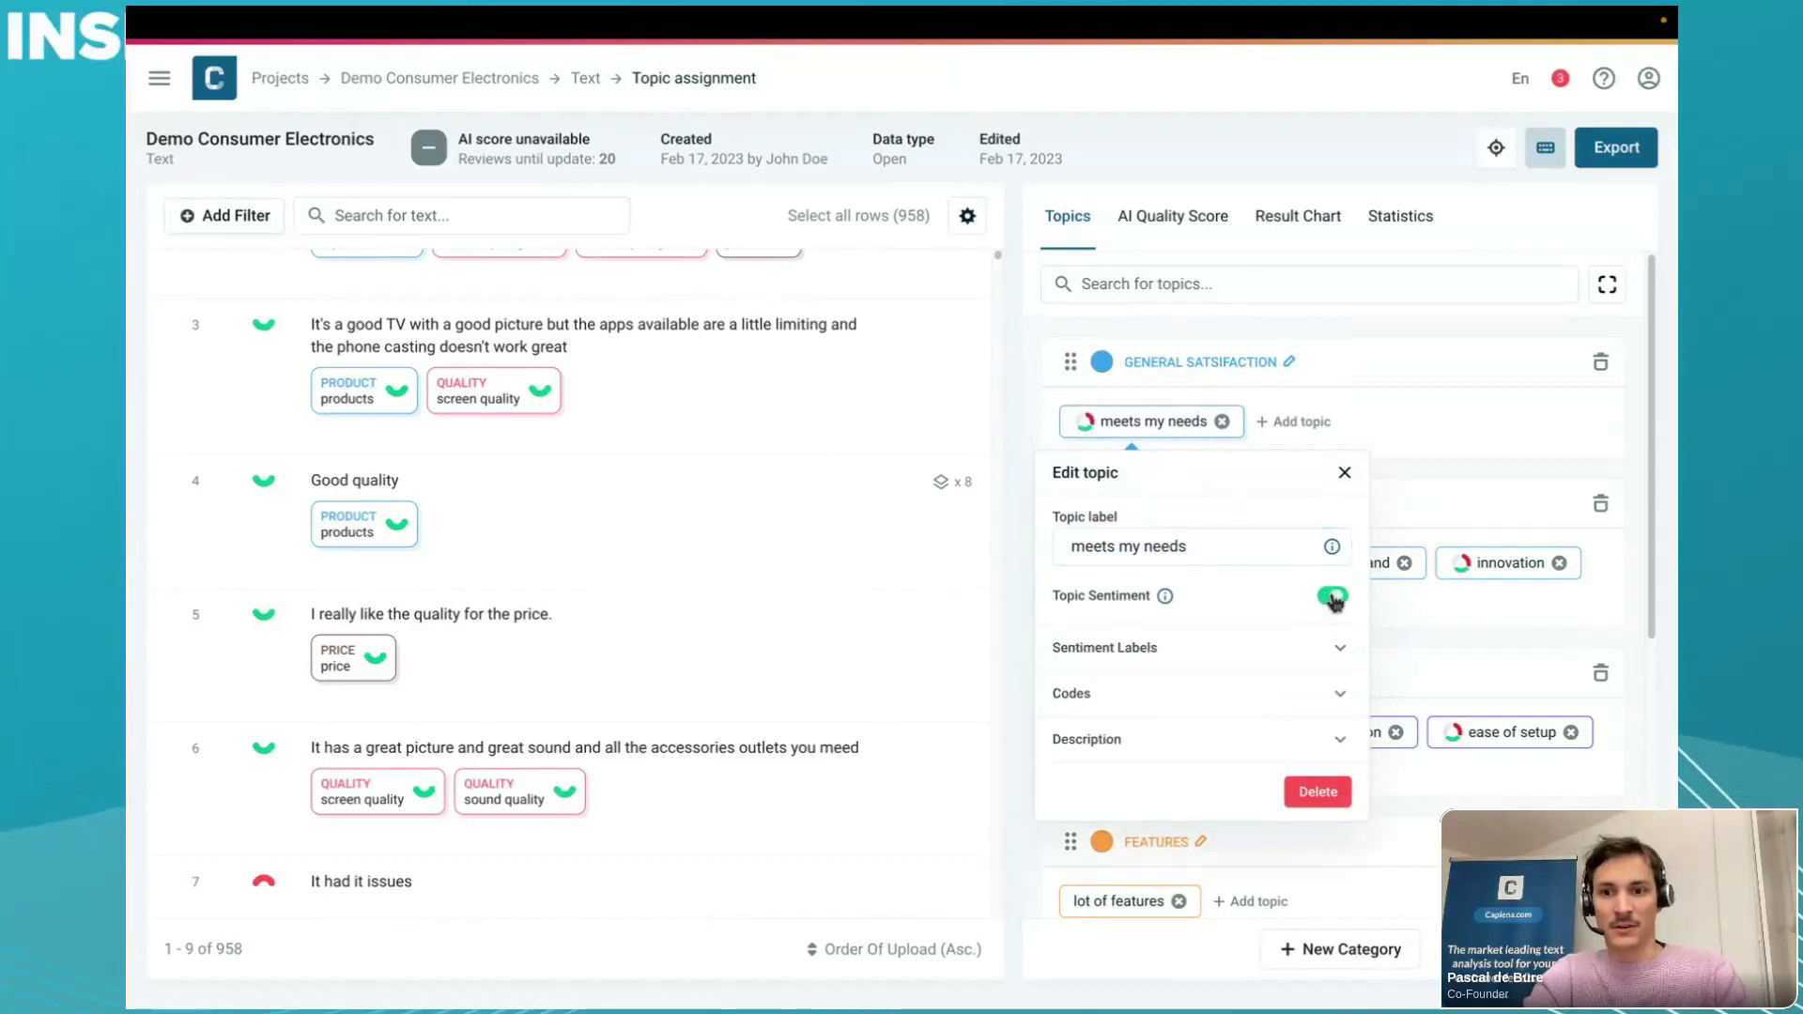
pyautogui.click(1399, 437)
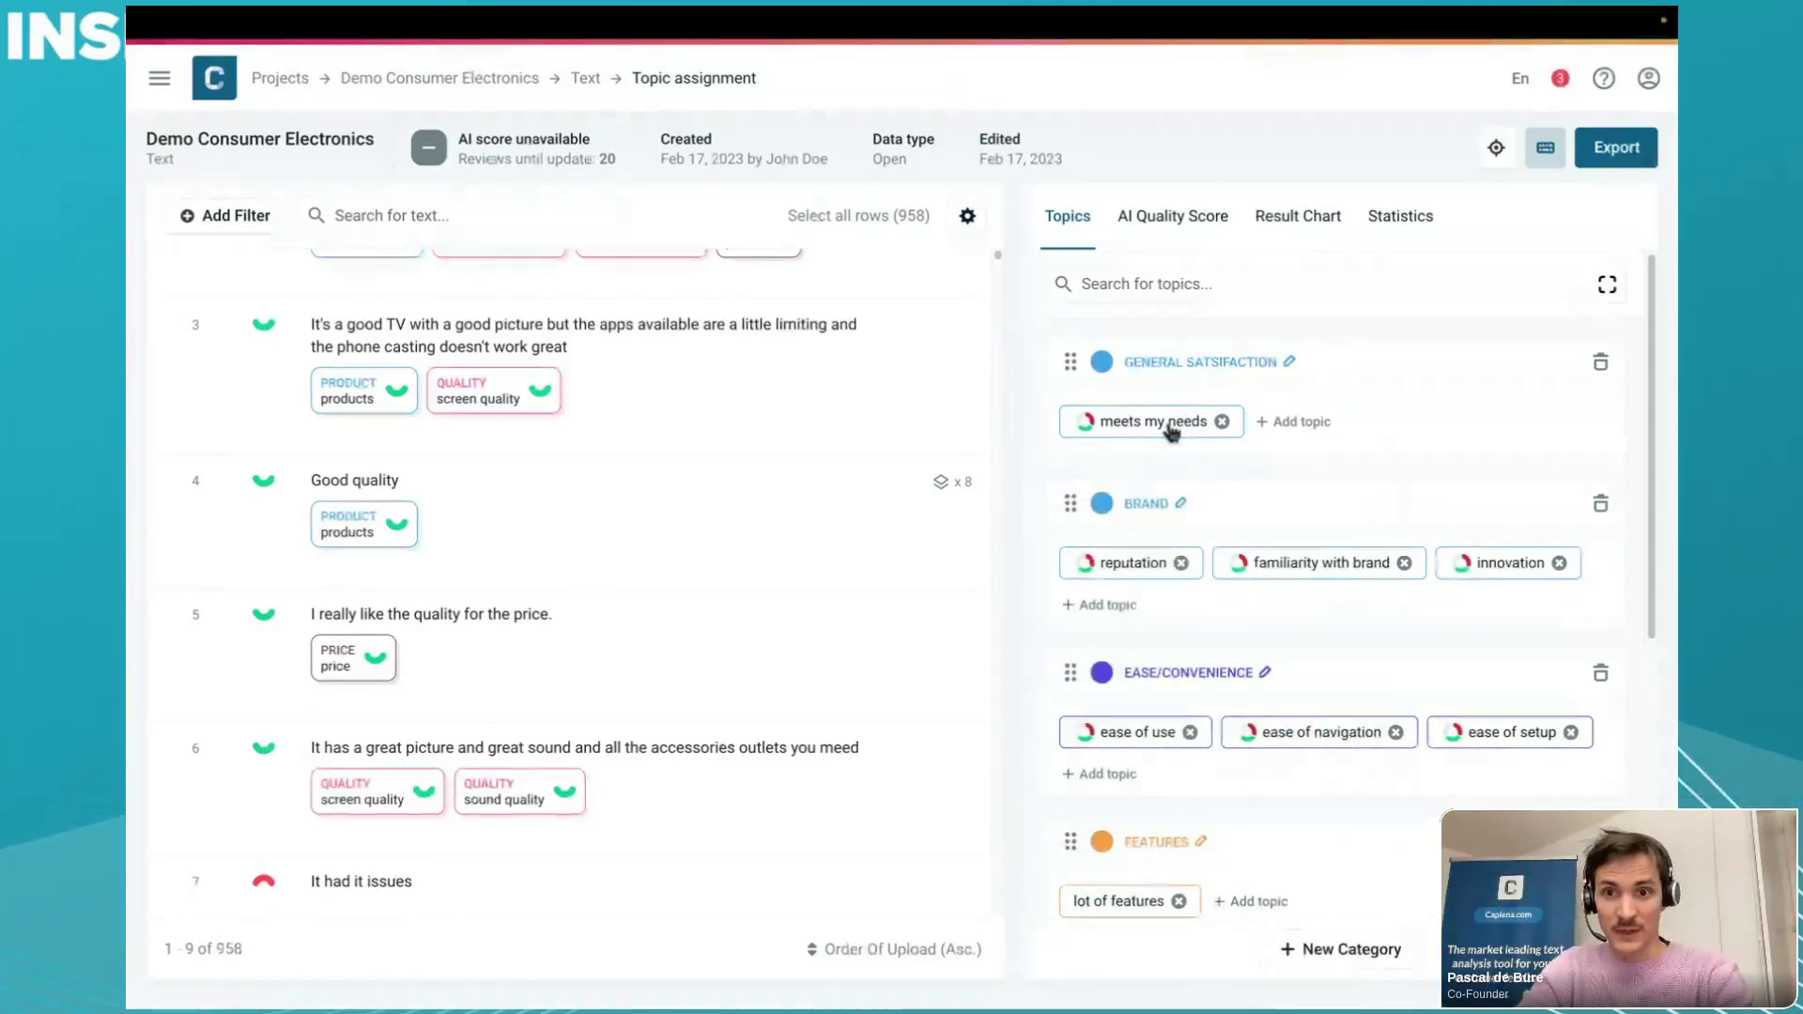
pyautogui.scroll(-4, 1172, 432)
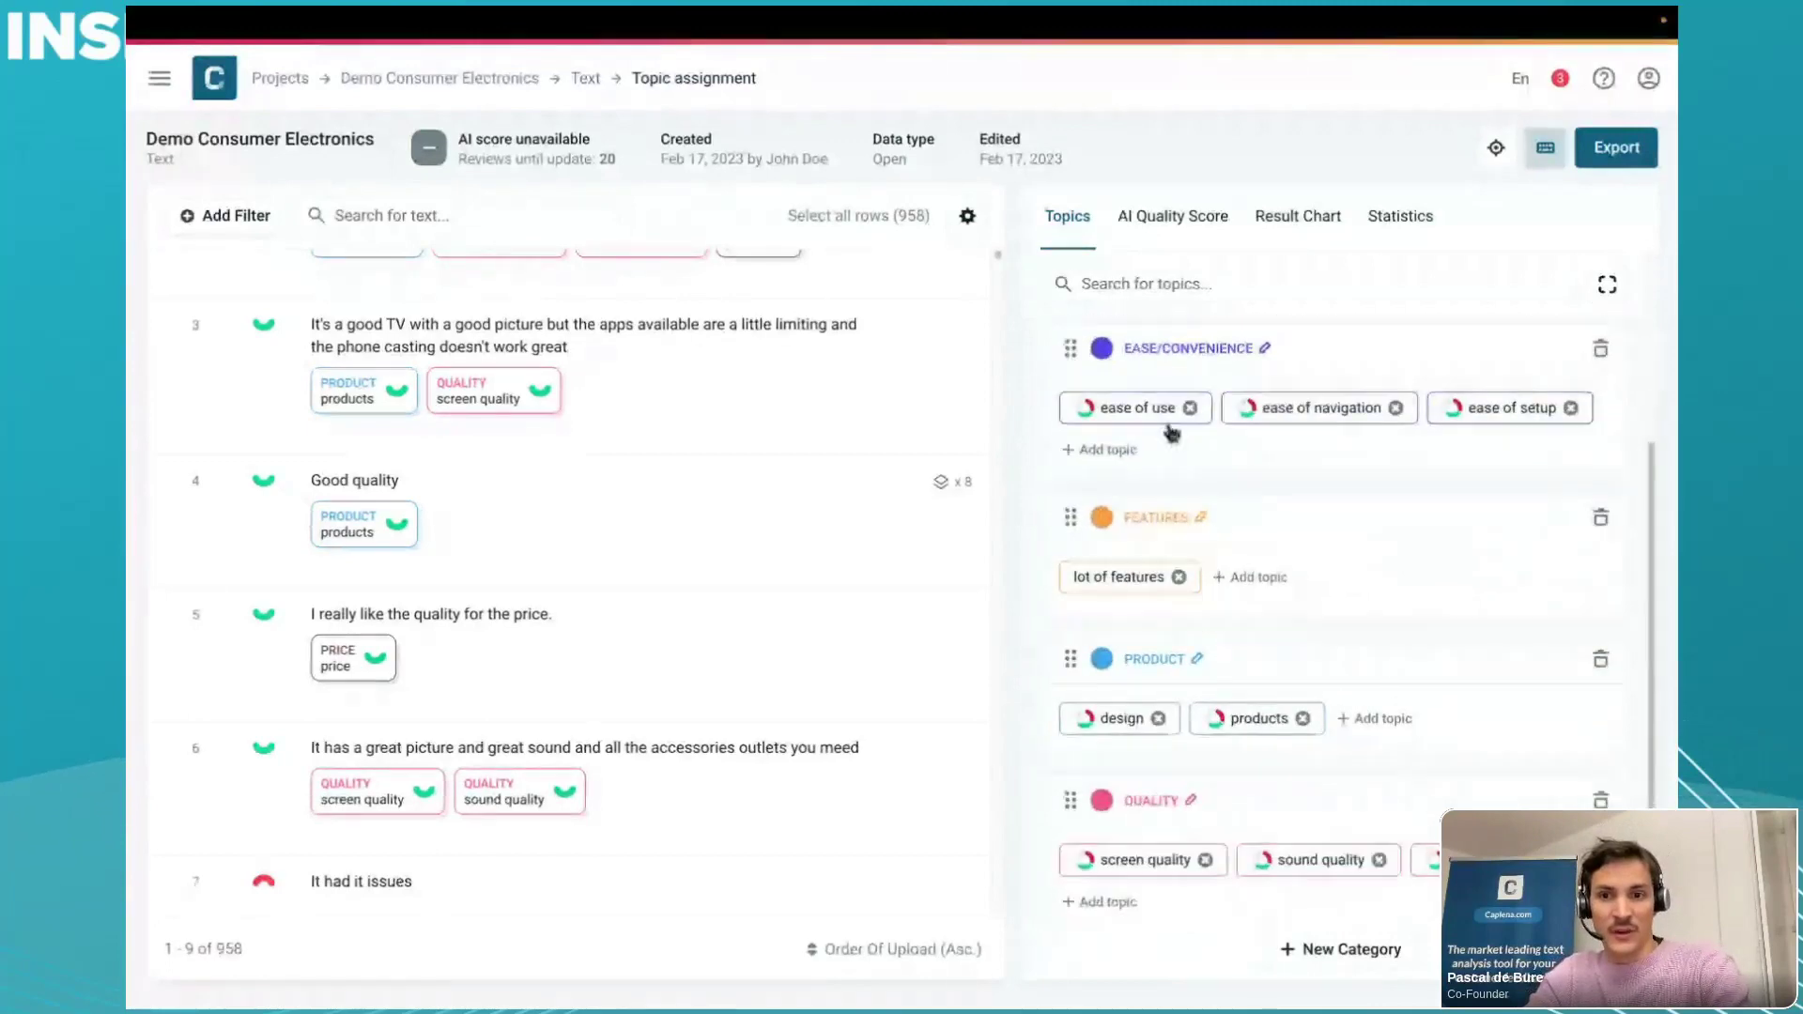
# - Rename 'lot of features' to 'variety of features' and turn on its topic sentiment
pyautogui.scroll(-1, 1172, 432)
pyautogui.click(1123, 504)
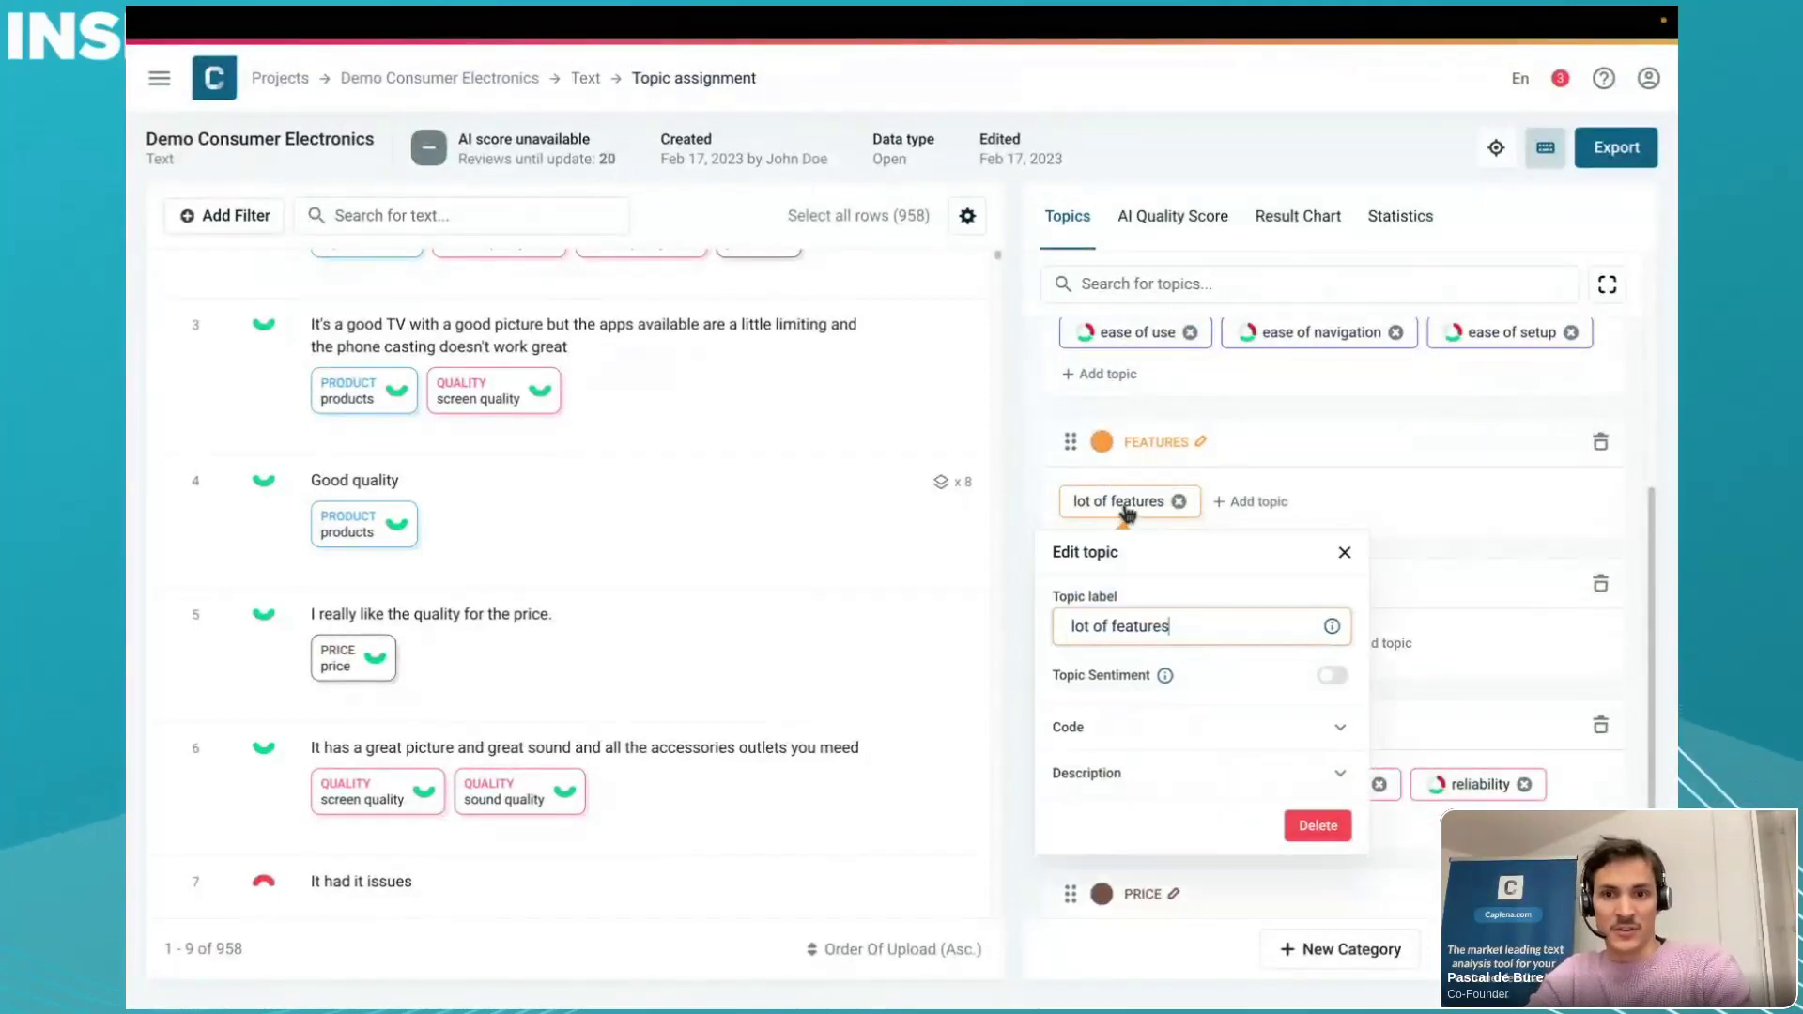
pyautogui.tripleClick(1091, 635)
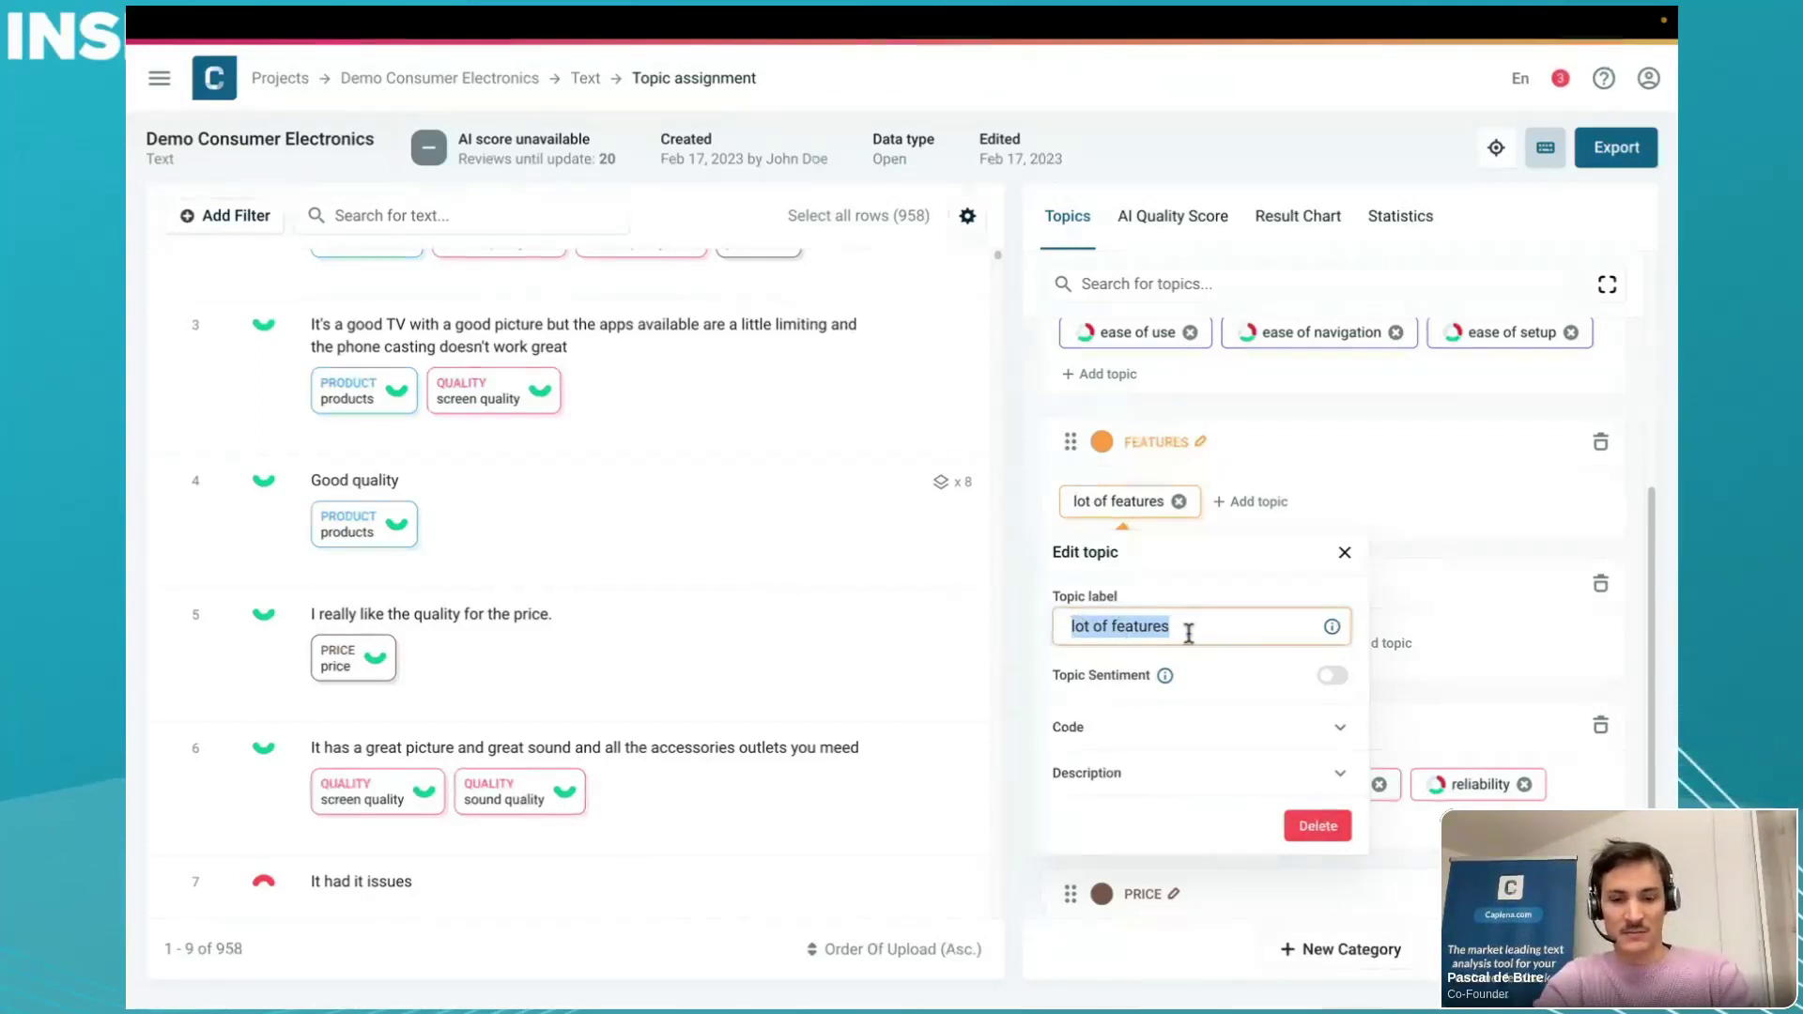
pyautogui.write('variety of ')
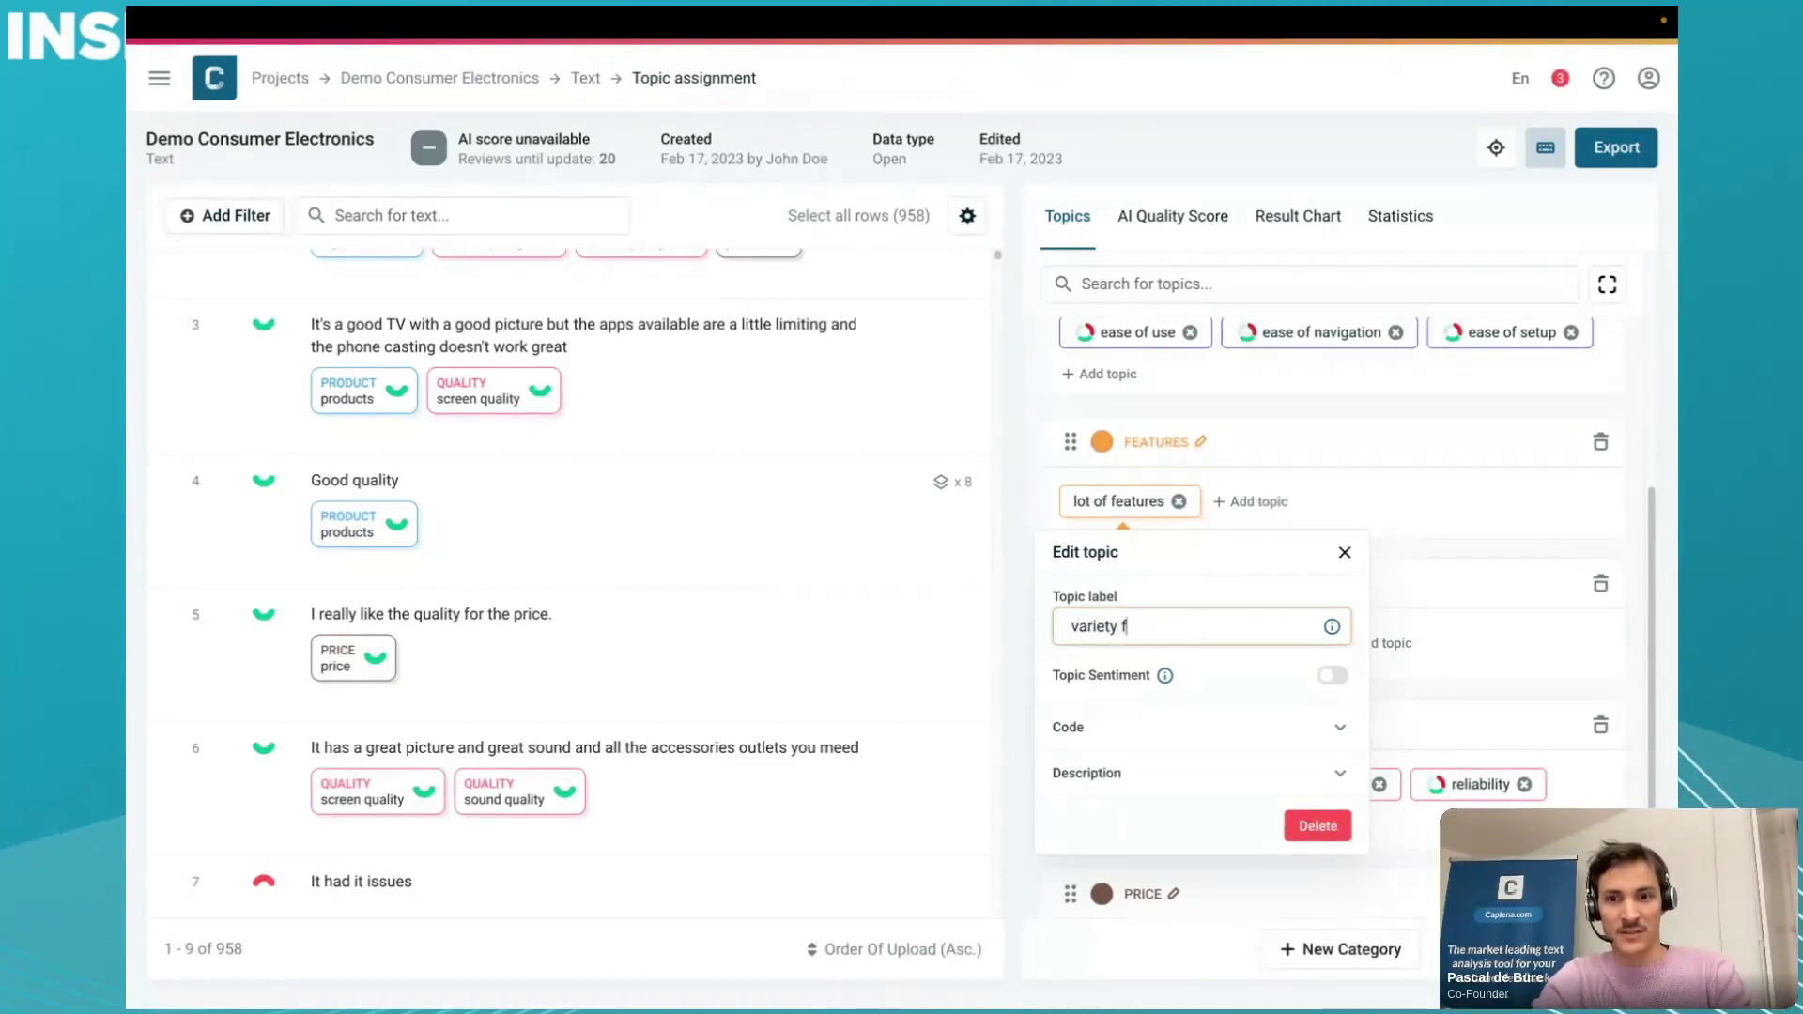
pyautogui.write('features')
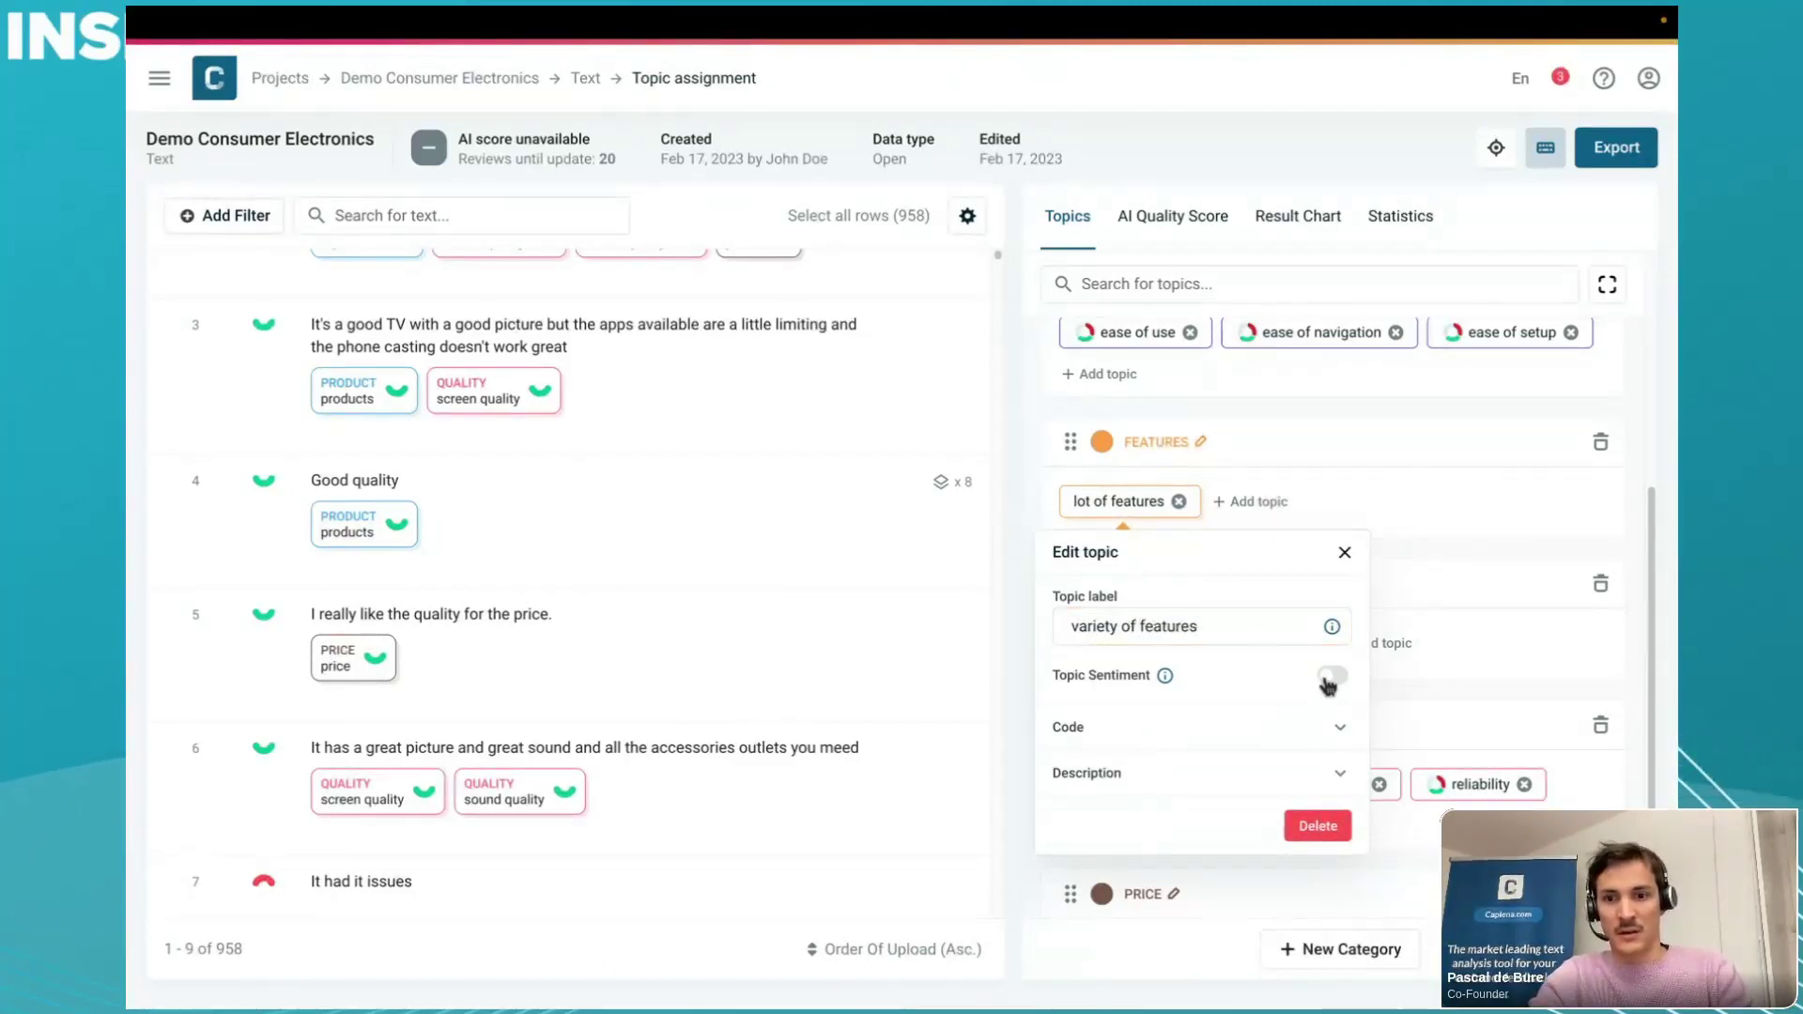
pyautogui.click(1332, 676)
pyautogui.click(1345, 552)
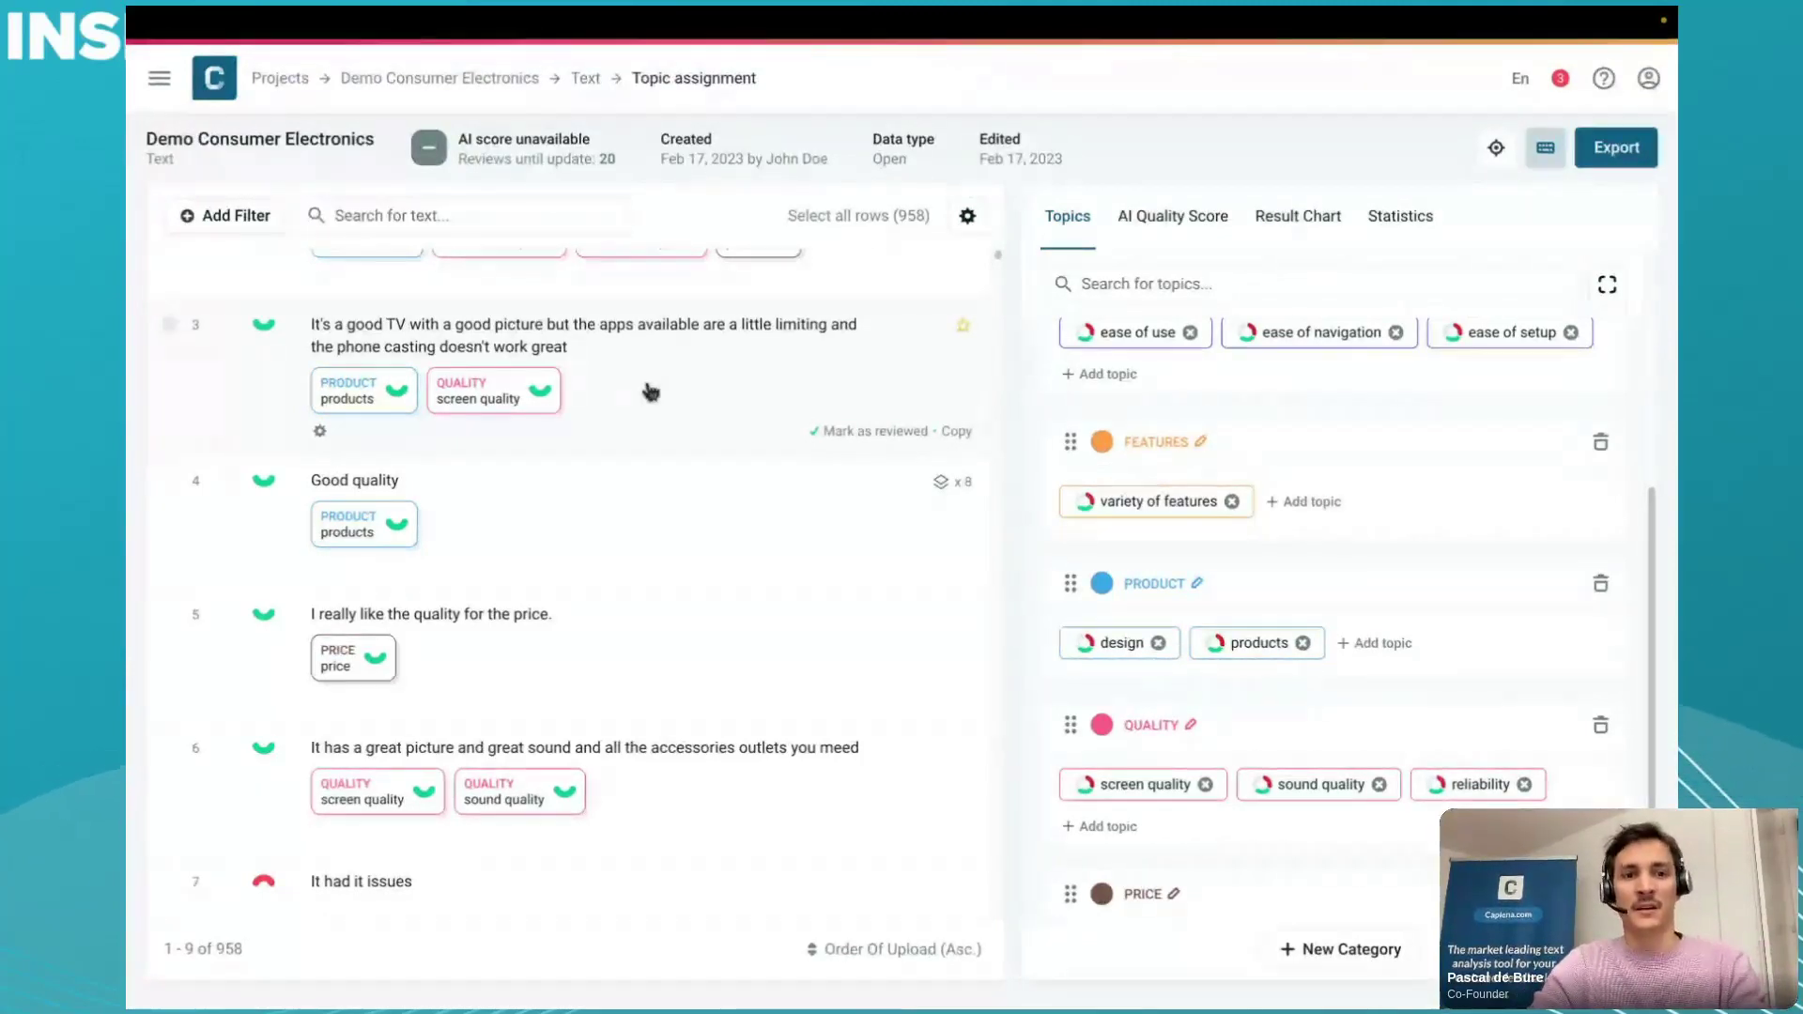
# - Tag the 'apps are a little limiting' review with a new App topic under FEATURES
pyautogui.click(648, 392)
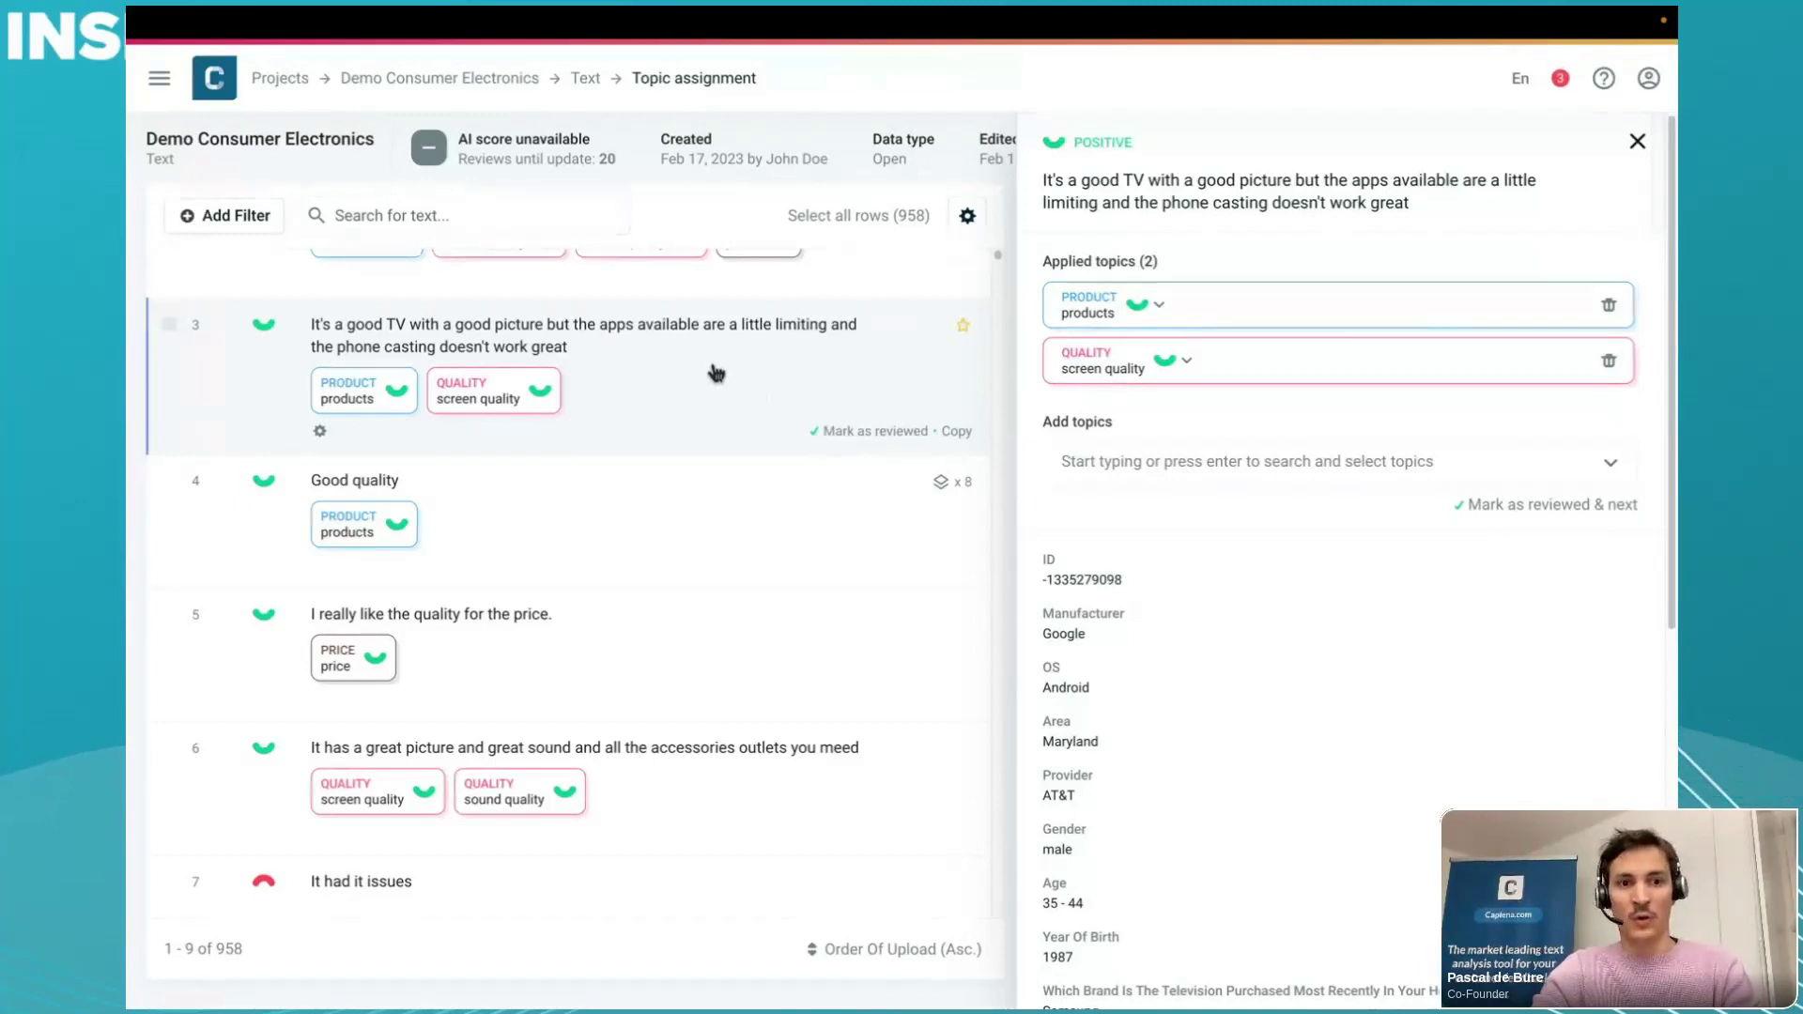
pyautogui.click(1183, 462)
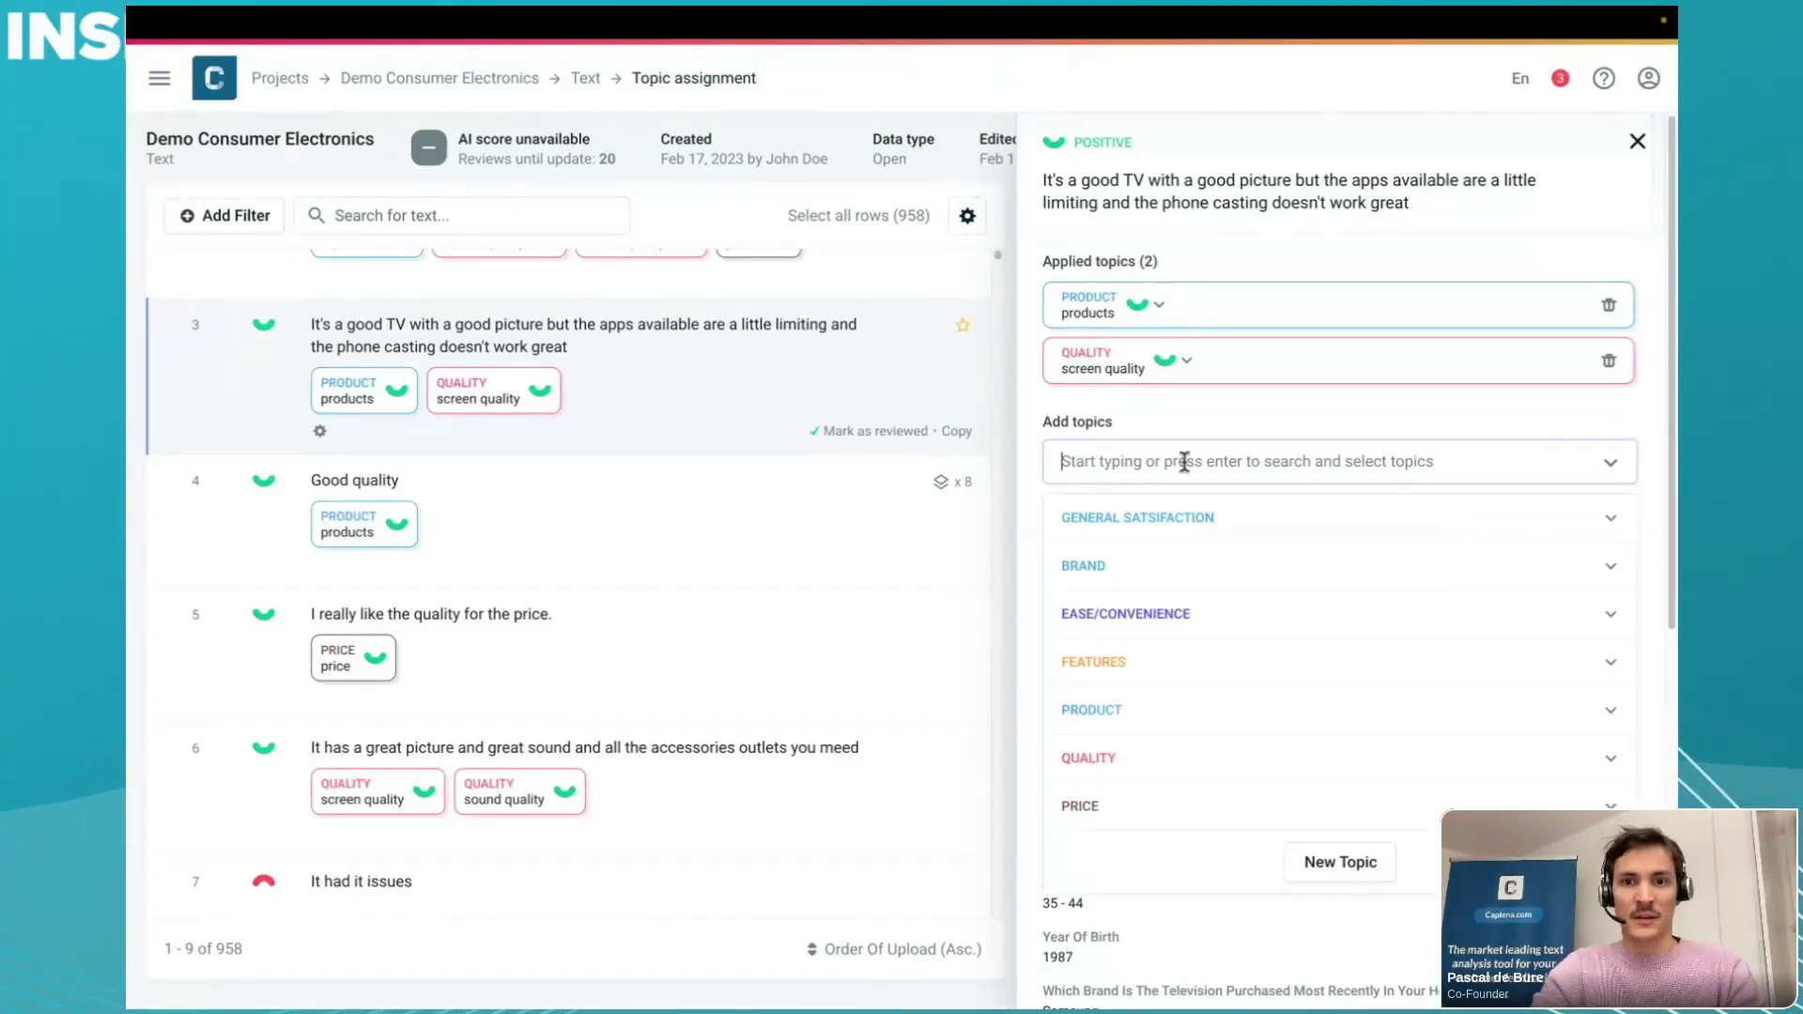
pyautogui.write('app')
pyautogui.press('BackSpace')
pyautogui.press('BackSpace')
pyautogui.press('BackSpace')
pyautogui.write('App')
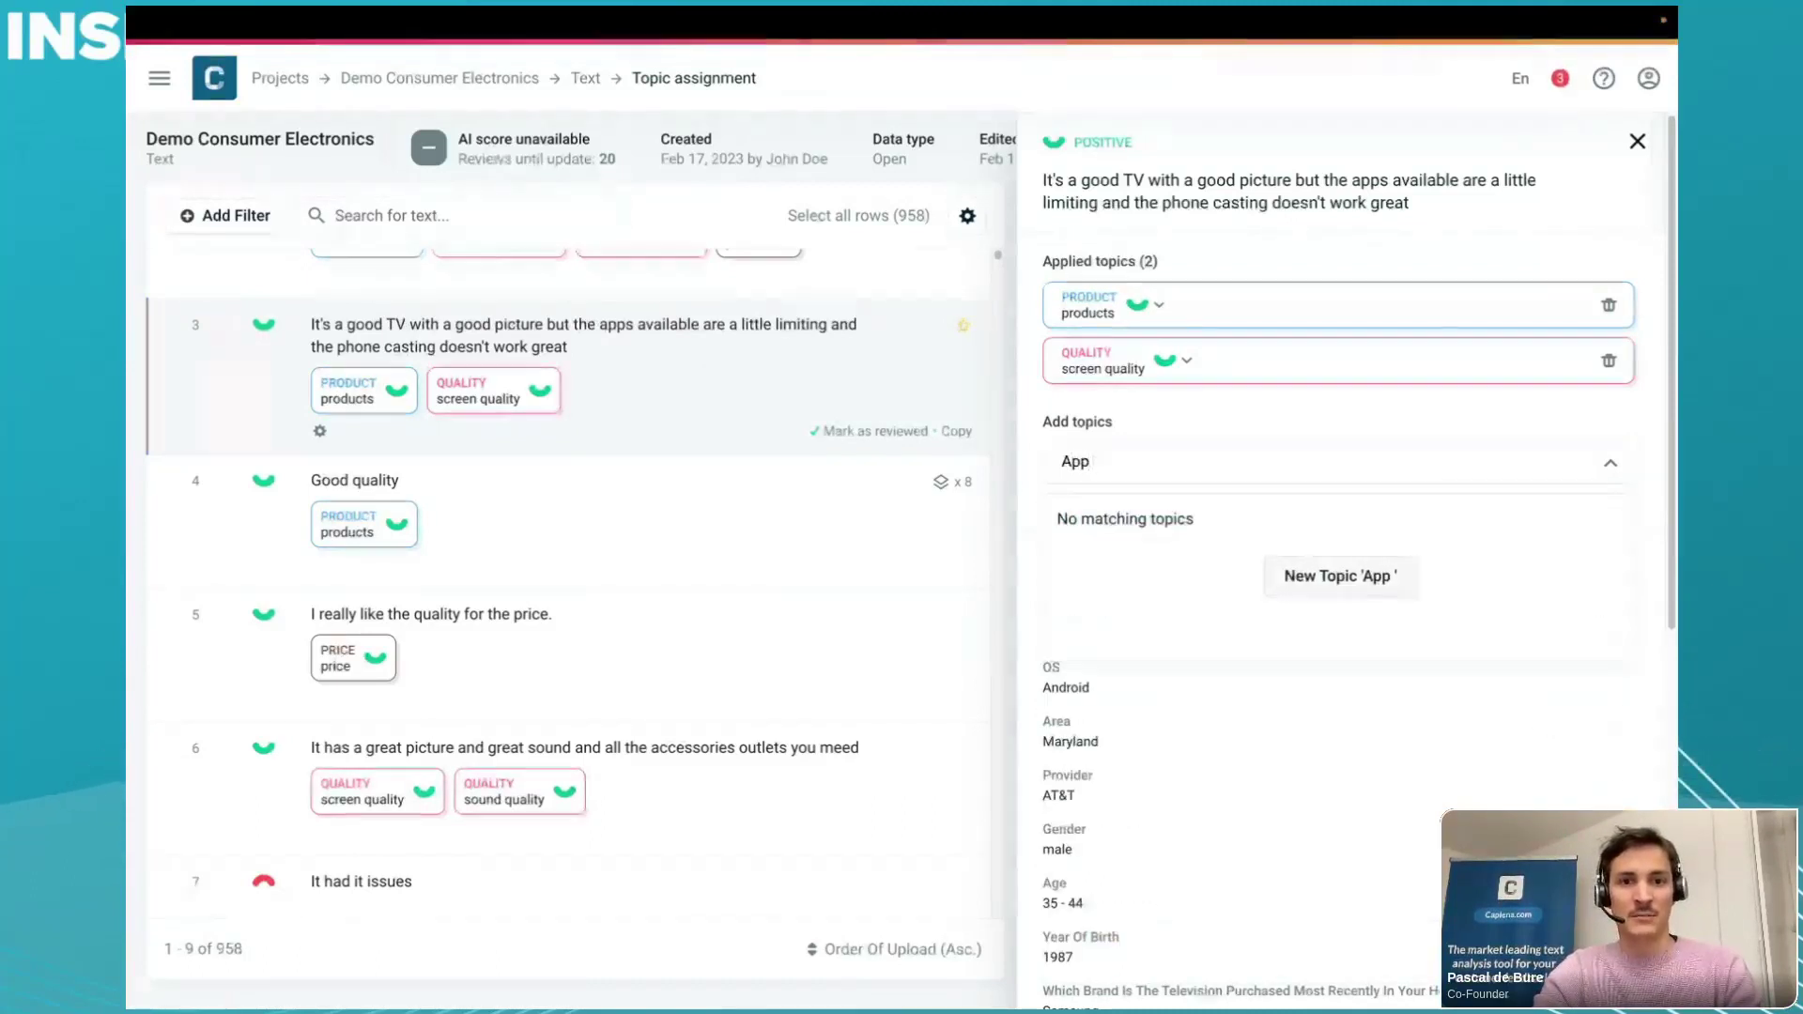
pyautogui.press('BackSpace')
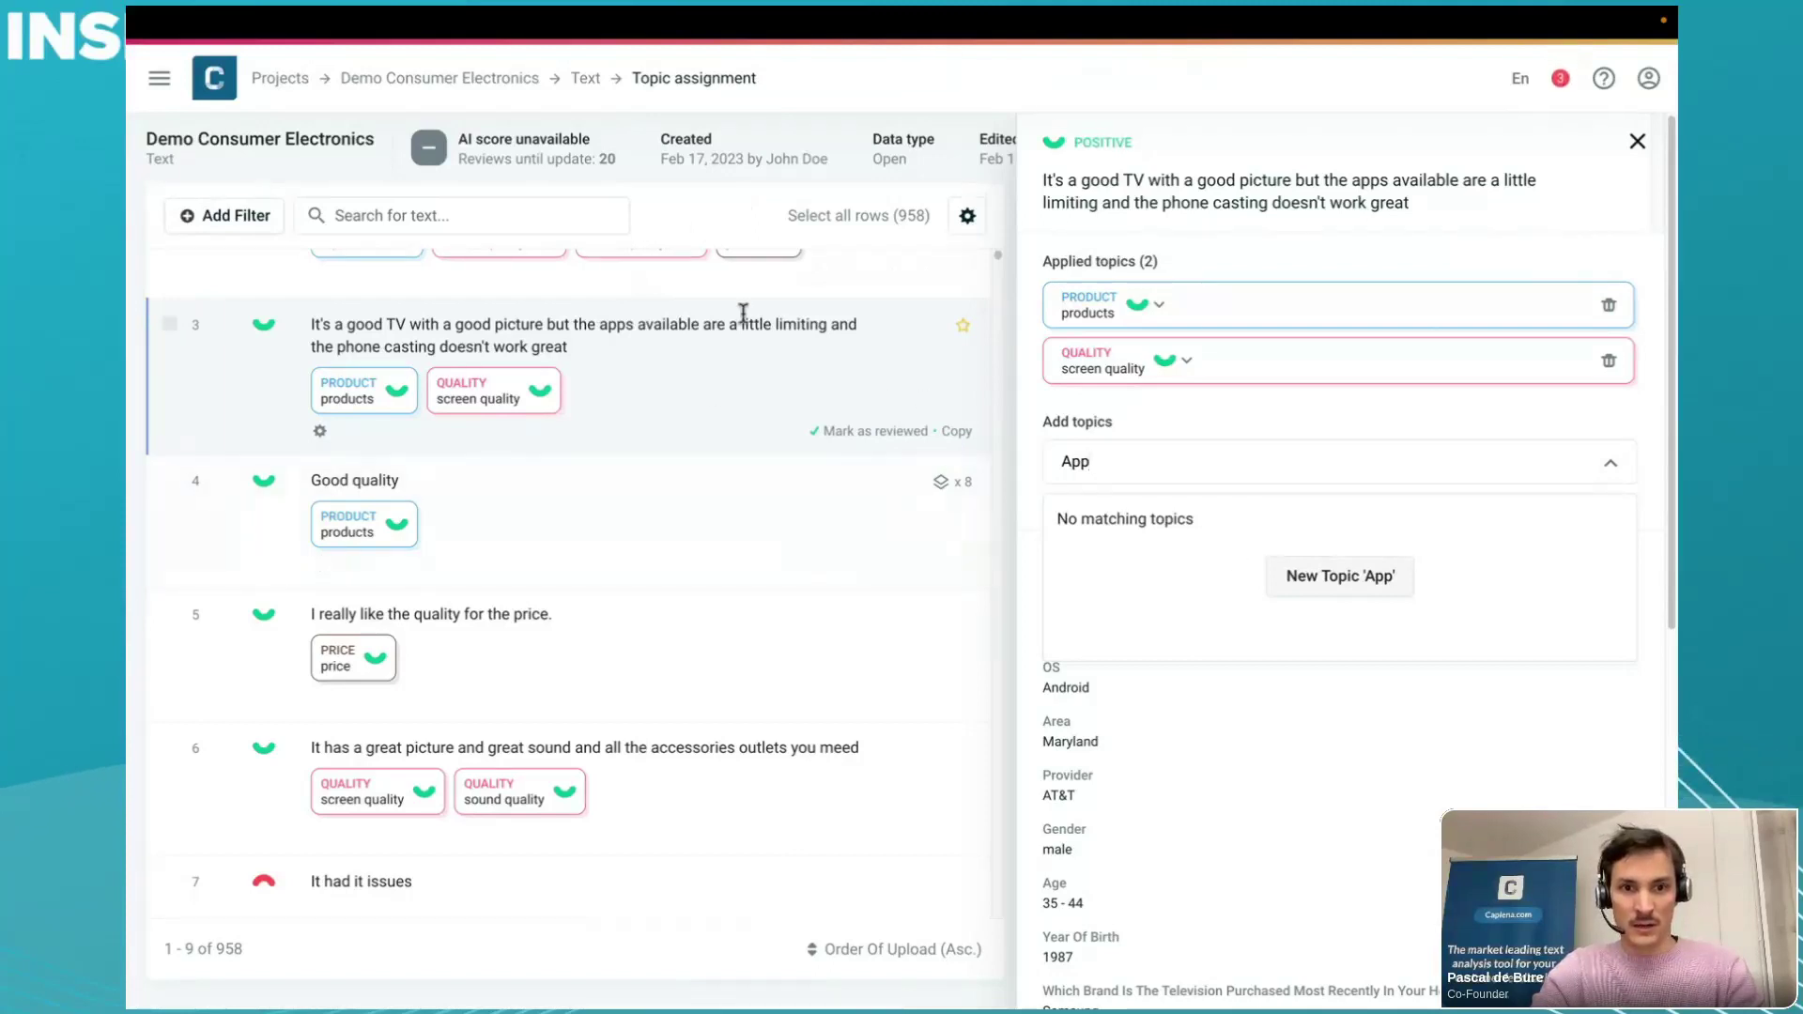
pyautogui.click(1304, 575)
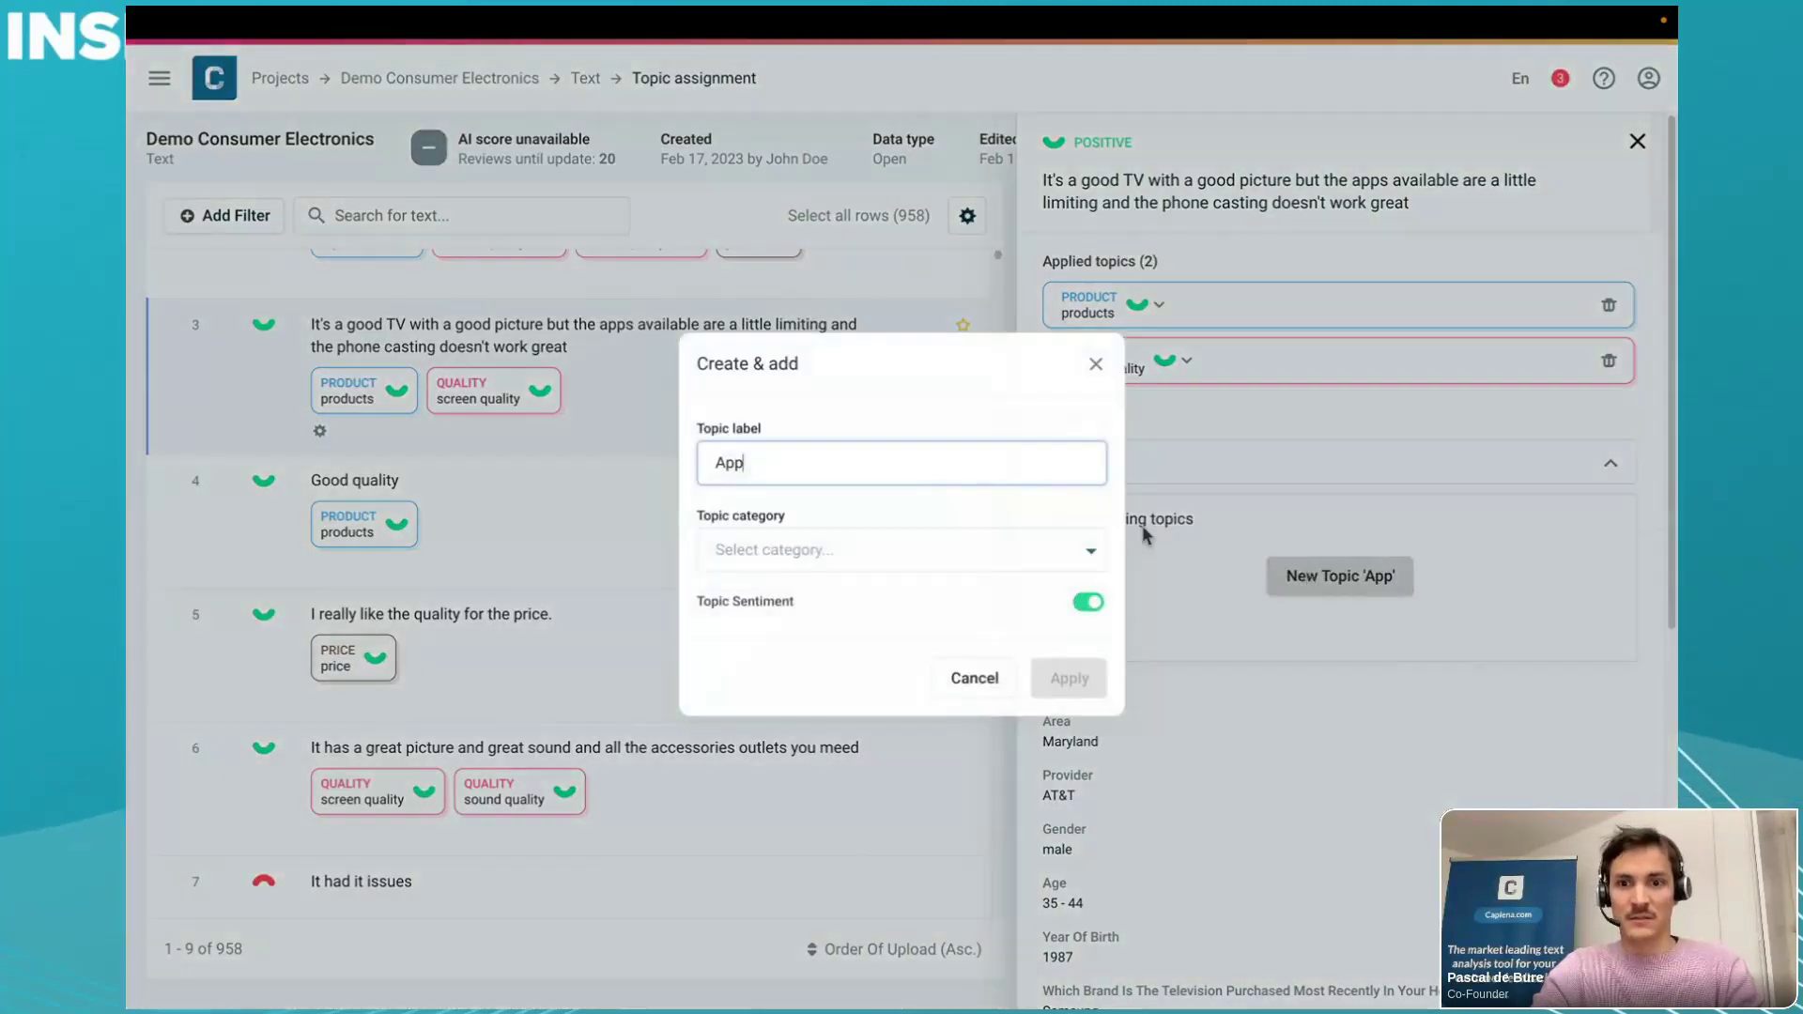
pyautogui.click(801, 555)
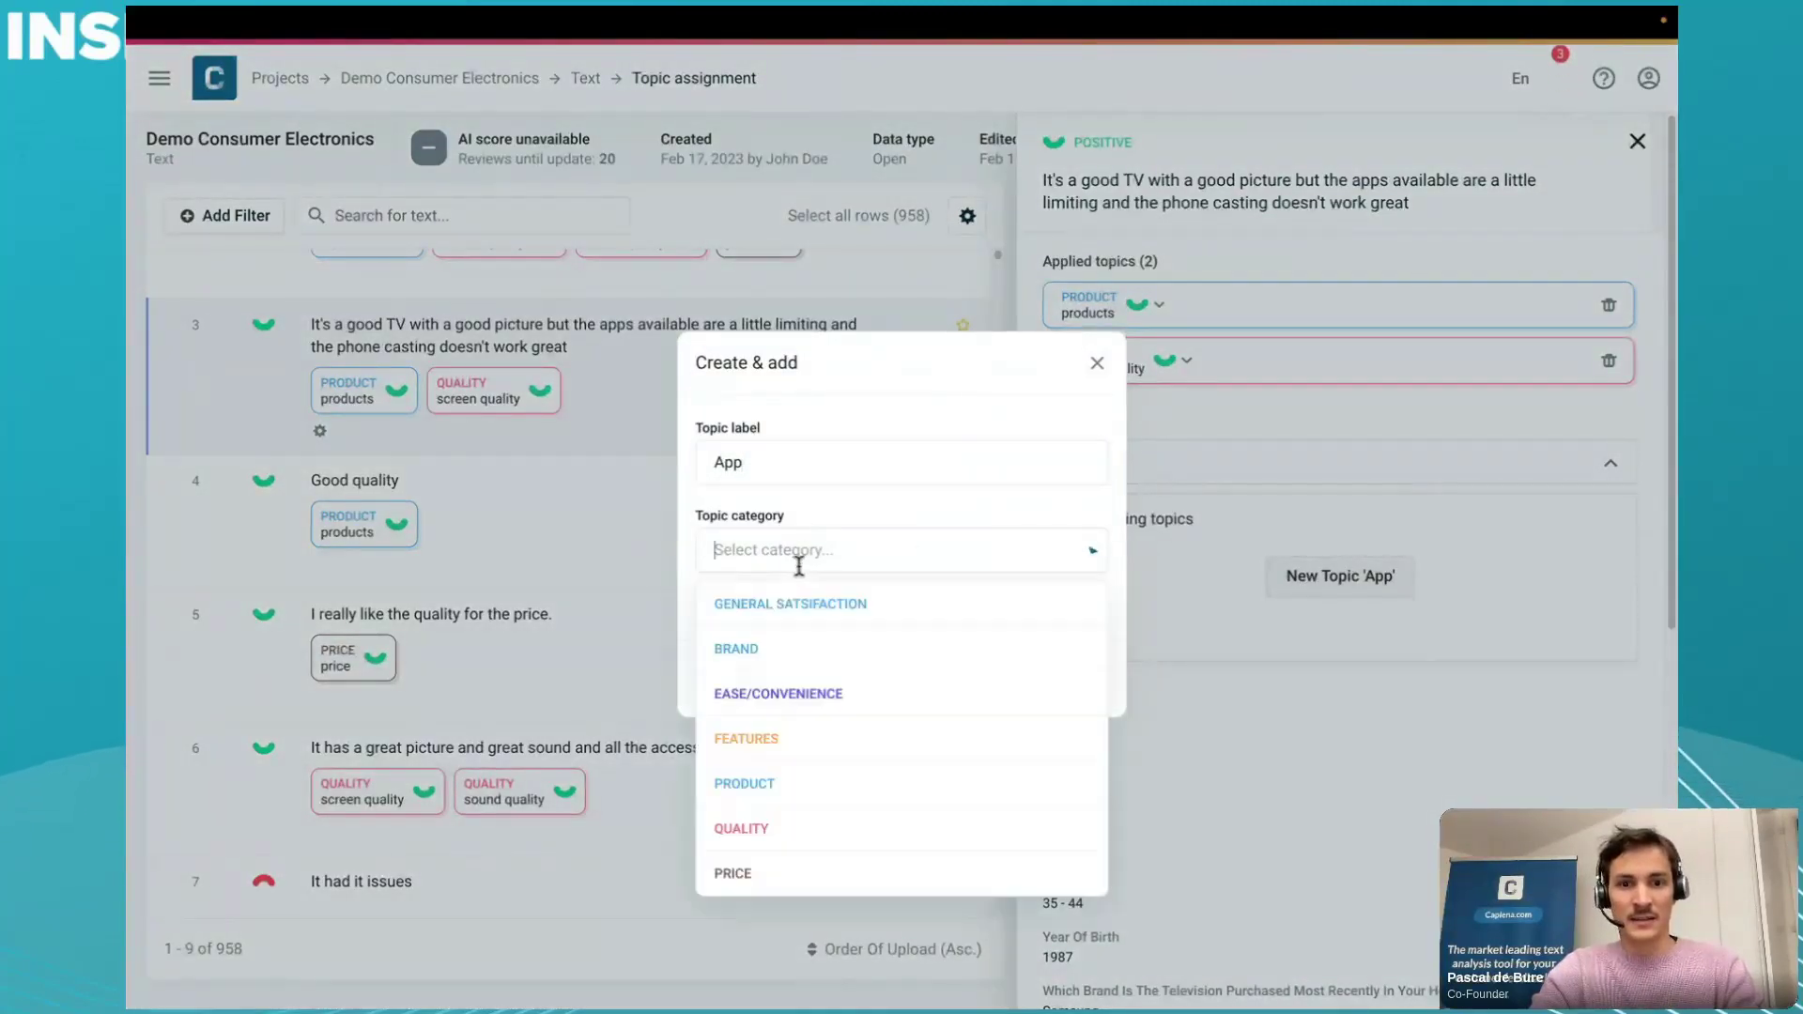
pyautogui.click(766, 742)
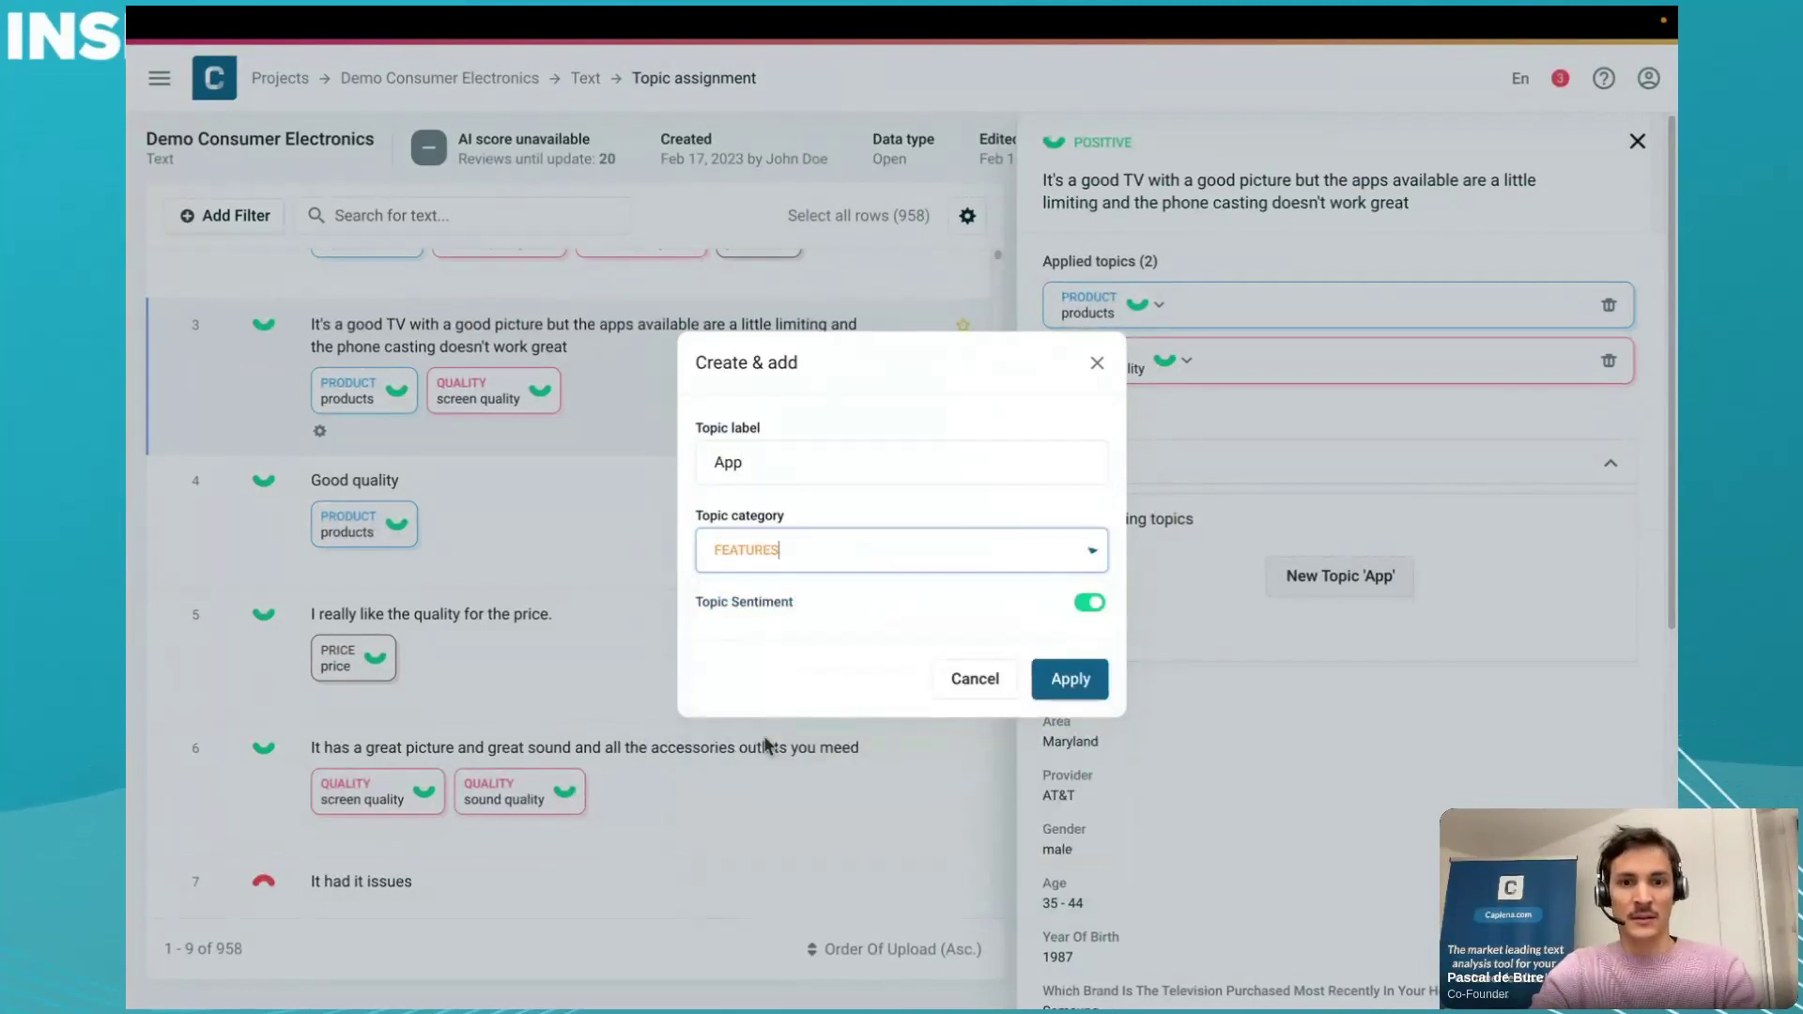
pyautogui.click(1068, 684)
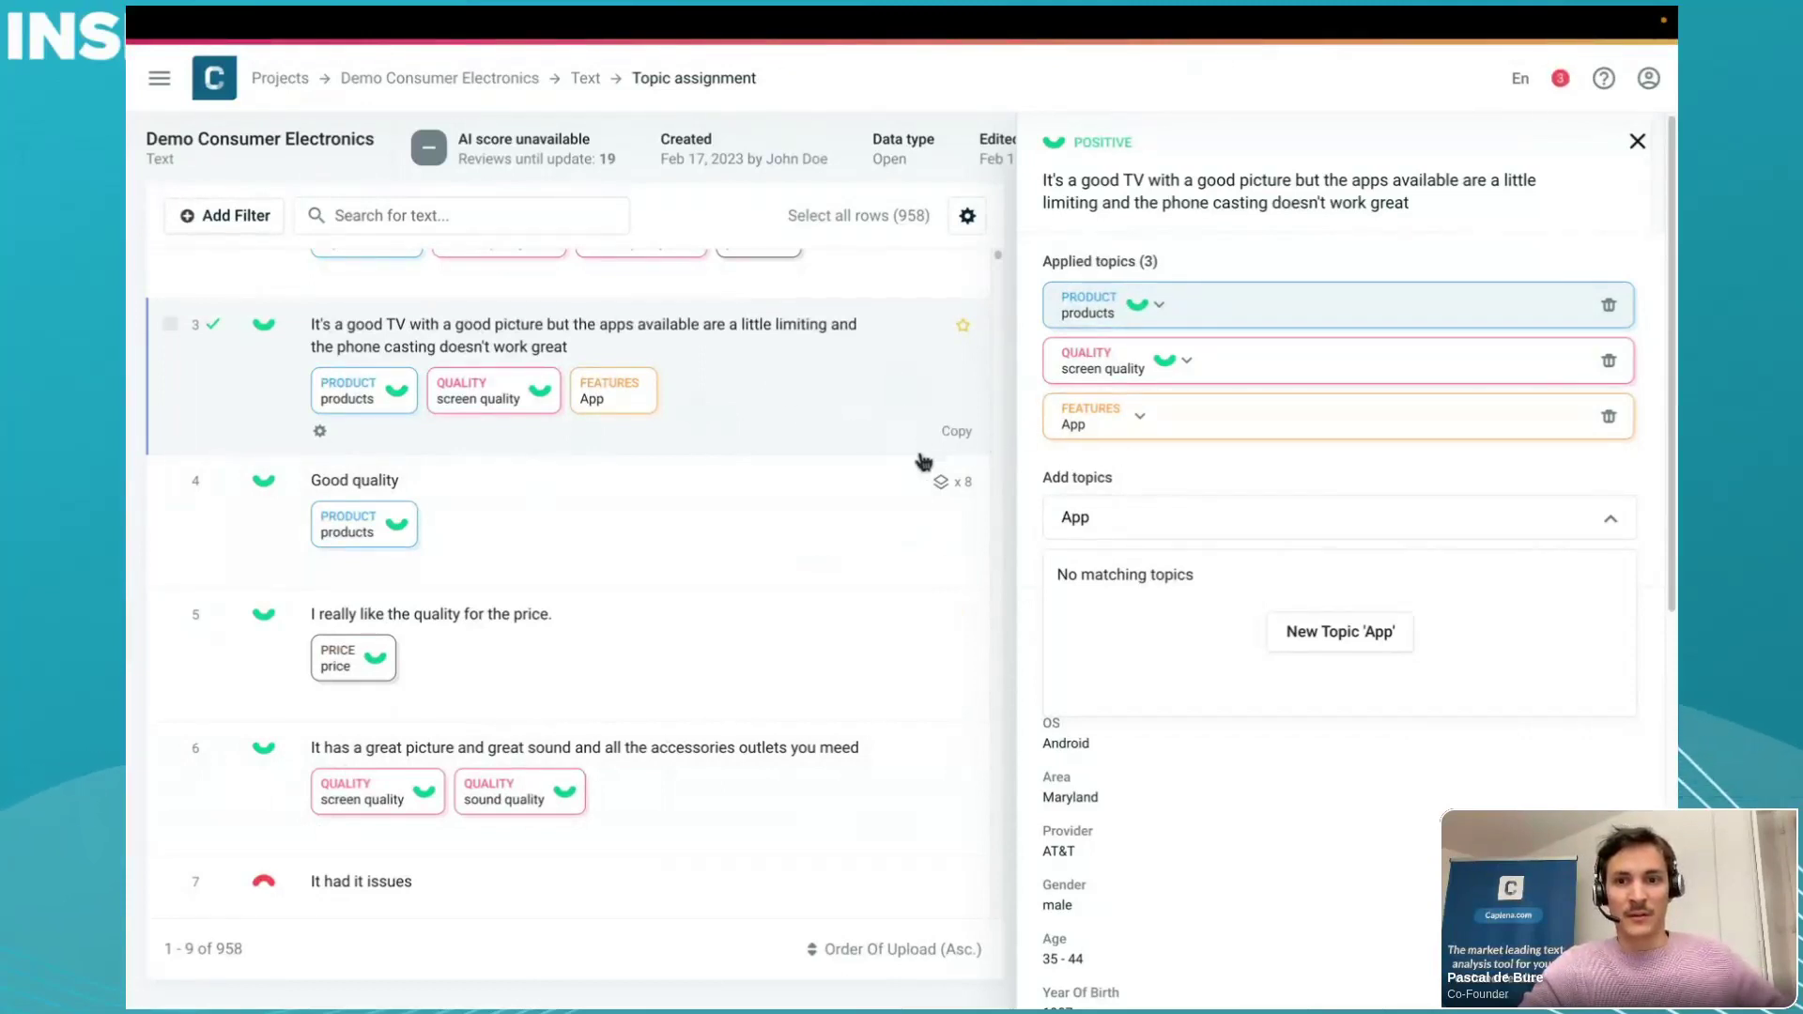
# - Open the Good quality response, then close the panel to see App under FEATURES
pyautogui.click(909, 473)
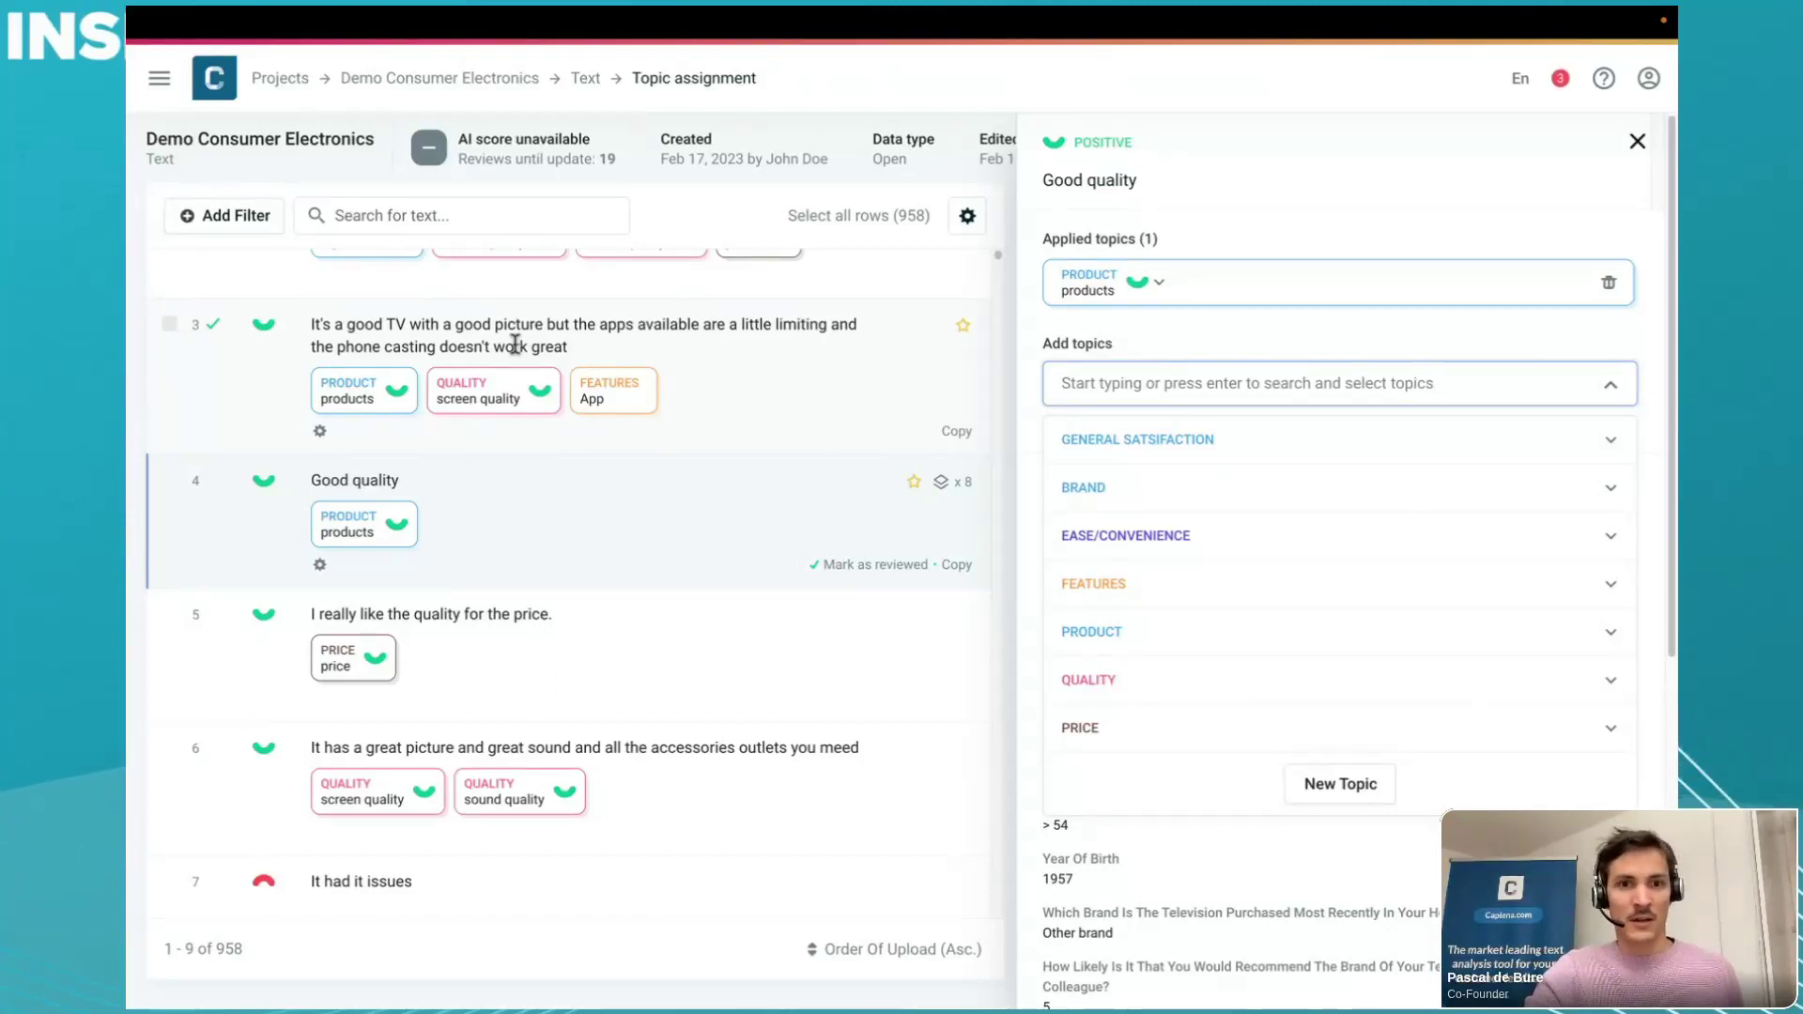
pyautogui.click(993, 322)
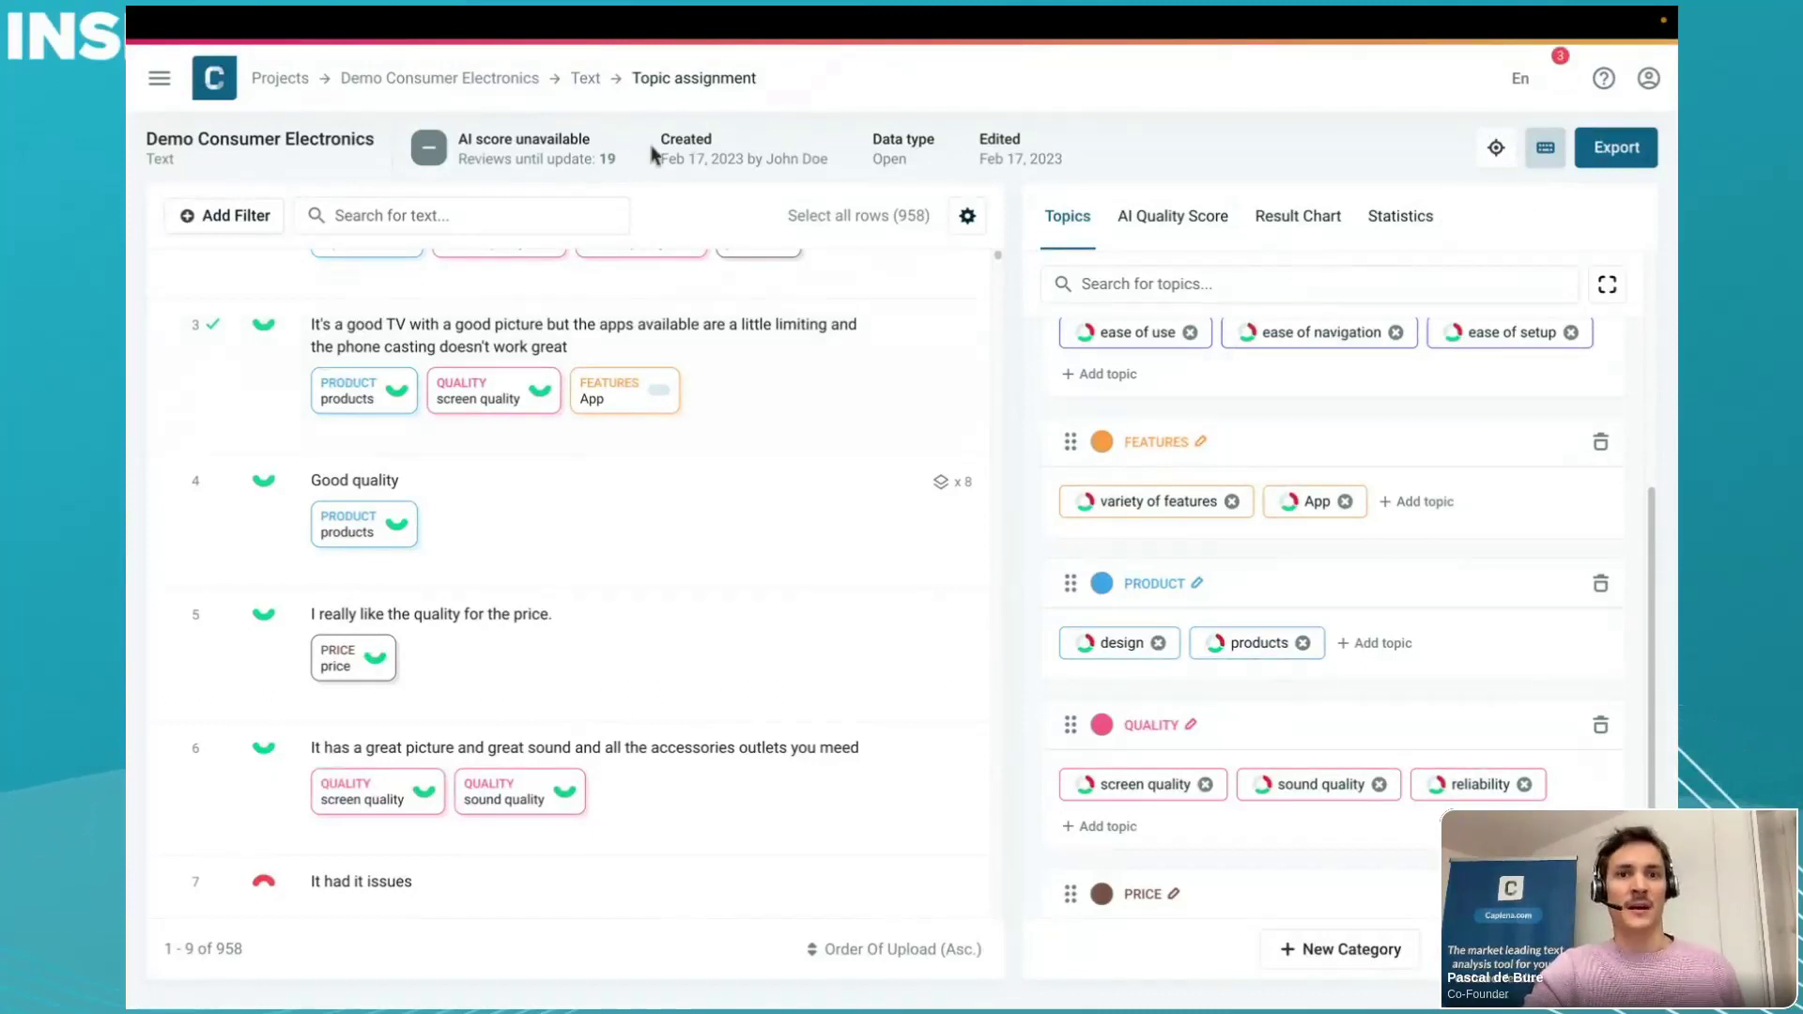
# - Return to the project cockpit and create a new chart from the topic sentiment preview
pyautogui.click(588, 83)
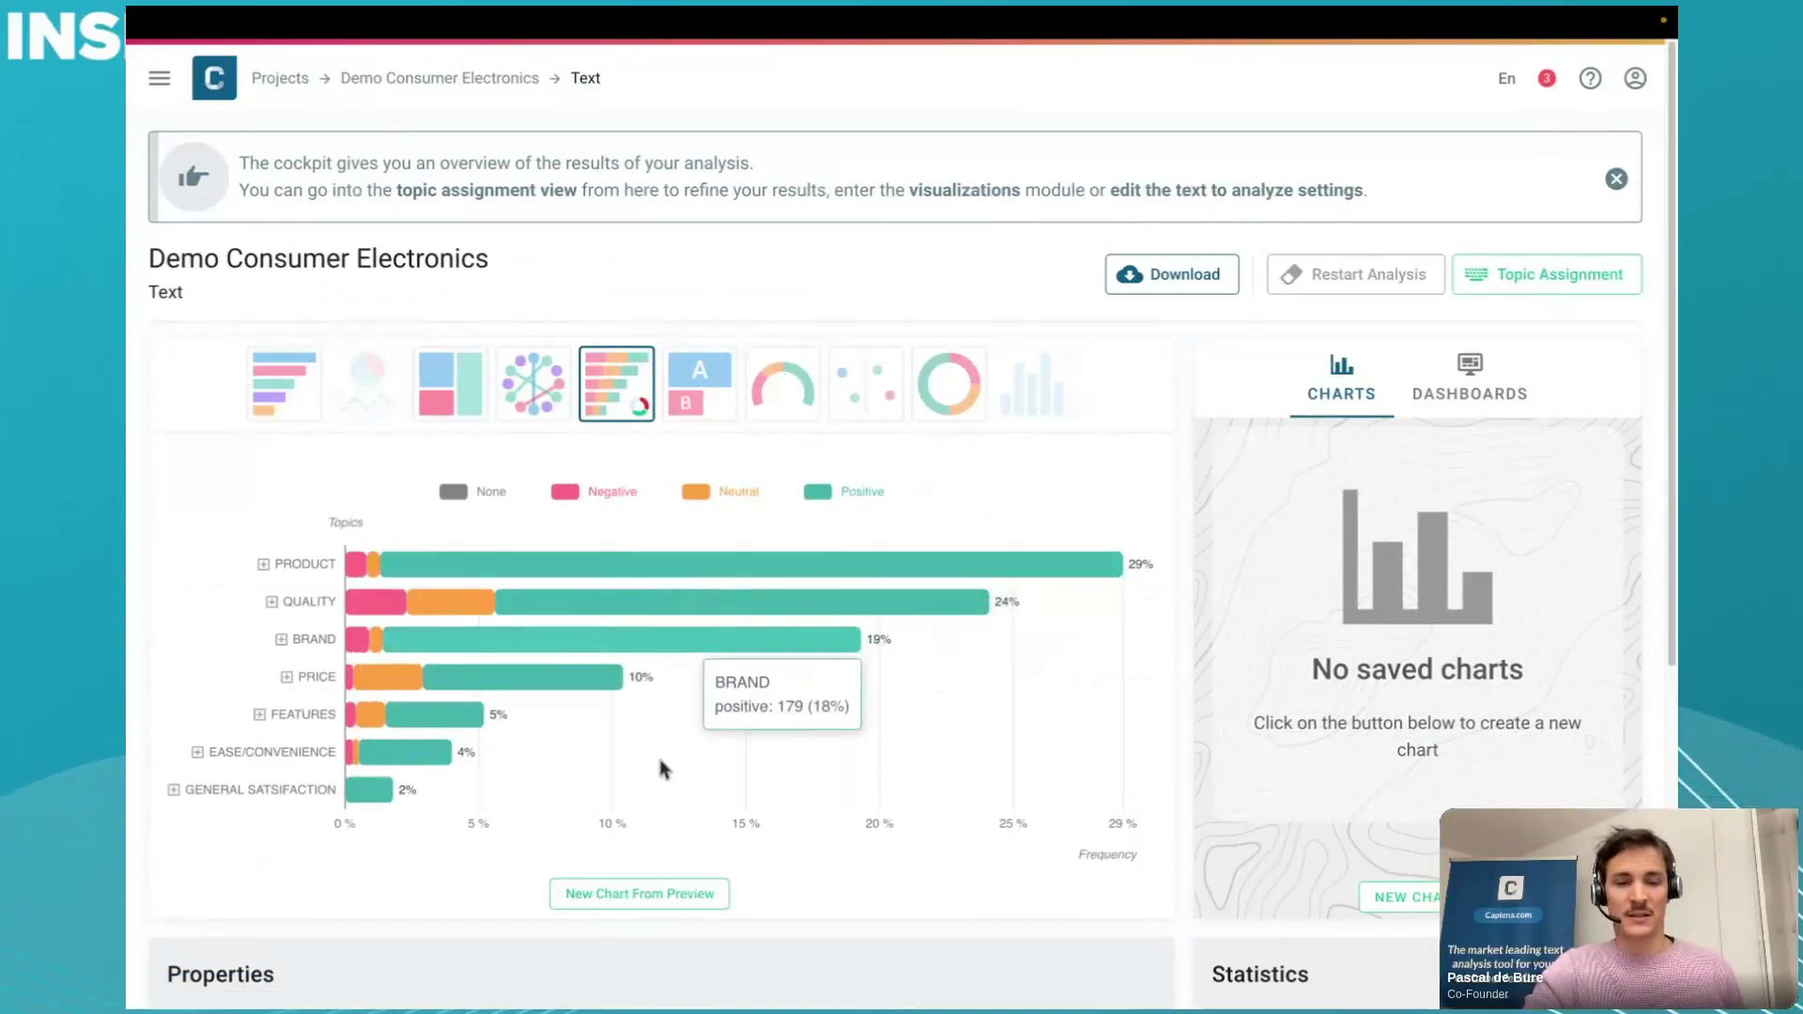
pyautogui.click(639, 895)
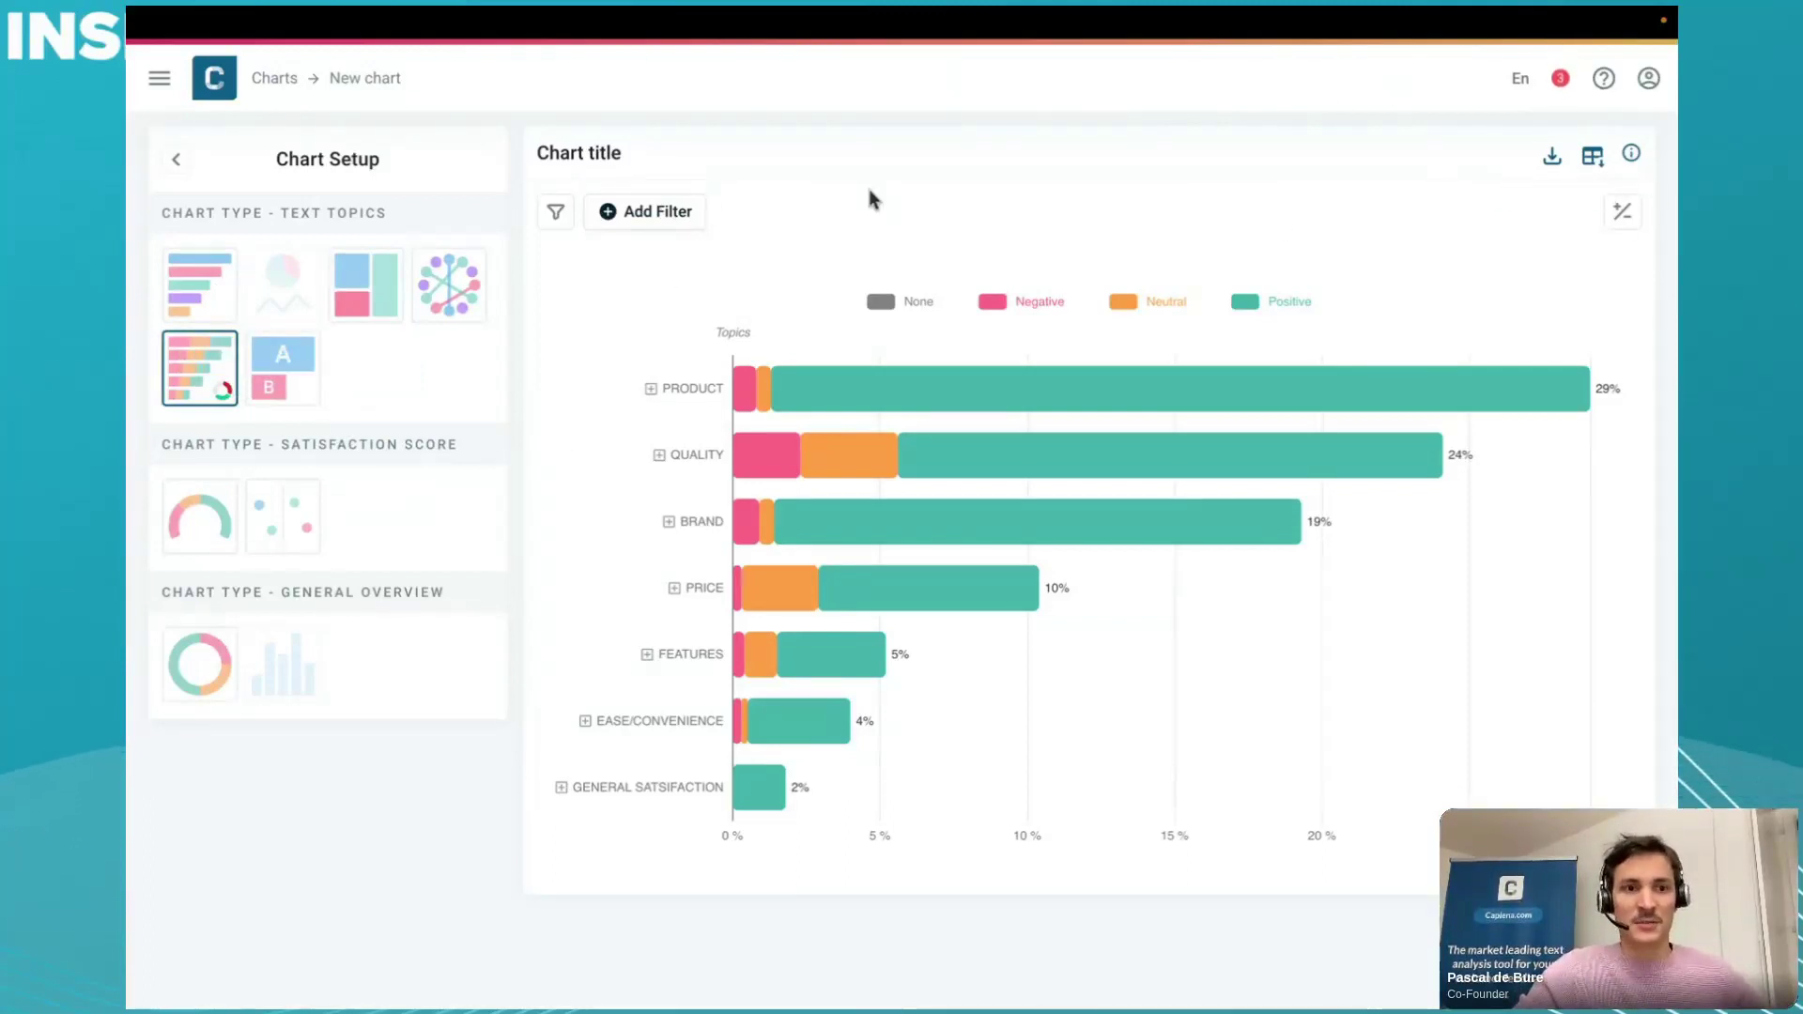
# - Expand PRODUCT and QUALITY into subtopics and review QUALITY's 23 negative comments
pyautogui.click(692, 393)
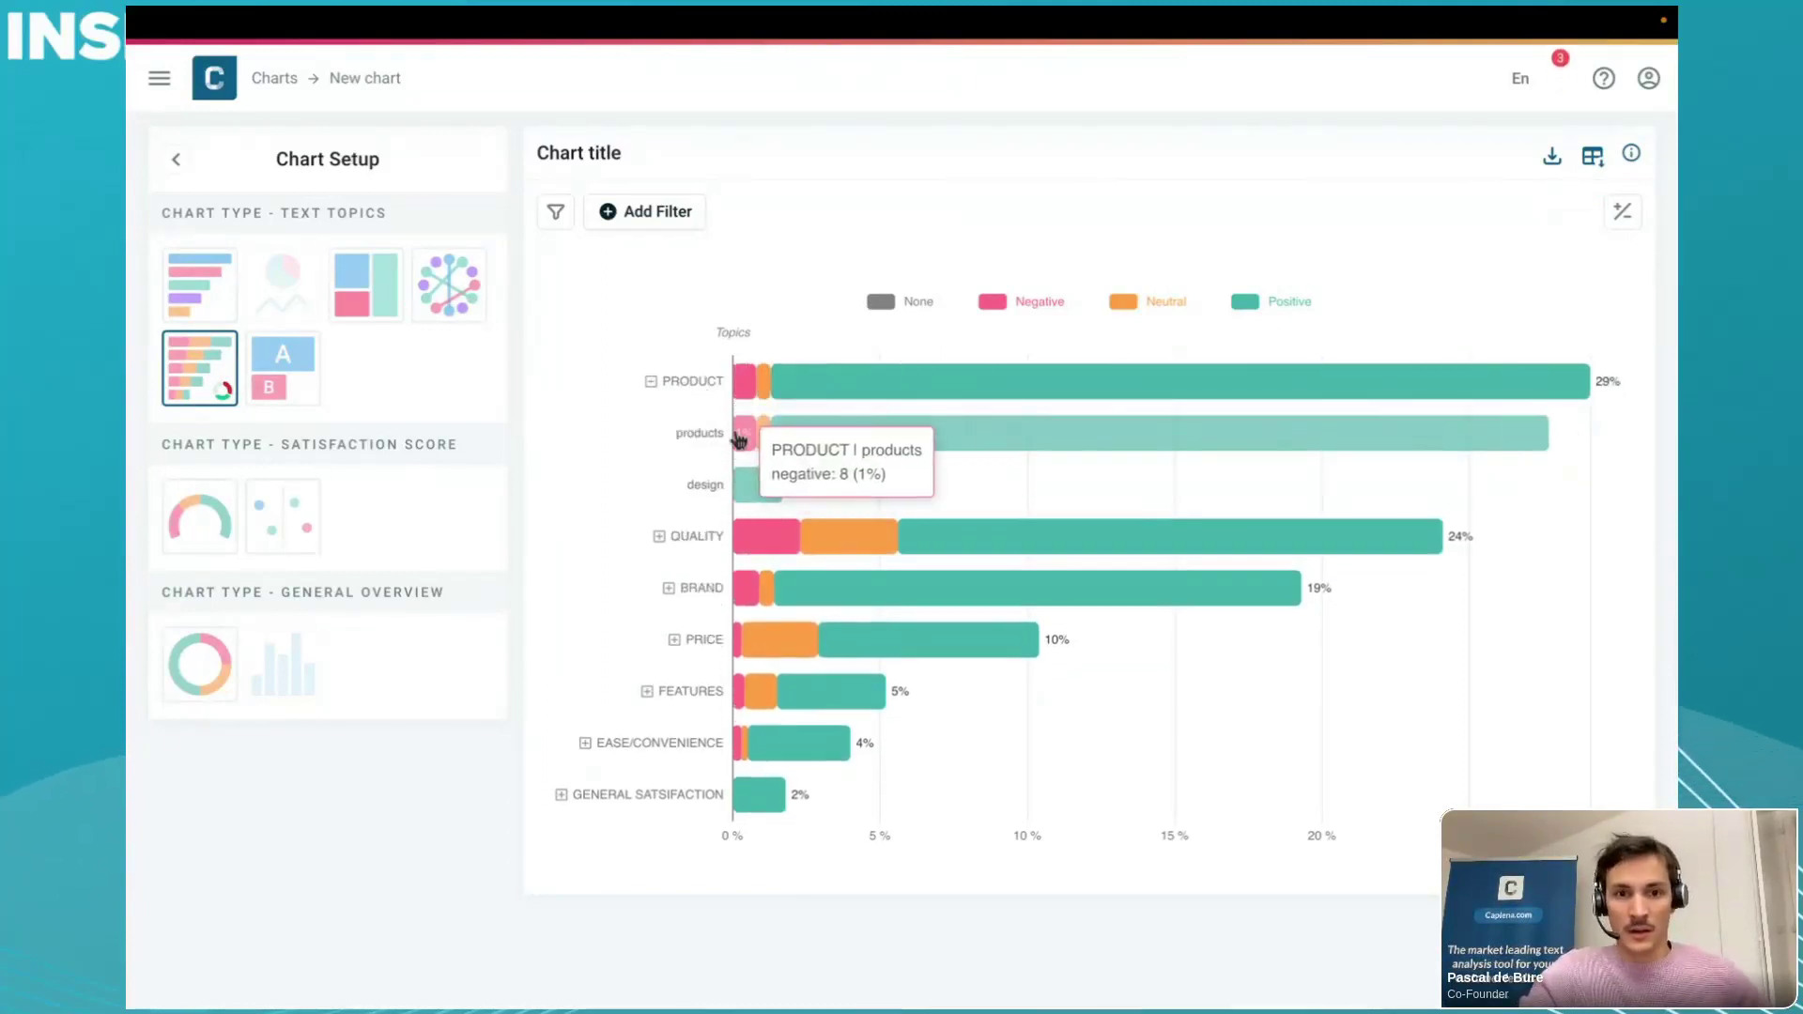
pyautogui.click(709, 541)
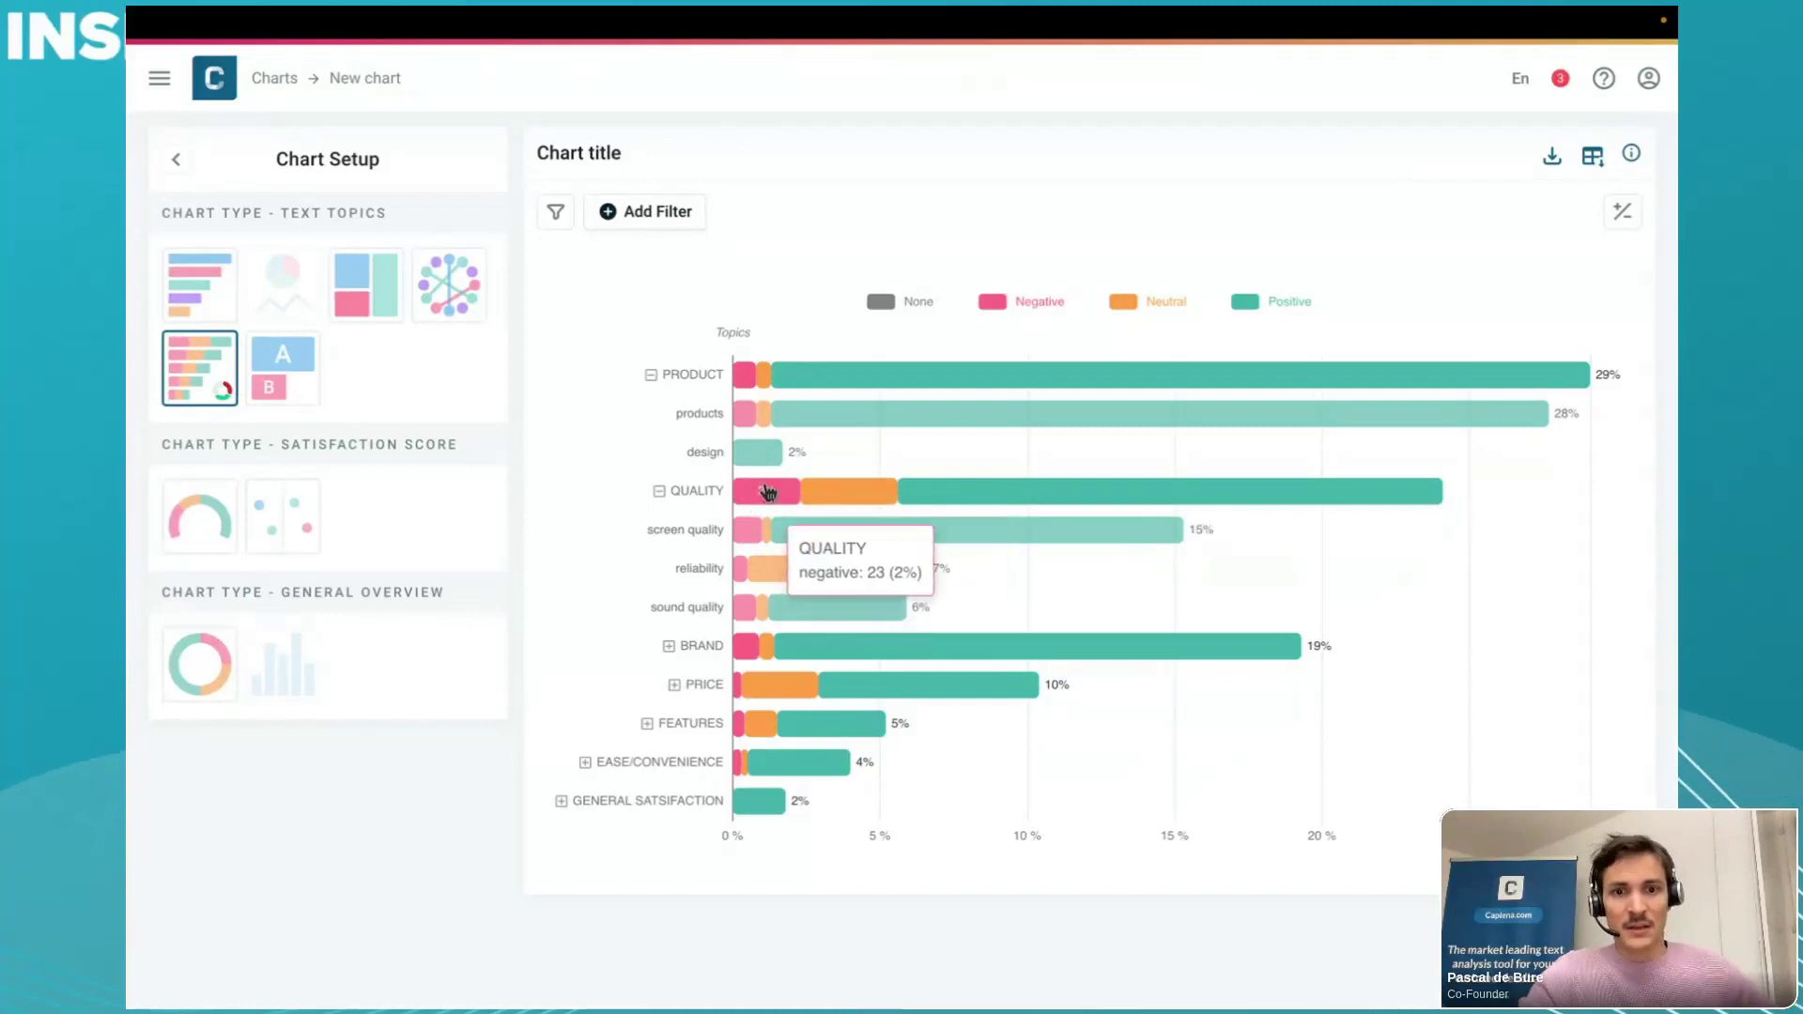
pyautogui.click(771, 496)
pyautogui.scroll(-4, 688, 580)
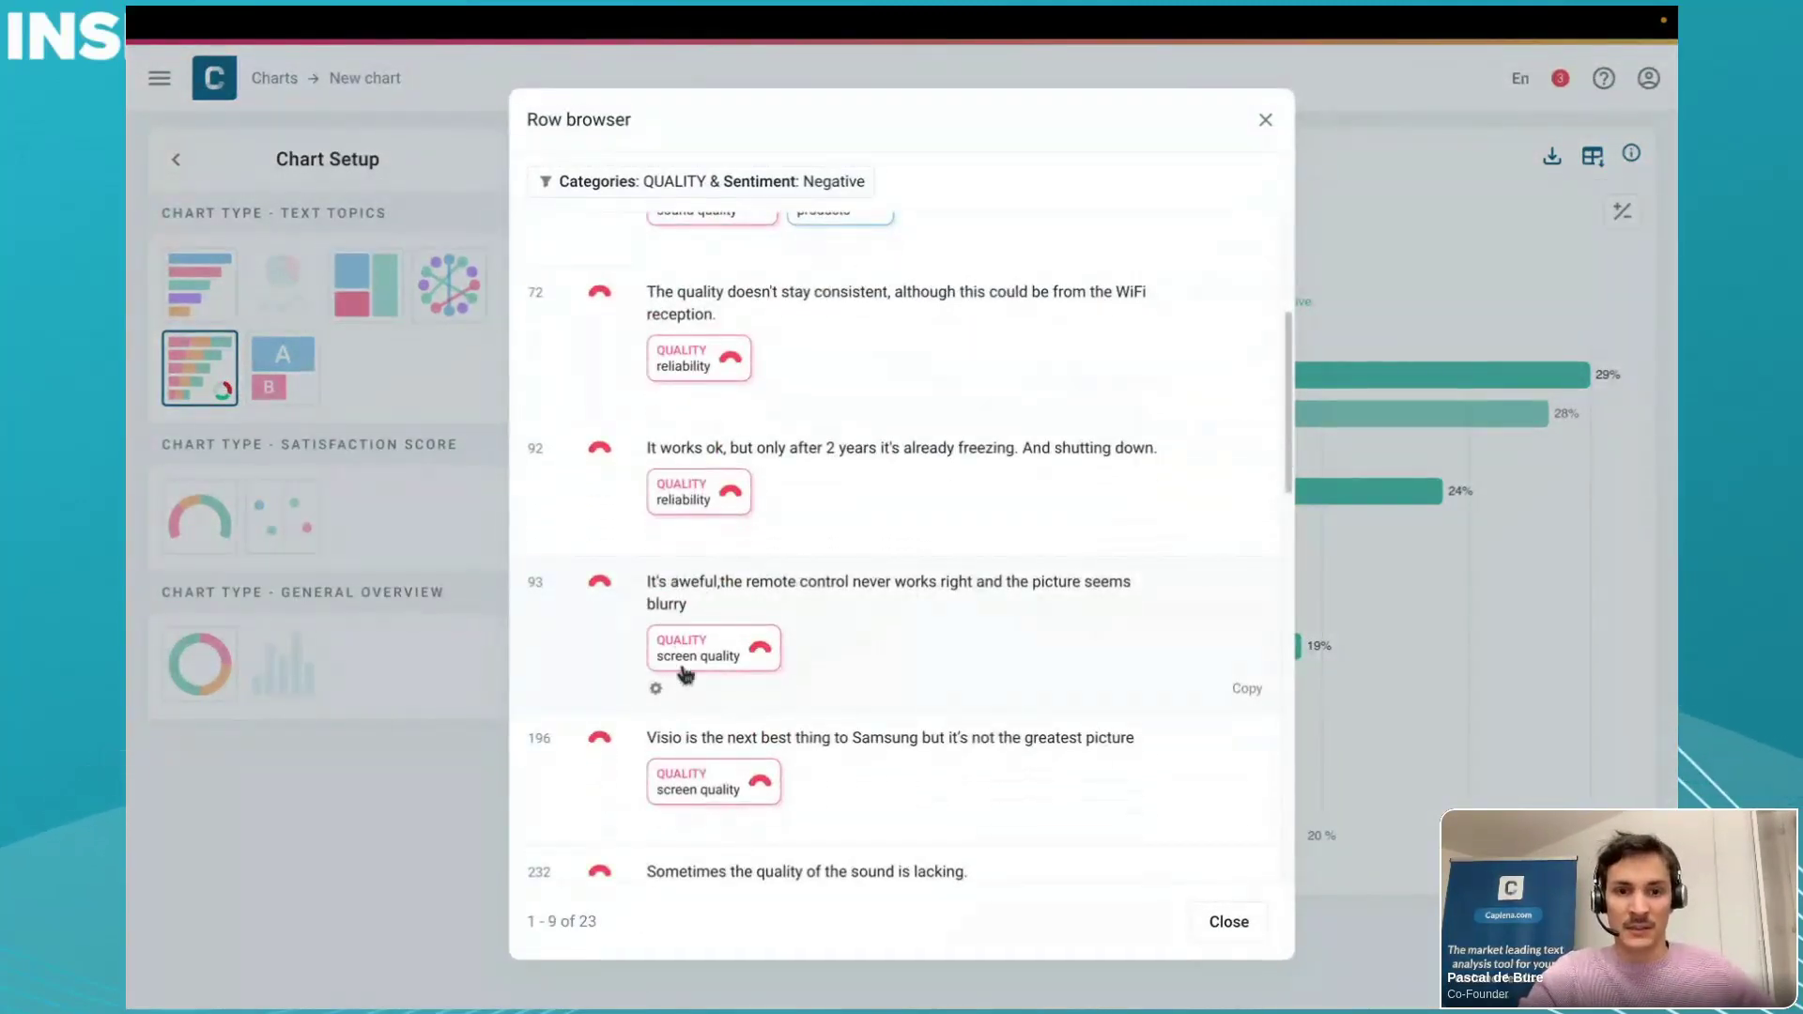
pyautogui.click(1268, 133)
pyautogui.moveTo(869, 615)
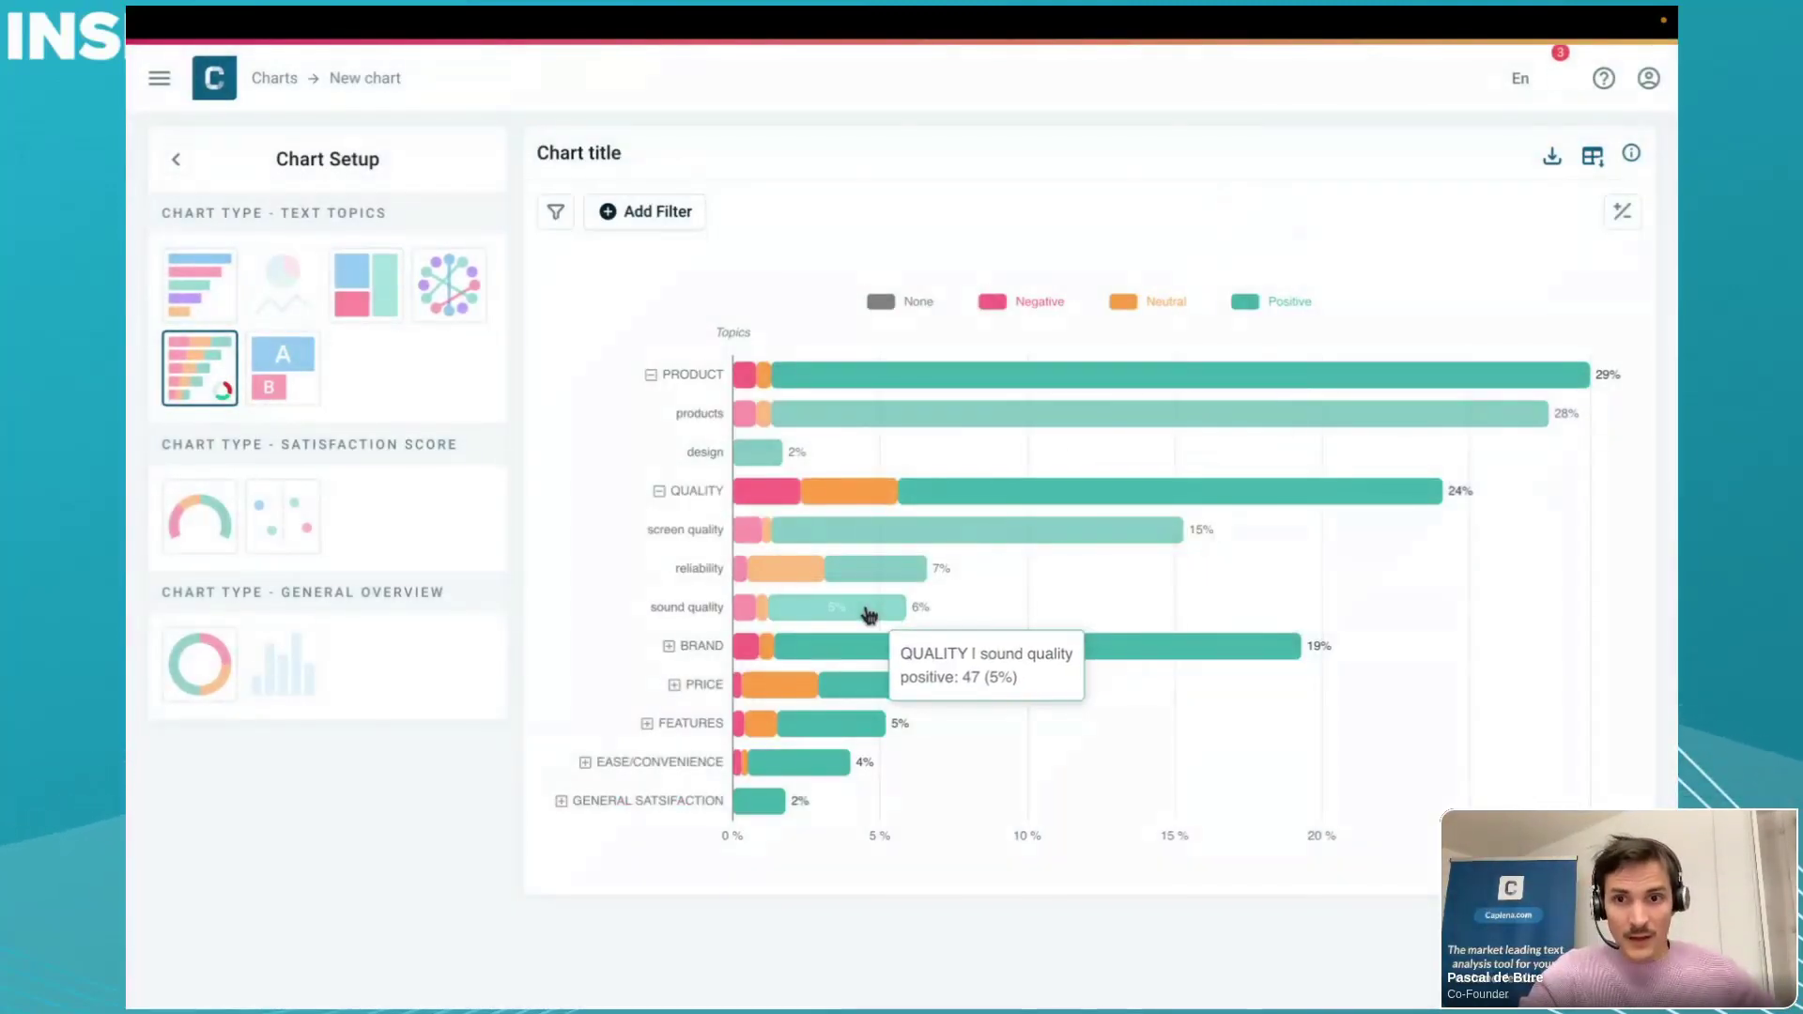
pyautogui.moveTo(784, 563)
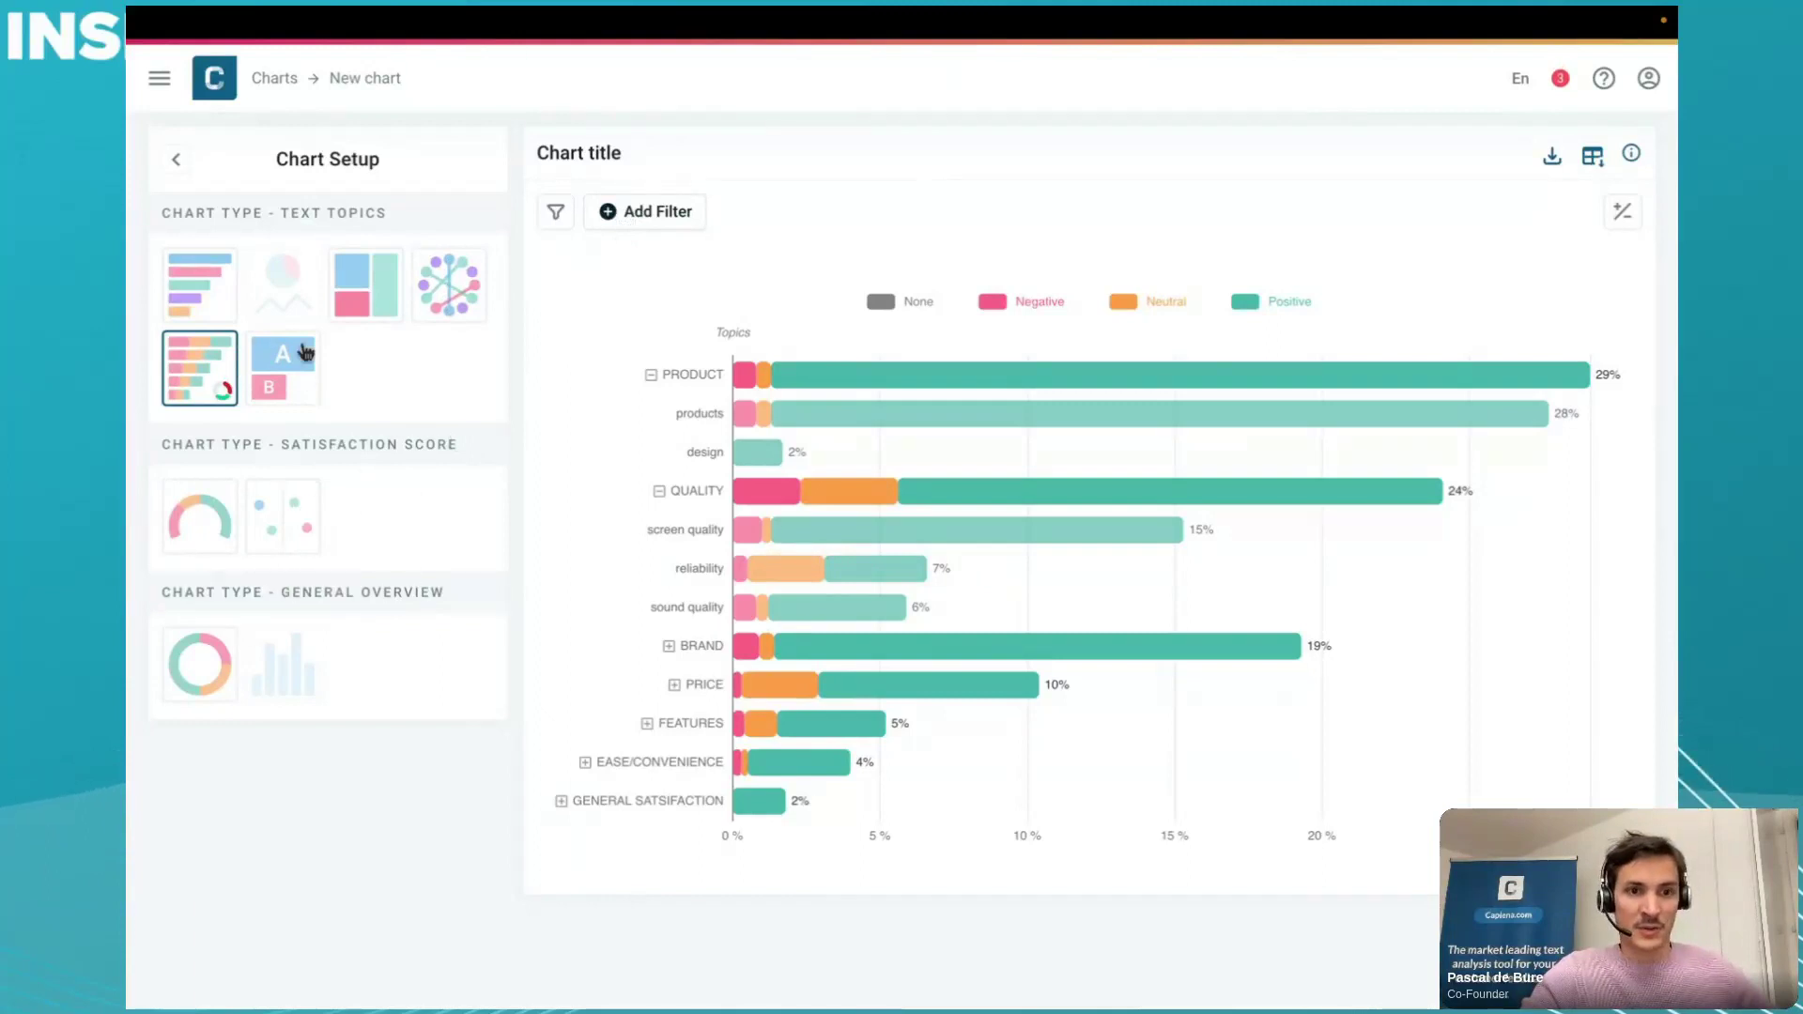
# - Switch to an A/B comparison of Overall versus Samsung by Manufacturer
pyautogui.click(283, 366)
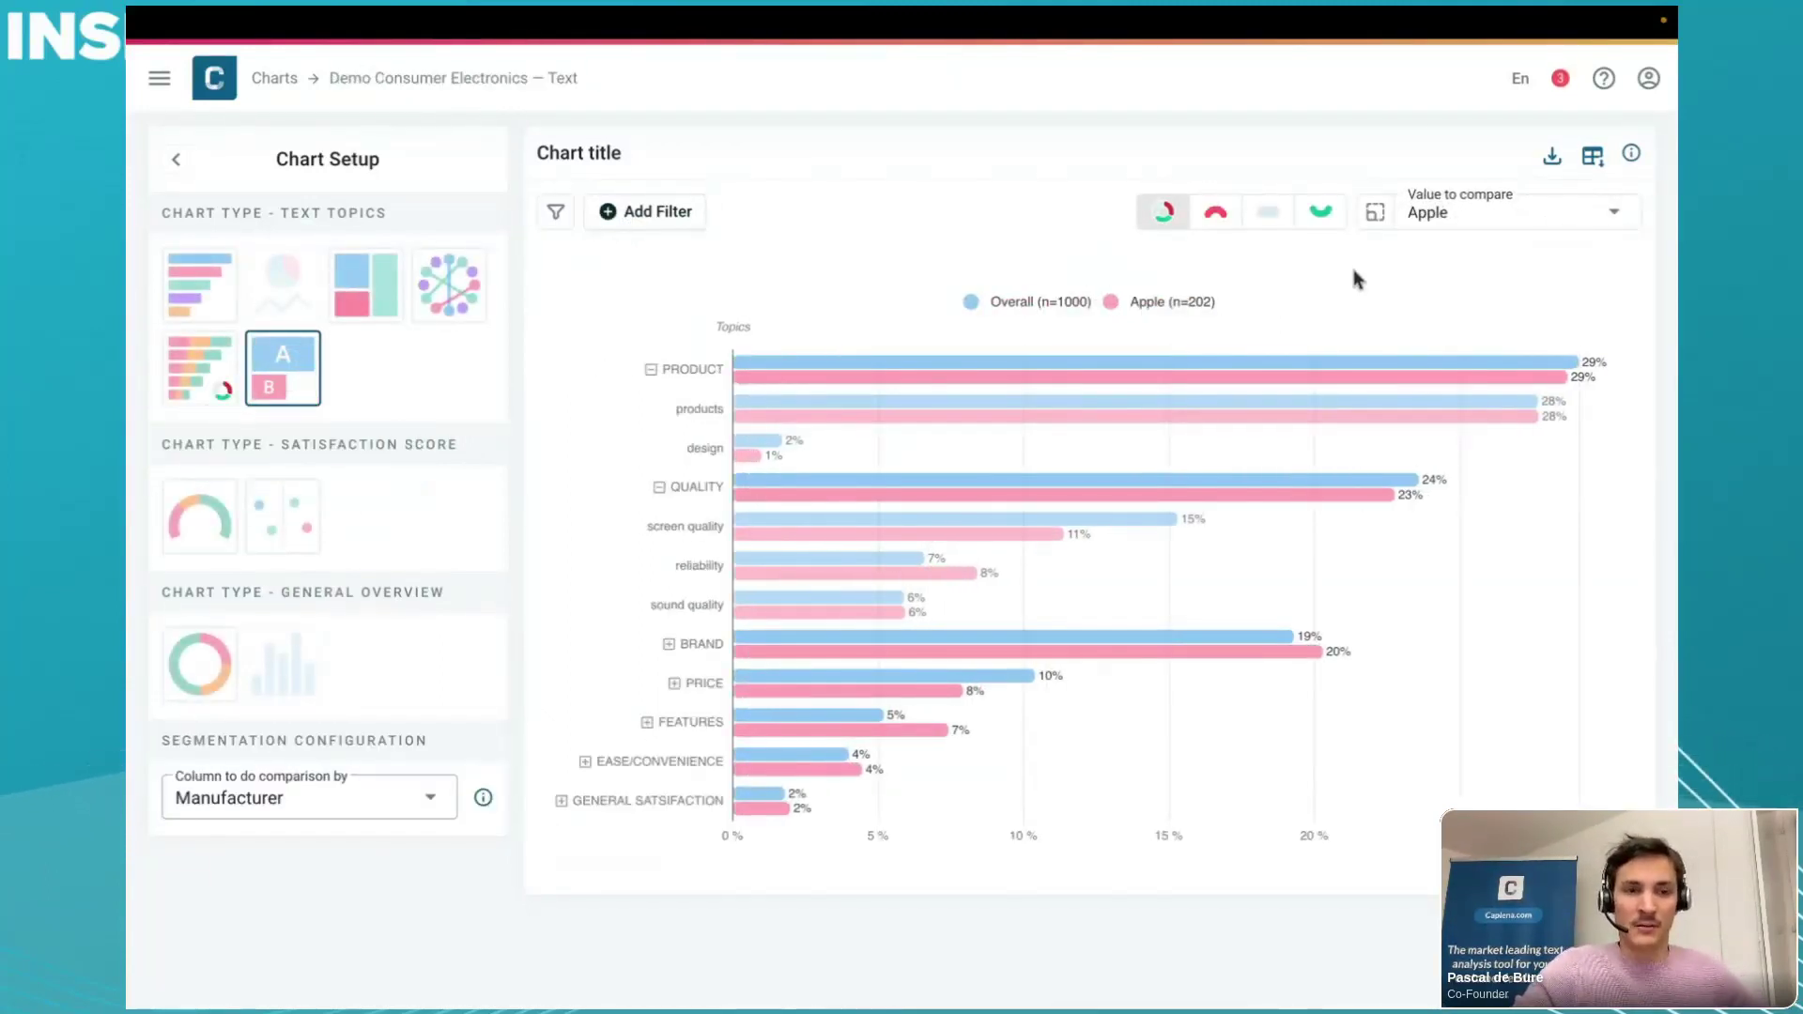
pyautogui.click(1500, 220)
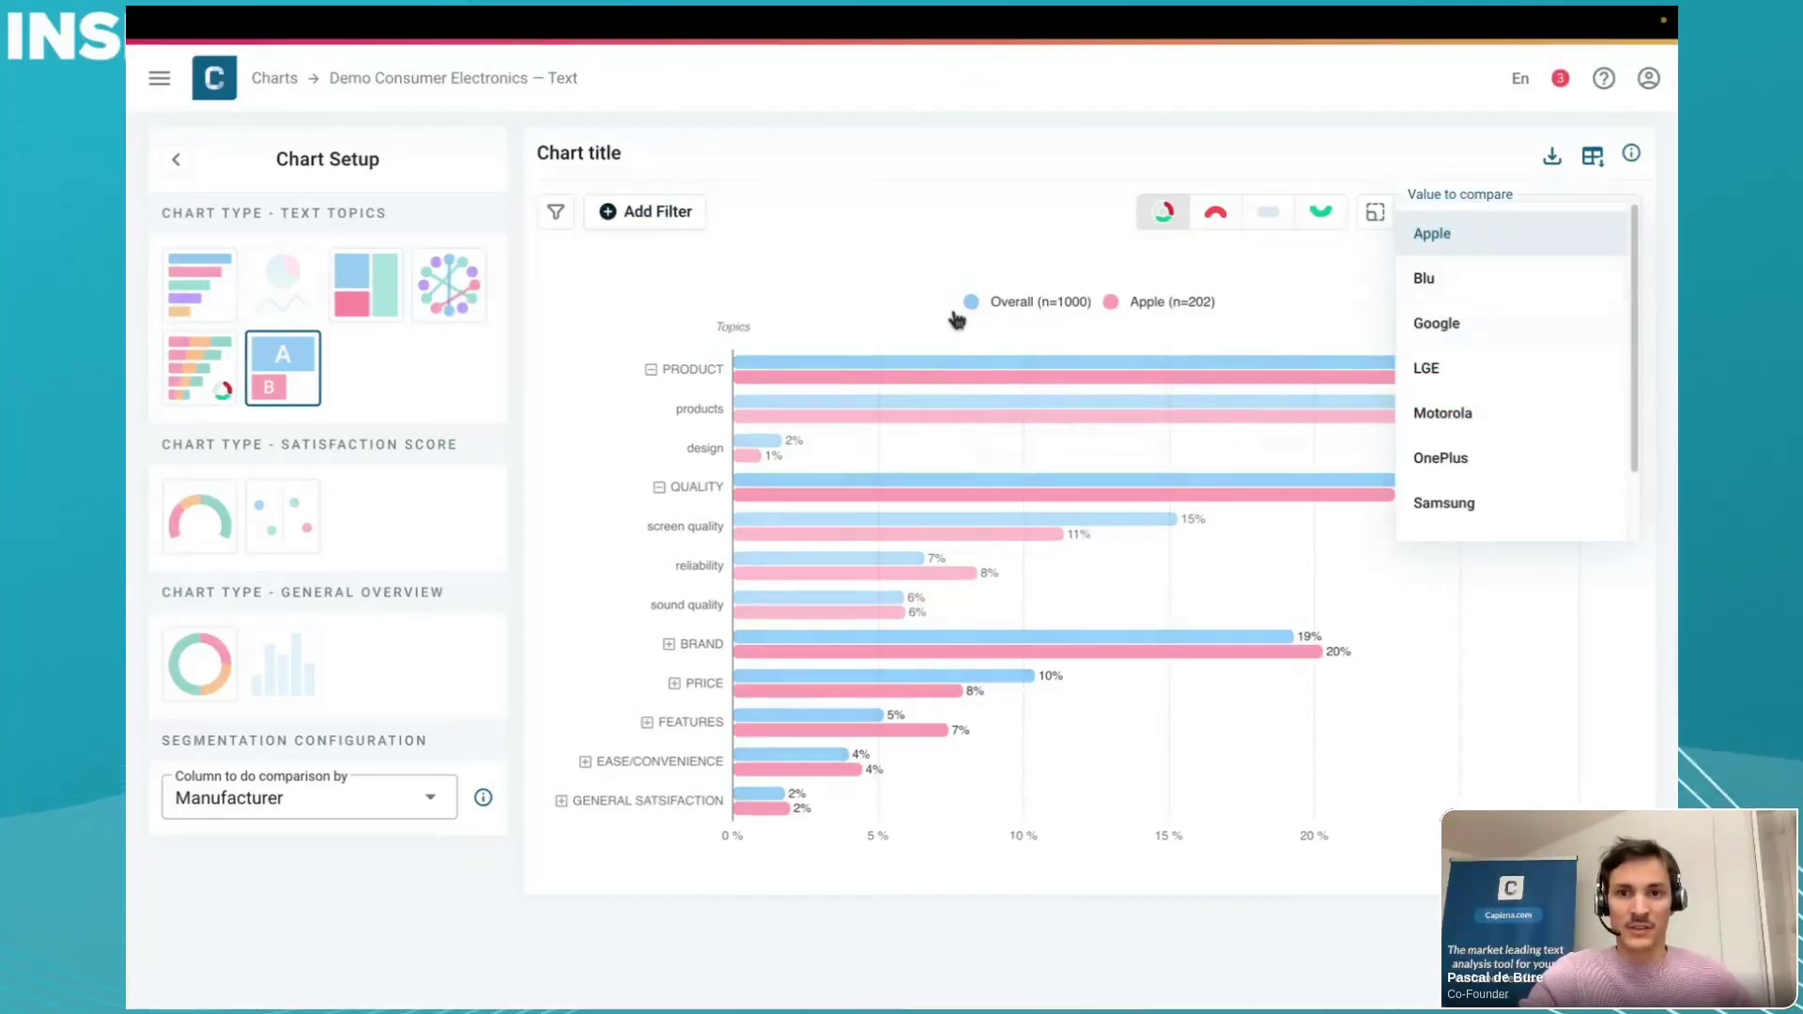
pyautogui.click(1462, 286)
pyautogui.click(1453, 211)
pyautogui.click(1435, 325)
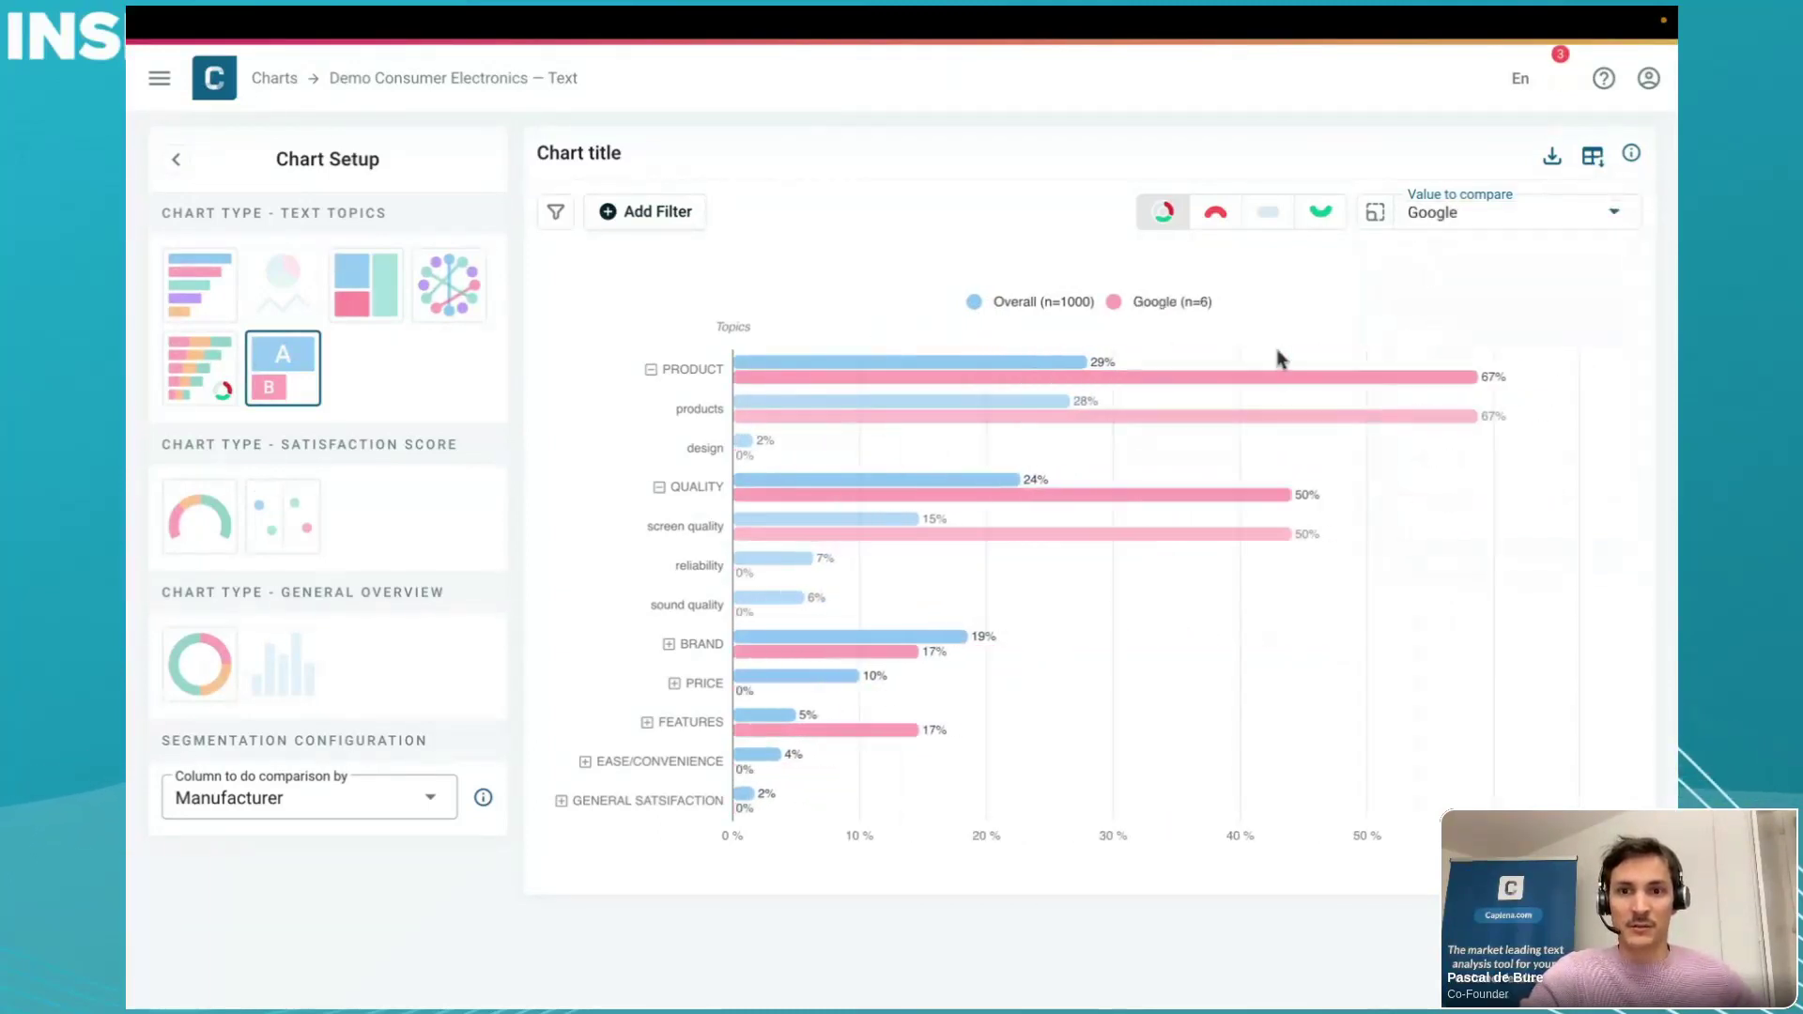
pyautogui.click(1439, 227)
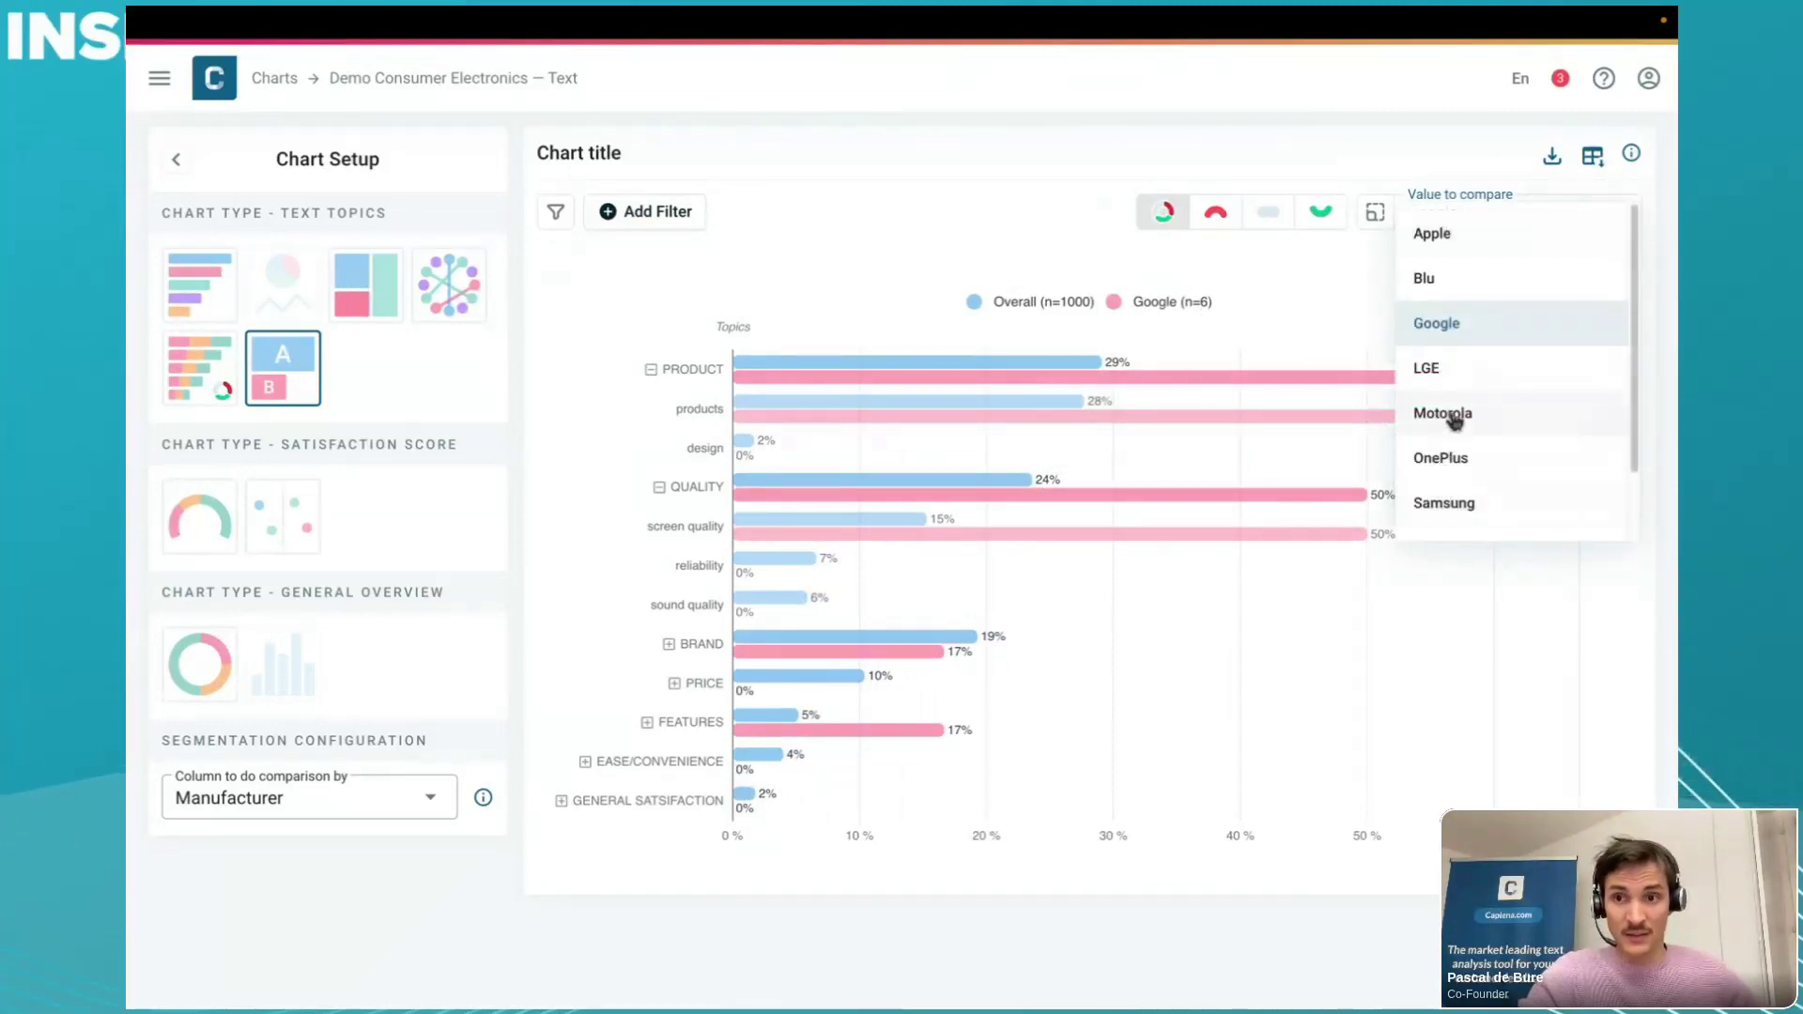
pyautogui.click(1454, 495)
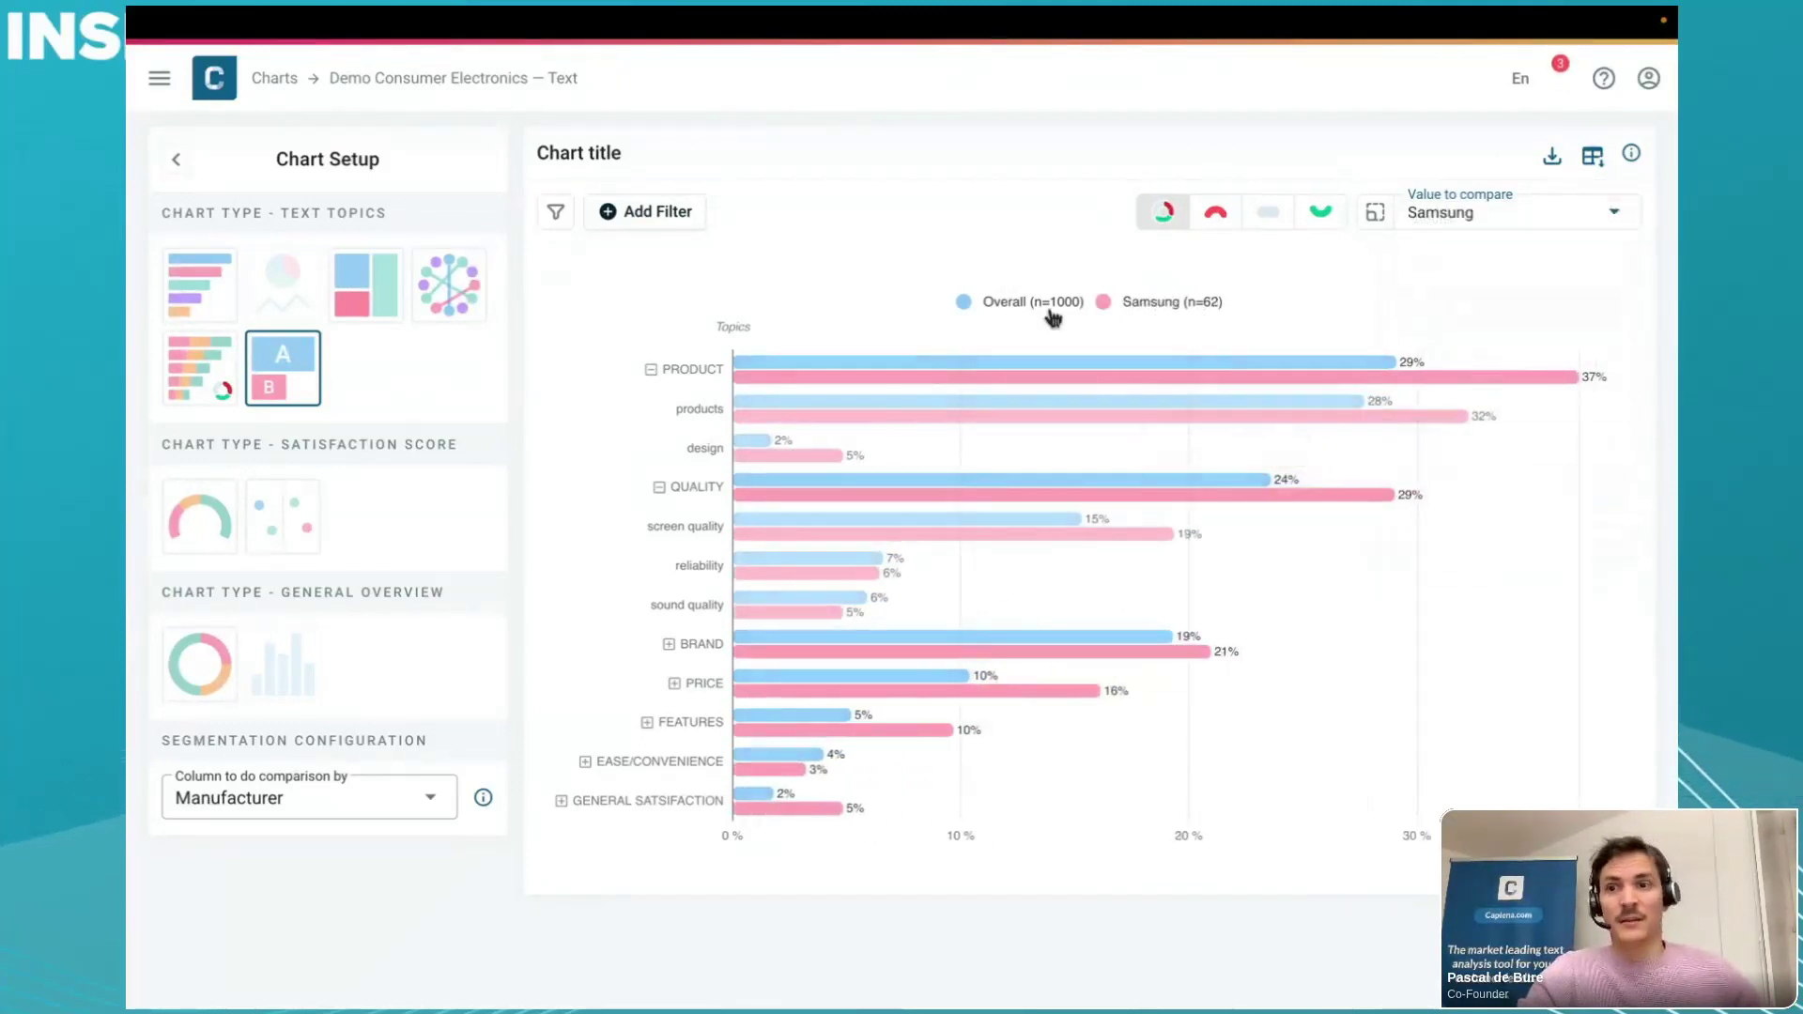
pyautogui.moveTo(768, 371)
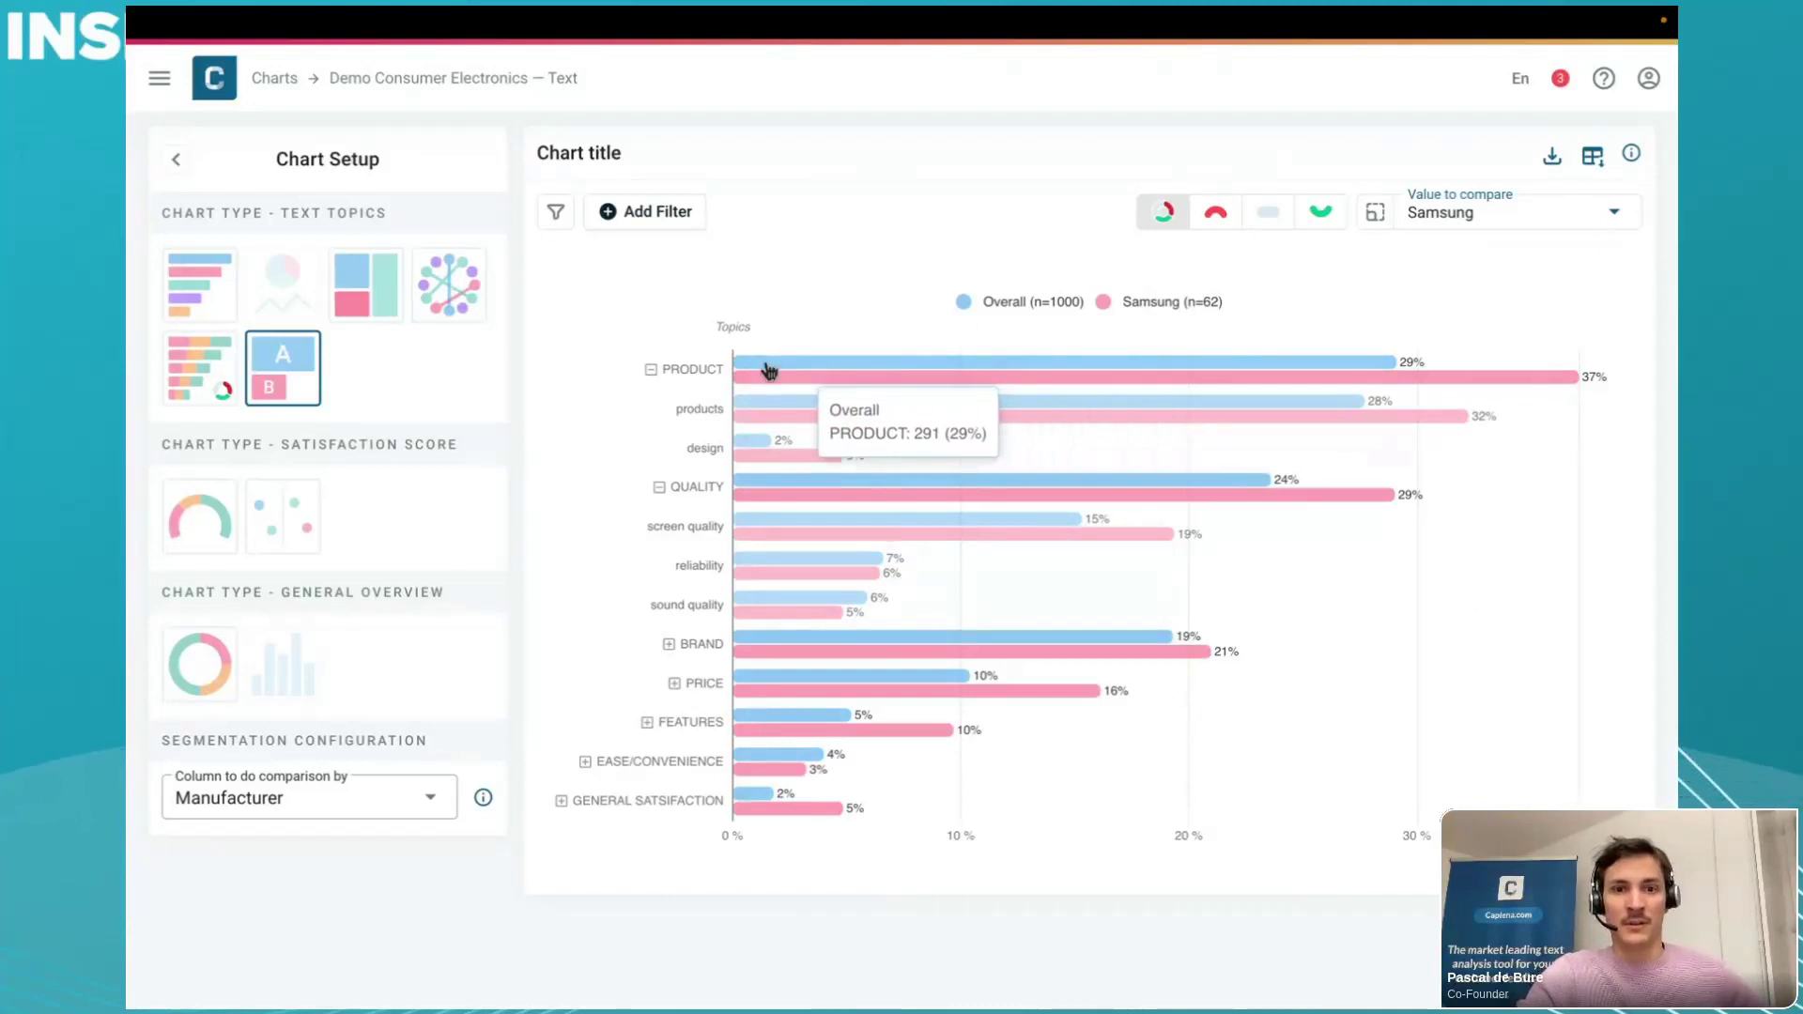
# - Limit the comparison to positive mentions, showing PRODUCT 28% versus 35%
pyautogui.click(1219, 221)
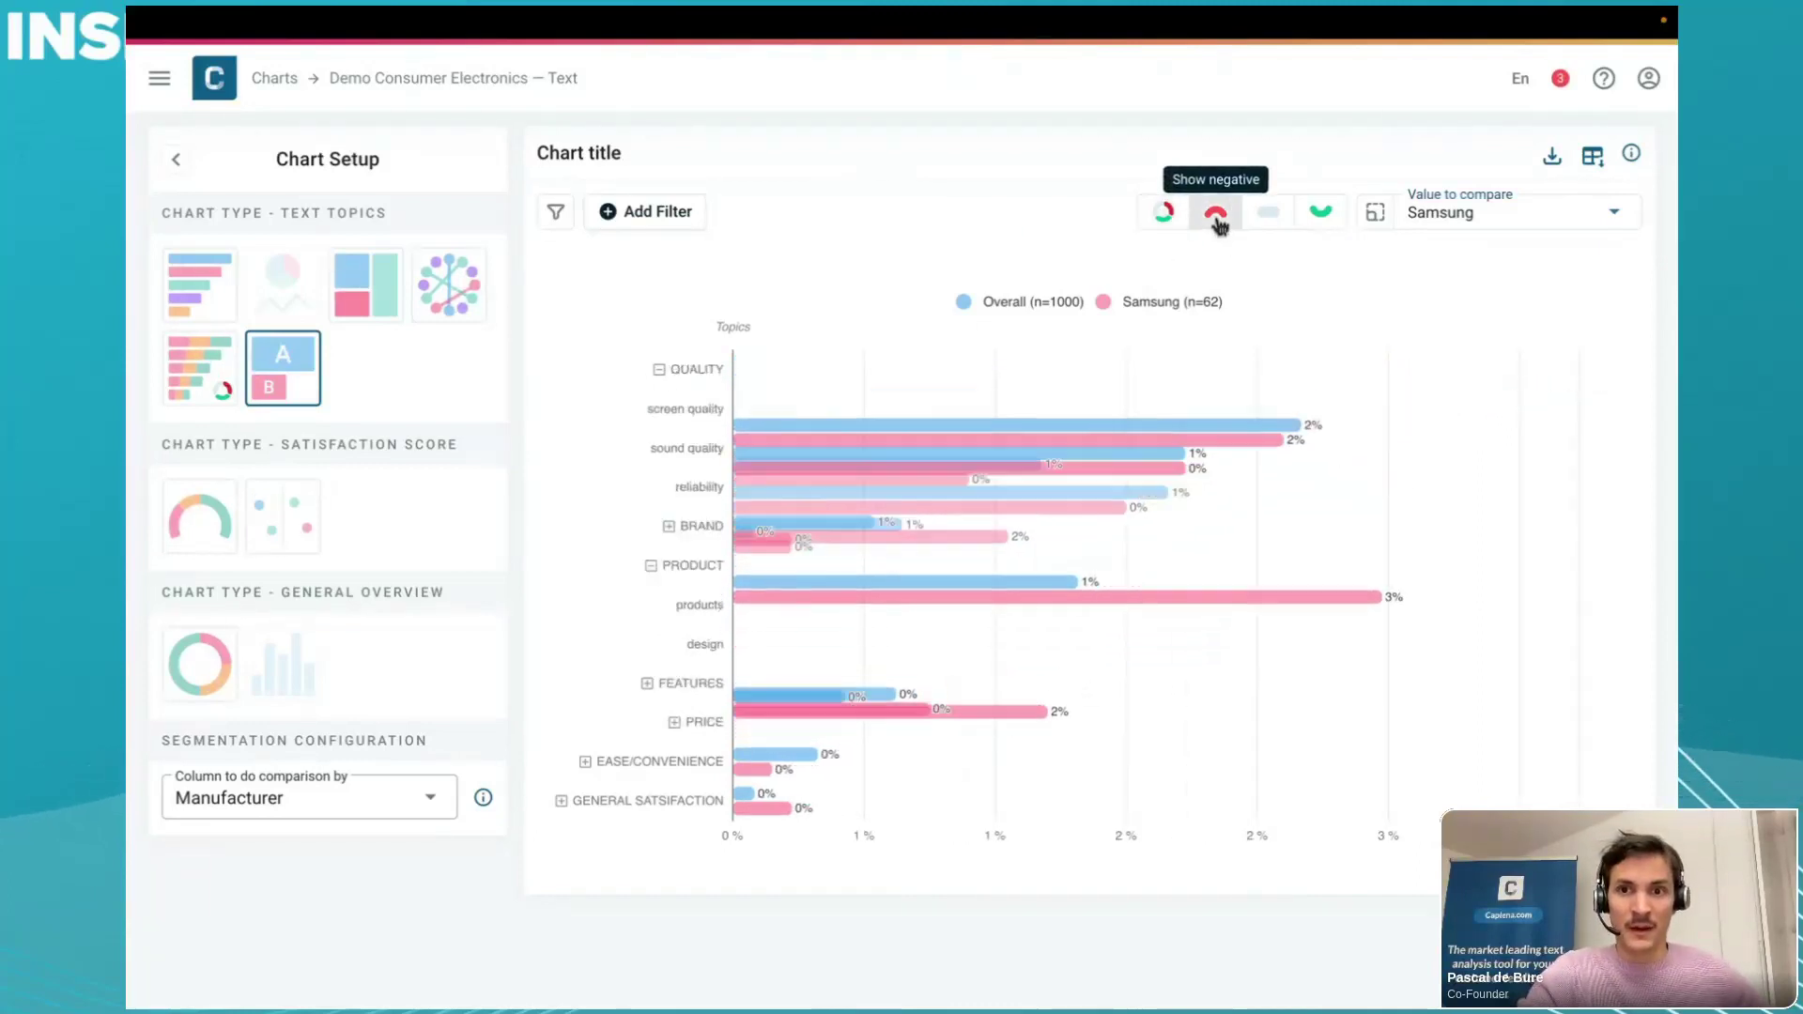
pyautogui.click(1268, 216)
pyautogui.click(1321, 218)
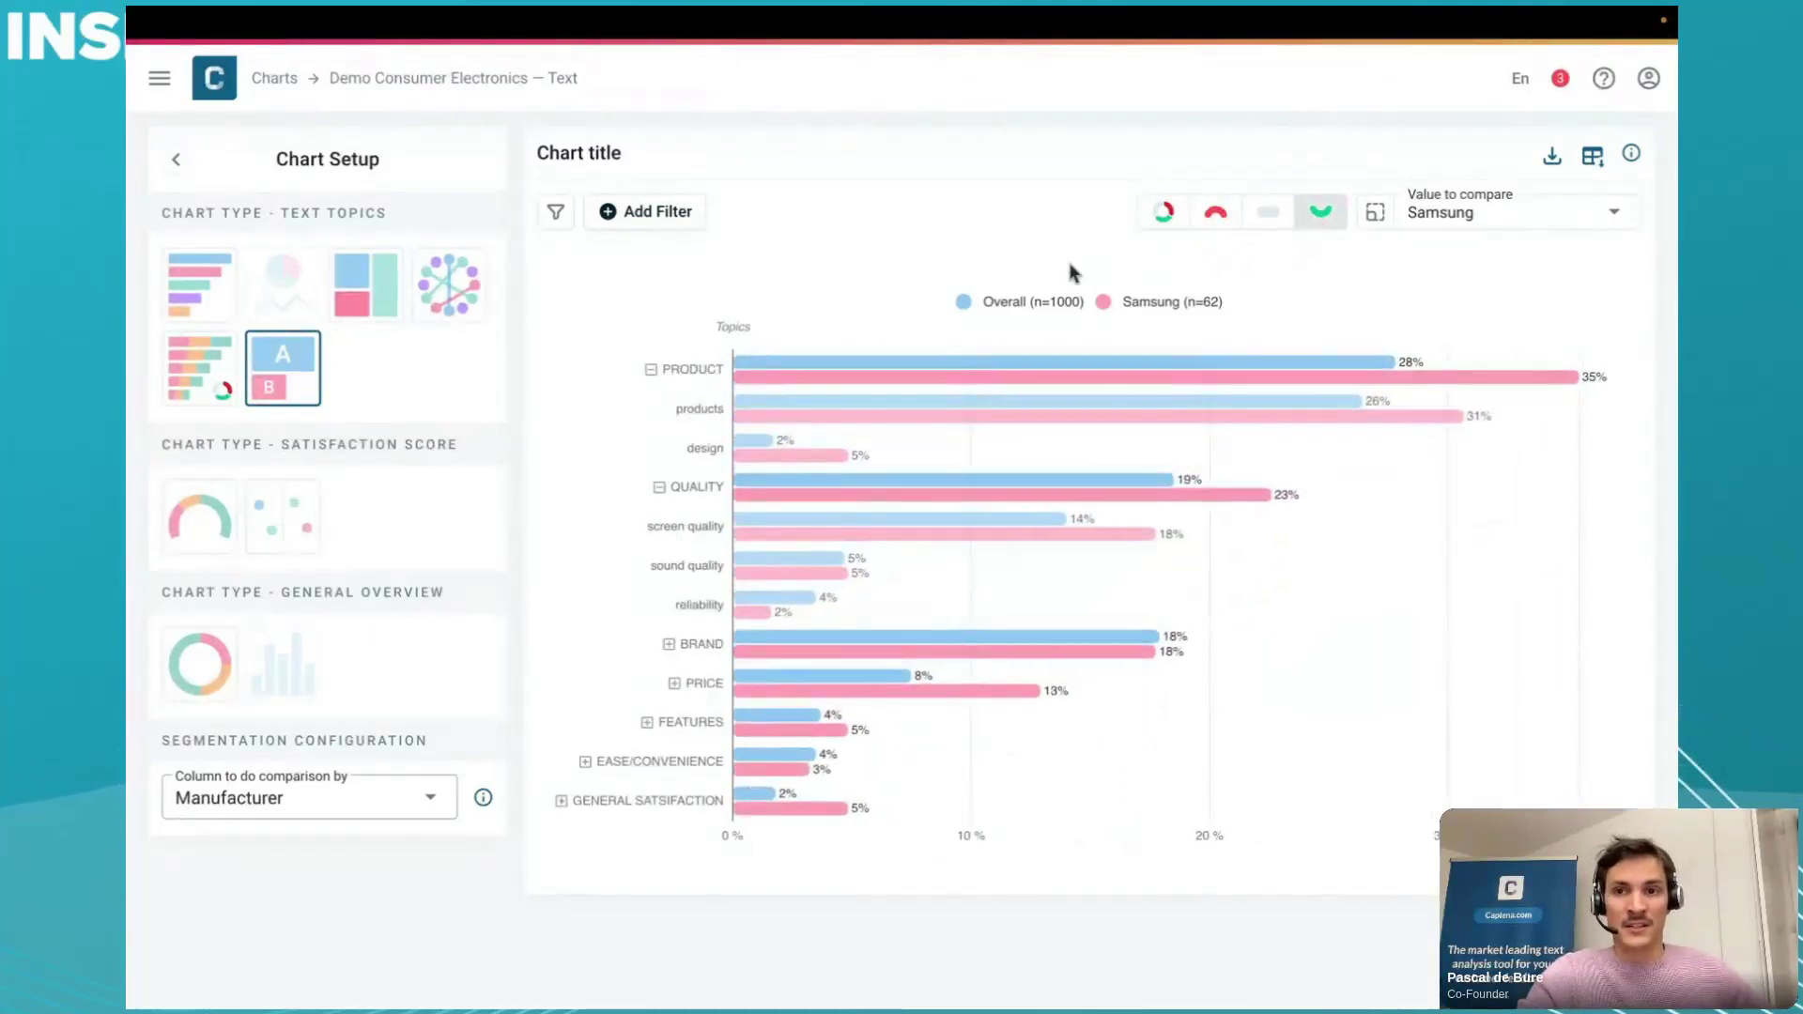
pyautogui.moveTo(1043, 390)
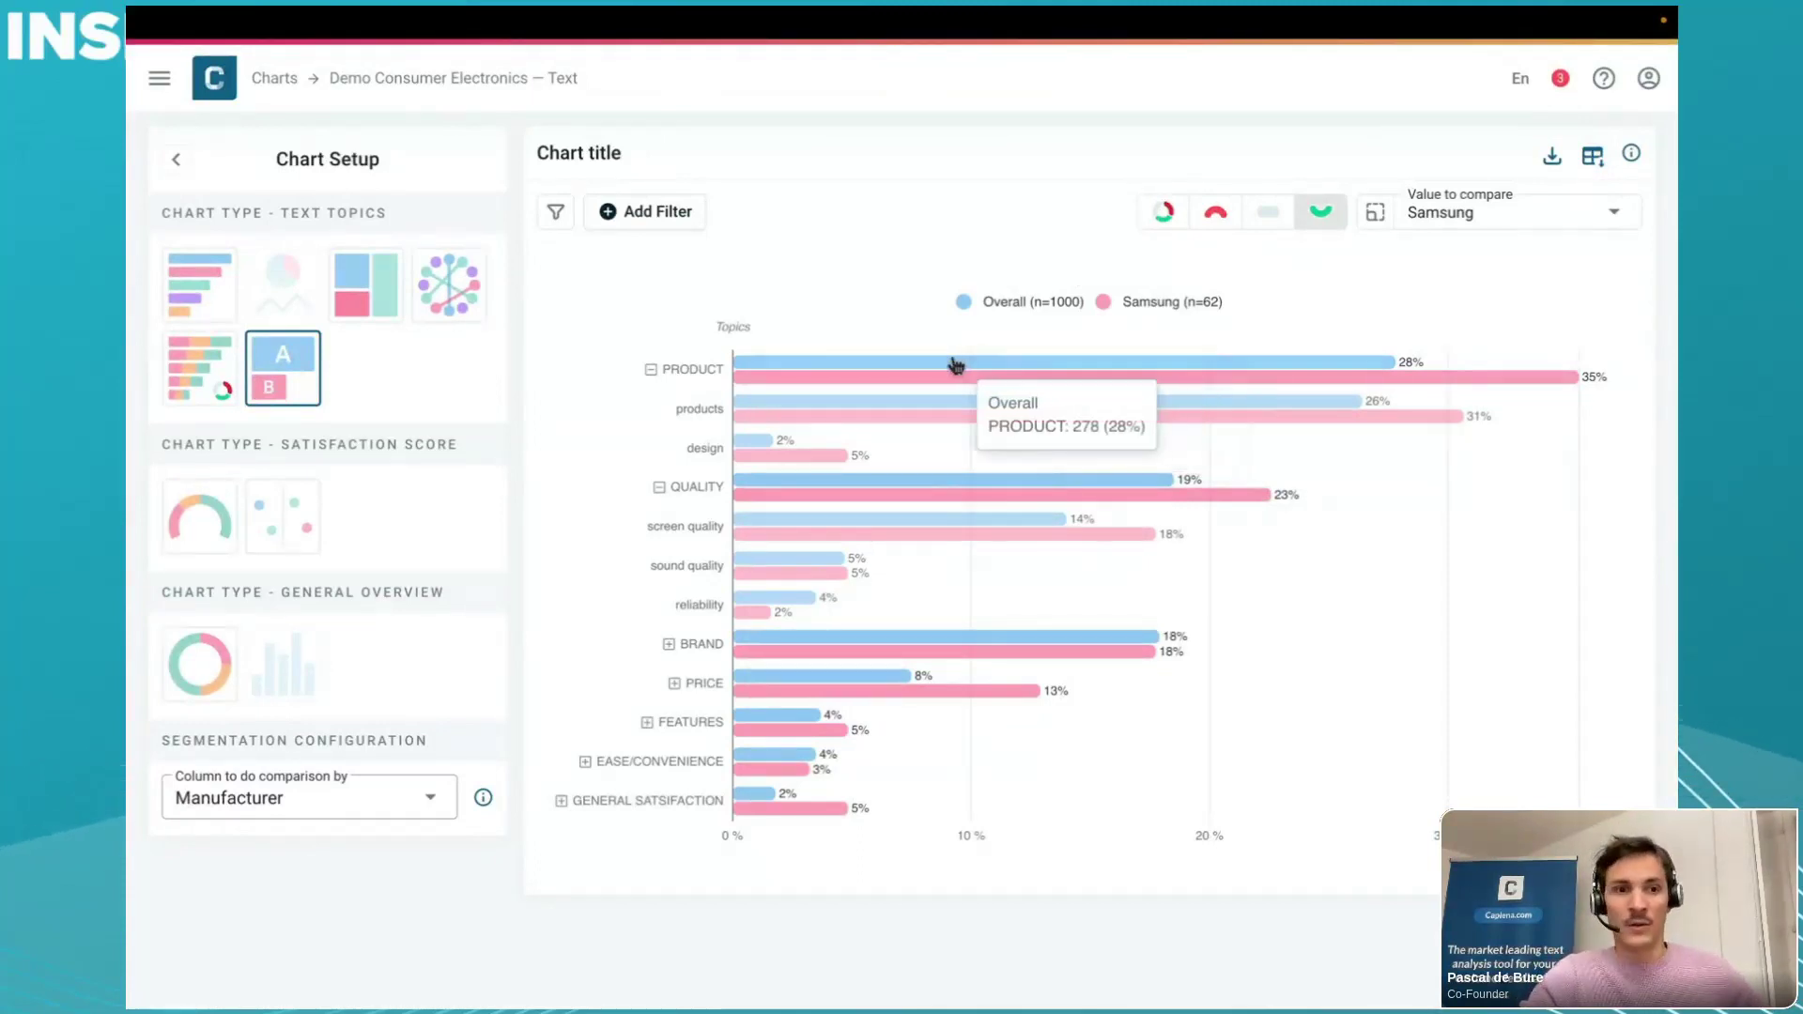
# - Switch the chart to Driver analysis: Scatter and open the screen quality point's negative comments
pyautogui.click(291, 528)
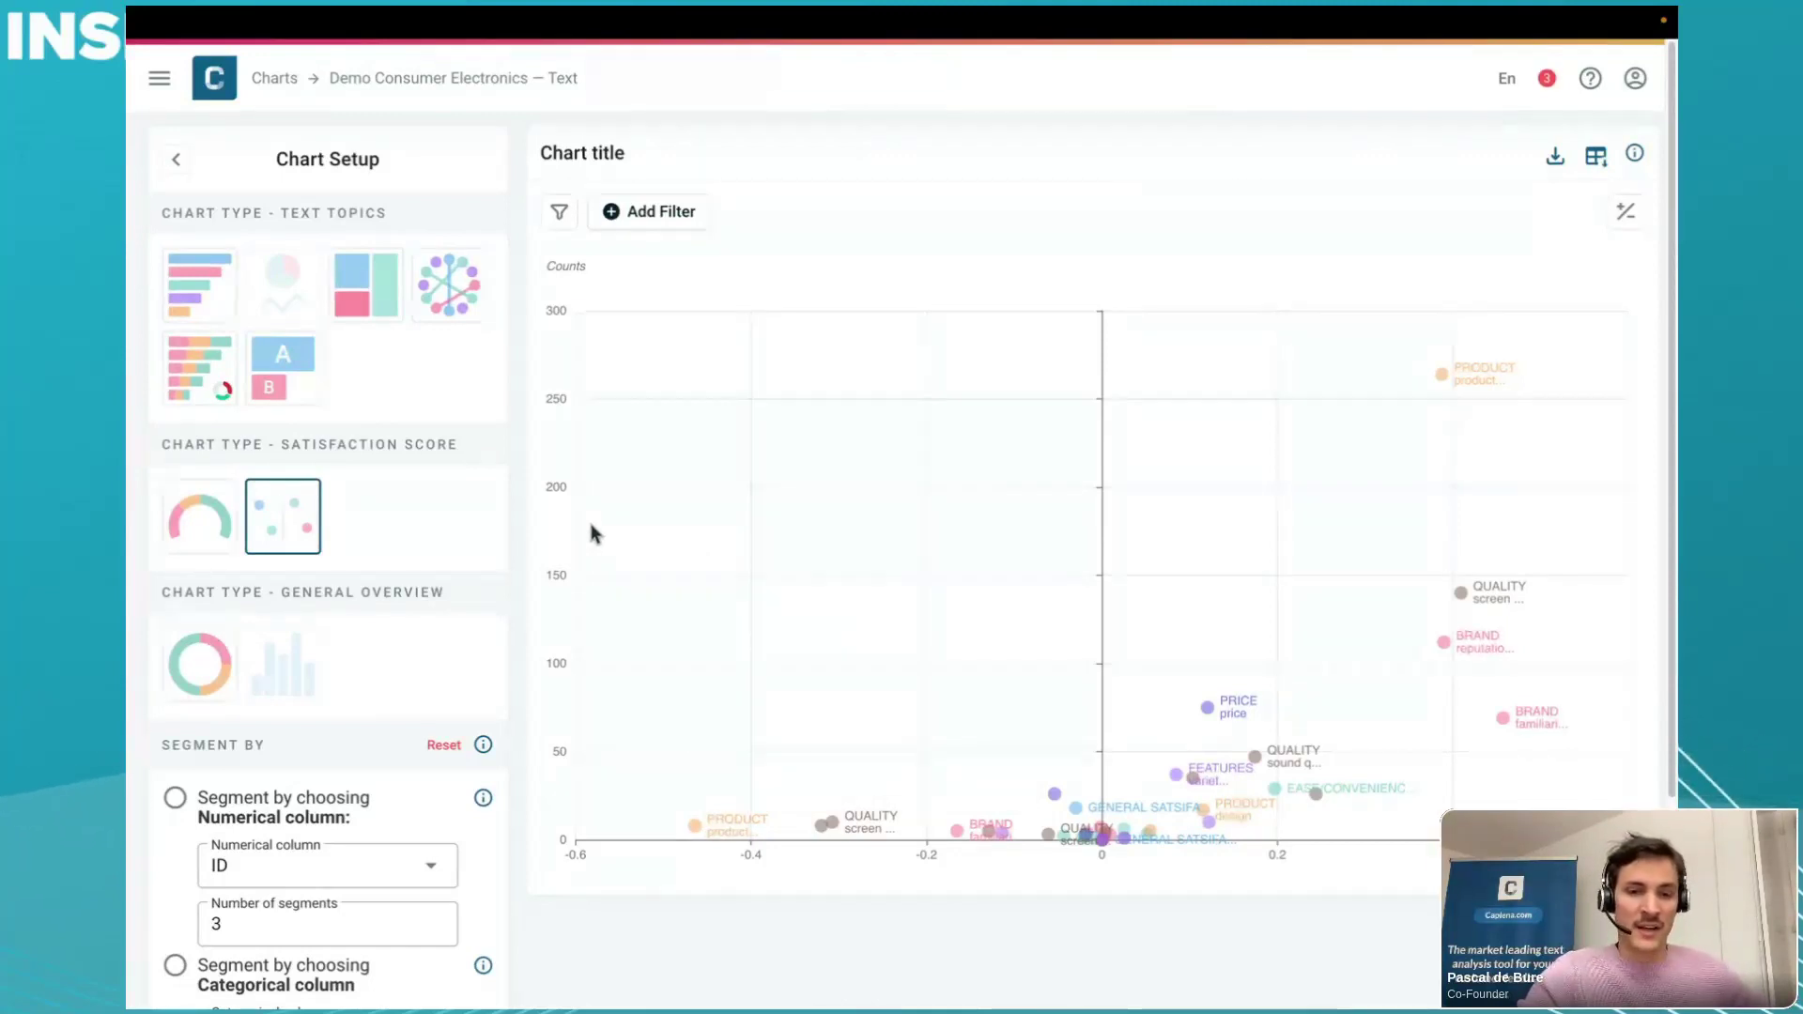
pyautogui.moveTo(749, 833)
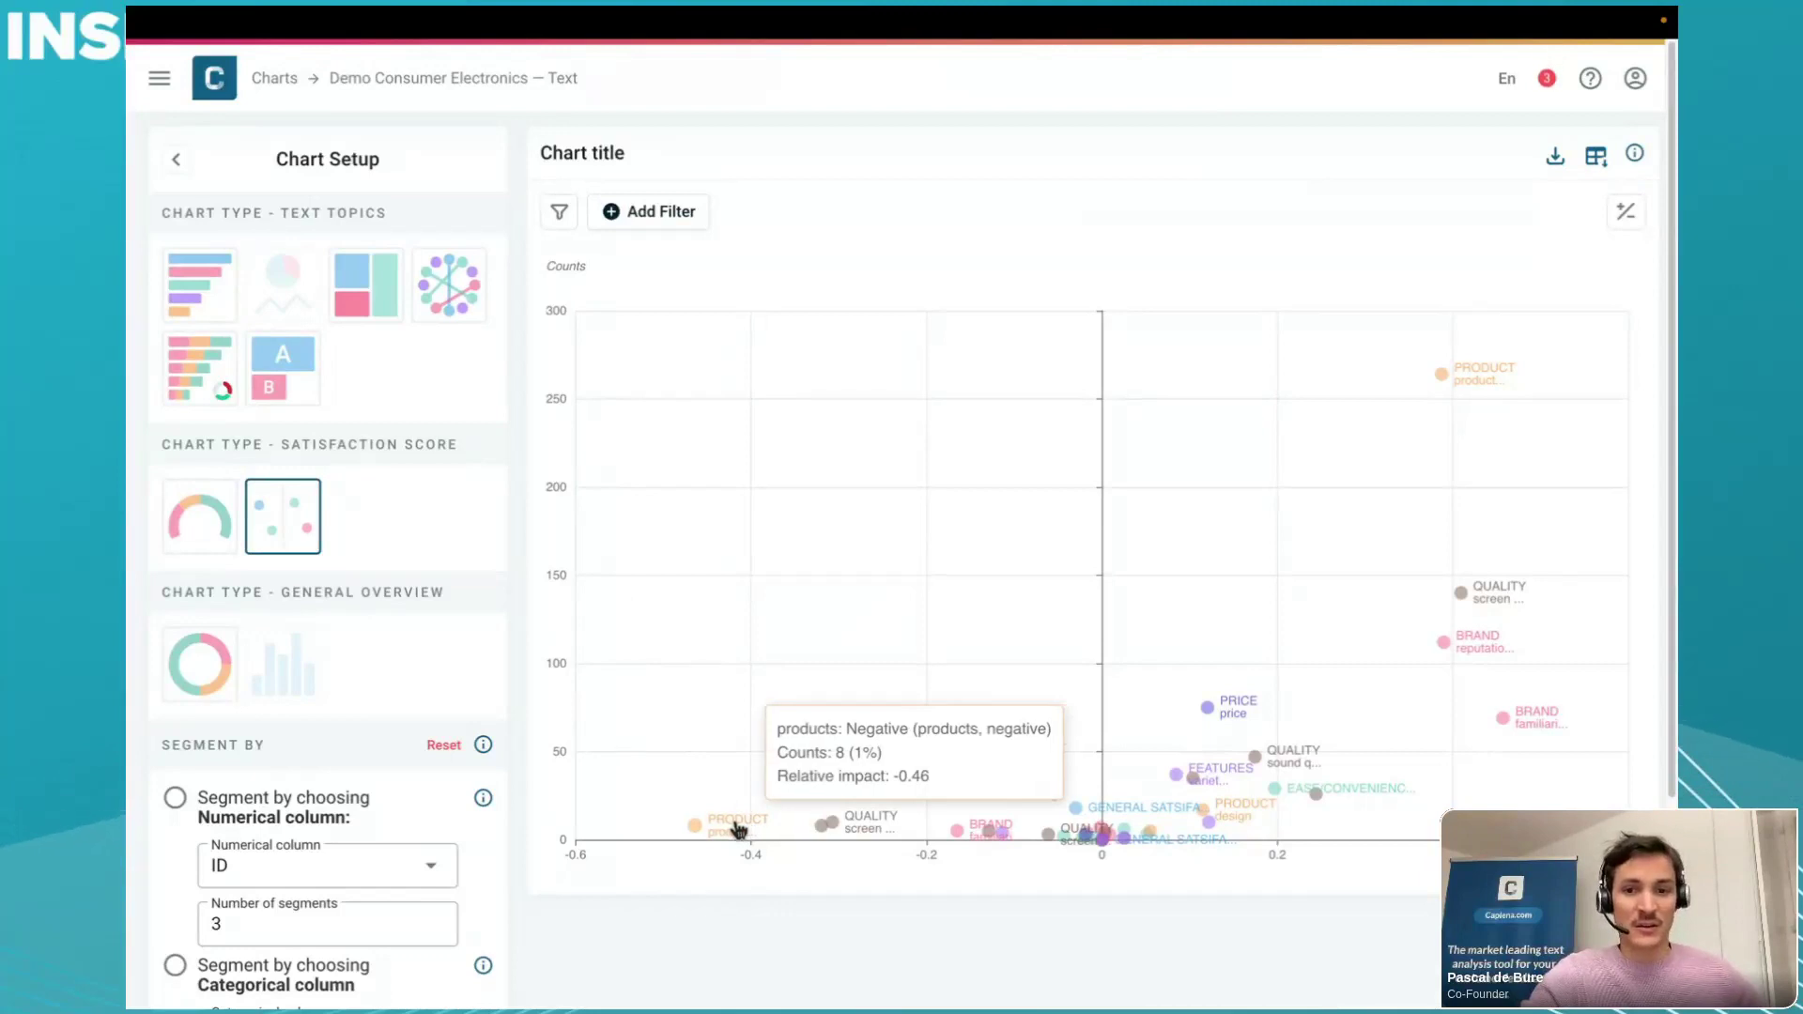
pyautogui.moveTo(832, 824)
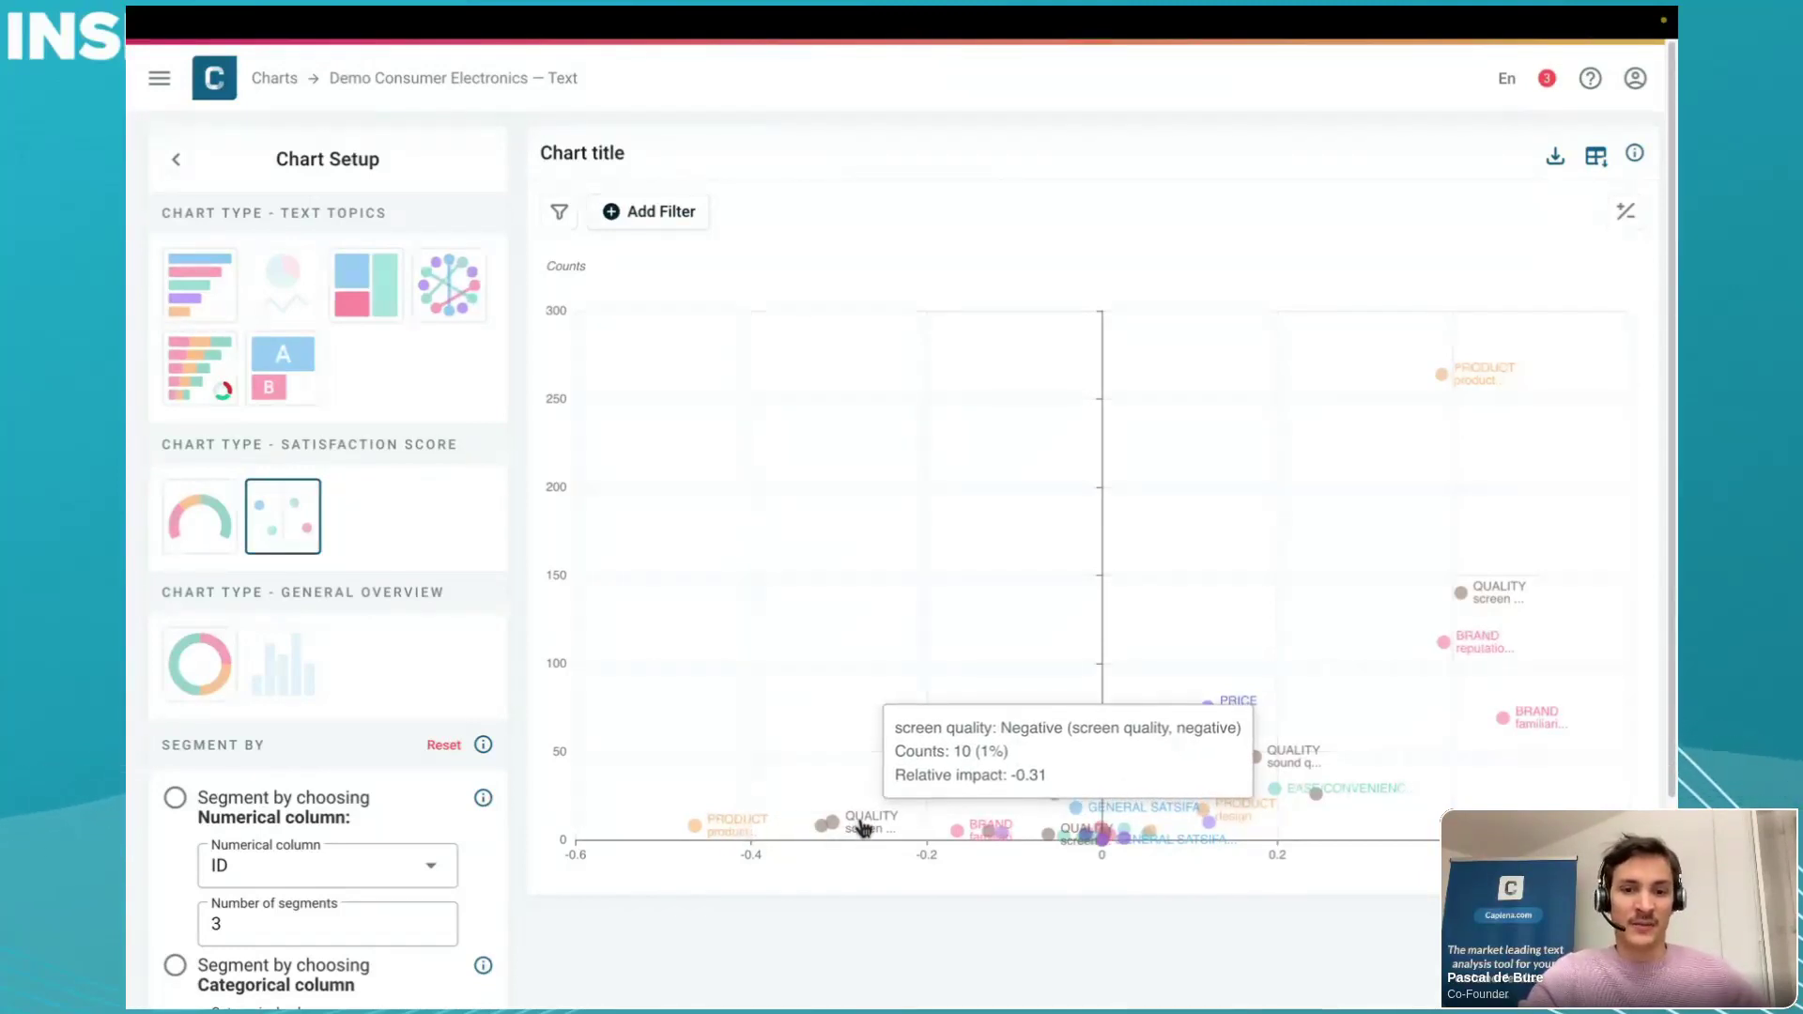
pyautogui.click(863, 827)
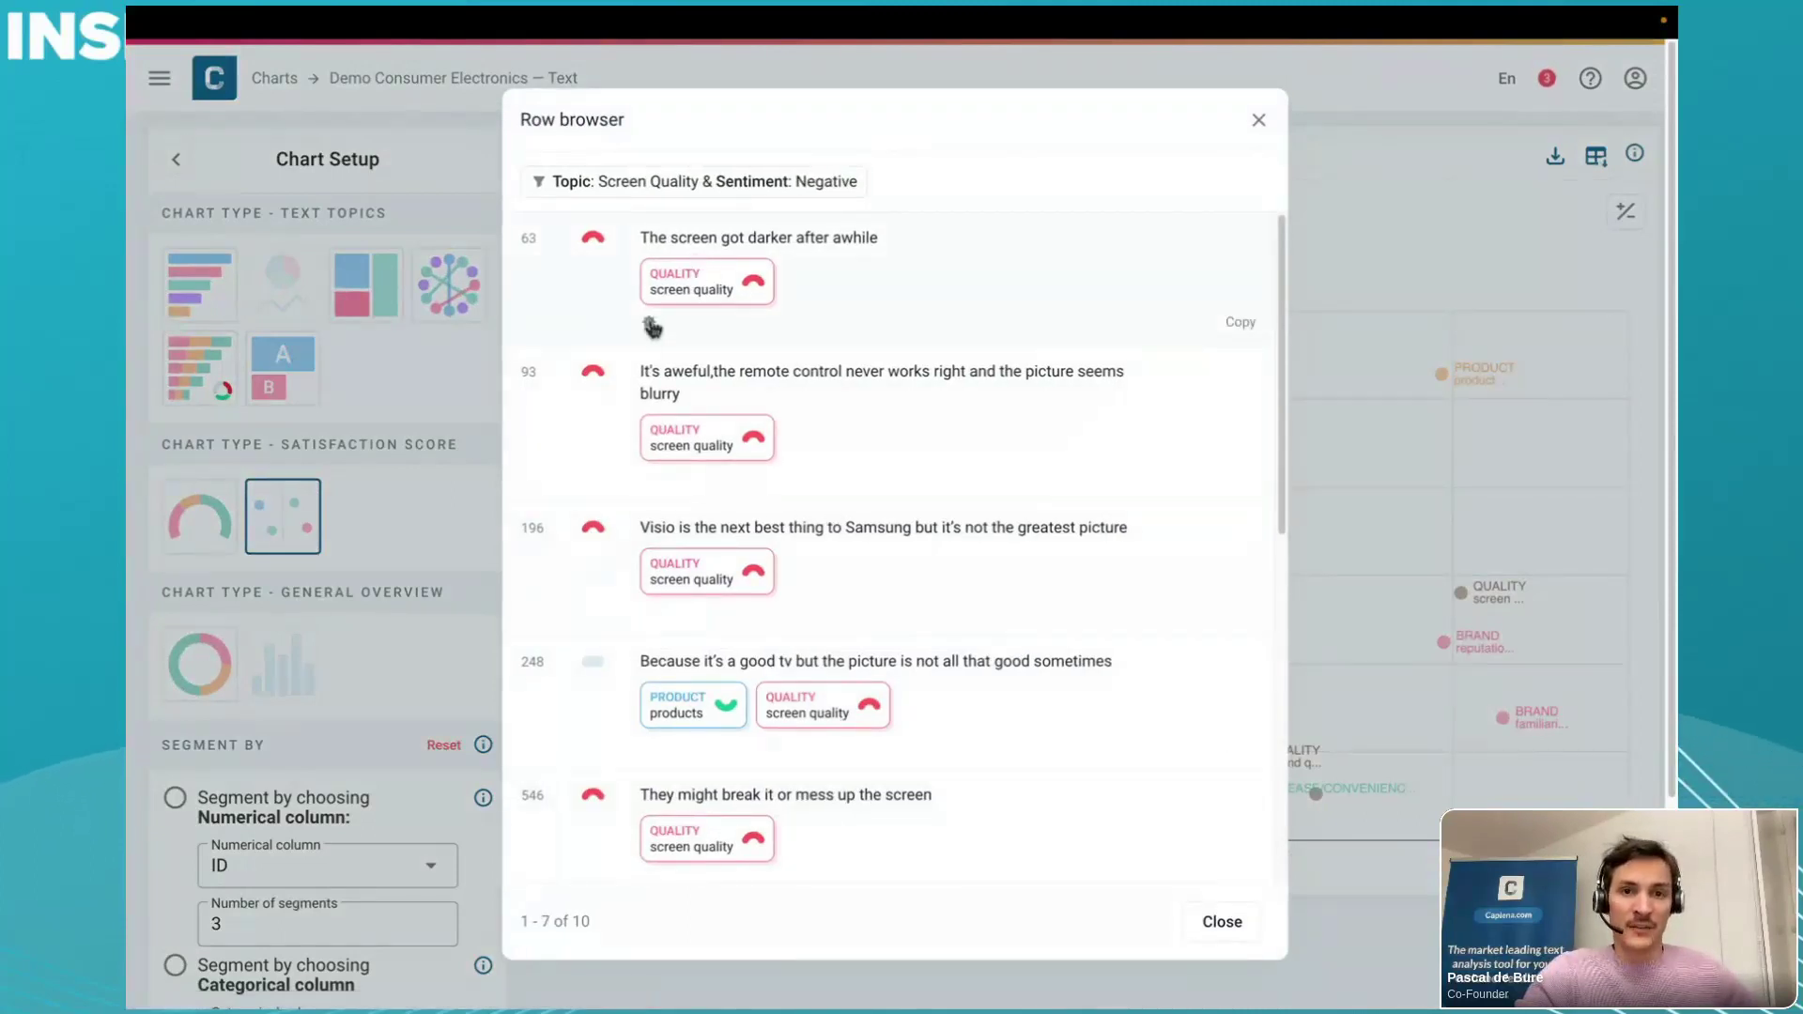
# - Show and then hide the TV brand column in the comment browser, then close it
pyautogui.click(648, 324)
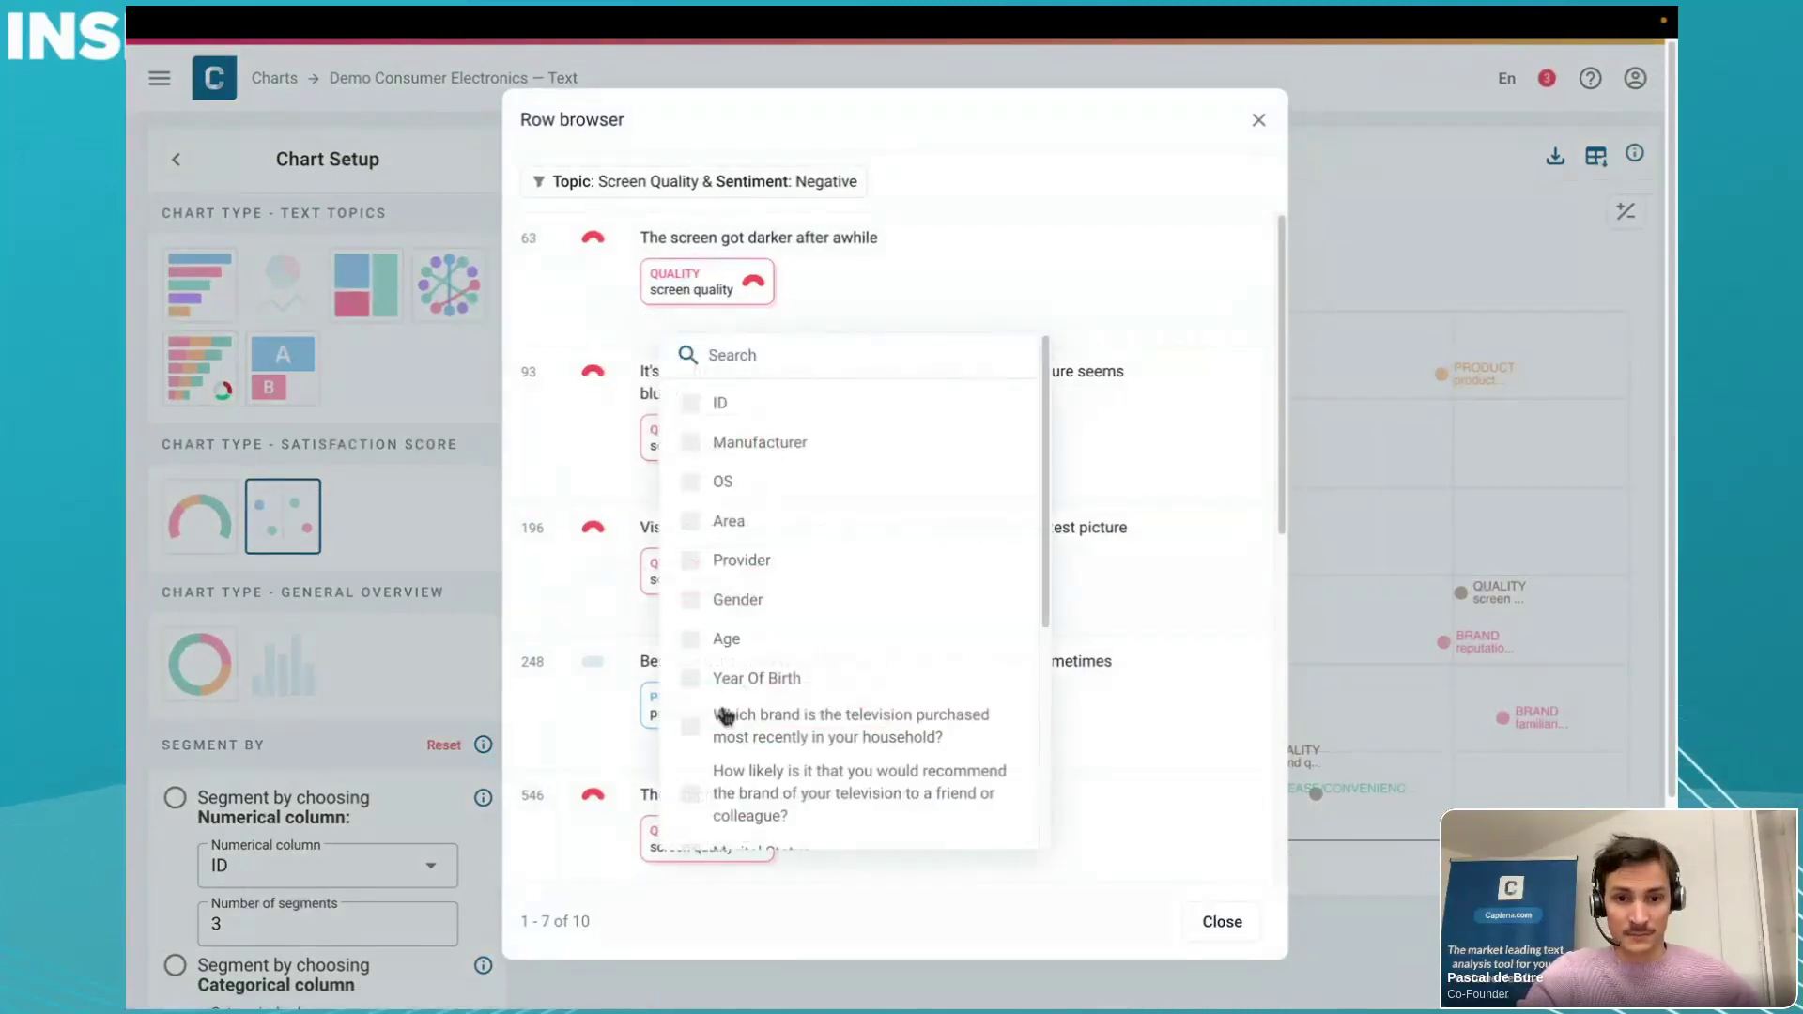
pyautogui.click(726, 741)
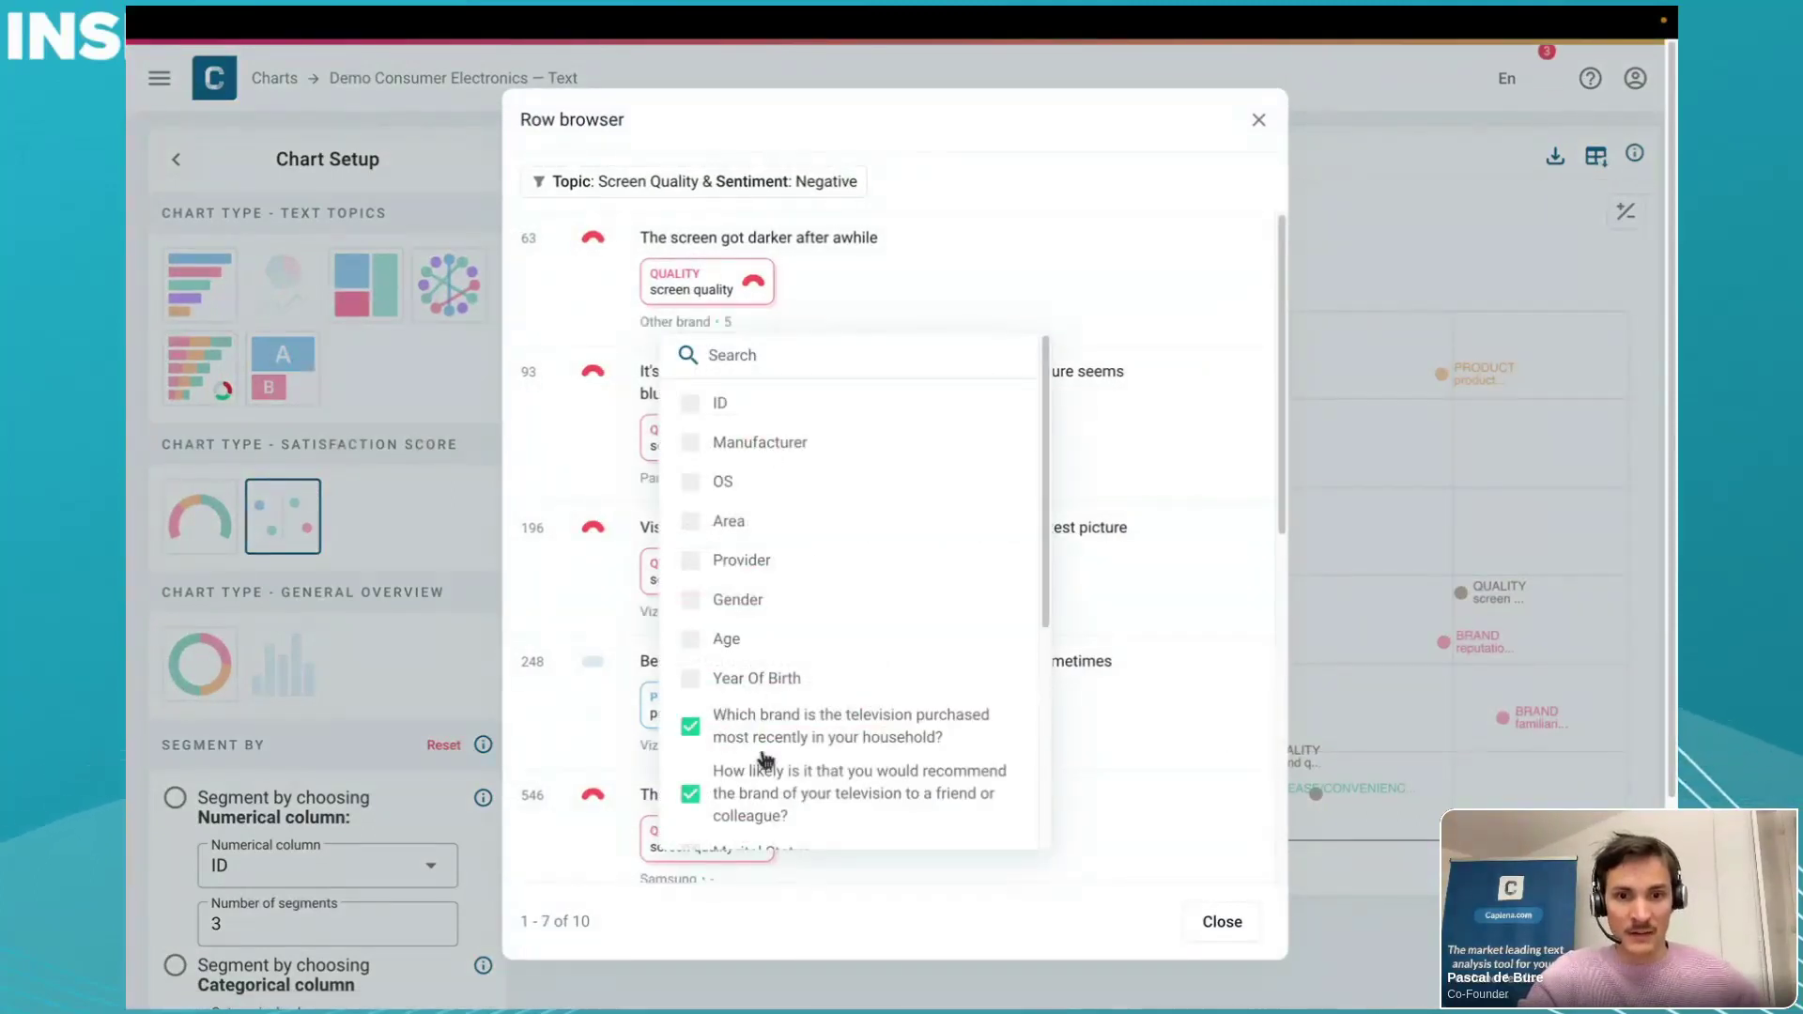
pyautogui.click(778, 737)
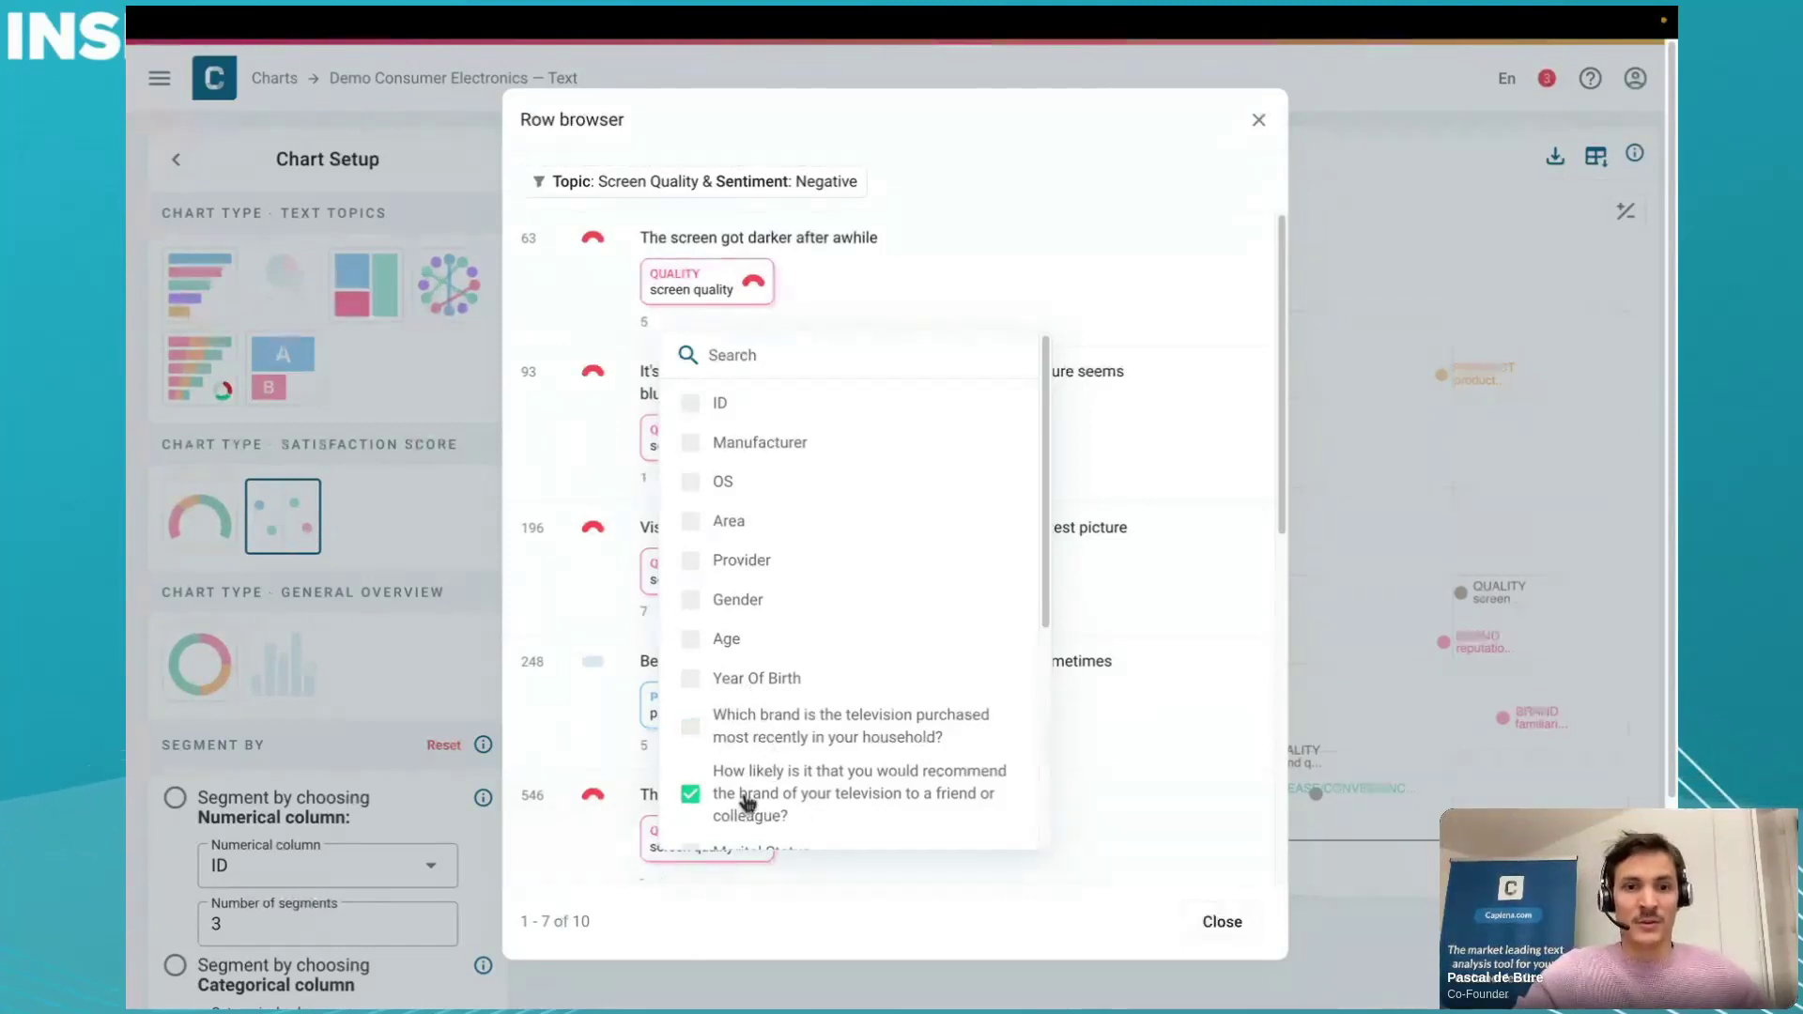
pyautogui.click(868, 272)
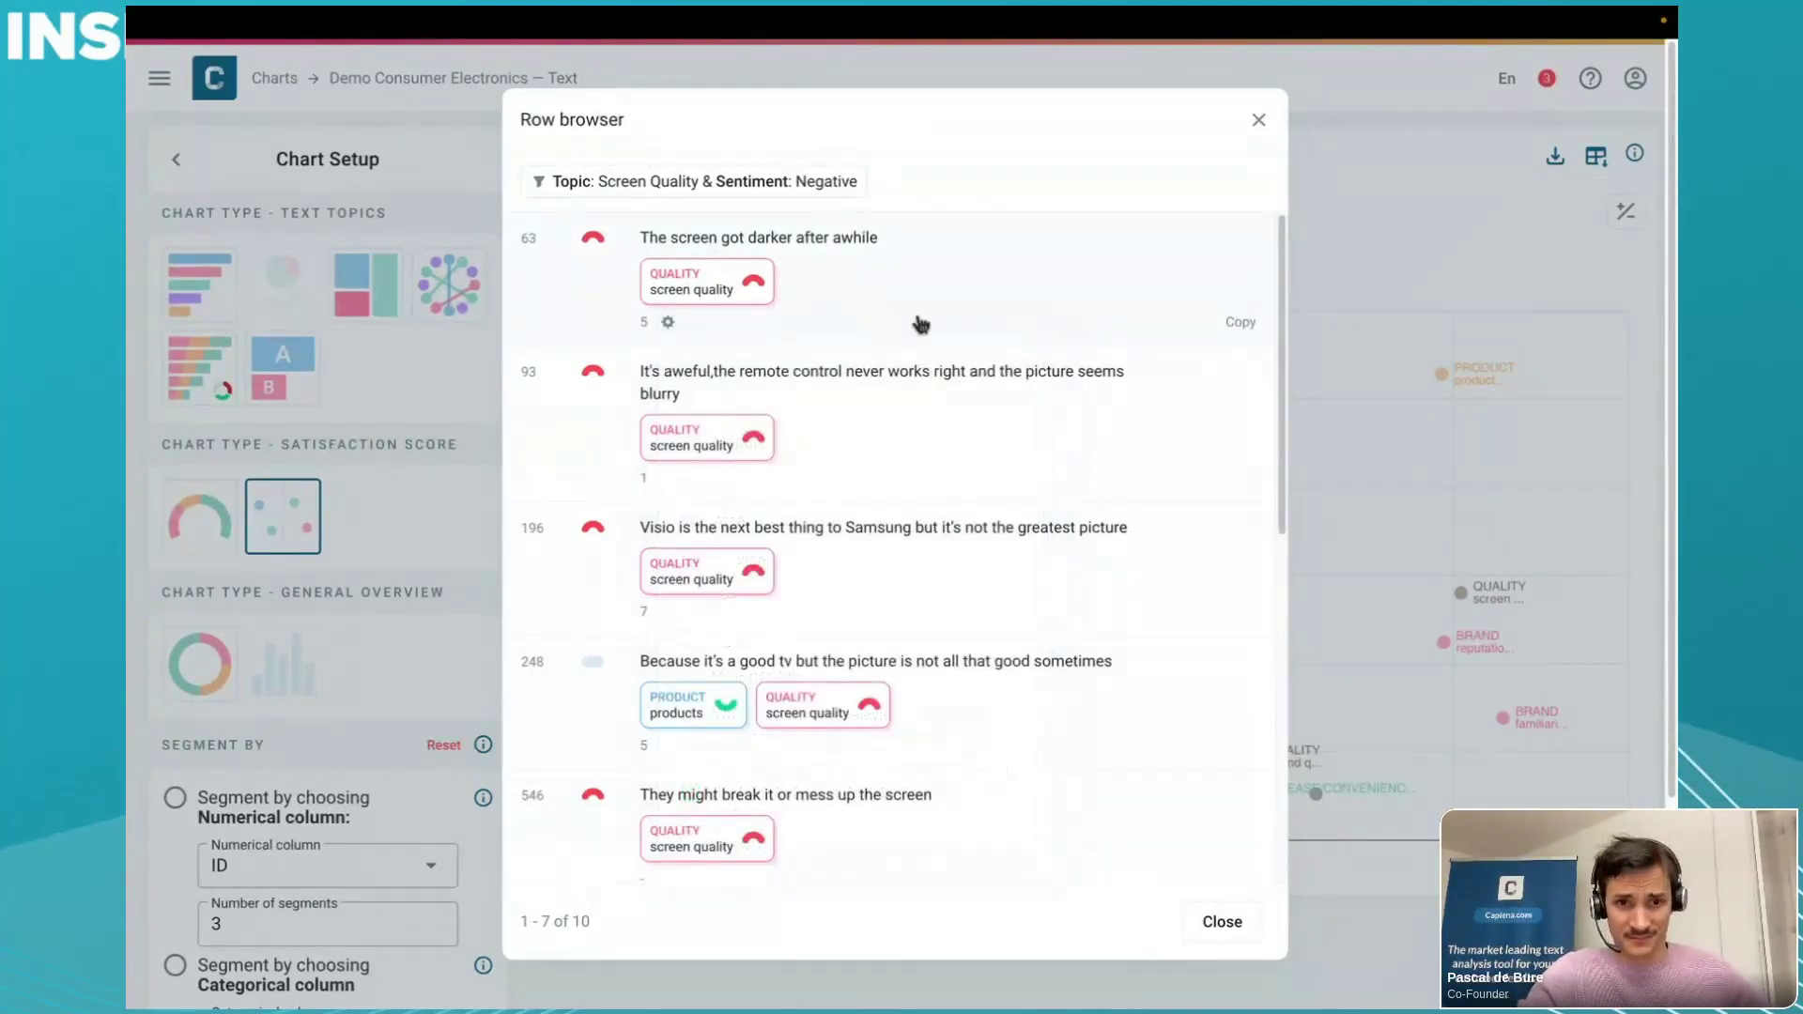
pyautogui.click(1260, 122)
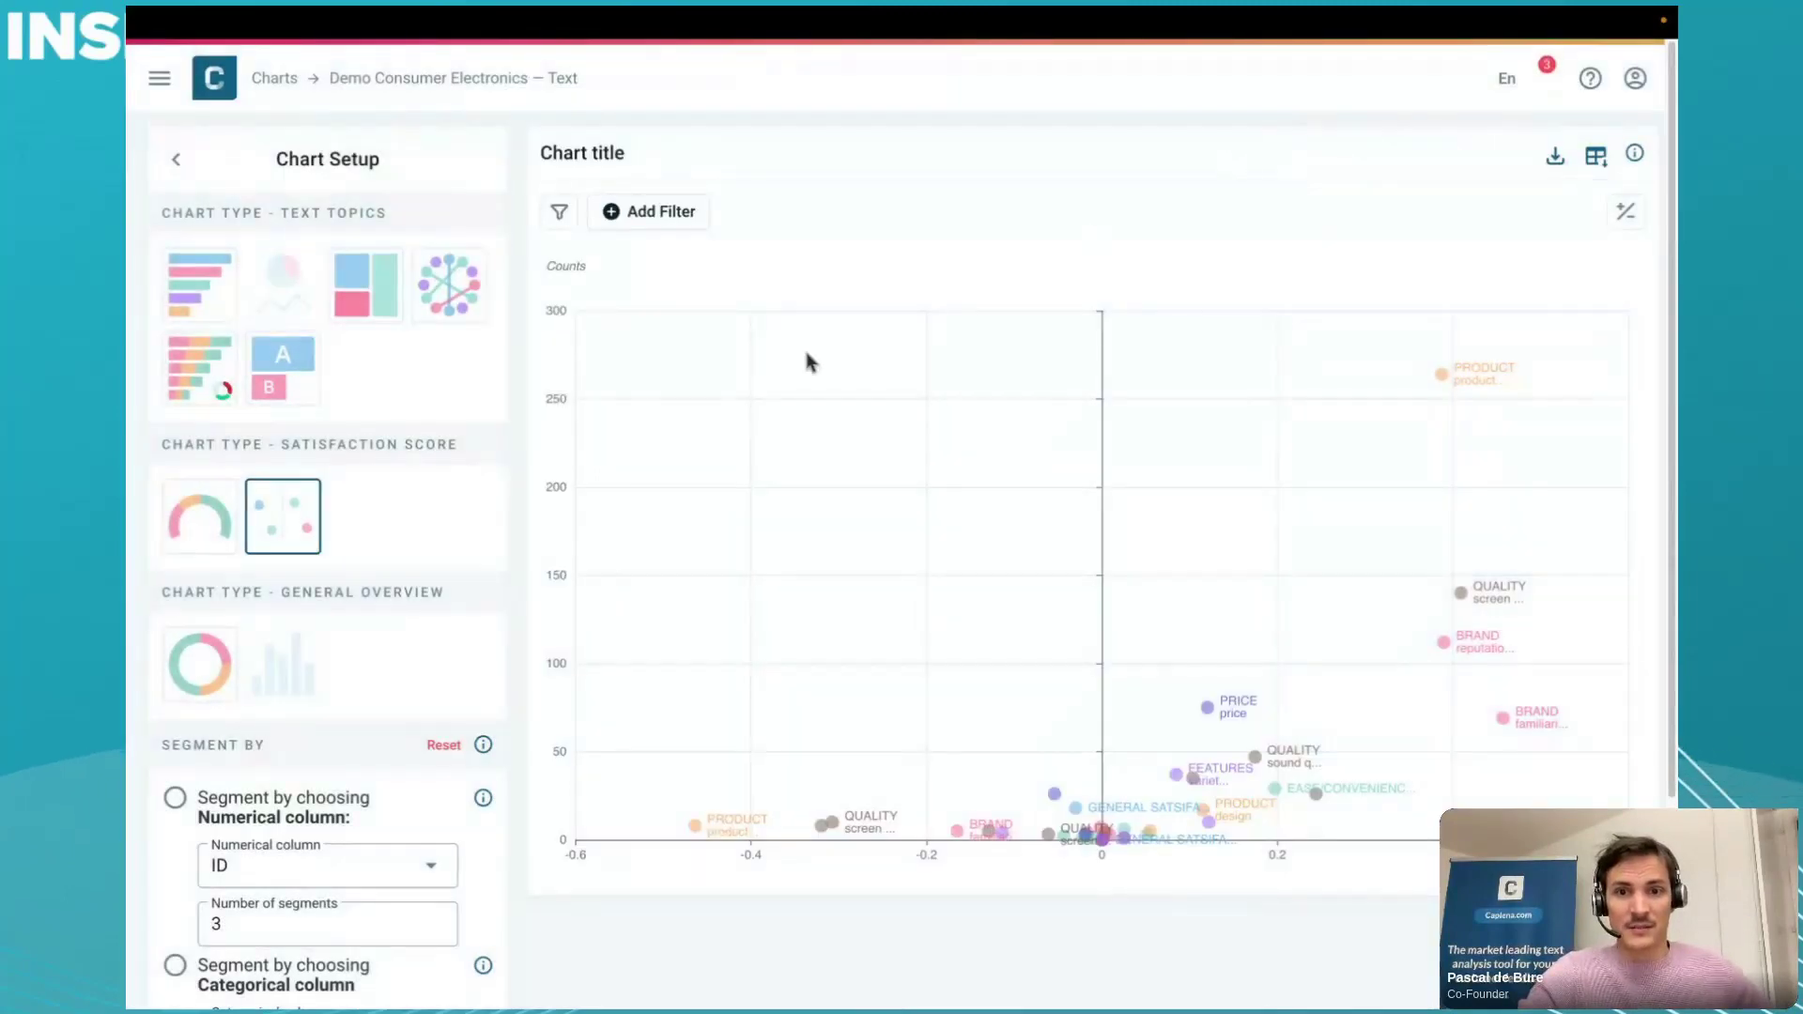
# - Switch to the Graph: Relationships network, inspect its edges, and toggle between negative and positive mentions
pyautogui.click(449, 293)
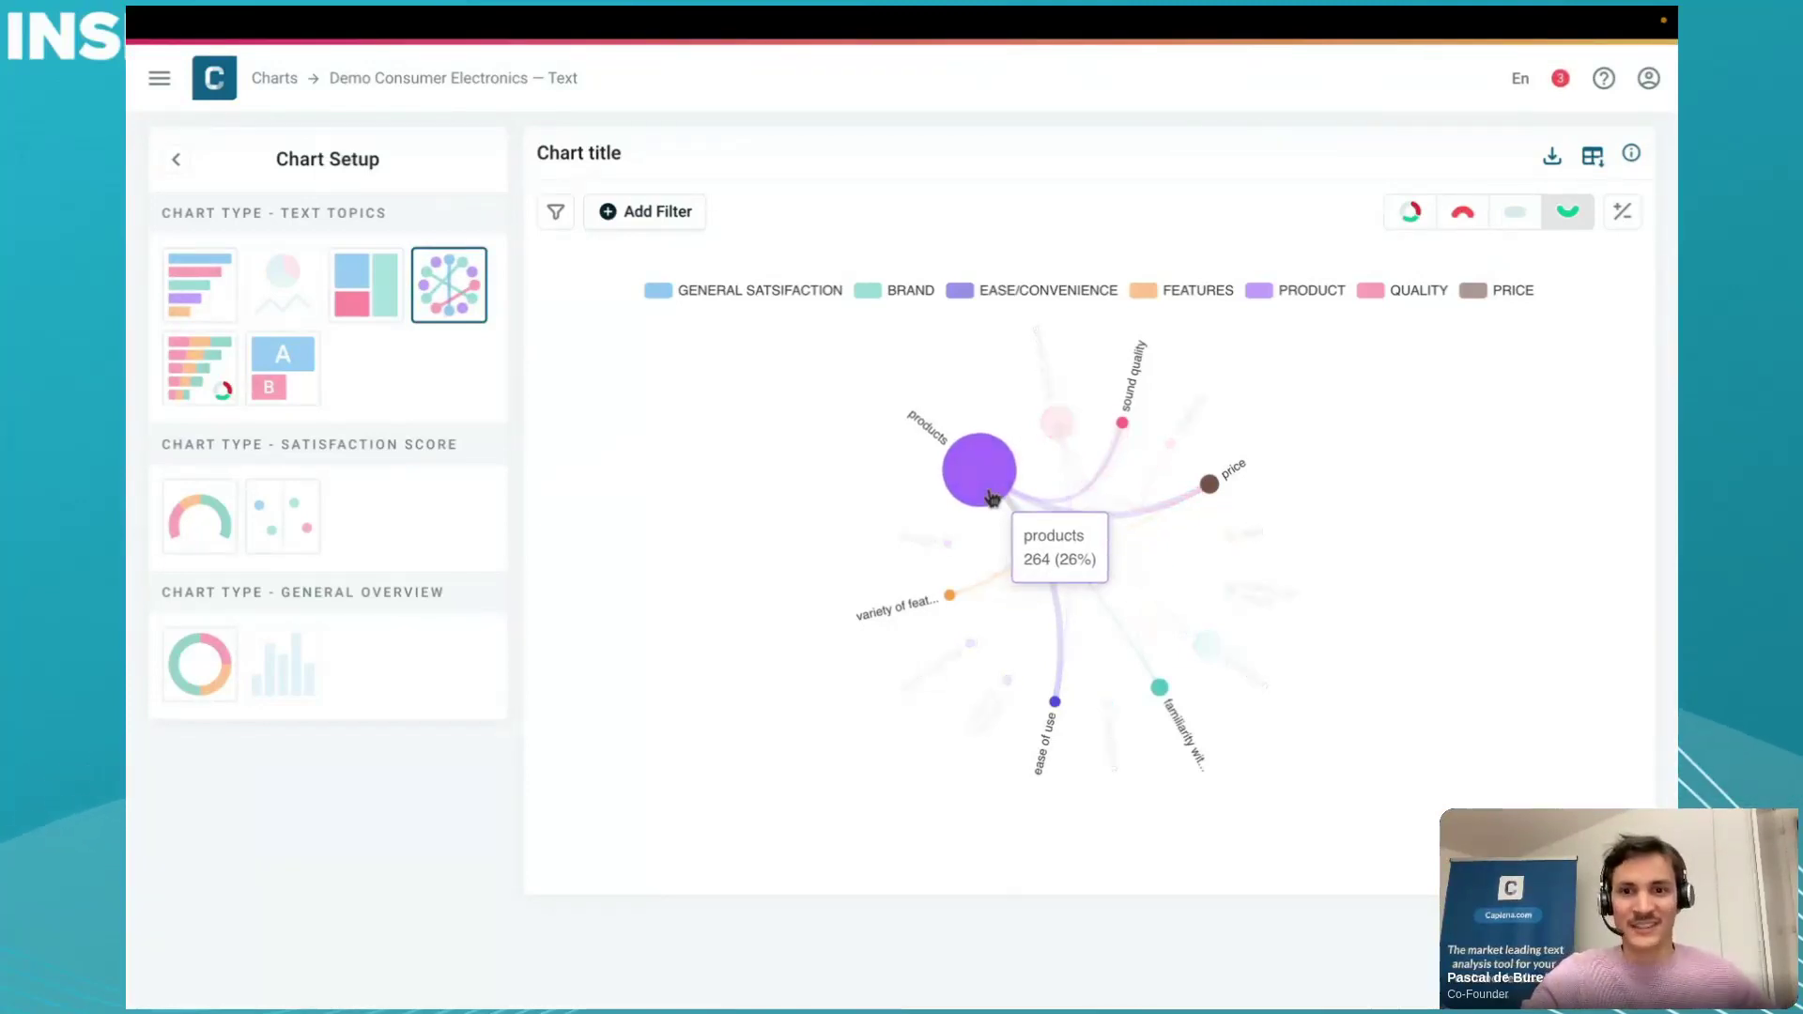
pyautogui.moveTo(1106, 505)
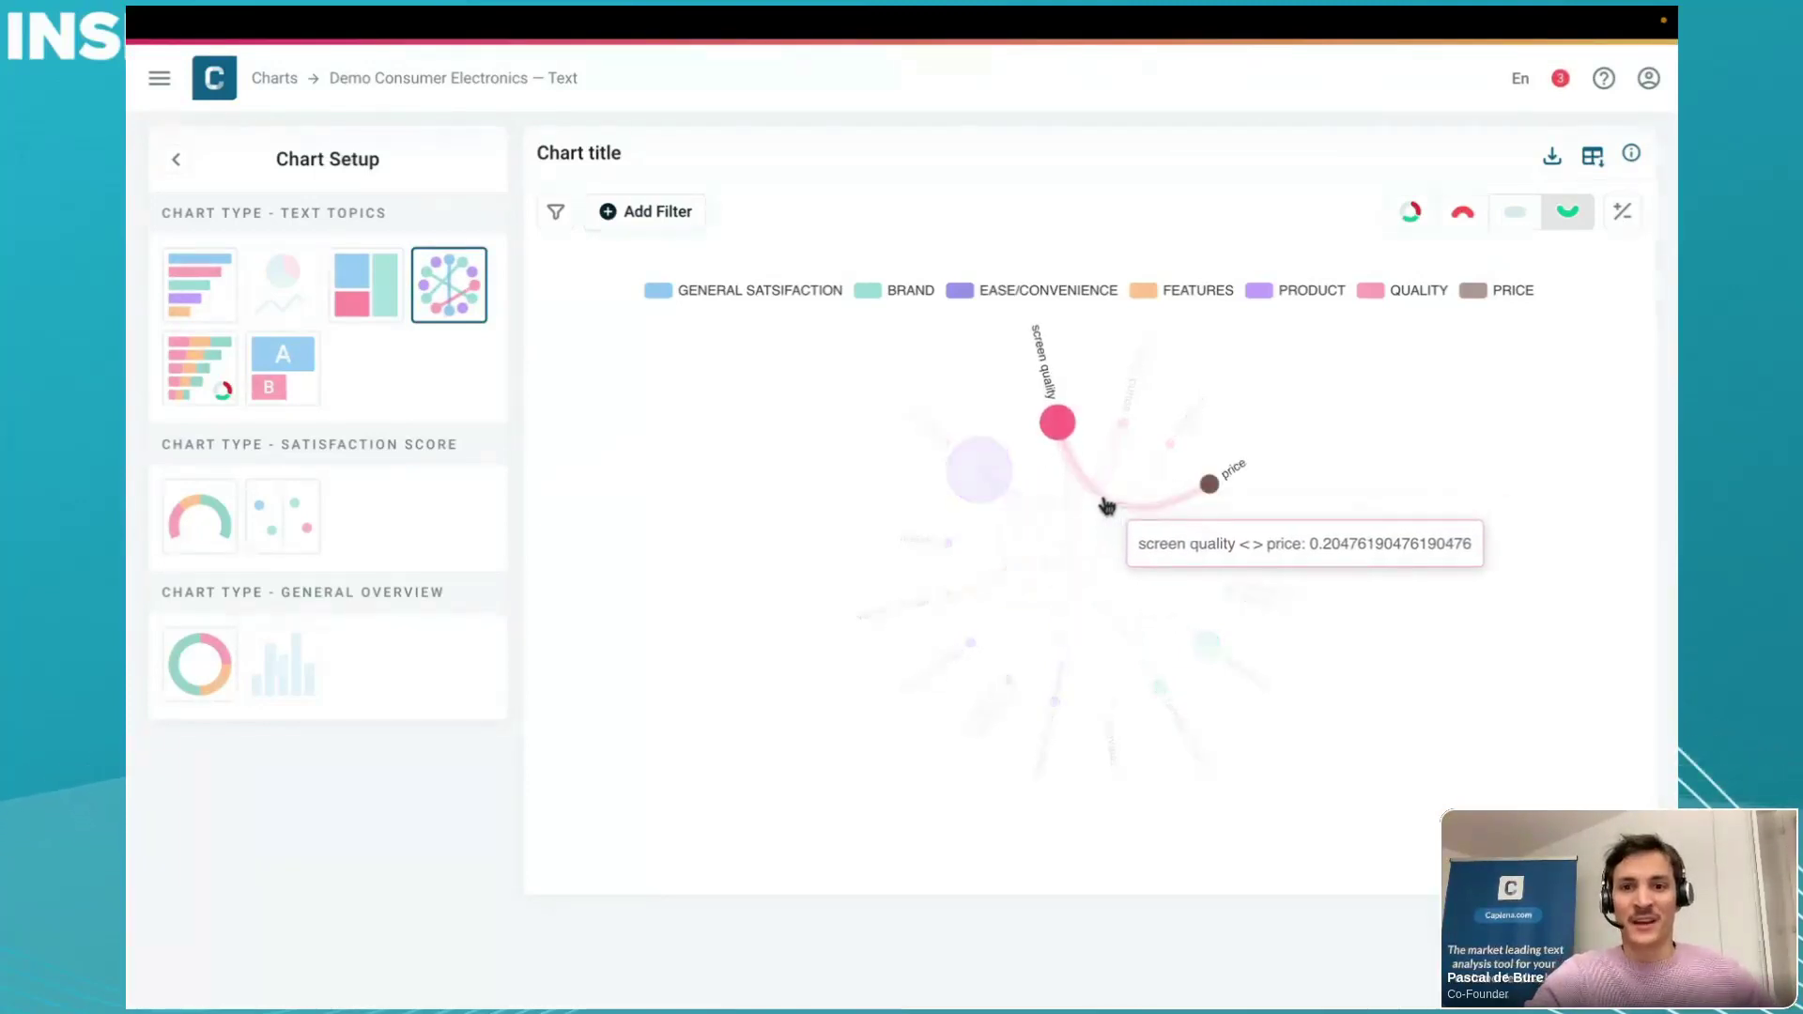
pyautogui.moveTo(1109, 473)
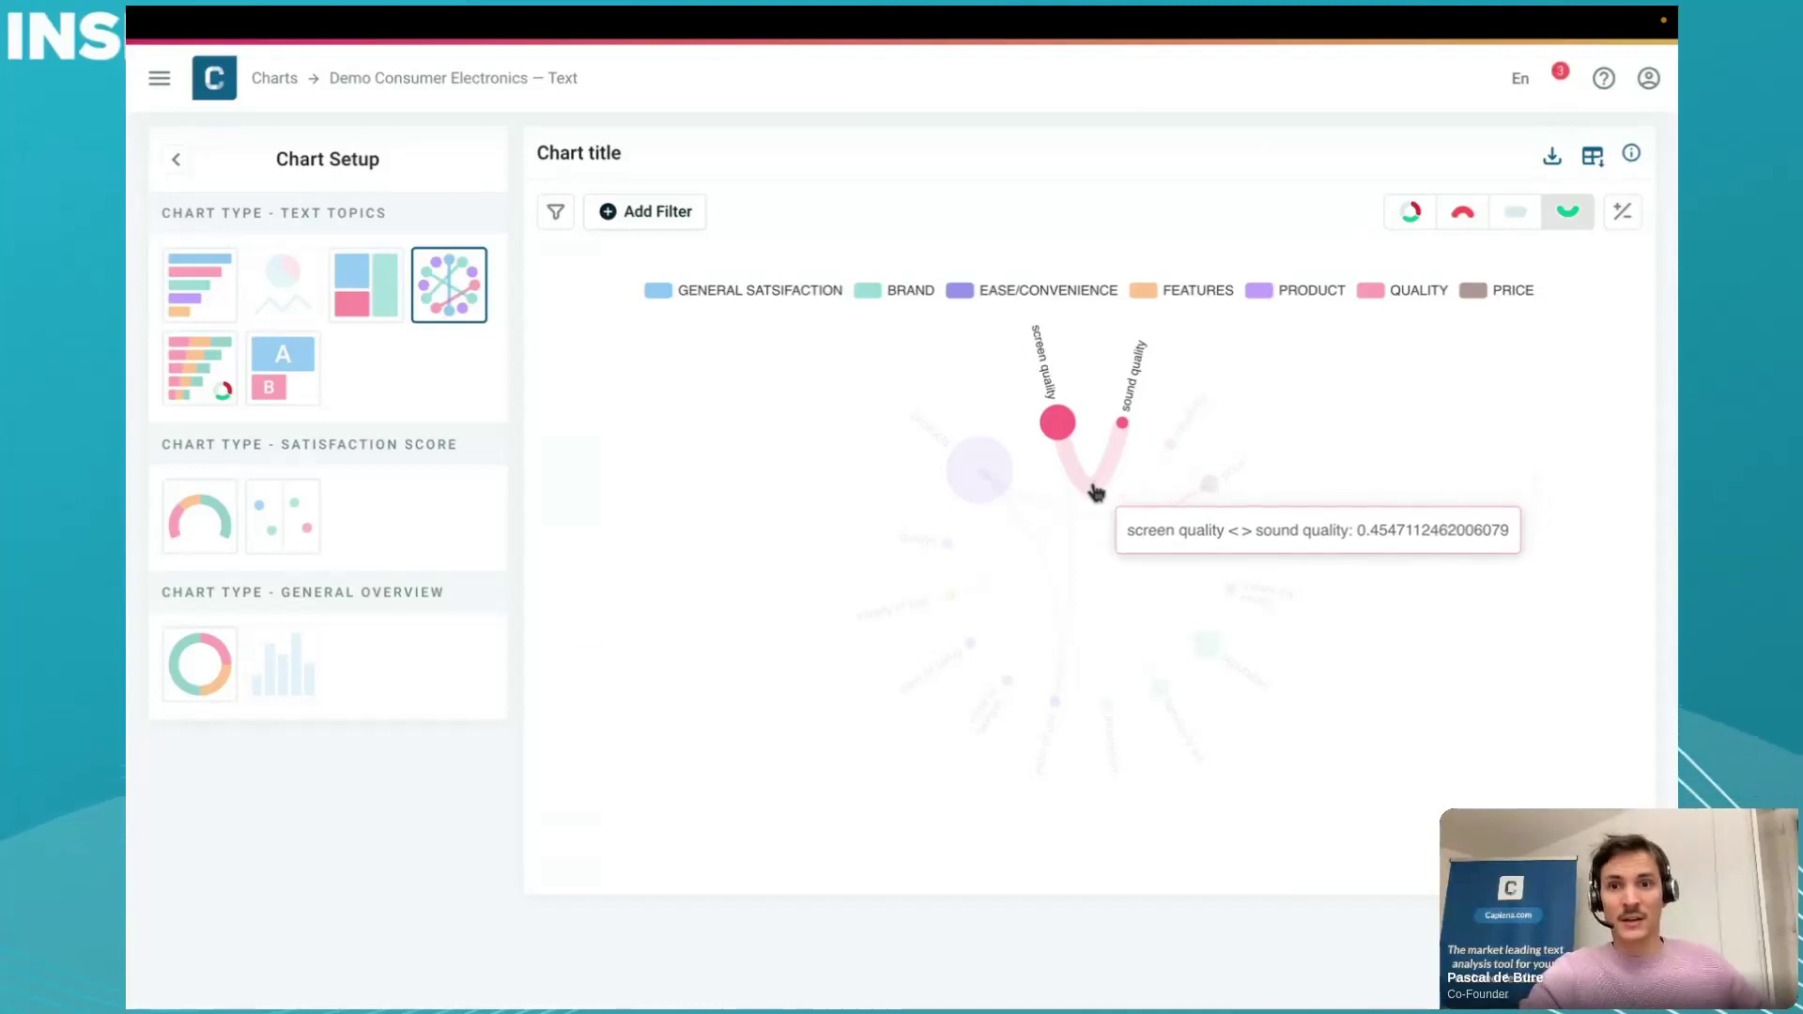
pyautogui.click(1471, 220)
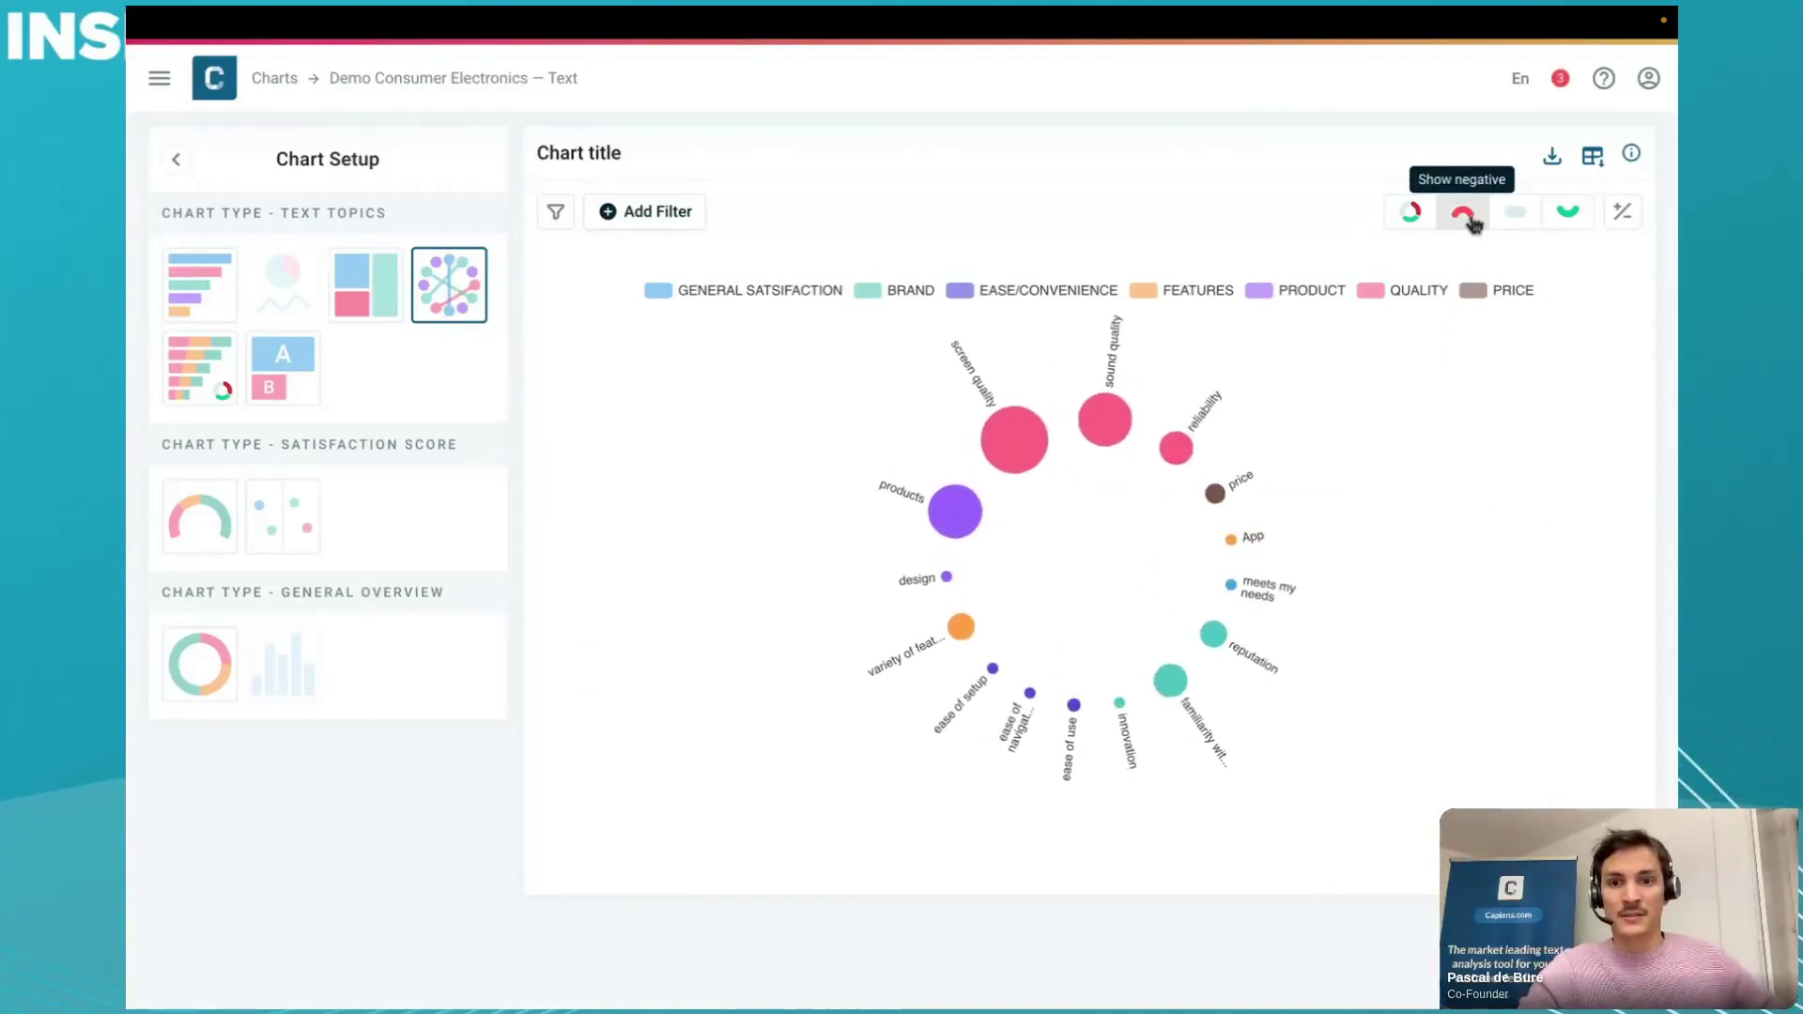
pyautogui.click(1568, 212)
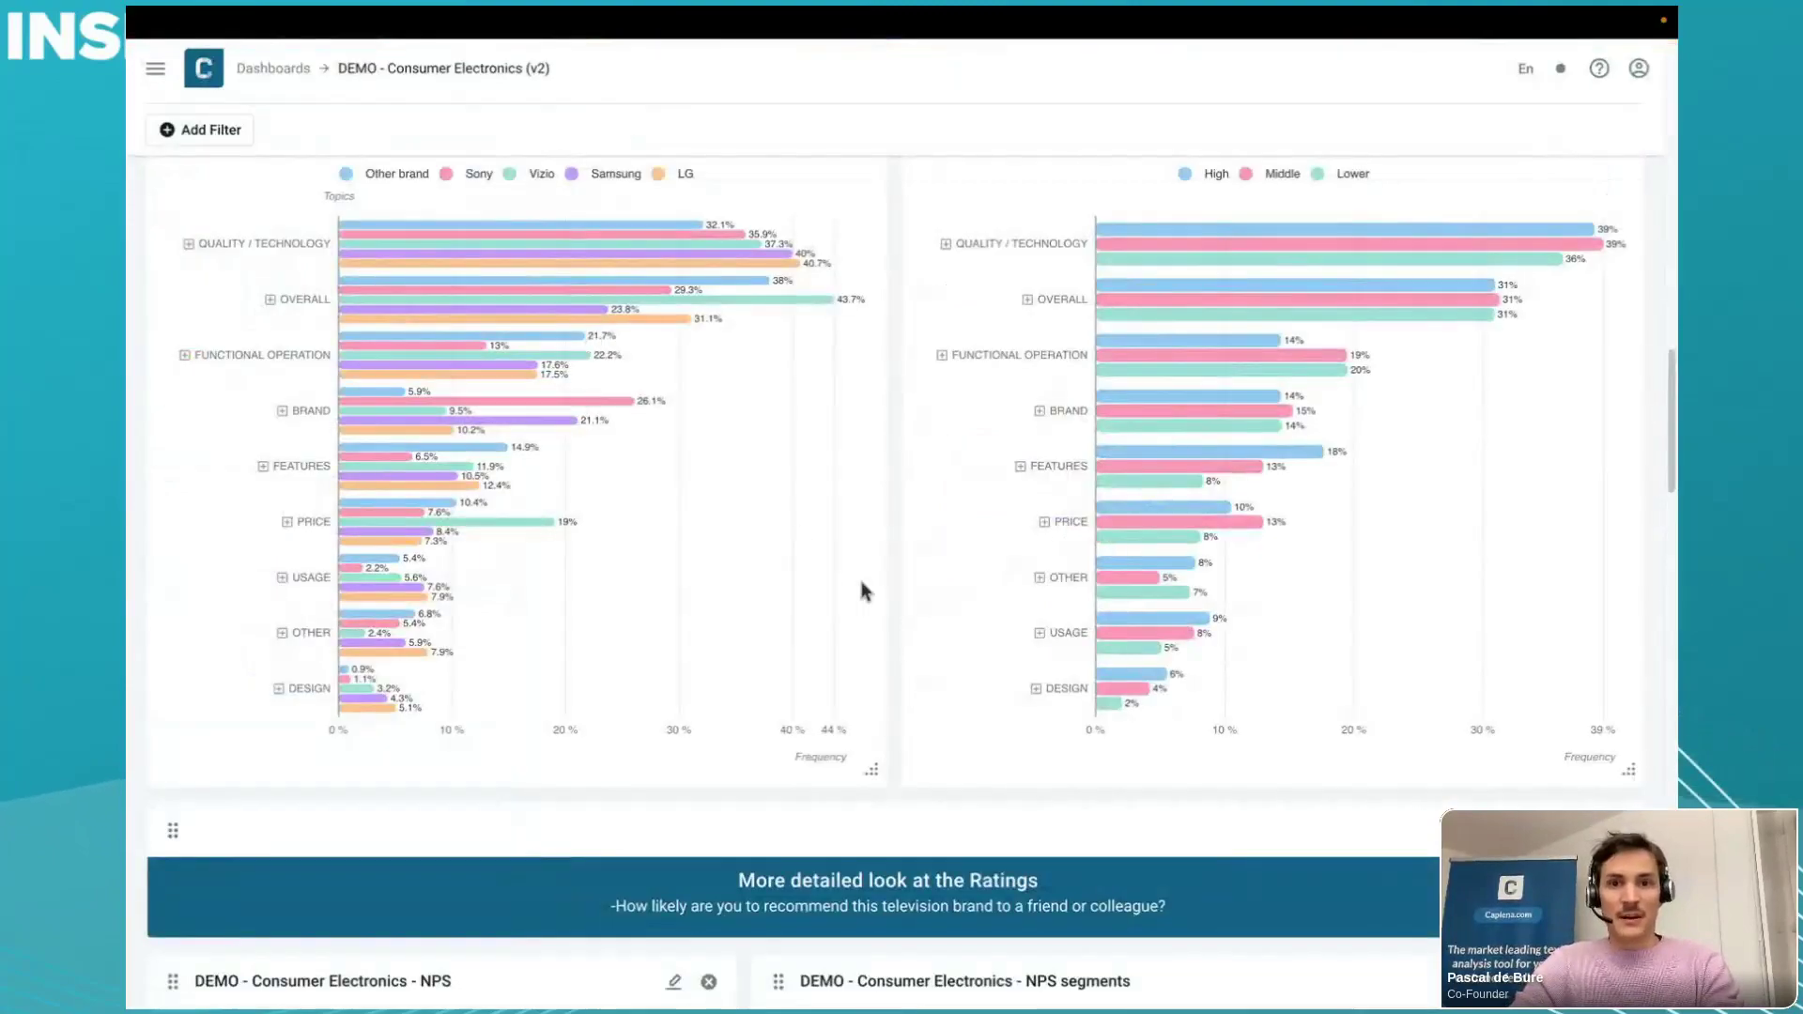
# - Reveal the top topics limit setting for the reason-for-rating treemap
pyautogui.scroll(-15, 892, 583)
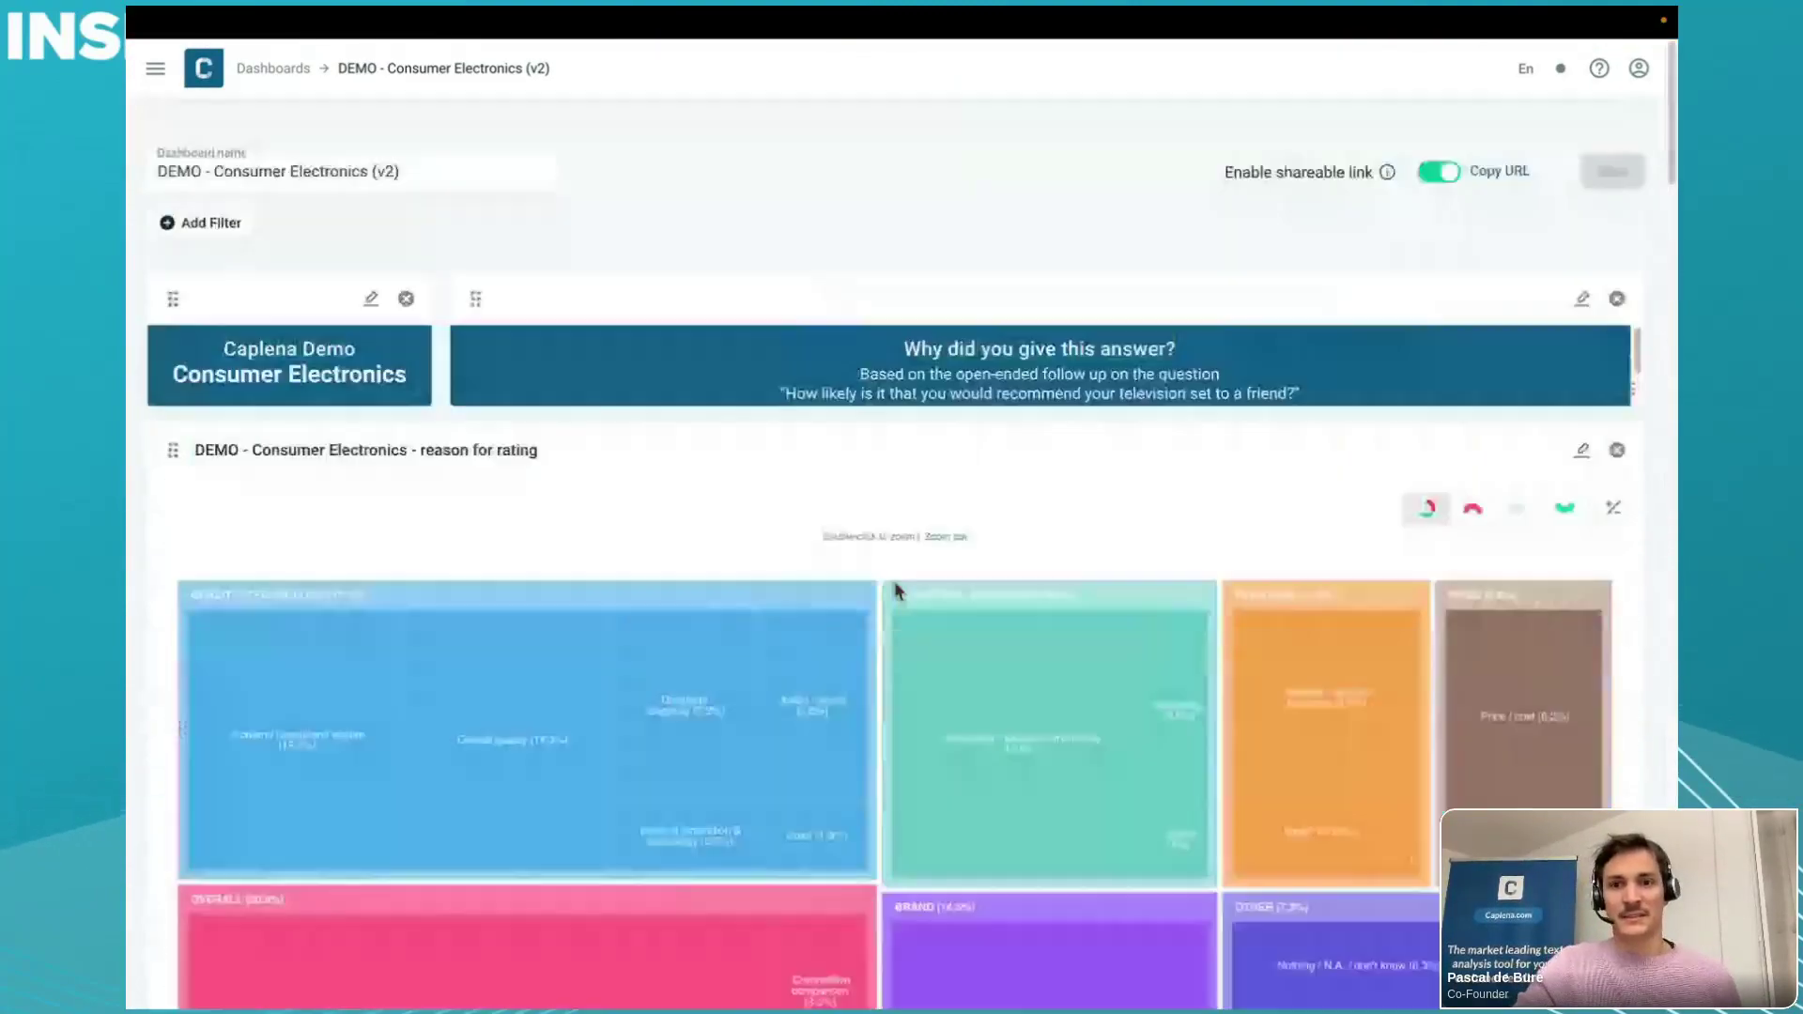
pyautogui.scroll(-4, 894, 580)
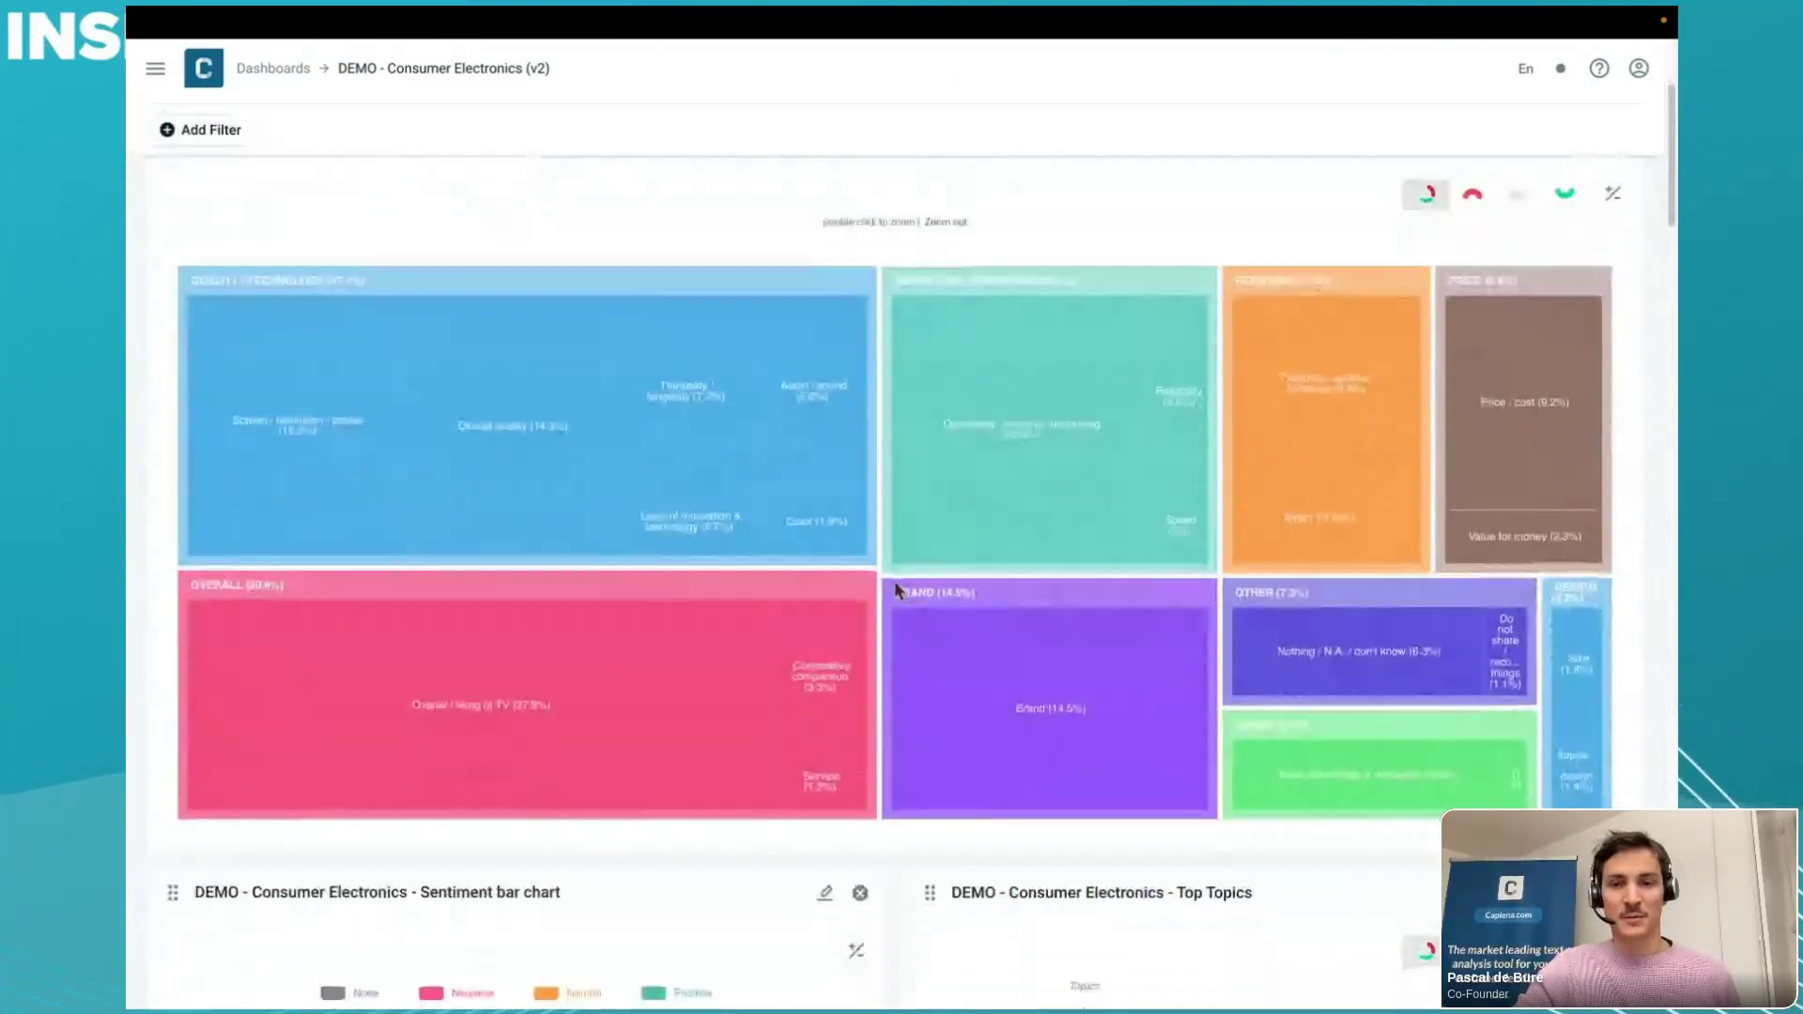
pyautogui.scroll(1, 897, 590)
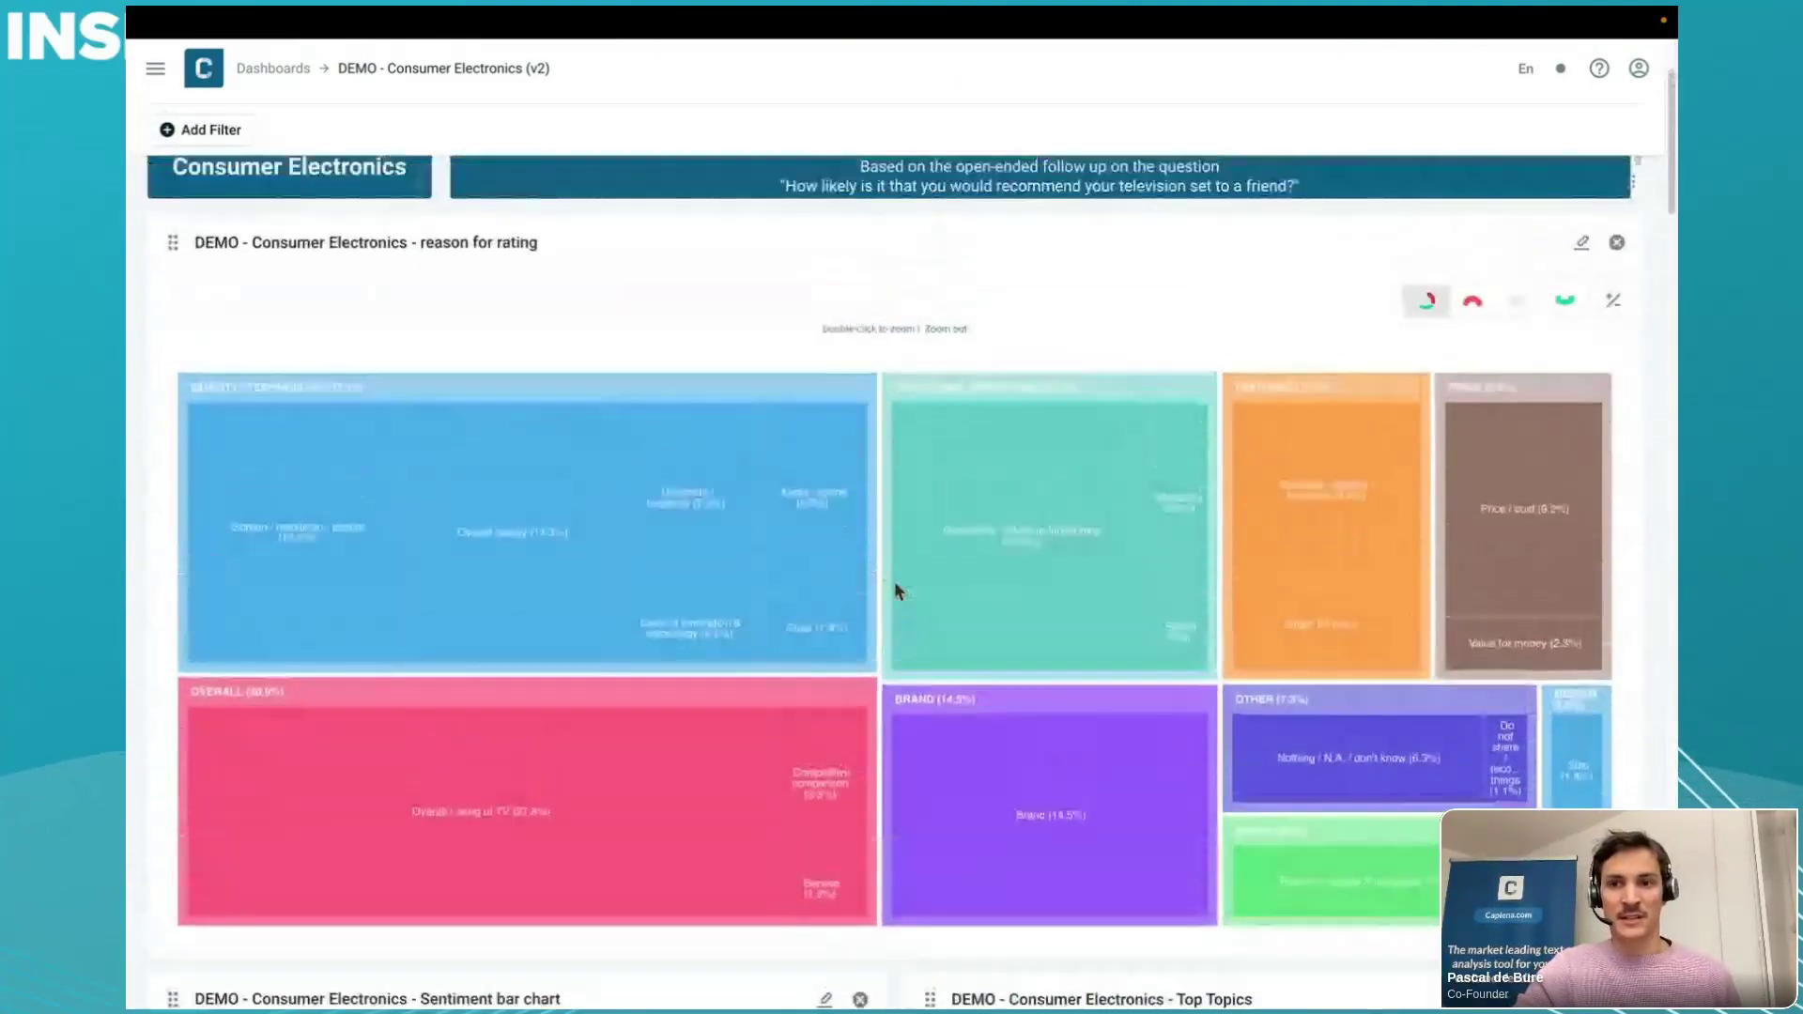
pyautogui.scroll(2, 648, 190)
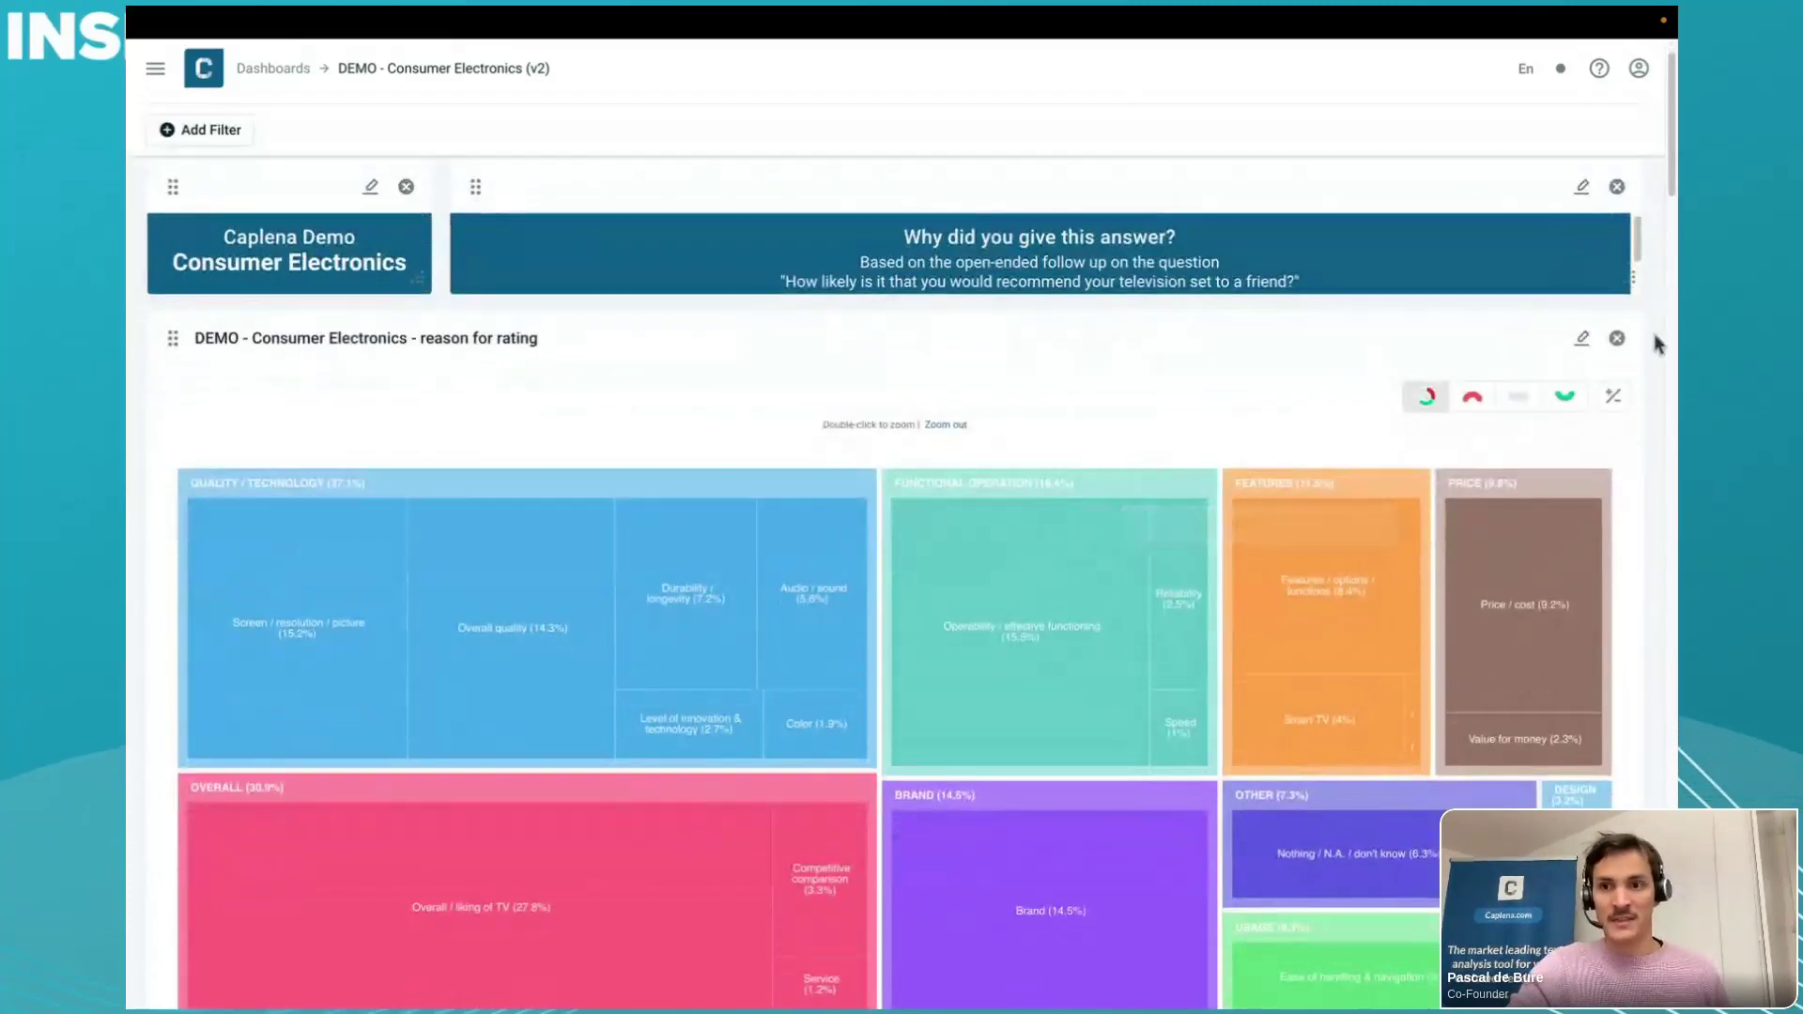
pyautogui.click(1615, 399)
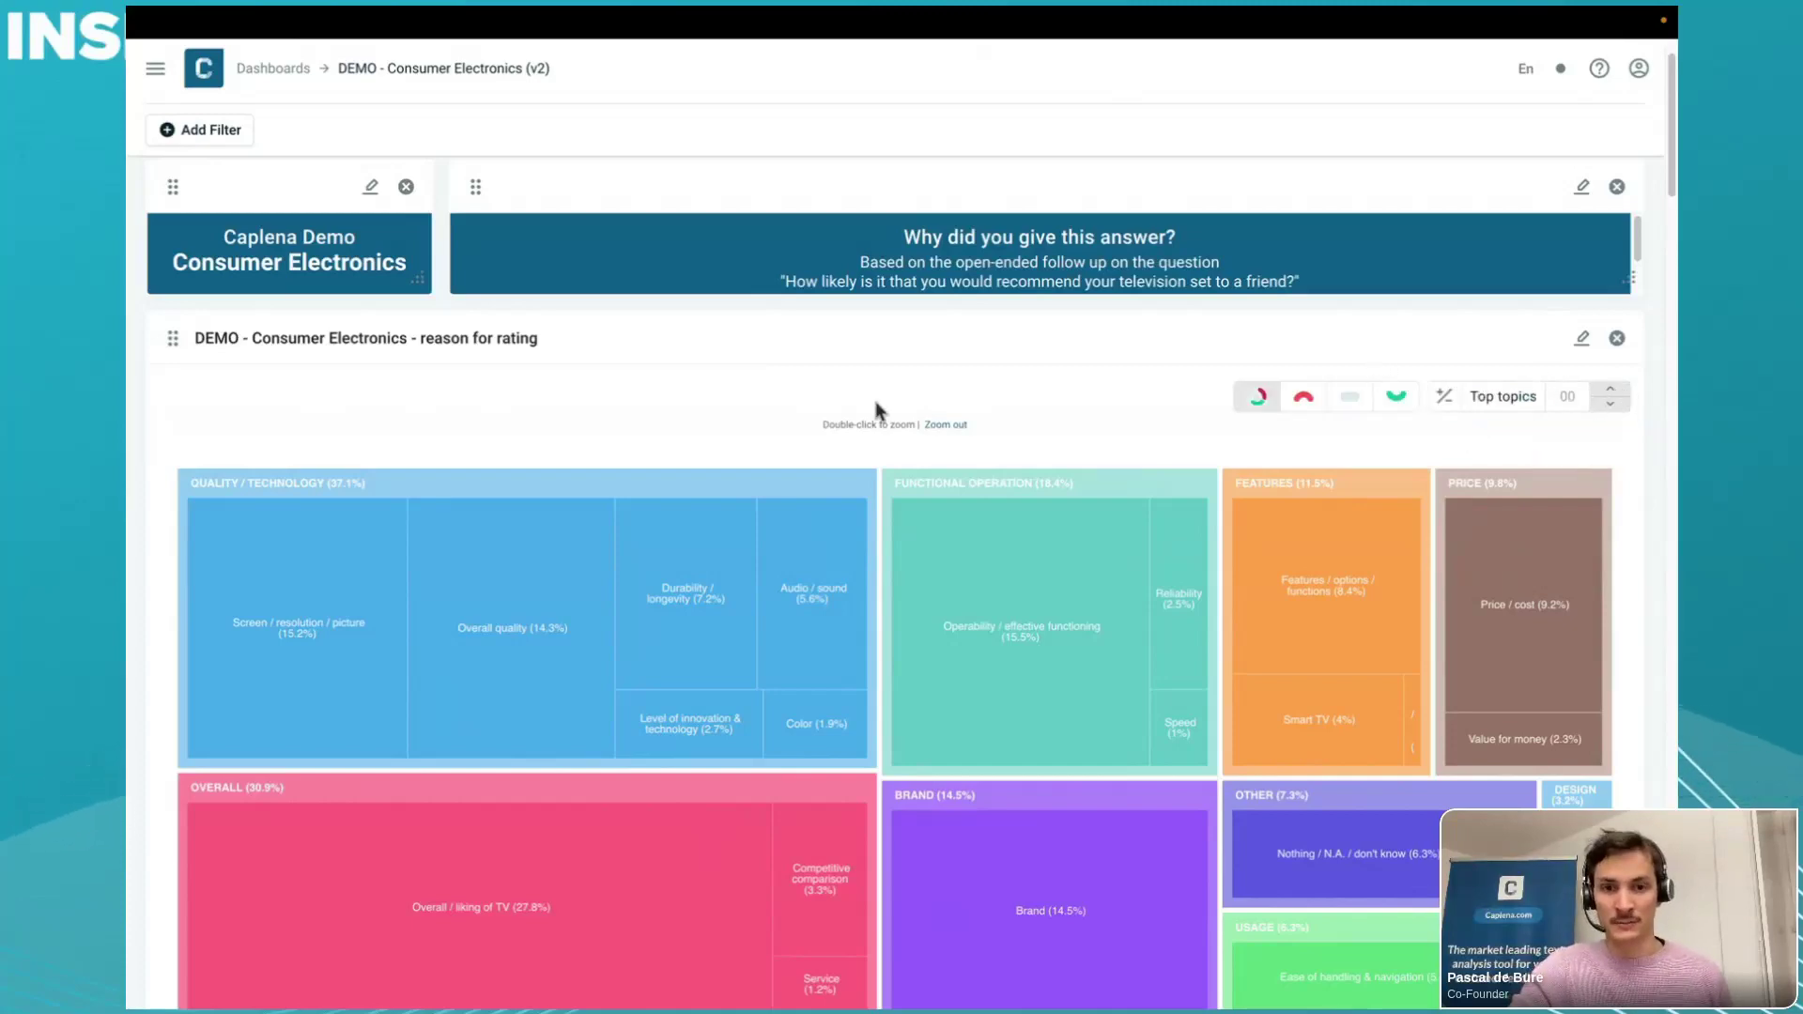
# - Browse the comments mentioning both Price / Cost and Value For Money, then close the row browser
pyautogui.scroll(-10, 875, 411)
pyautogui.scroll(-8, 875, 411)
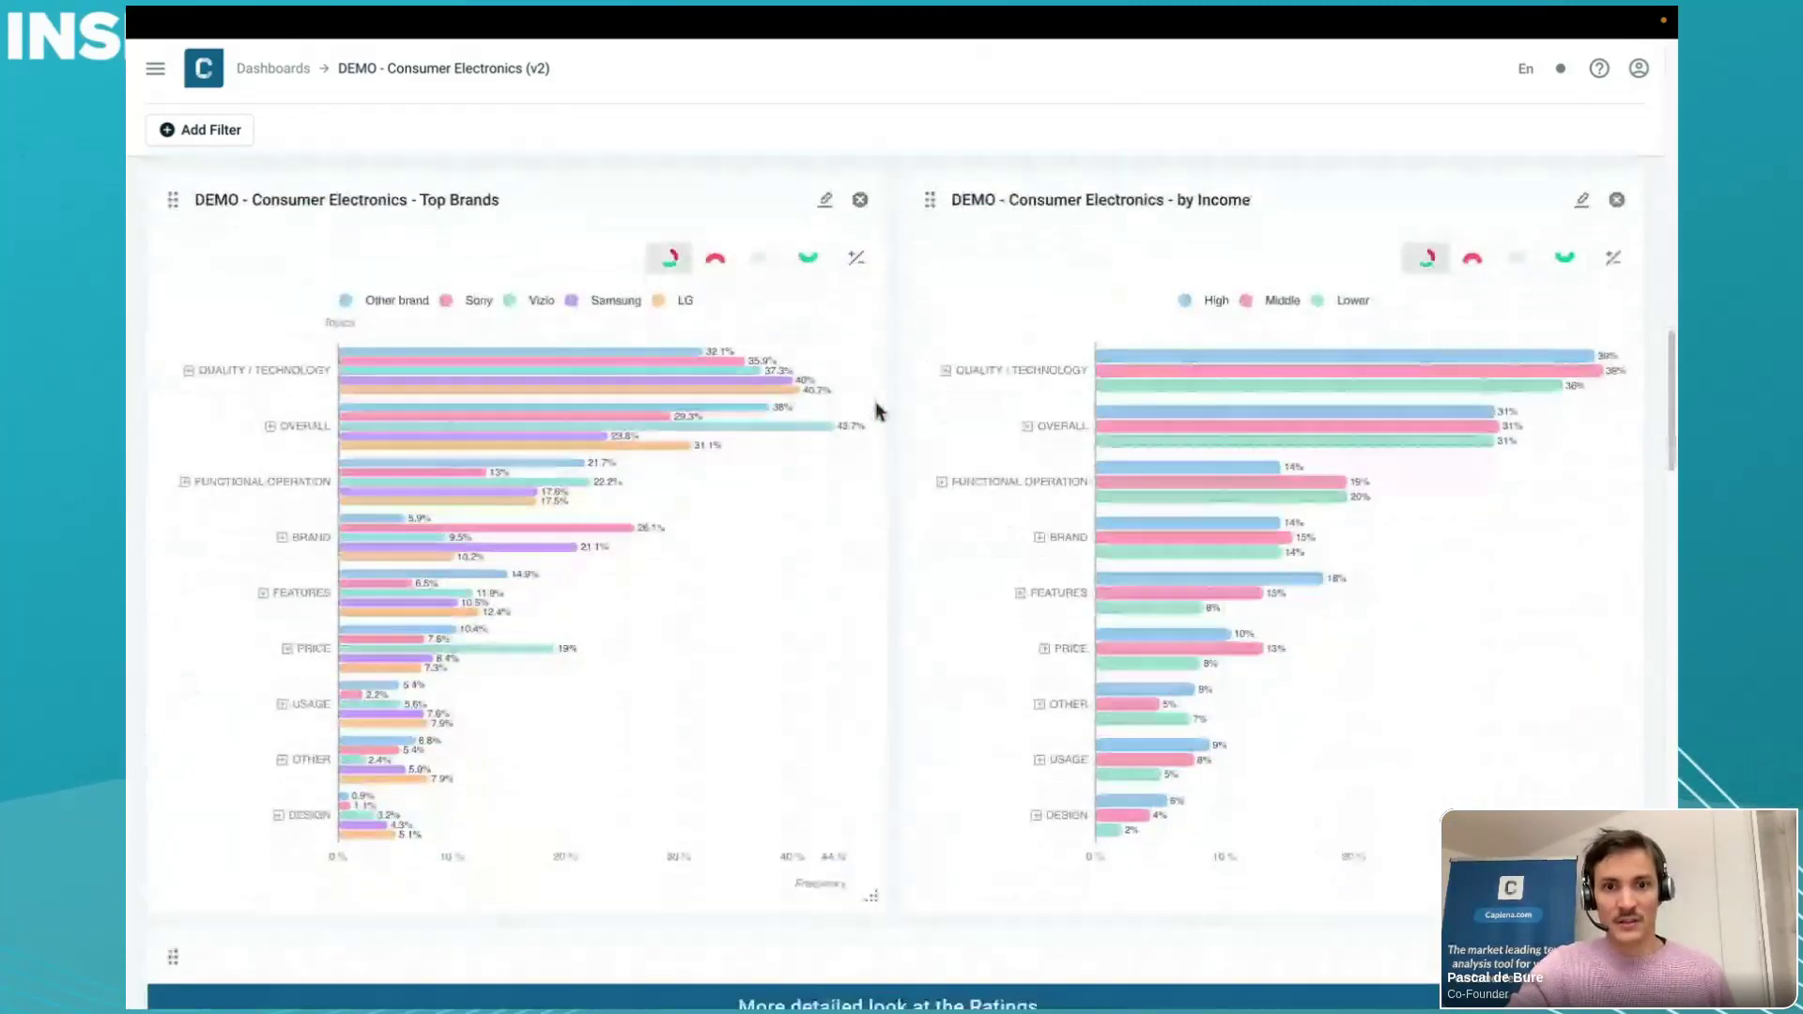
pyautogui.scroll(-8, 1050, 369)
pyautogui.scroll(-8, 1049, 364)
pyautogui.scroll(-6, 1079, 443)
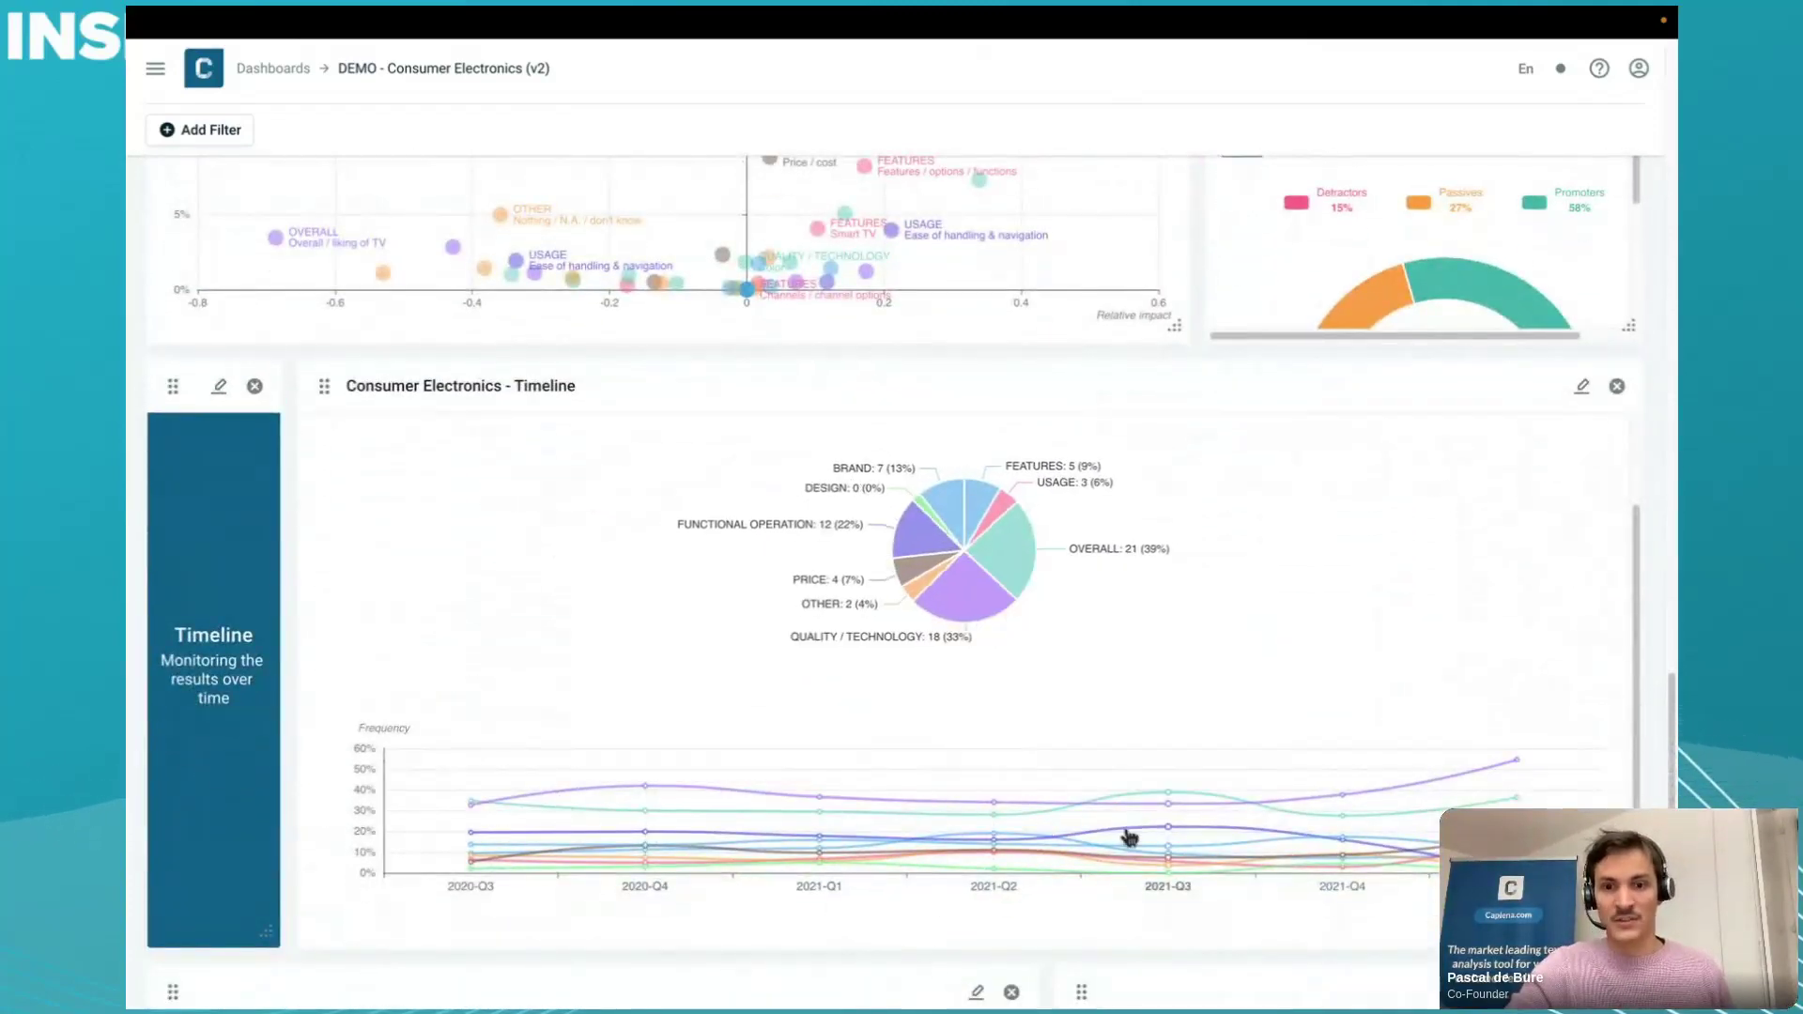
pyautogui.scroll(-10, 877, 584)
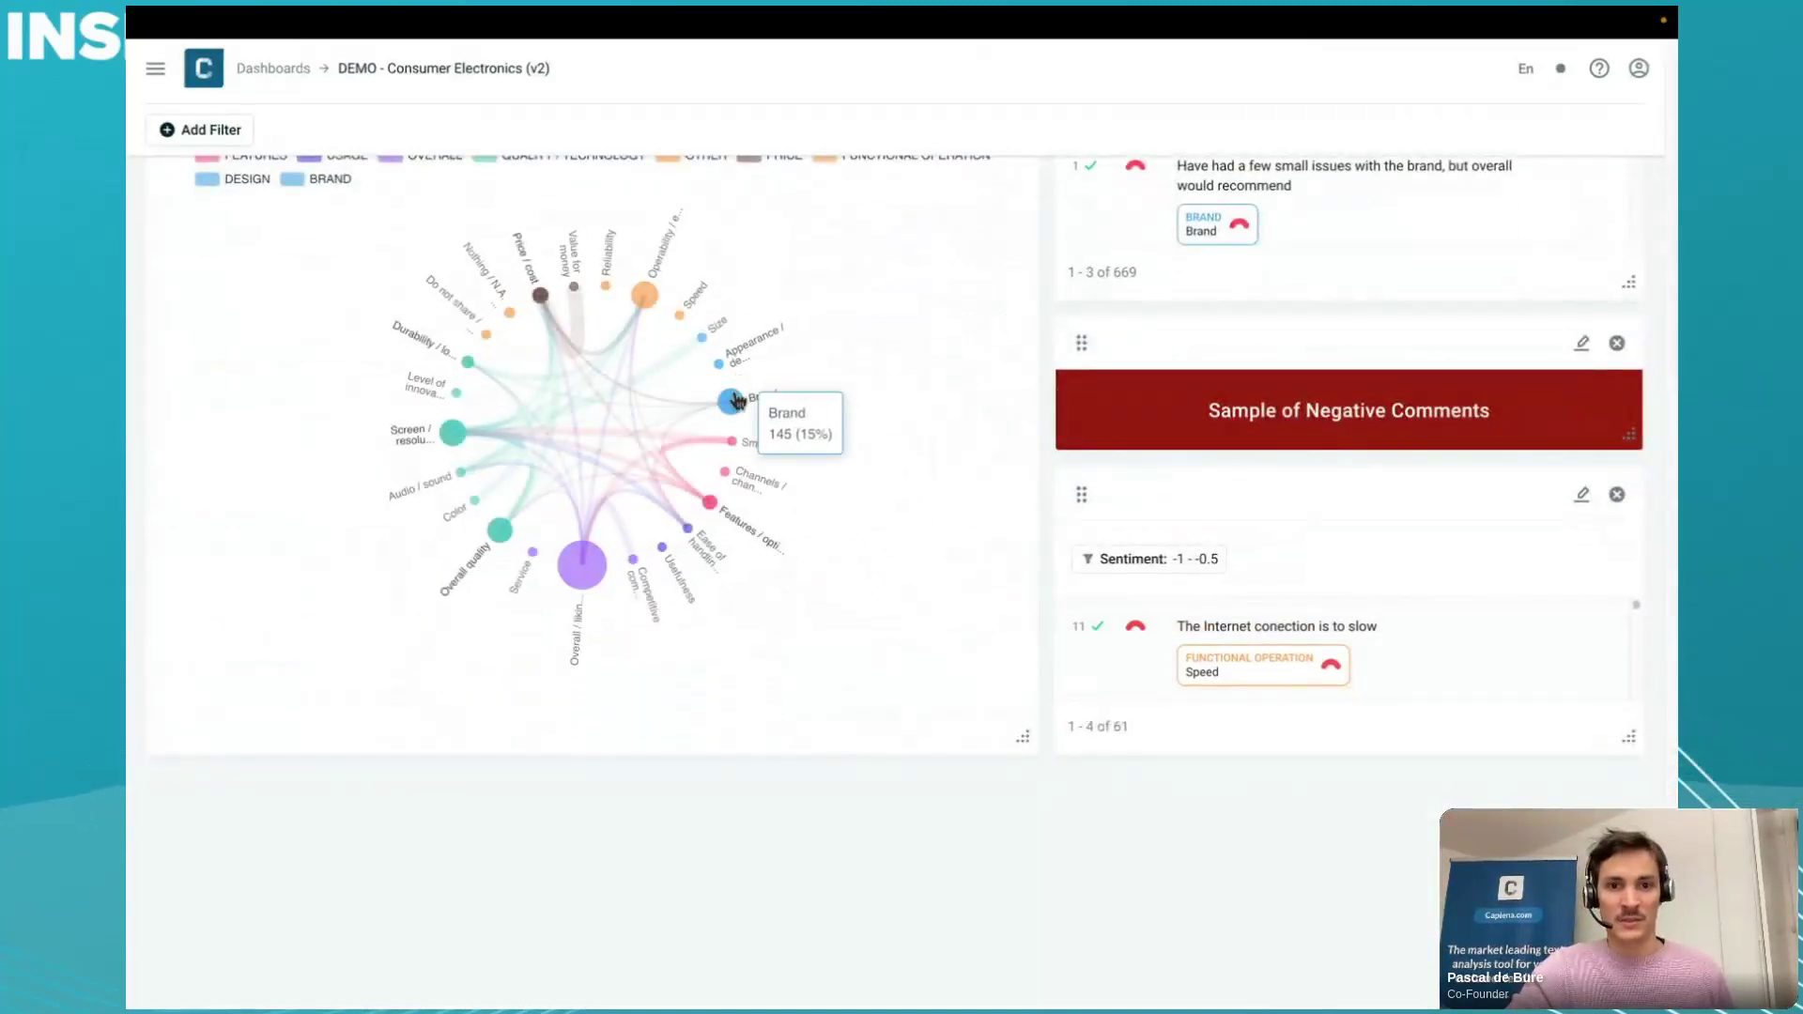
pyautogui.click(571, 349)
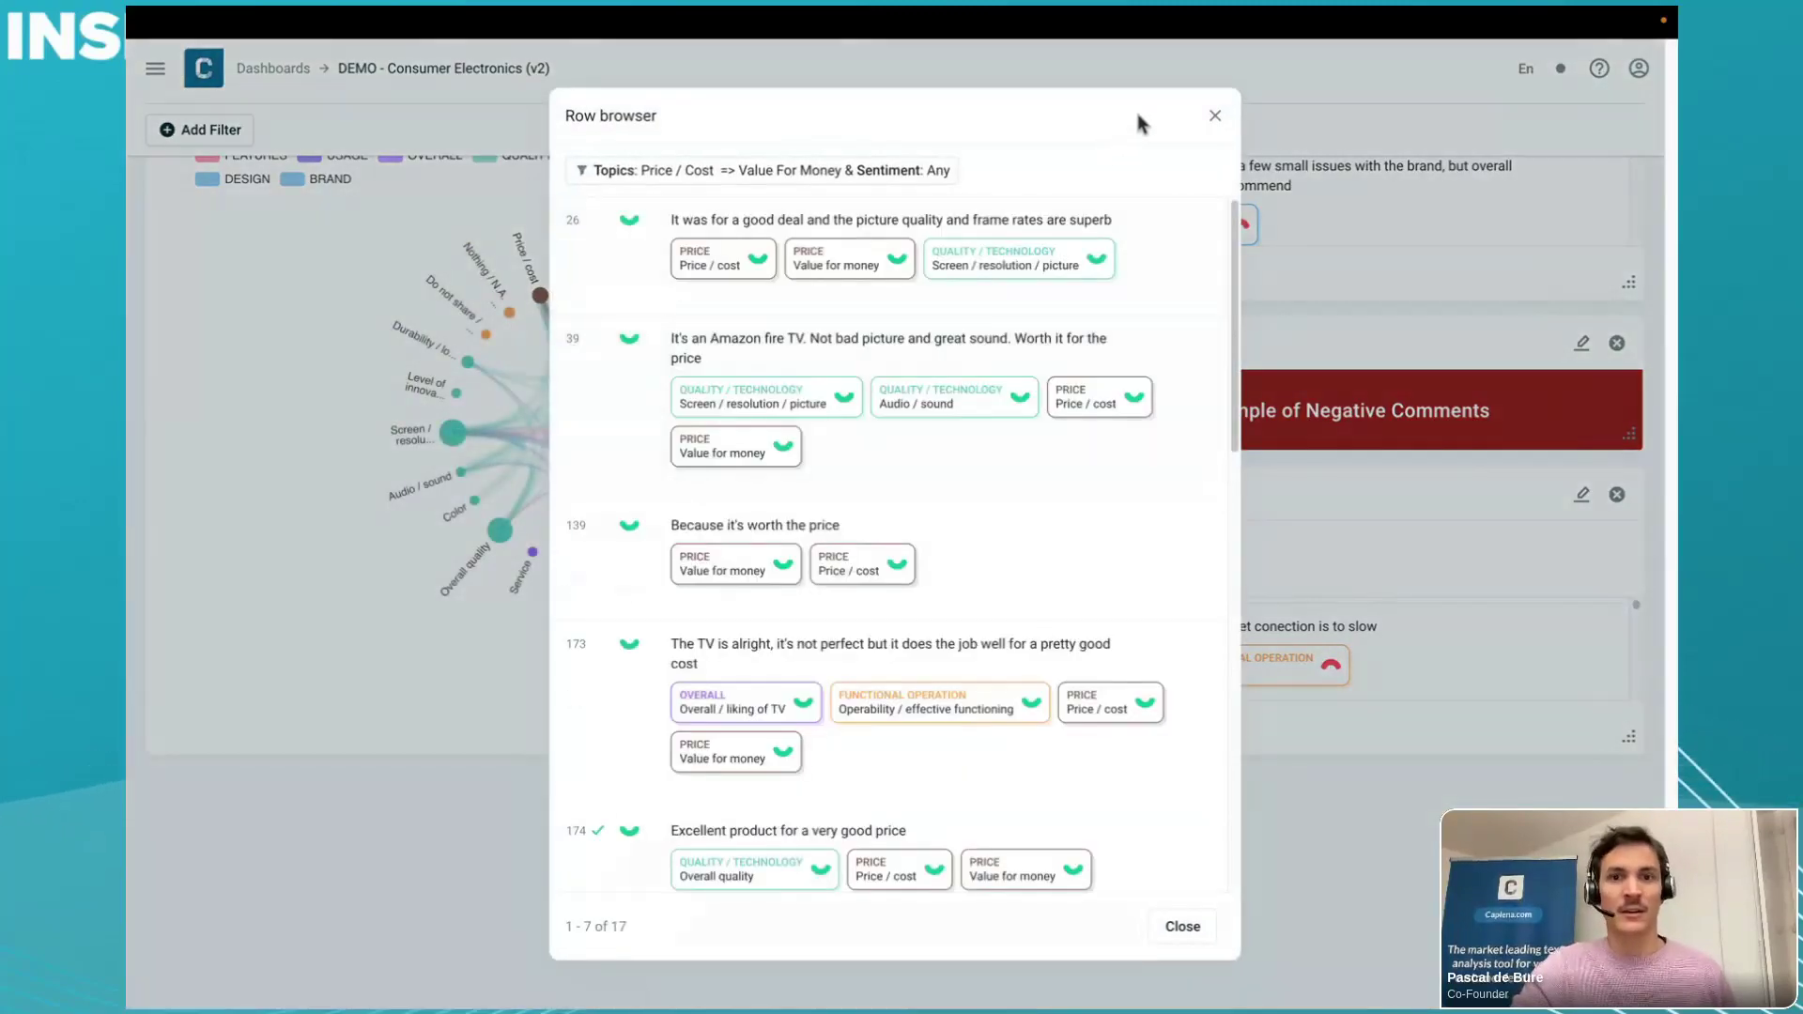
pyautogui.click(1214, 116)
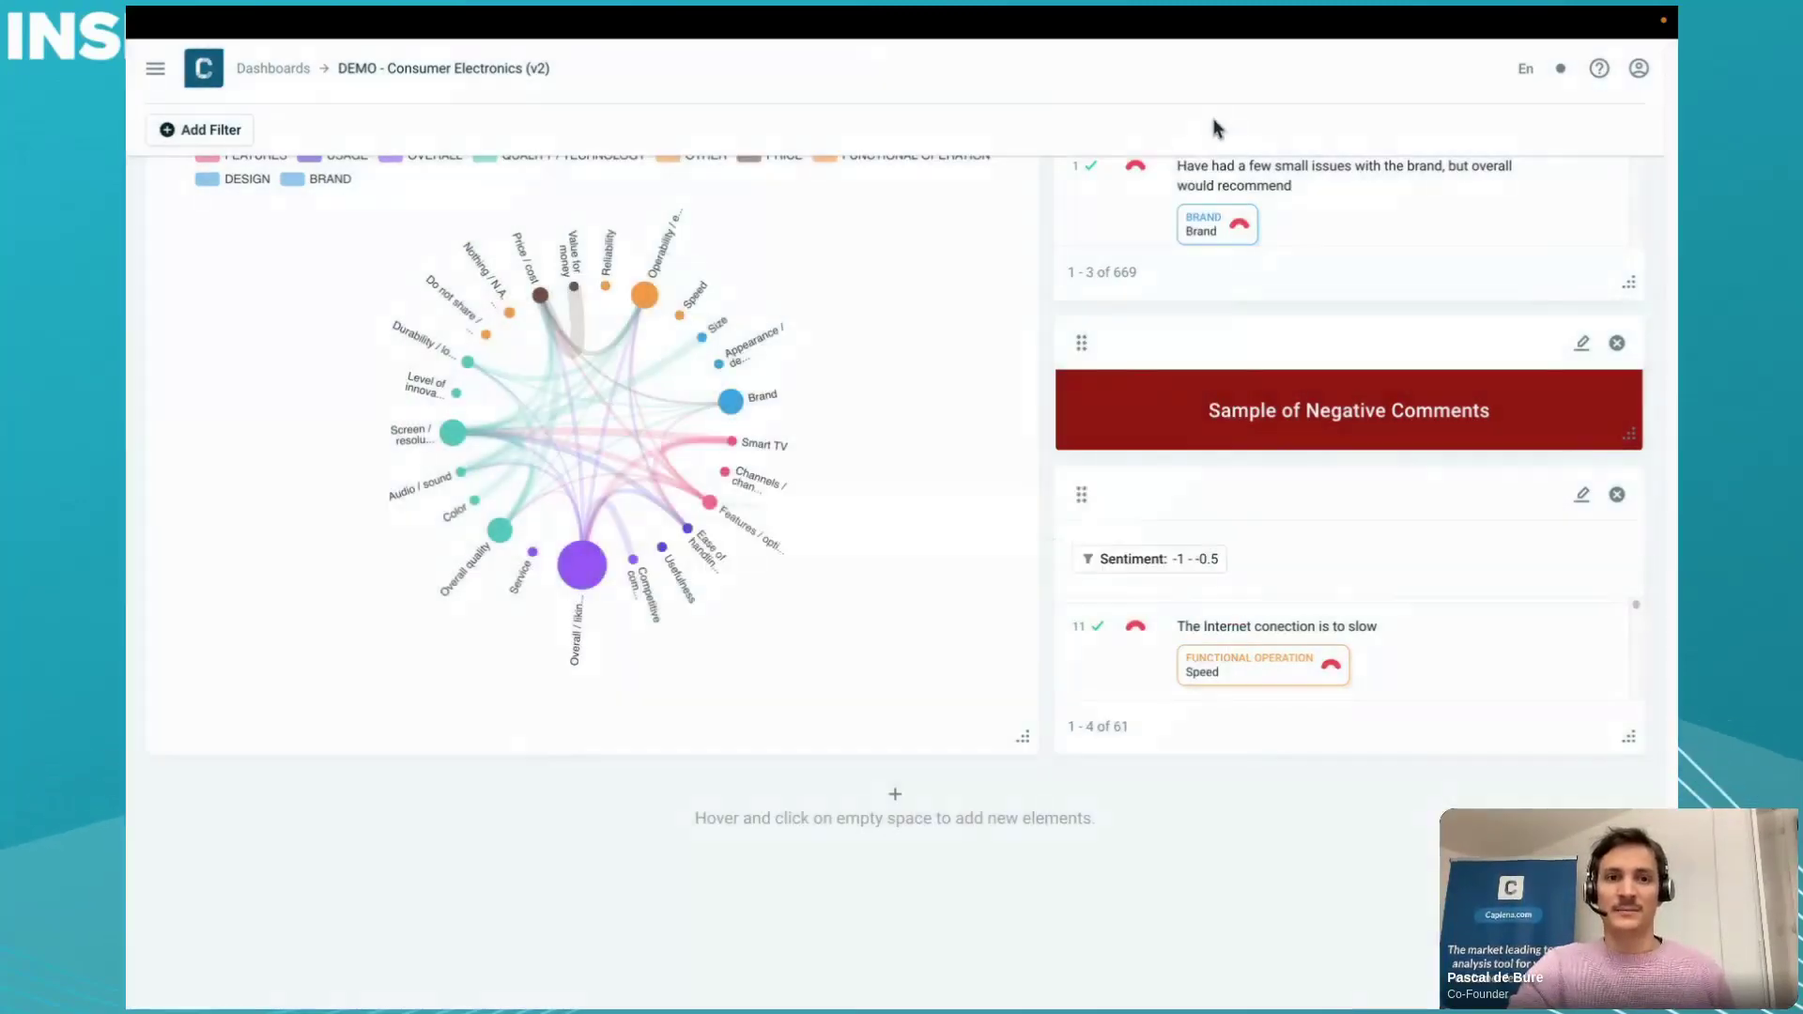
pyautogui.scroll(15, 780, 348)
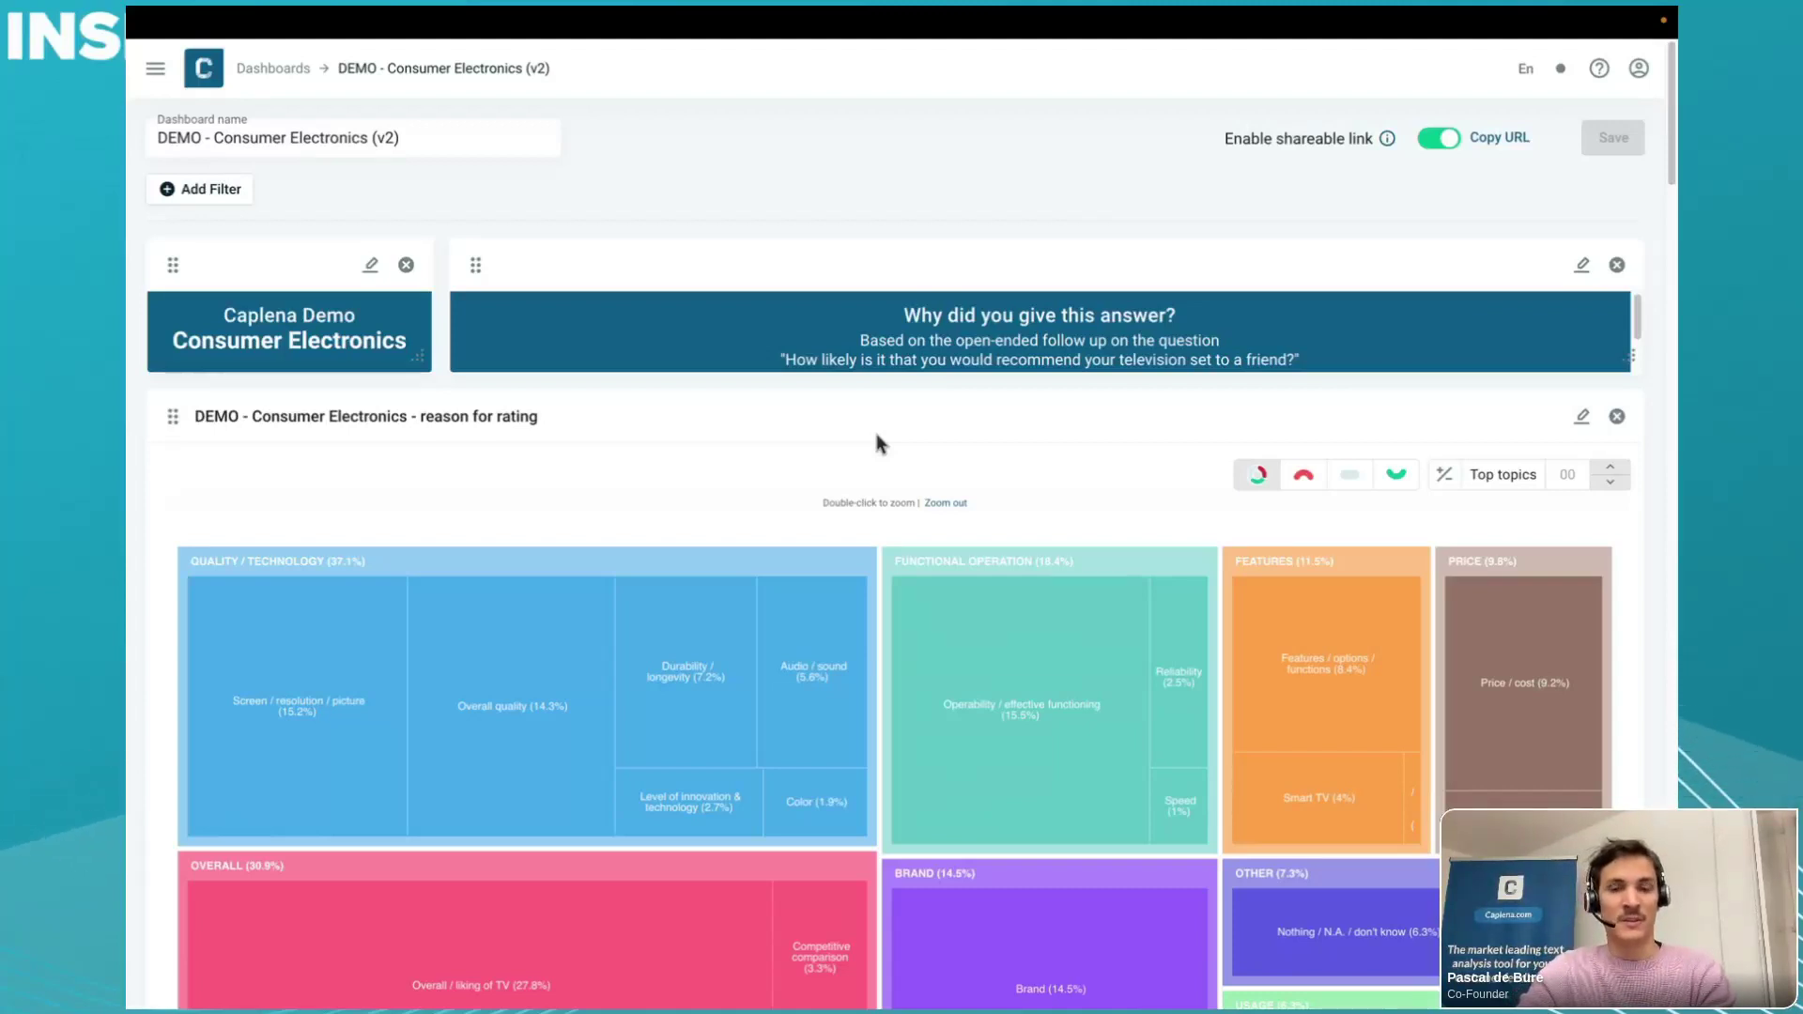
# - Switch over to the presentation slides with Cmd+Tab
pyautogui.press('super+Tab')
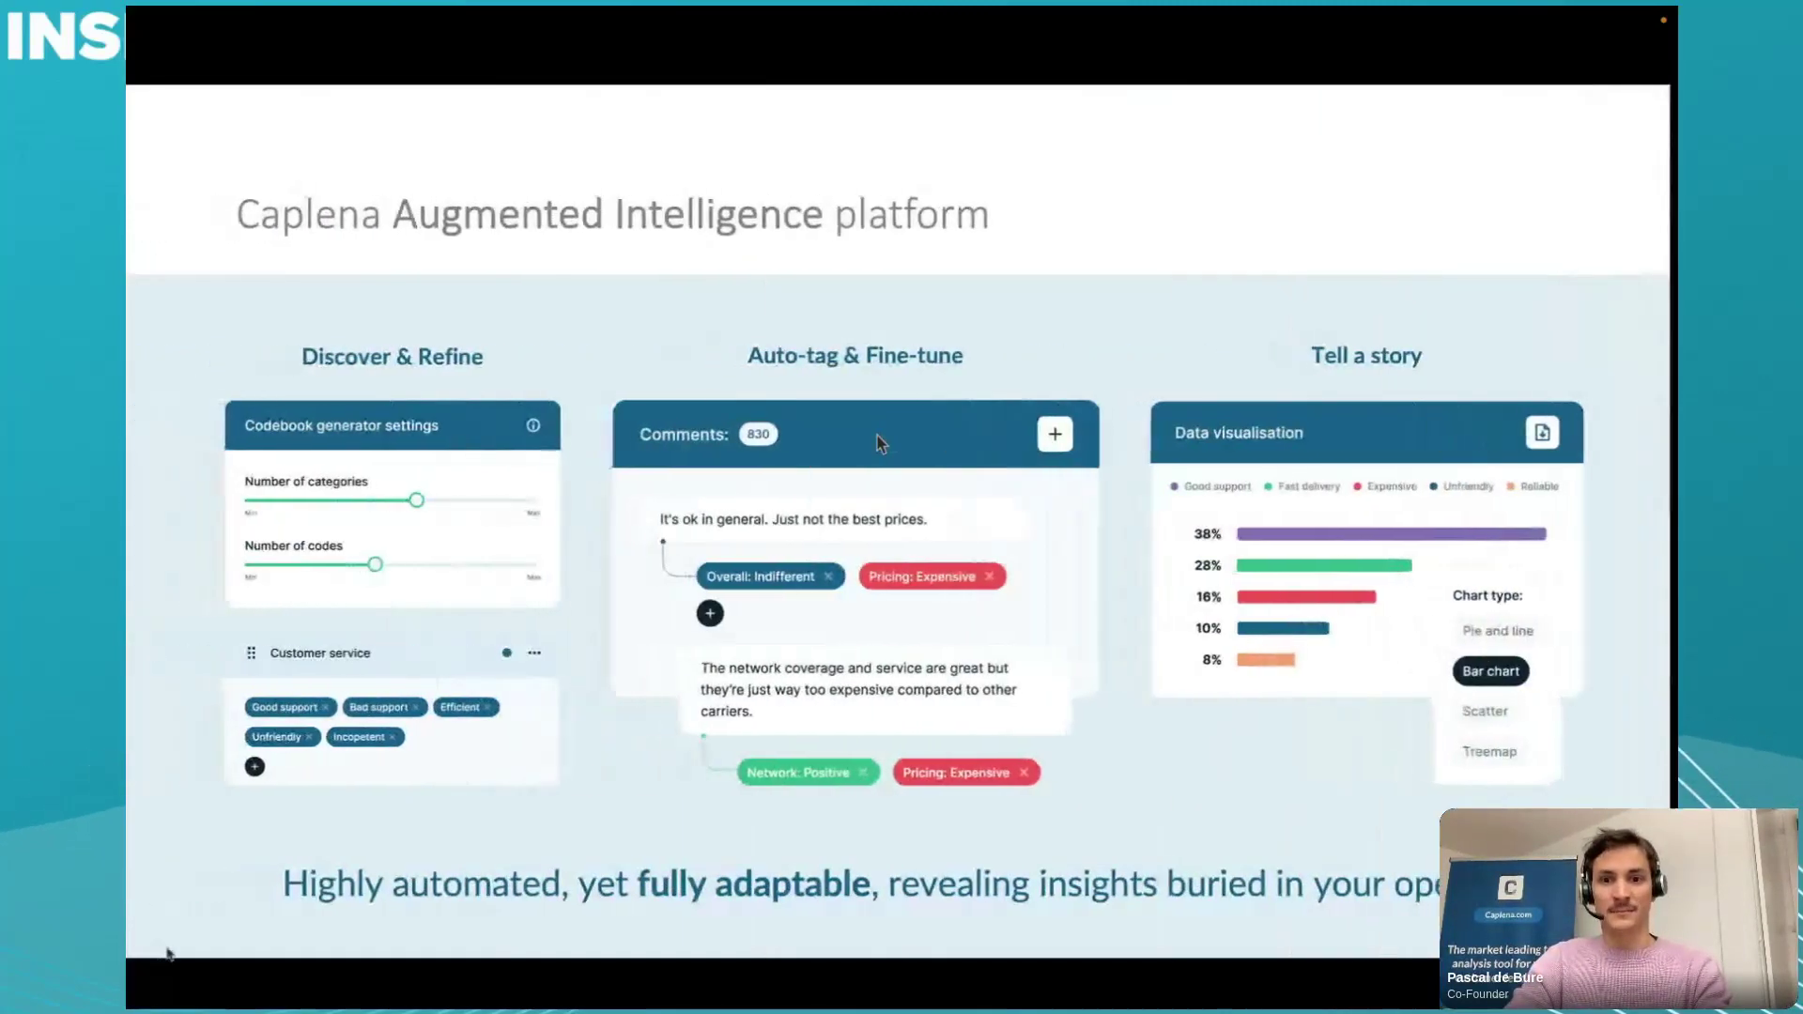
# - Advance the slideshow to the Thanks | Q&A slide, then return to the Caplena dashboard
pyautogui.press('Right')
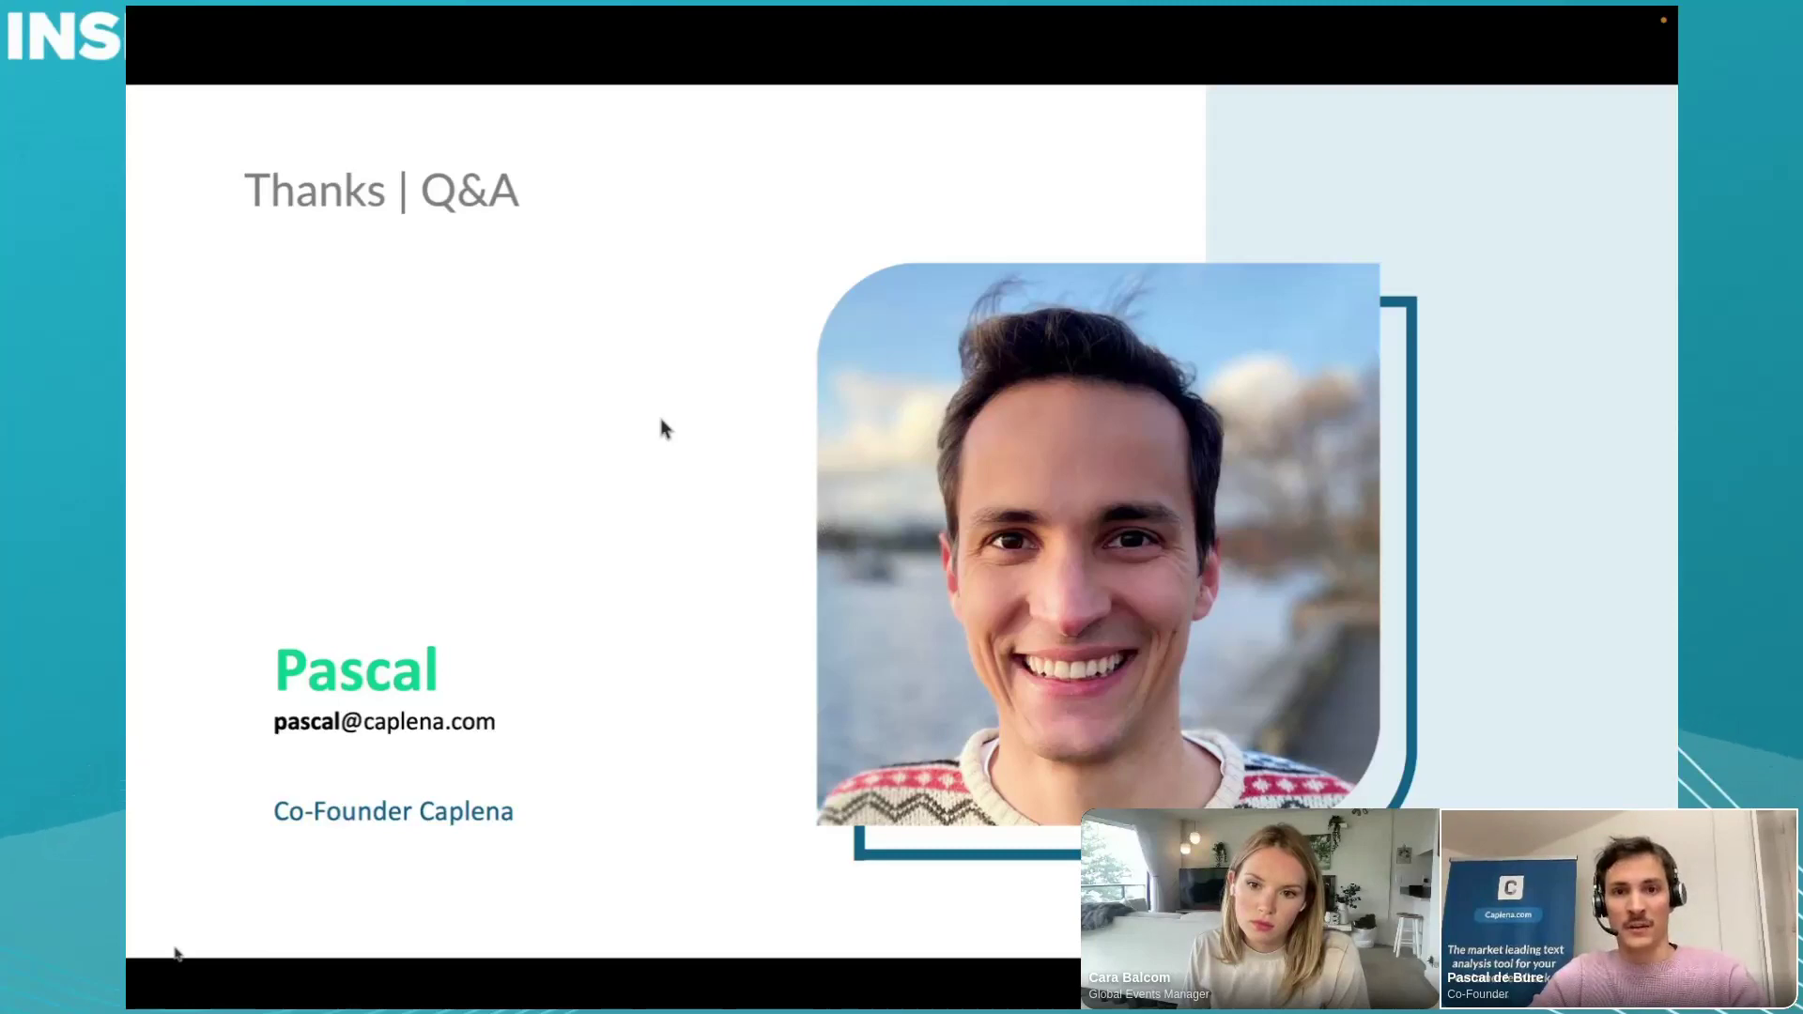
pyautogui.hotkey('ctrl', 'Right')
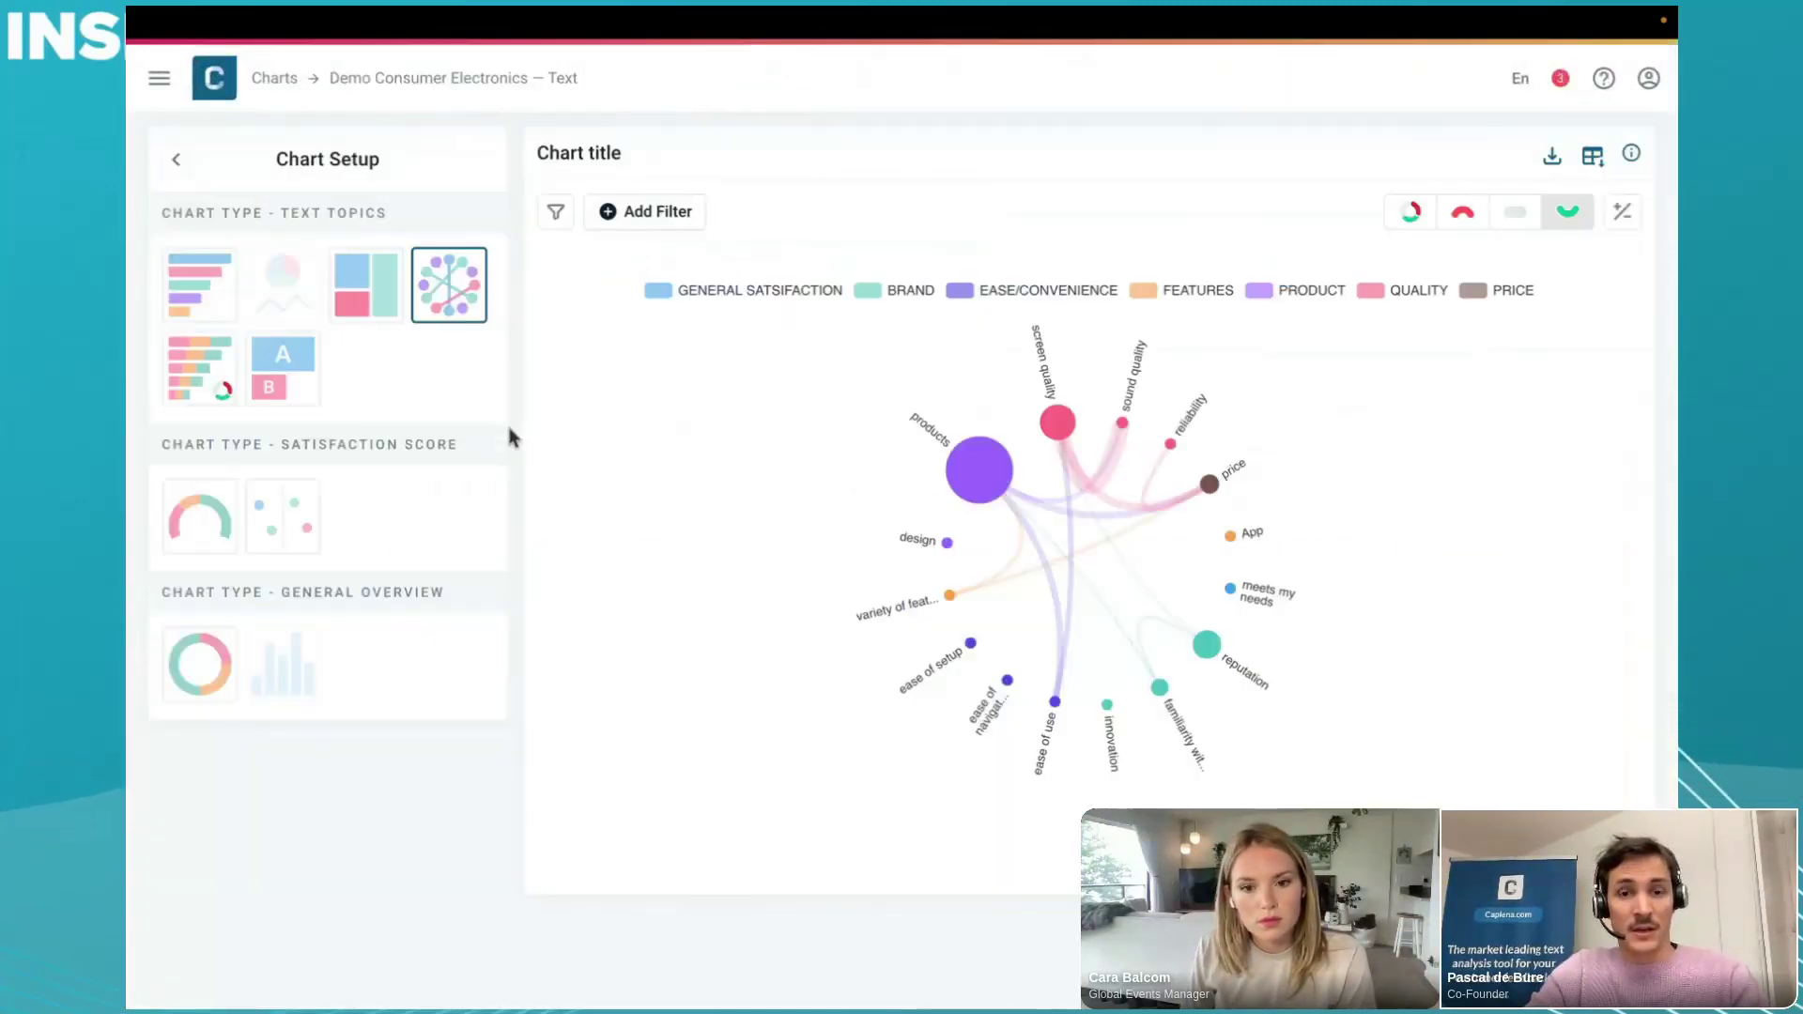
# - Leave the topic network chart without saving and go to the Demo Consumer Electronics project
pyautogui.click(508, 425)
pyautogui.click(193, 162)
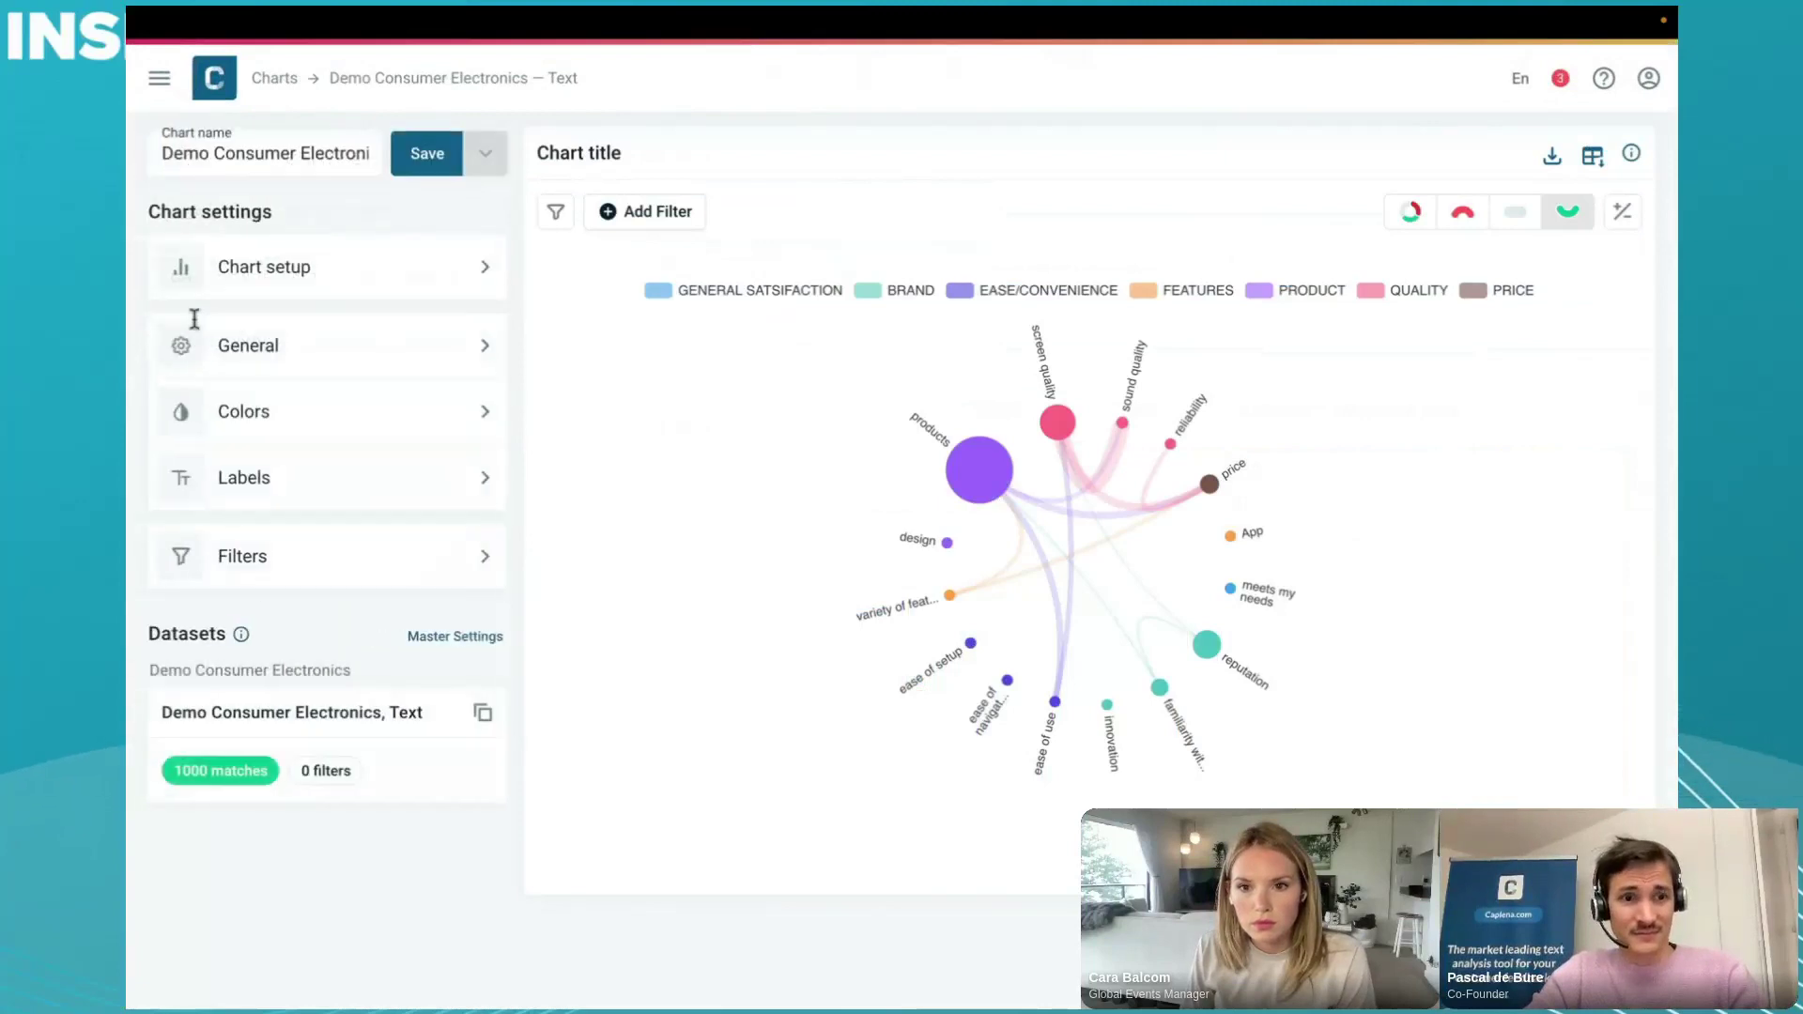
pyautogui.click(287, 672)
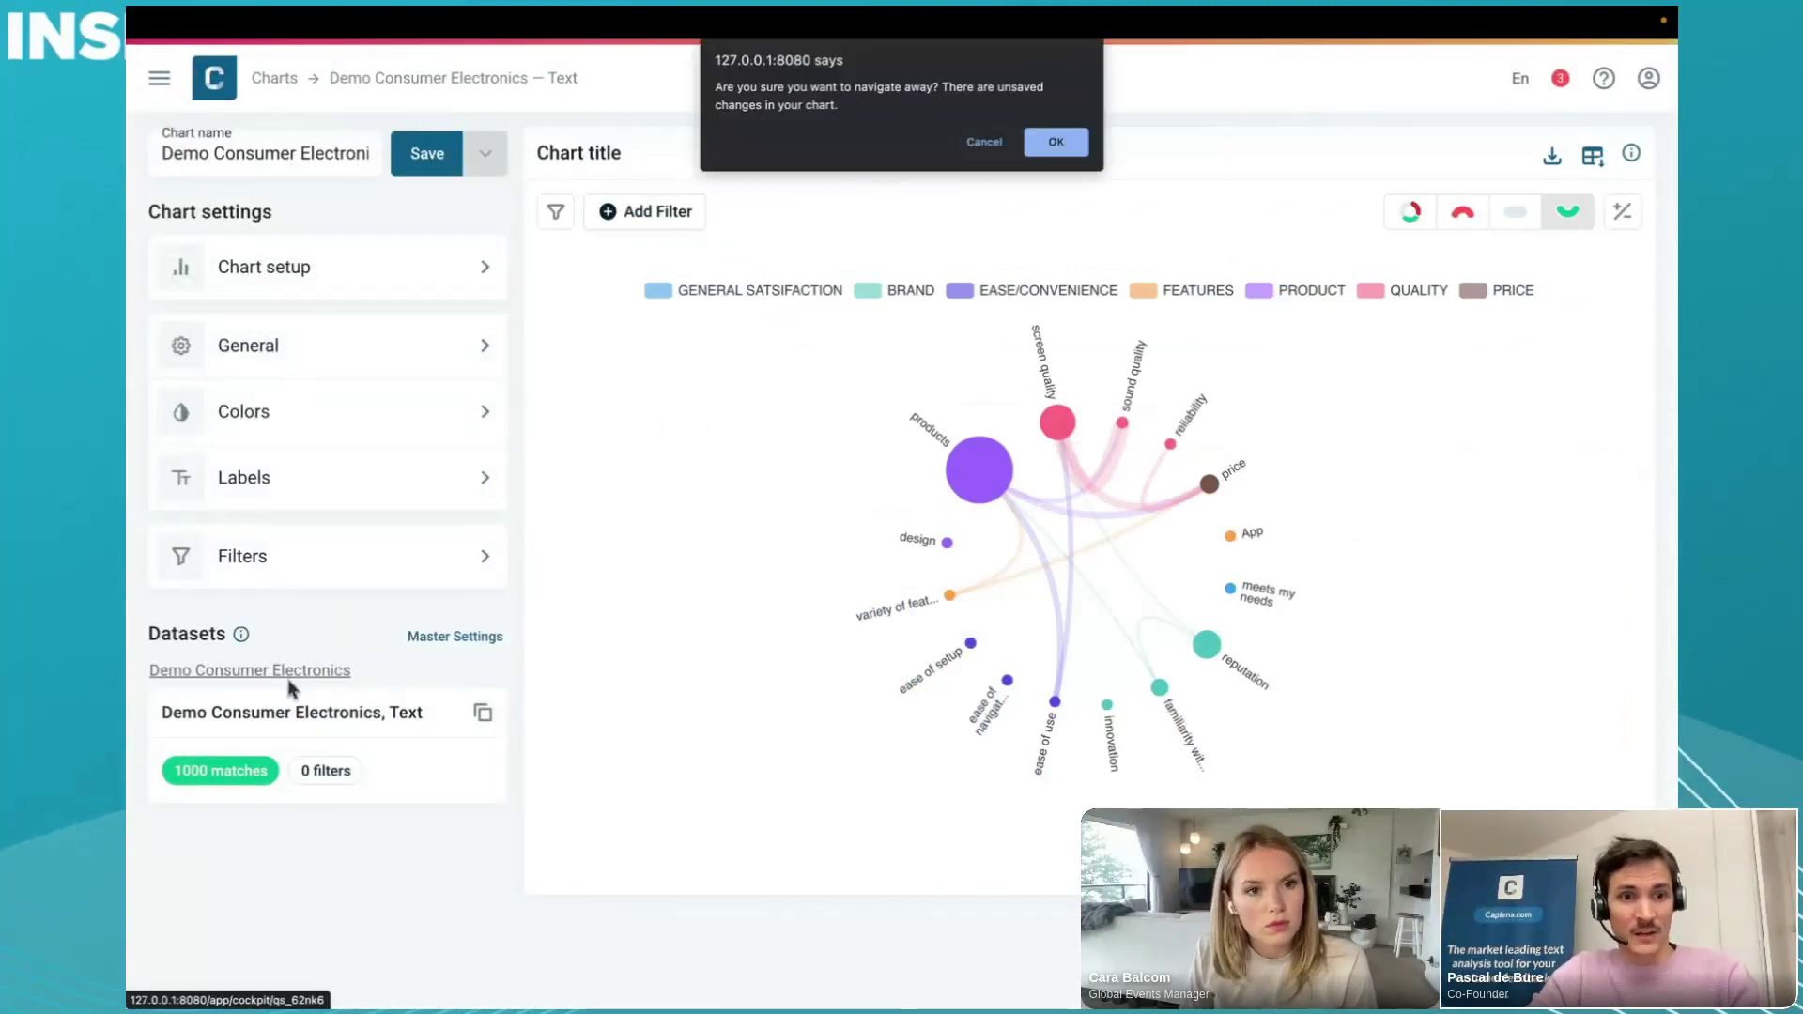
pyautogui.click(1056, 142)
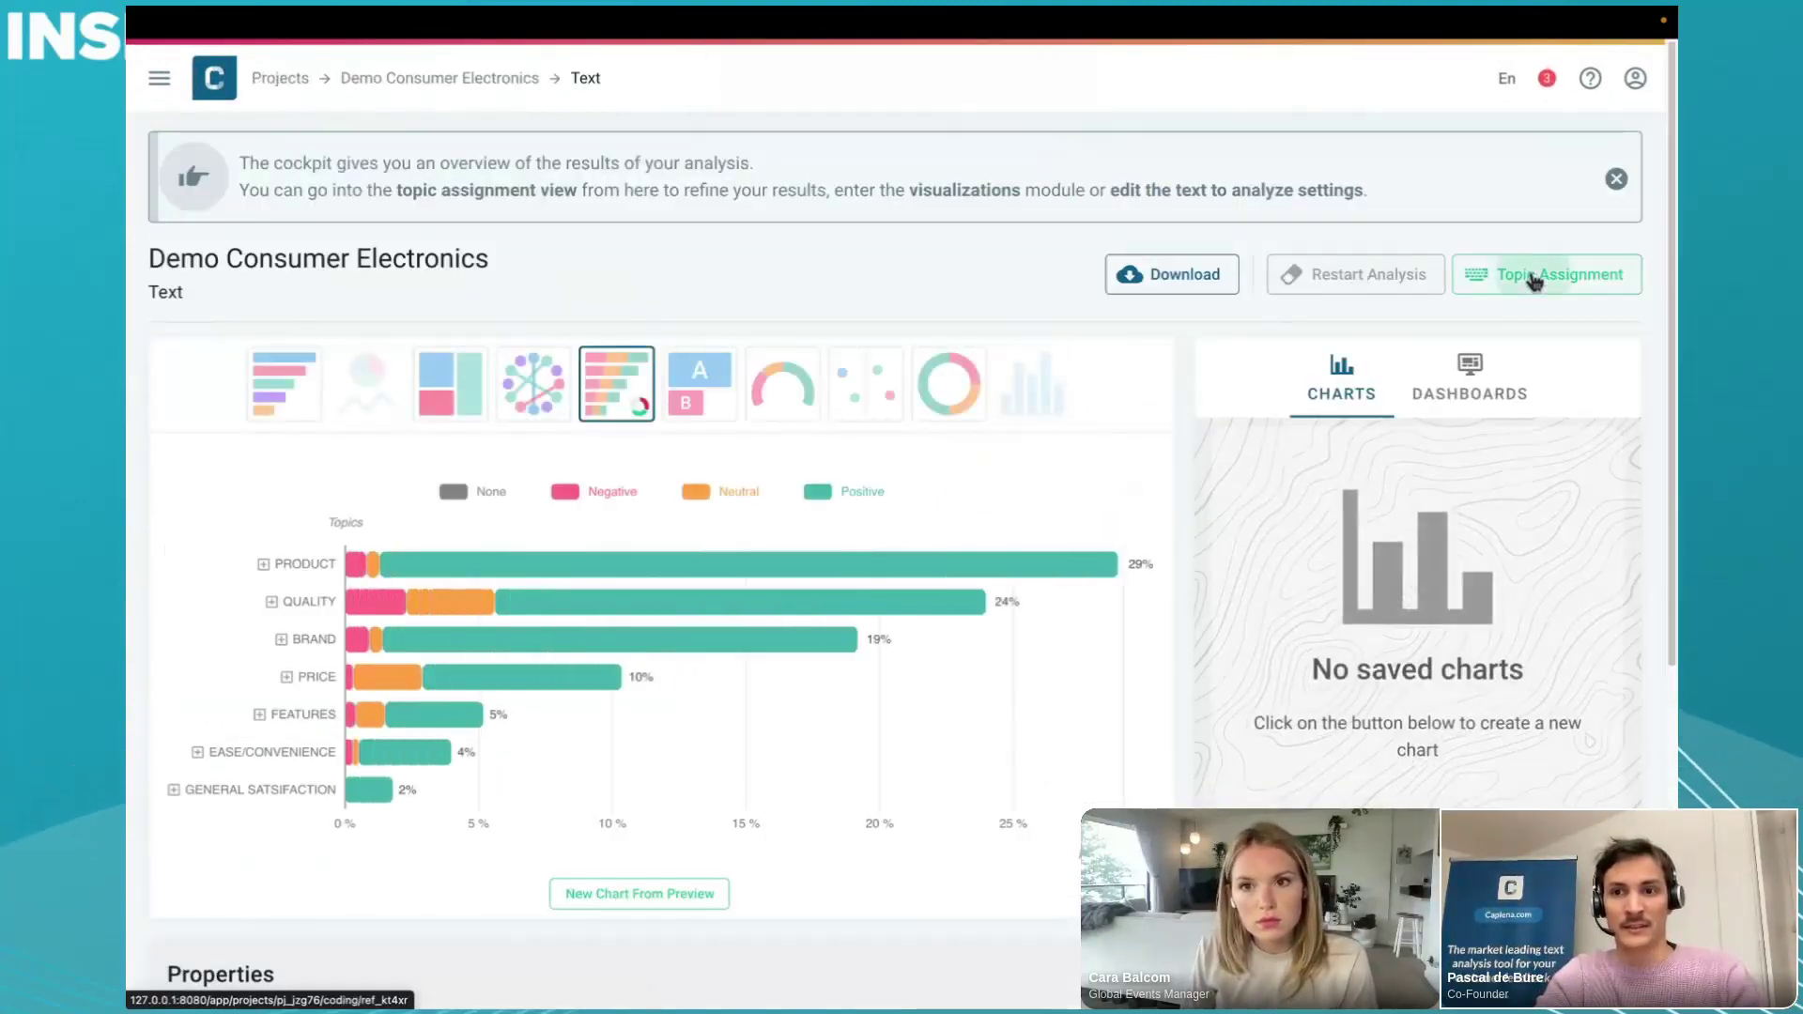
# - Open Topic Assignment and list the topic groups, briefly viewing the meets my needs topic details
pyautogui.click(1533, 278)
pyautogui.click(1298, 221)
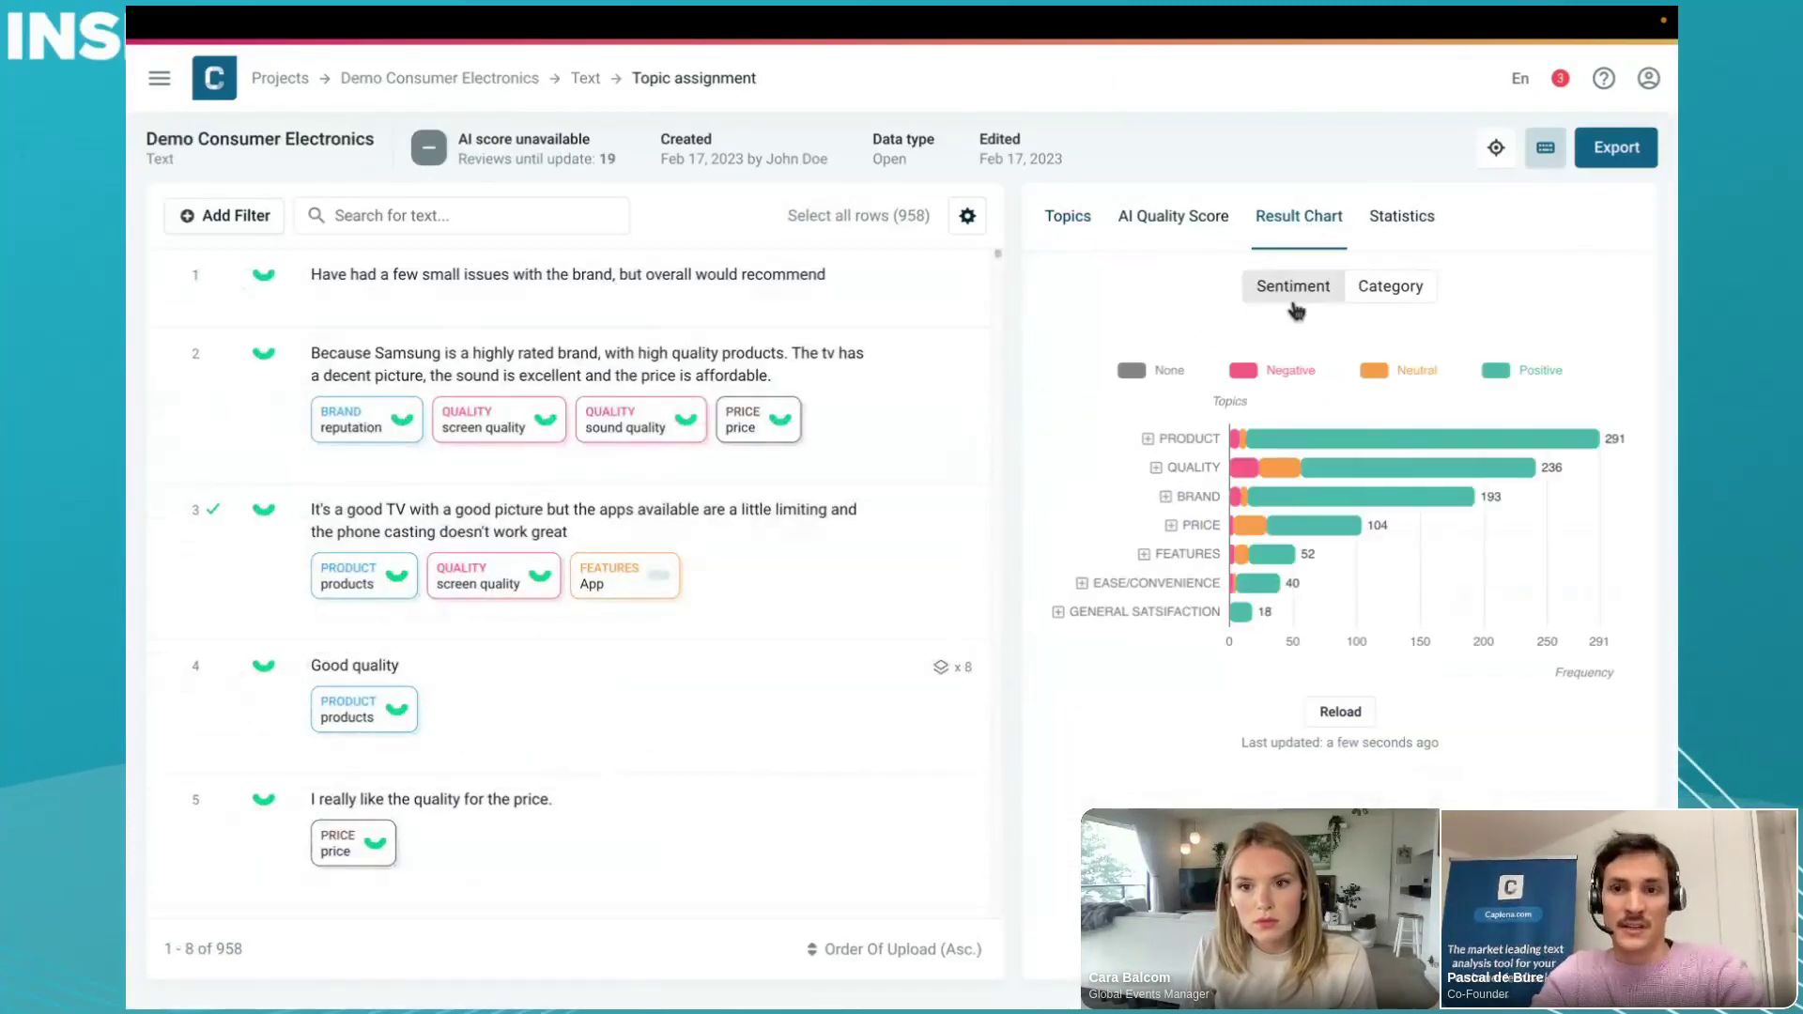
pyautogui.click(1062, 218)
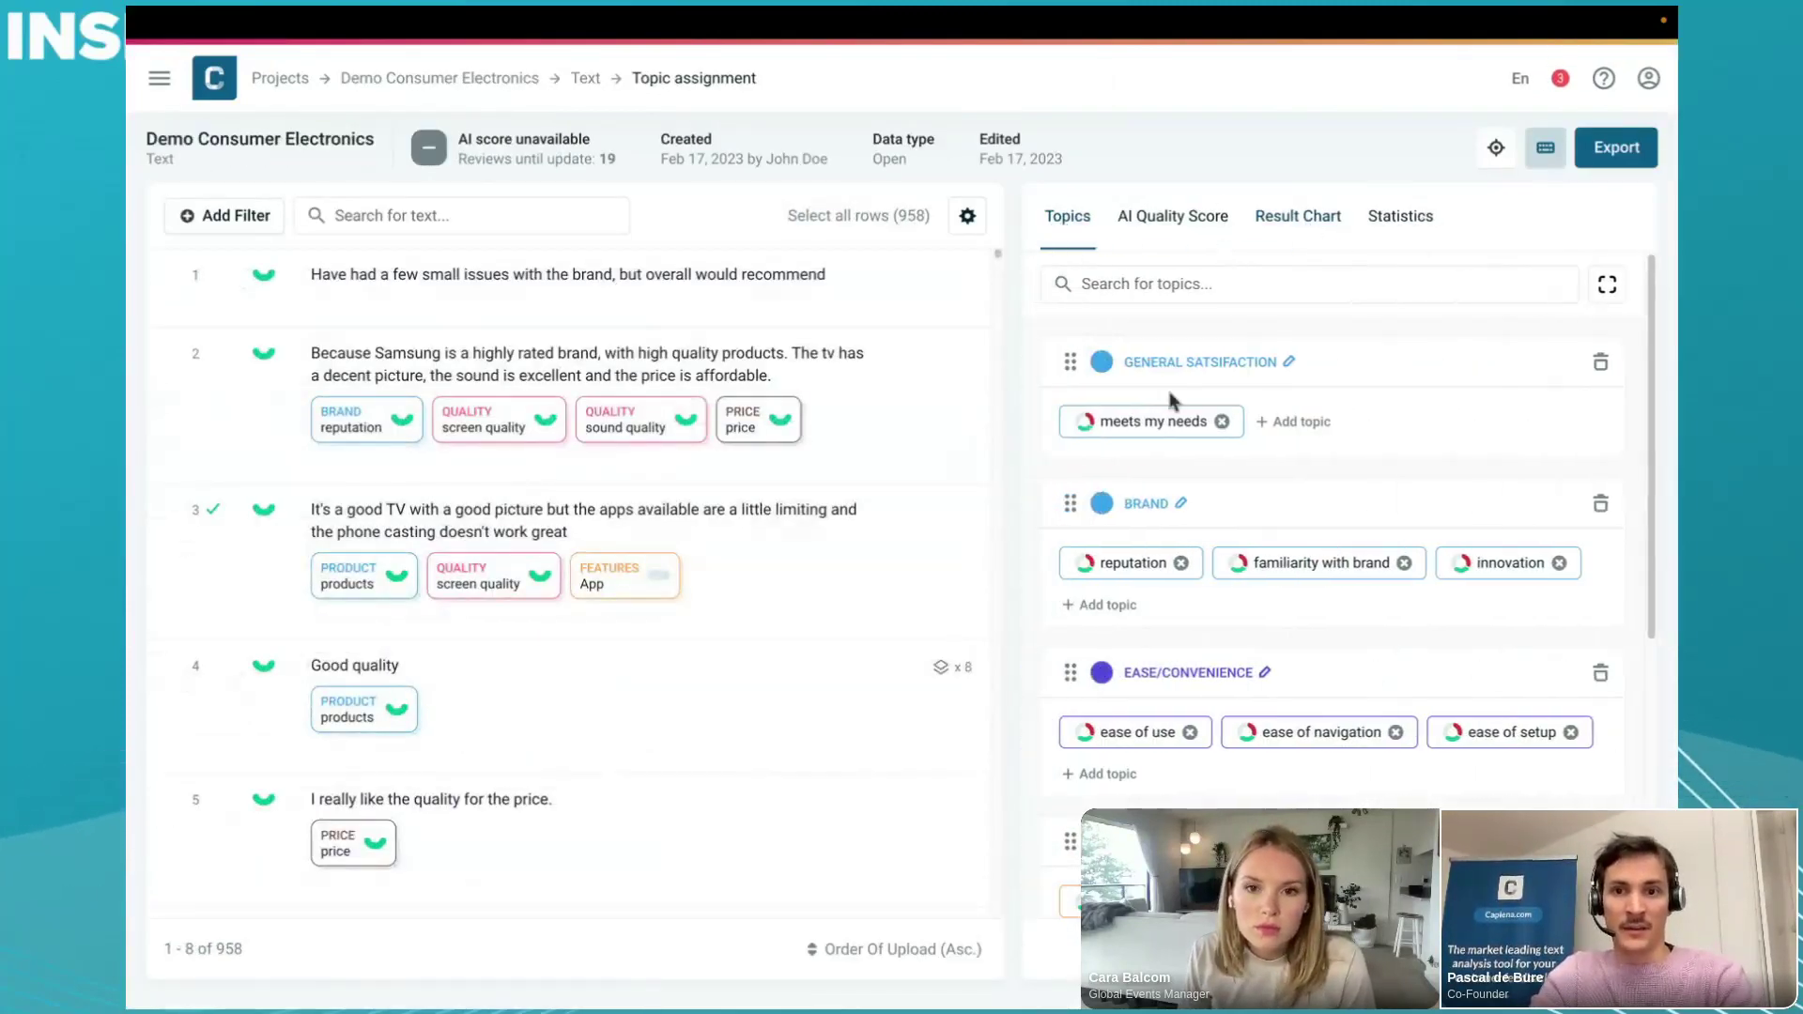
pyautogui.click(1154, 421)
pyautogui.click(1481, 404)
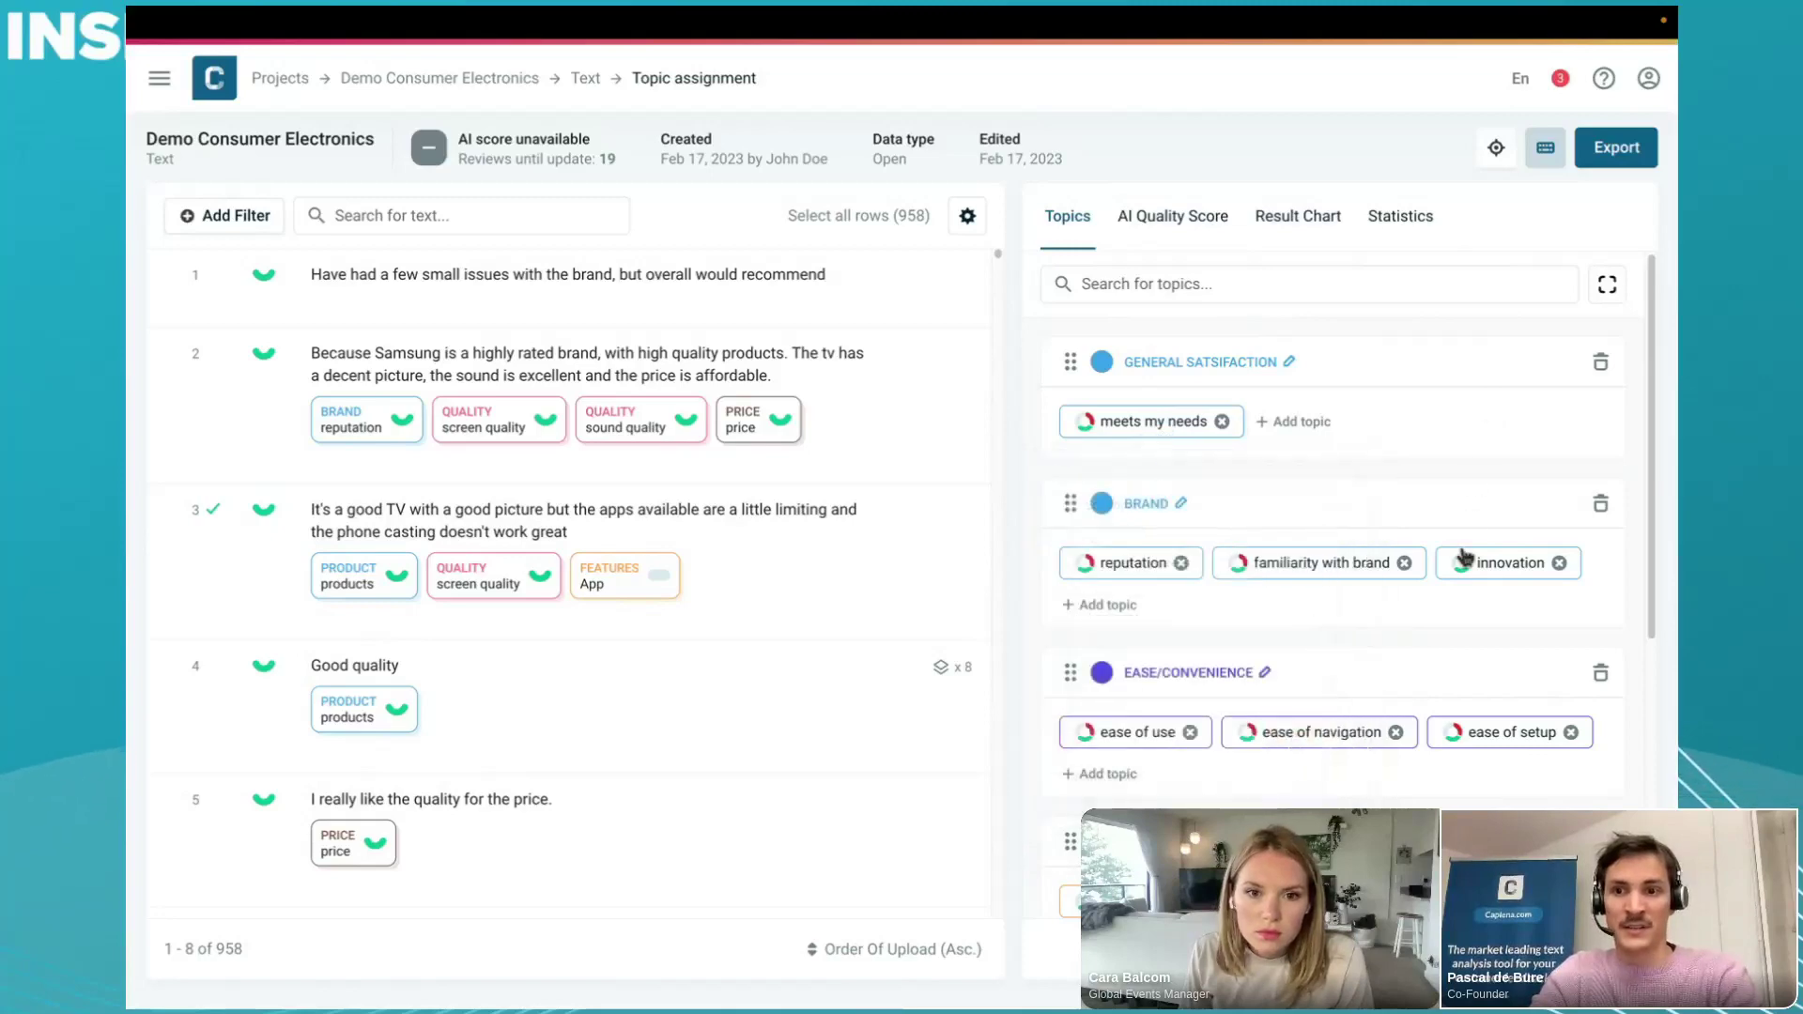
# - Filter the comments to the BRAND innovation topic and close its edit panel
pyautogui.click(1466, 561)
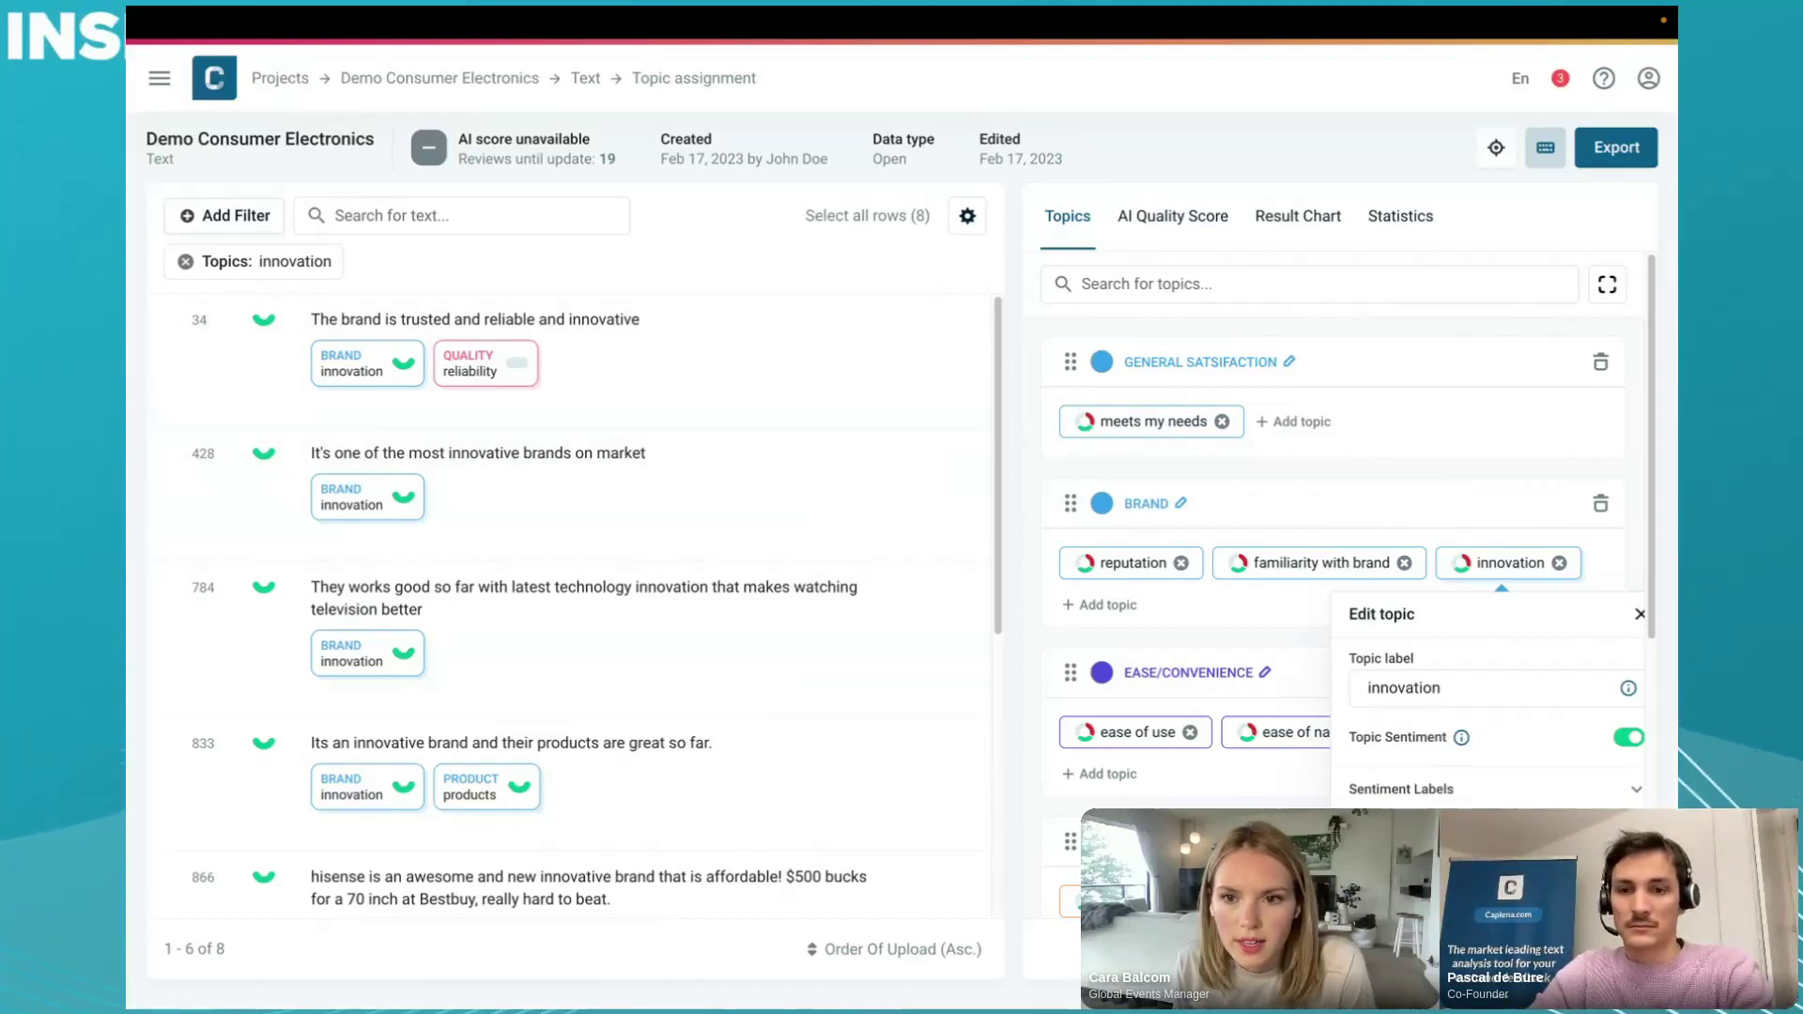
pyautogui.click(1027, 515)
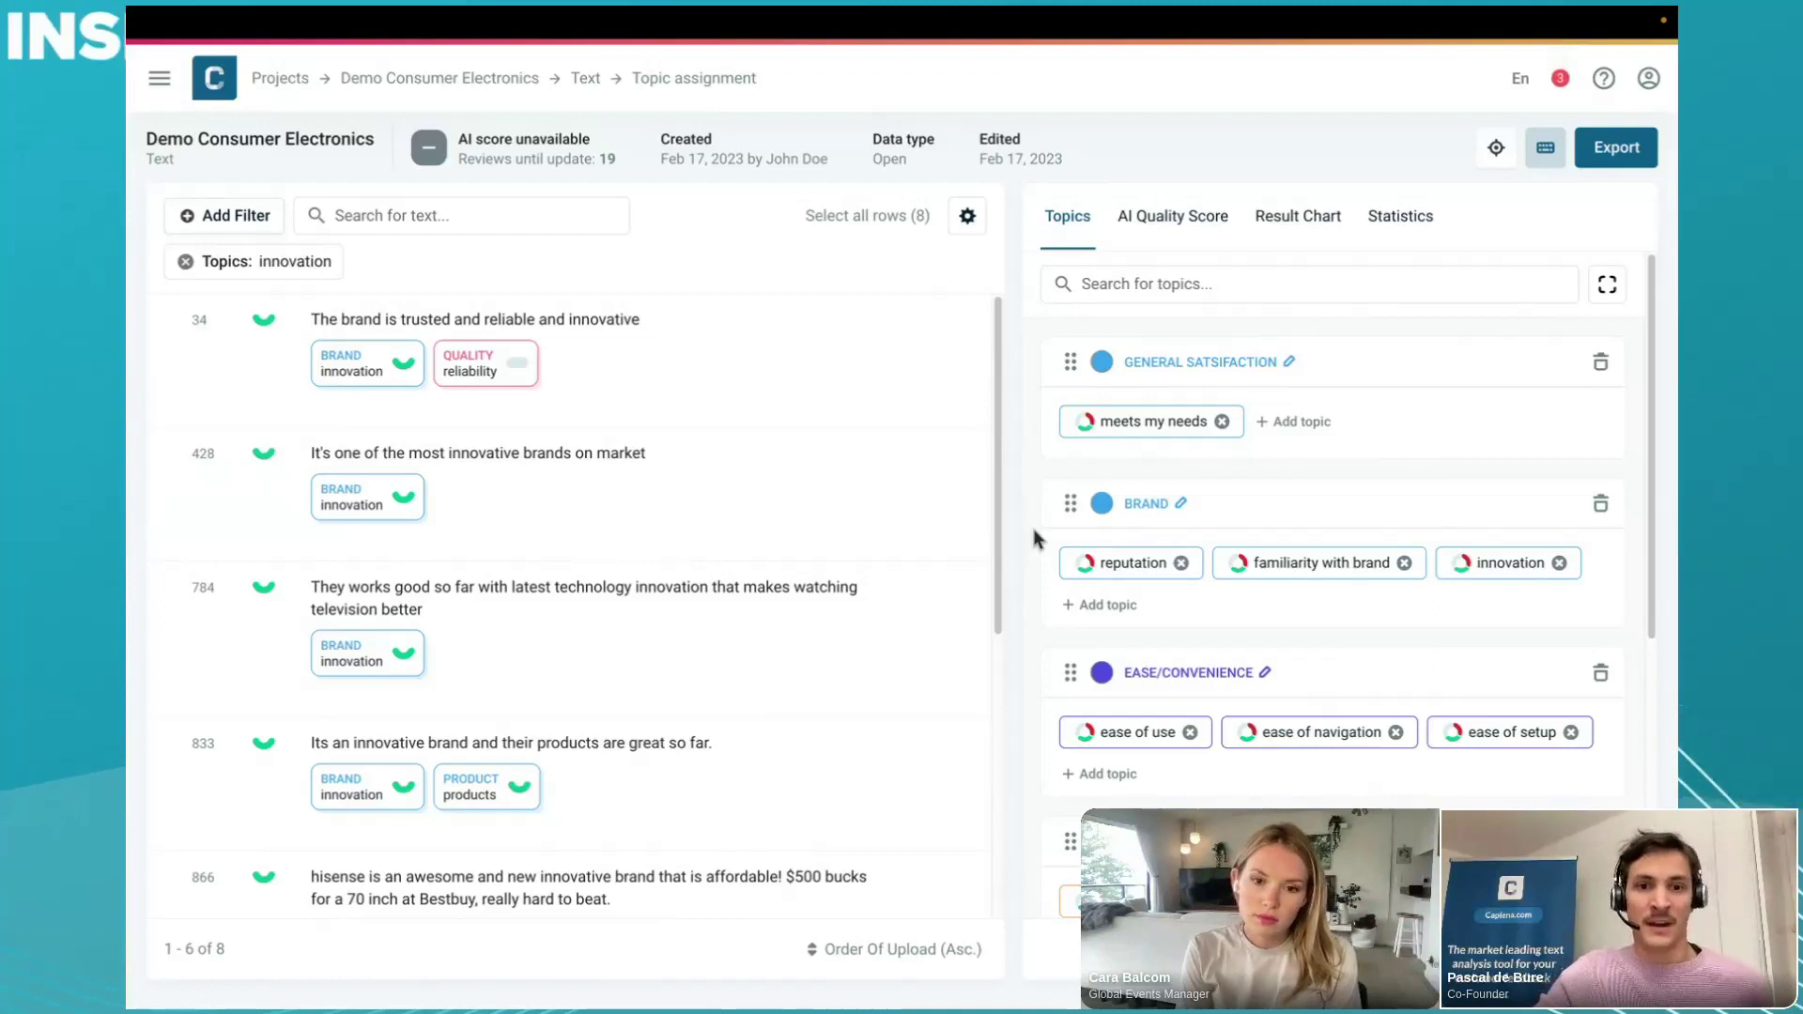
pyautogui.moveTo(930, 582)
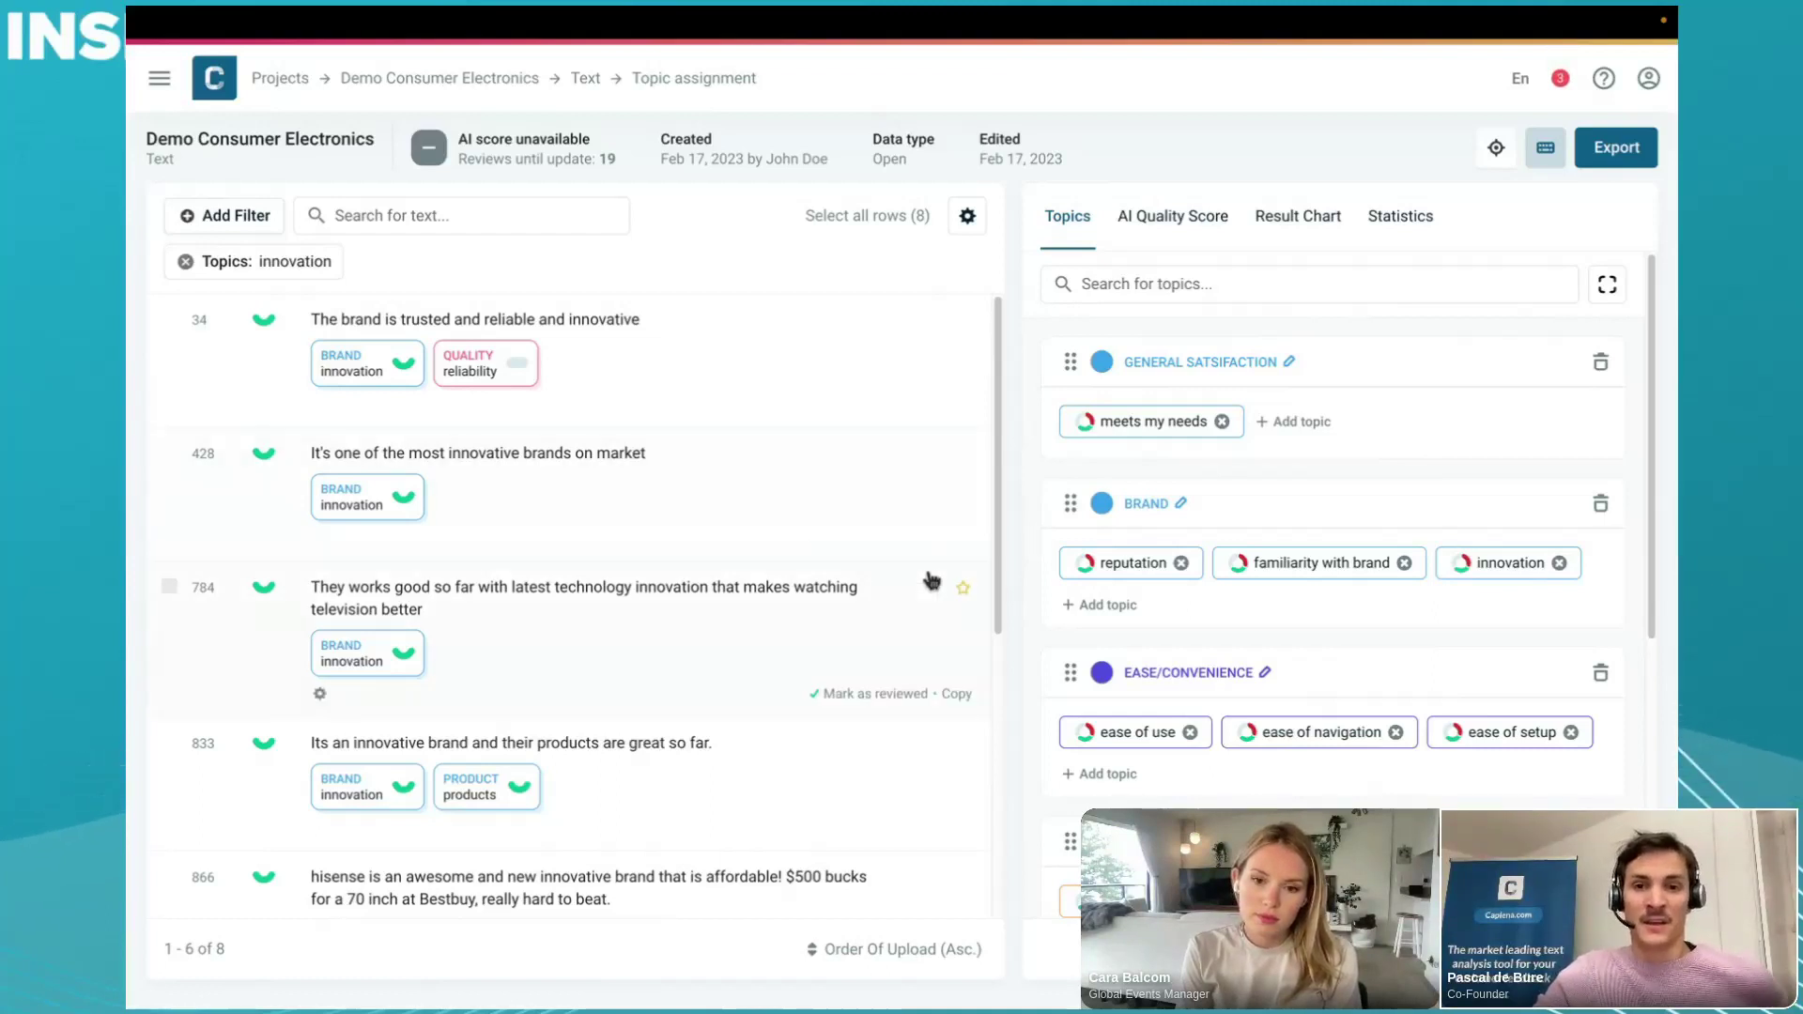
pyautogui.moveTo(950, 543)
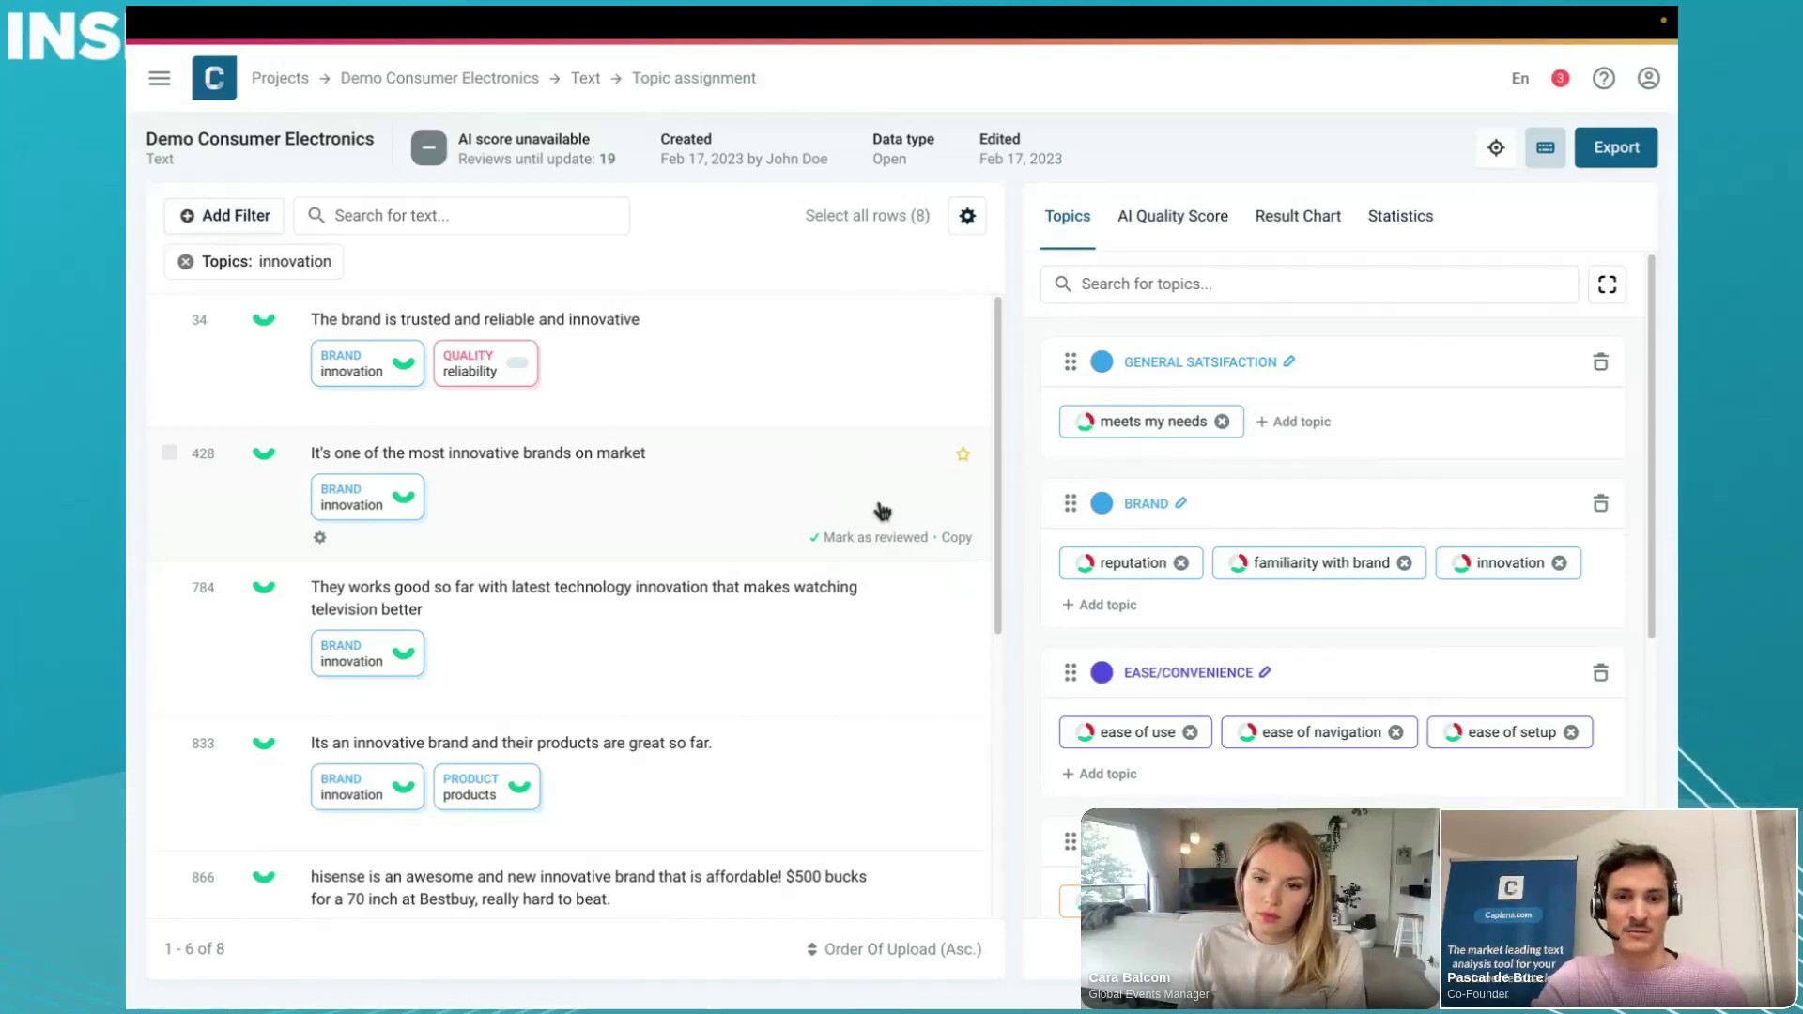
# - Scroll through the innovation-filtered comment list
pyautogui.scroll(-1, 1201, 539)
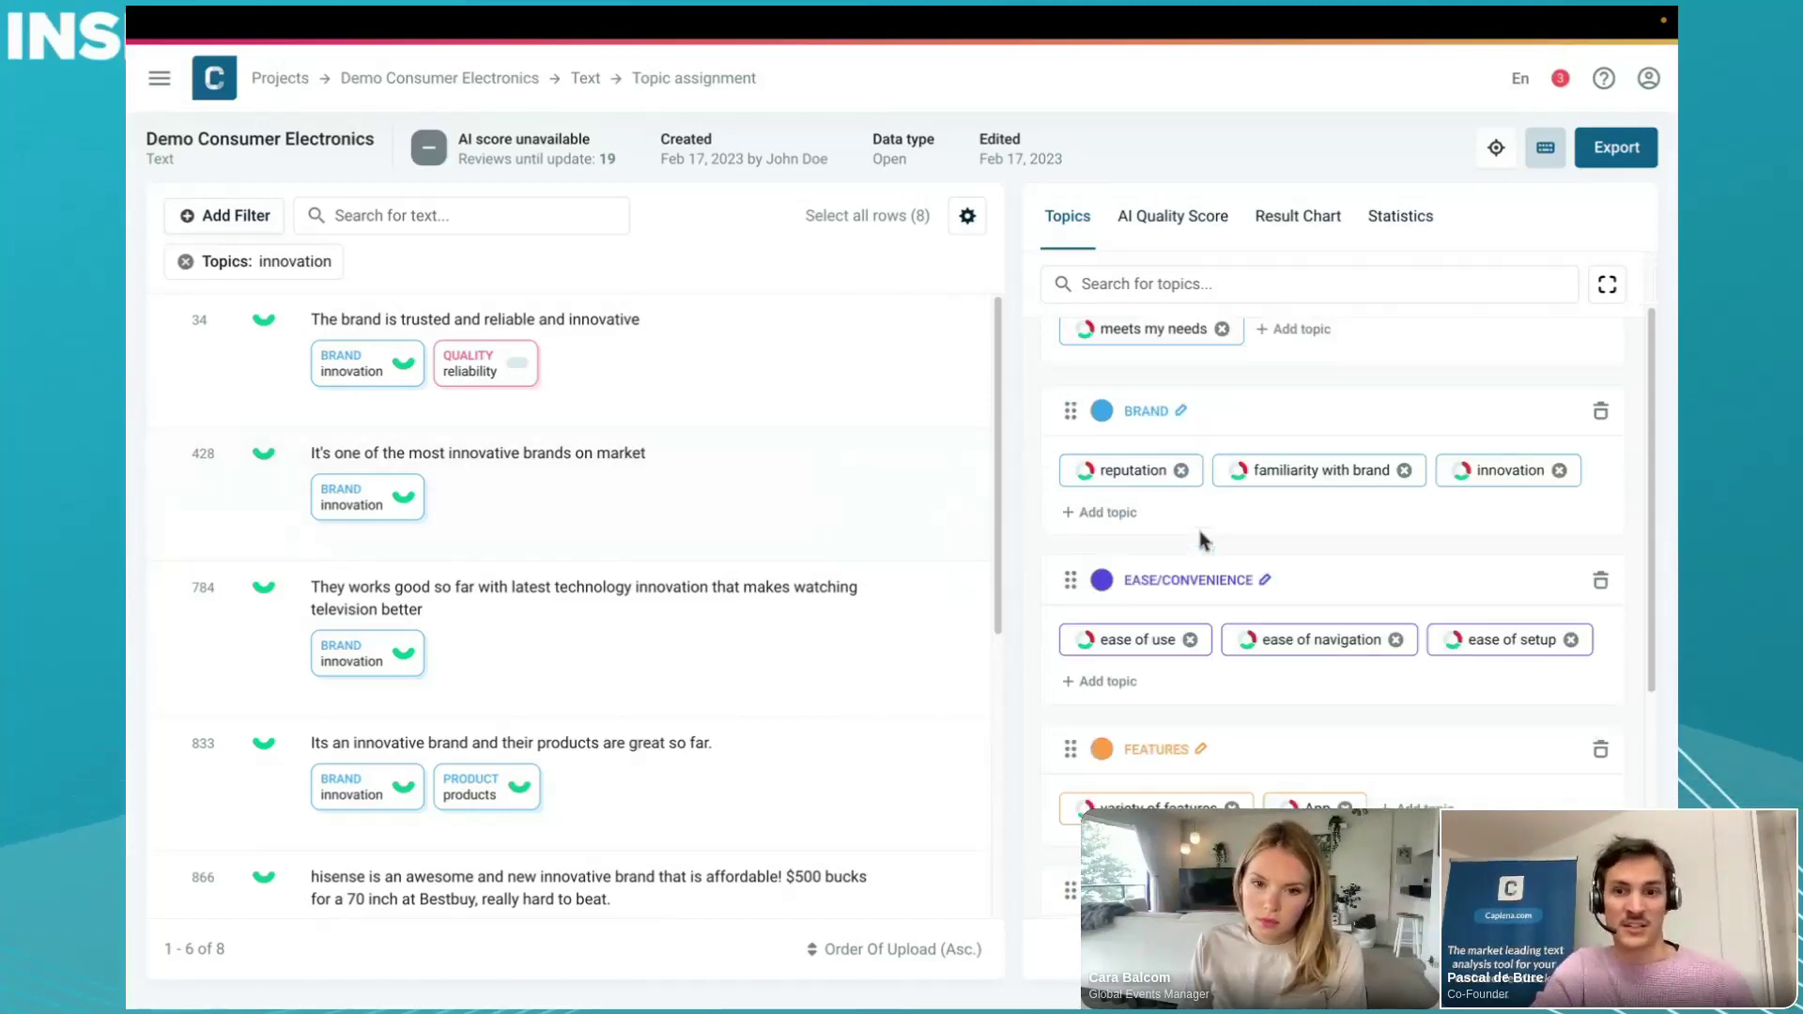
pyautogui.scroll(-3, 1200, 539)
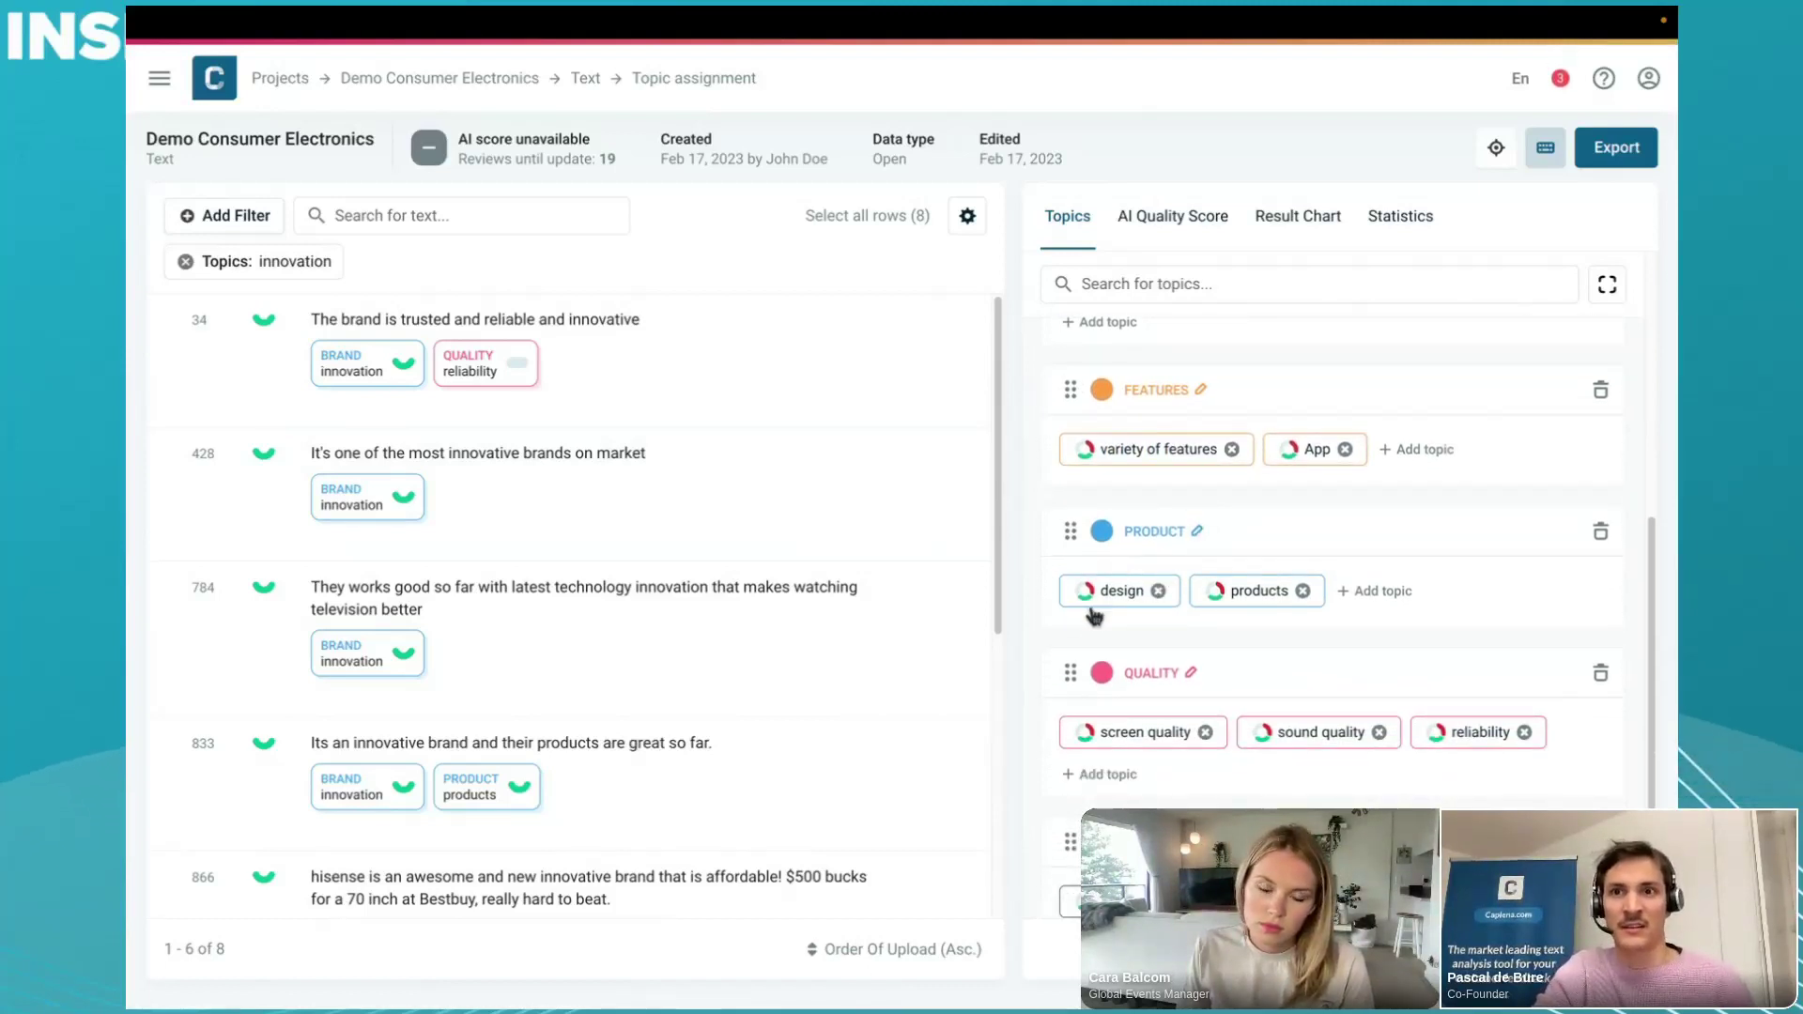
pyautogui.scroll(-1, 1093, 616)
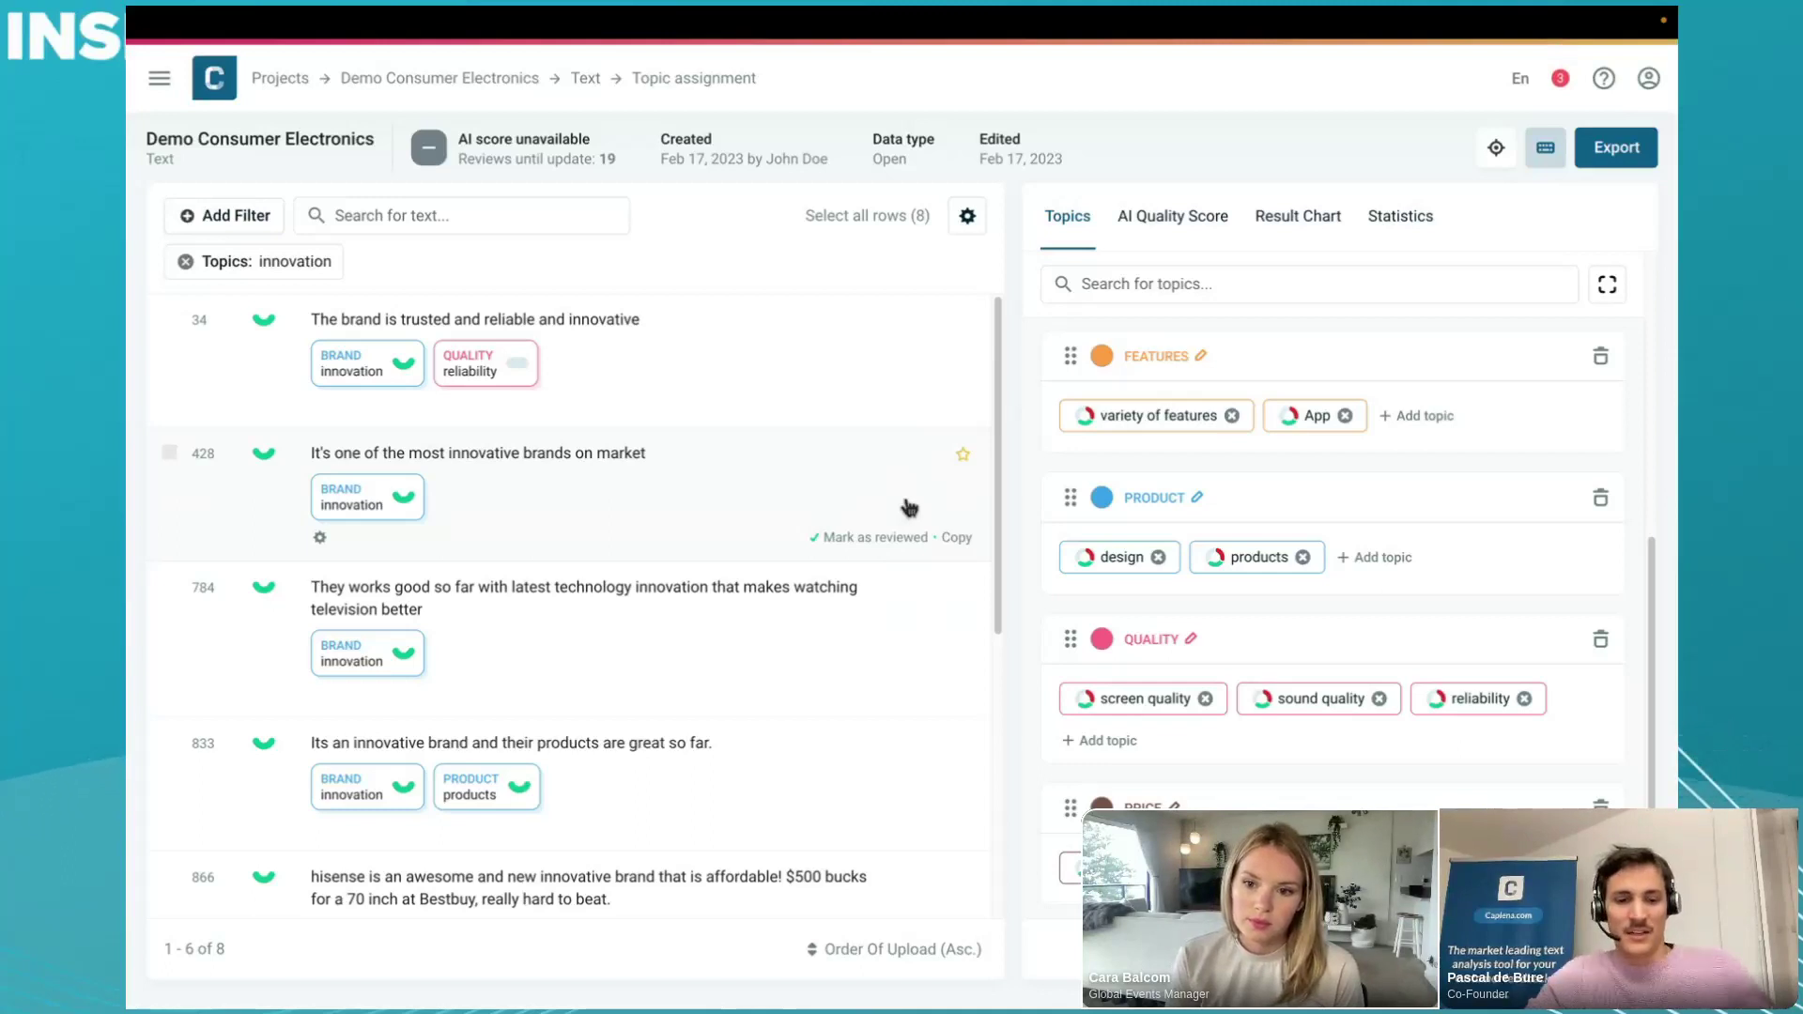
# - Cycle through the open Chrome tabs, ending on the Google new-tab page
pyautogui.hotkey('ctrl', 'Tab')
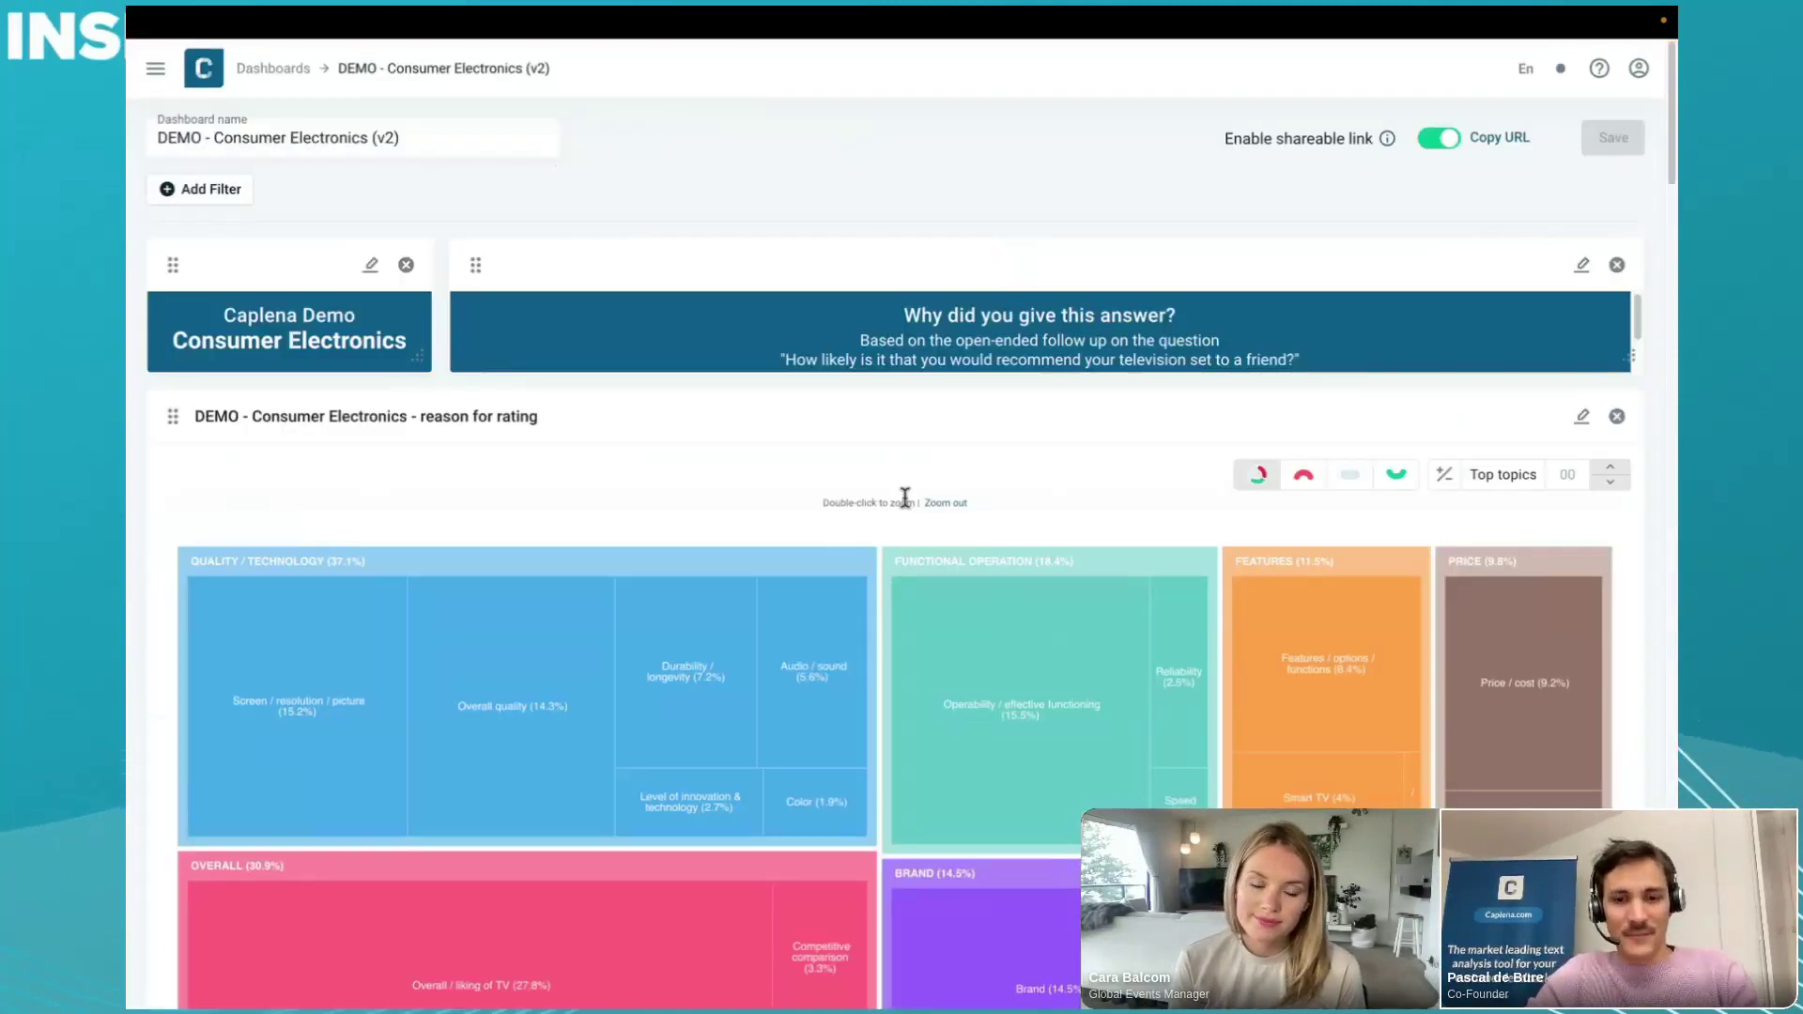
pyautogui.hotkey('ctrl', 't')
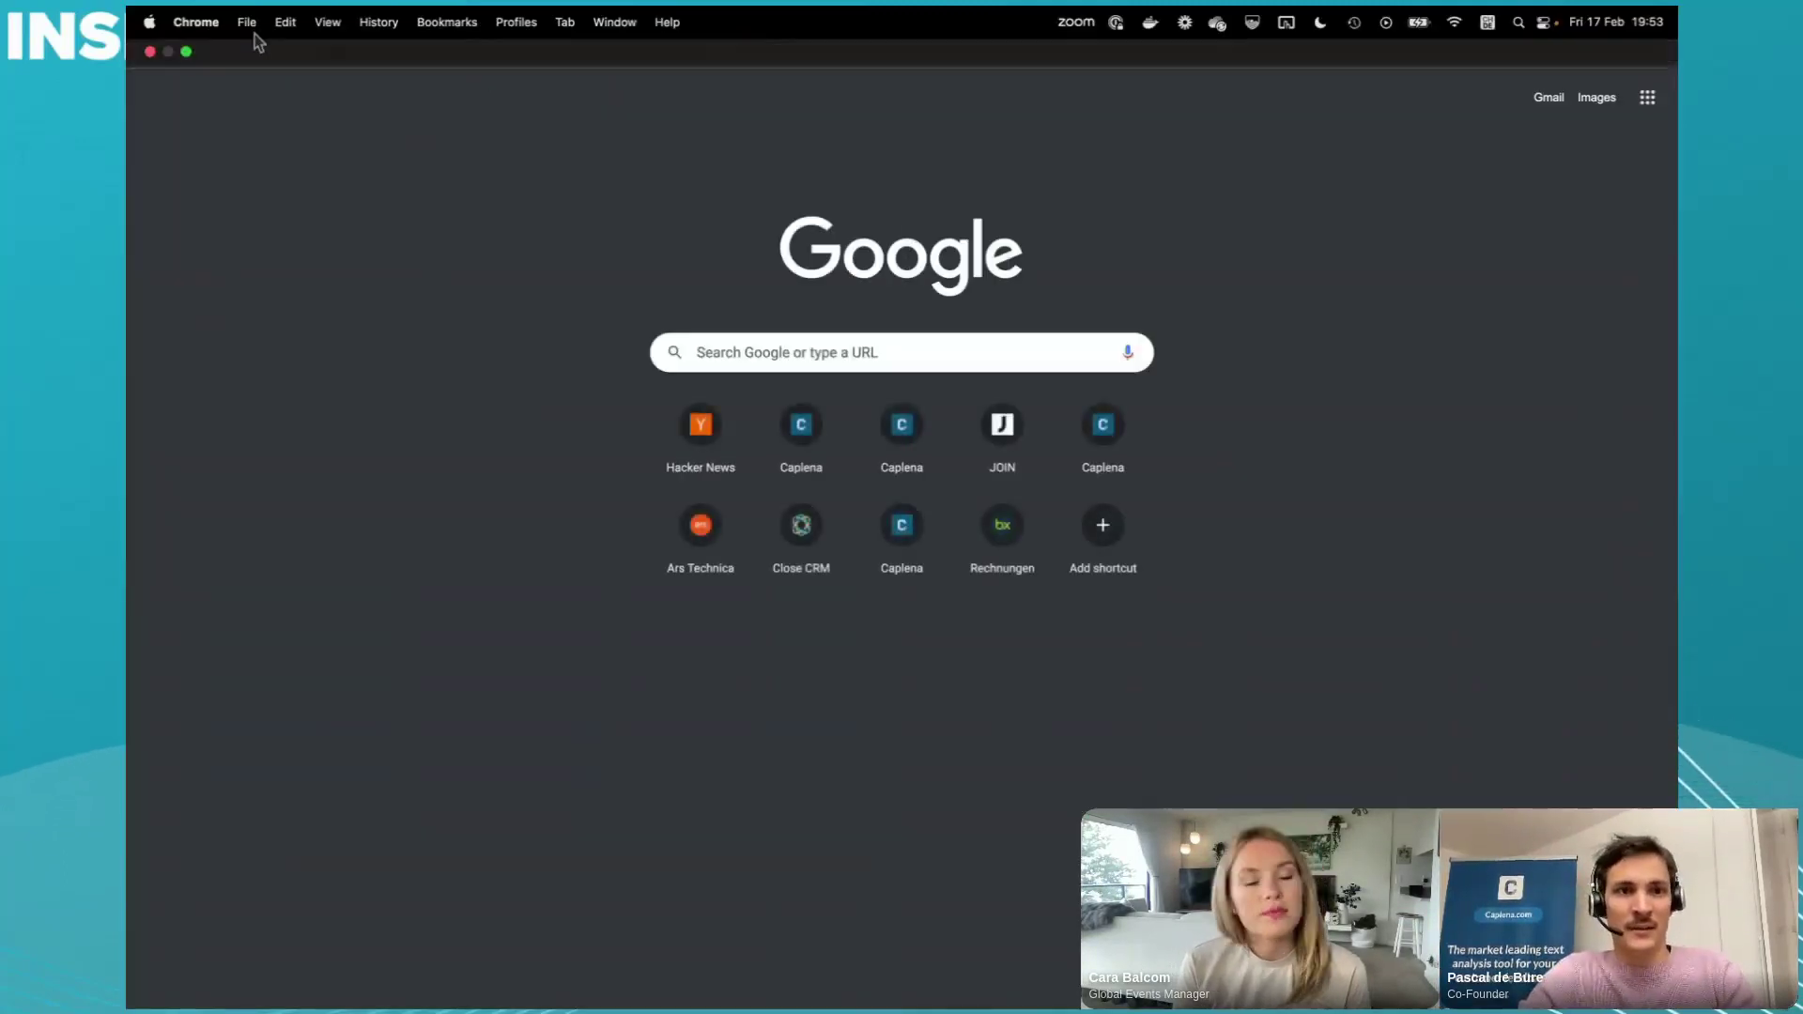
pyautogui.hotkey('ctrl', 'Tab')
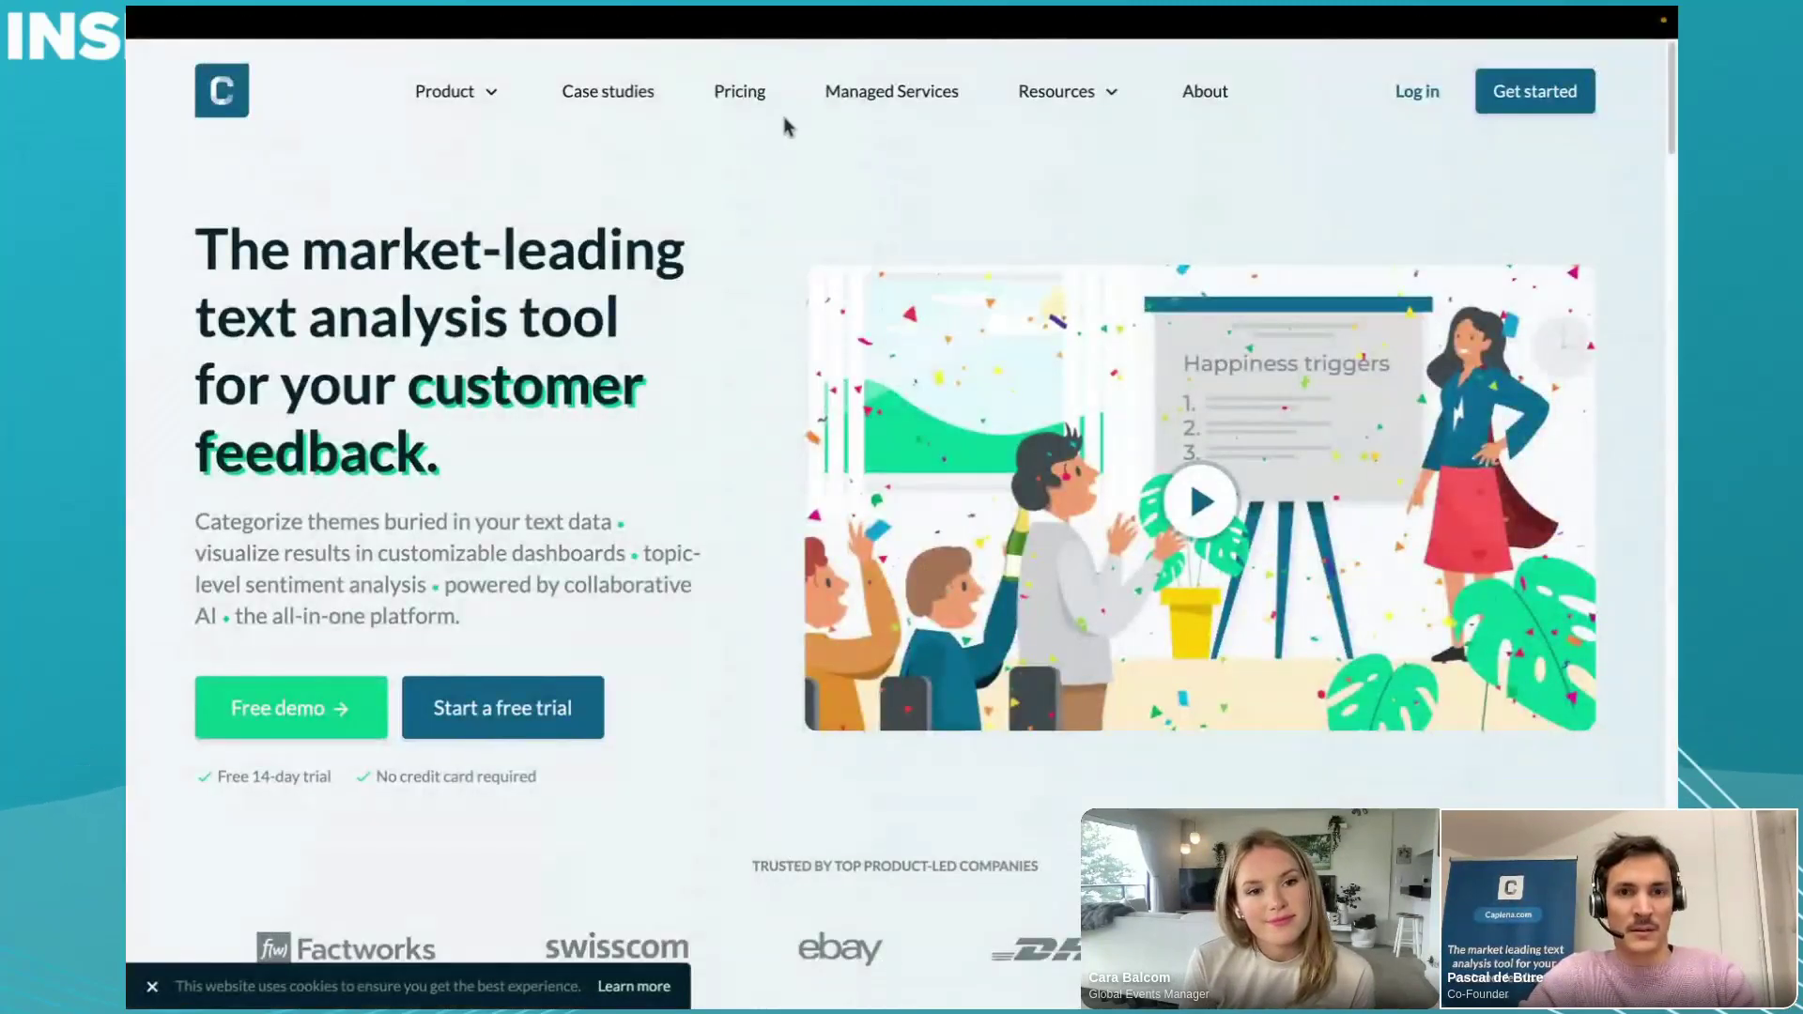
pyautogui.hotkey('ctrl', 'Tab')
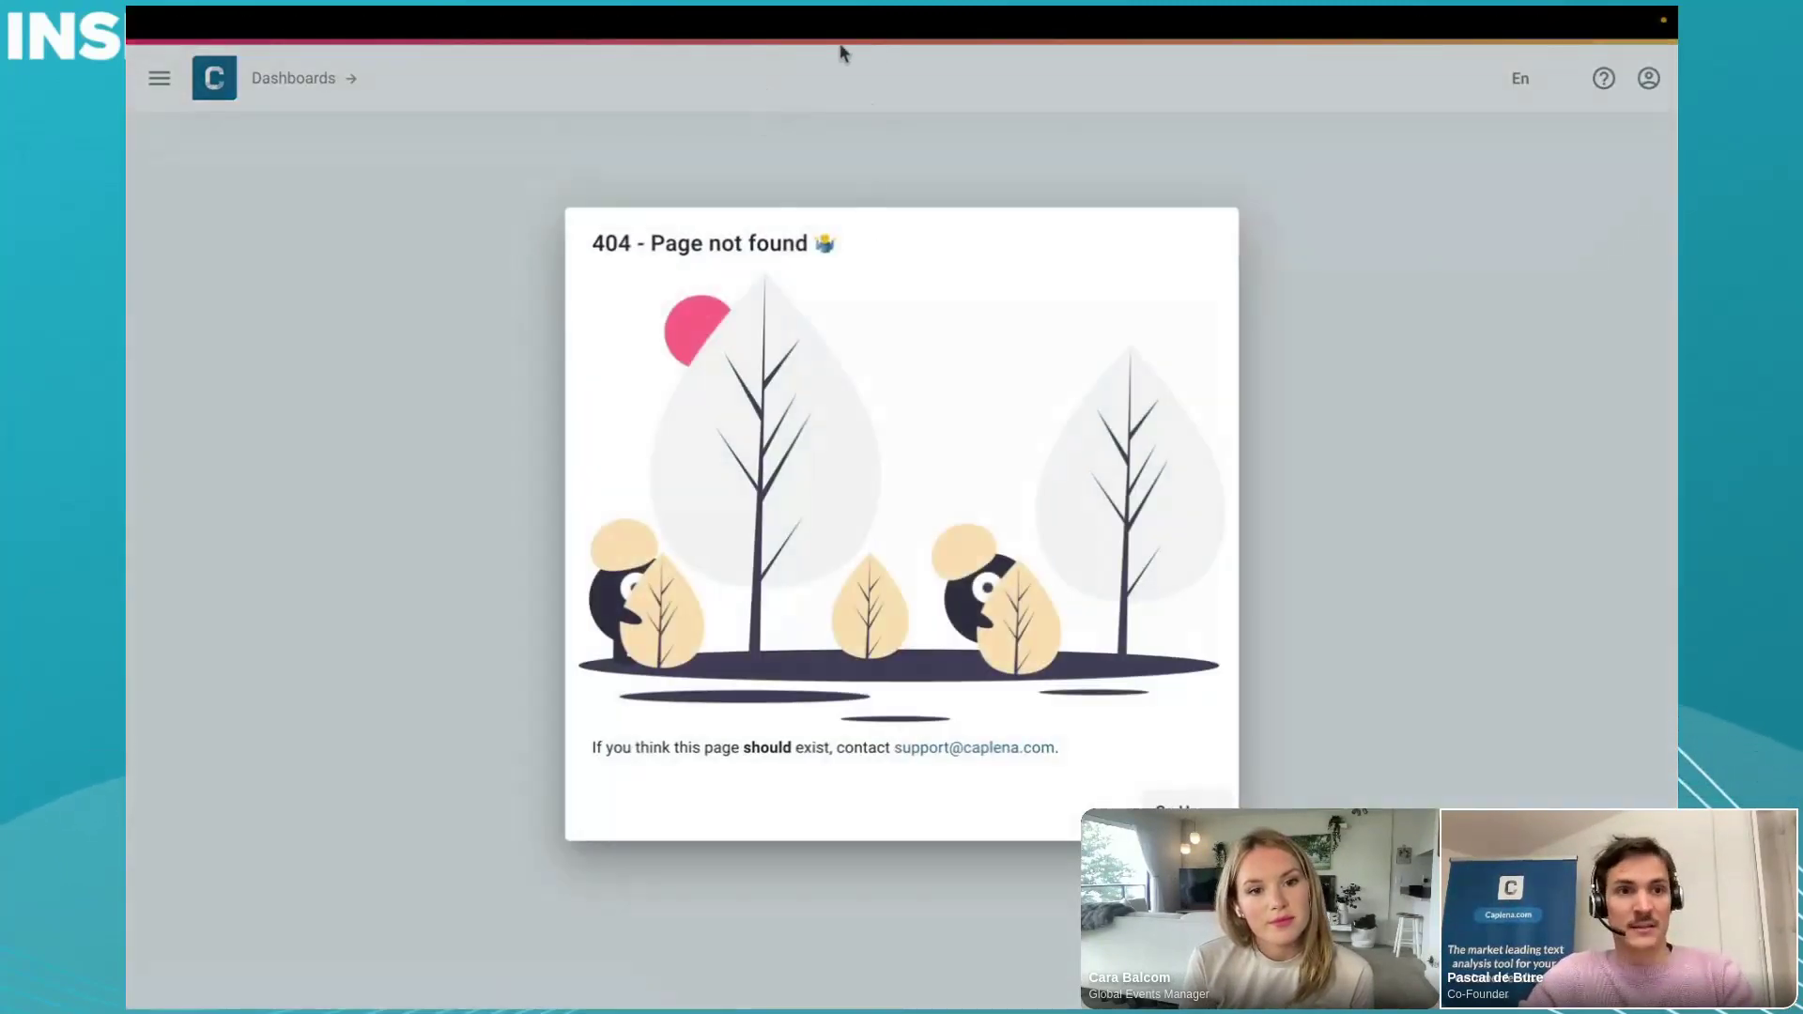
pyautogui.hotkey('ctrl', 'Tab')
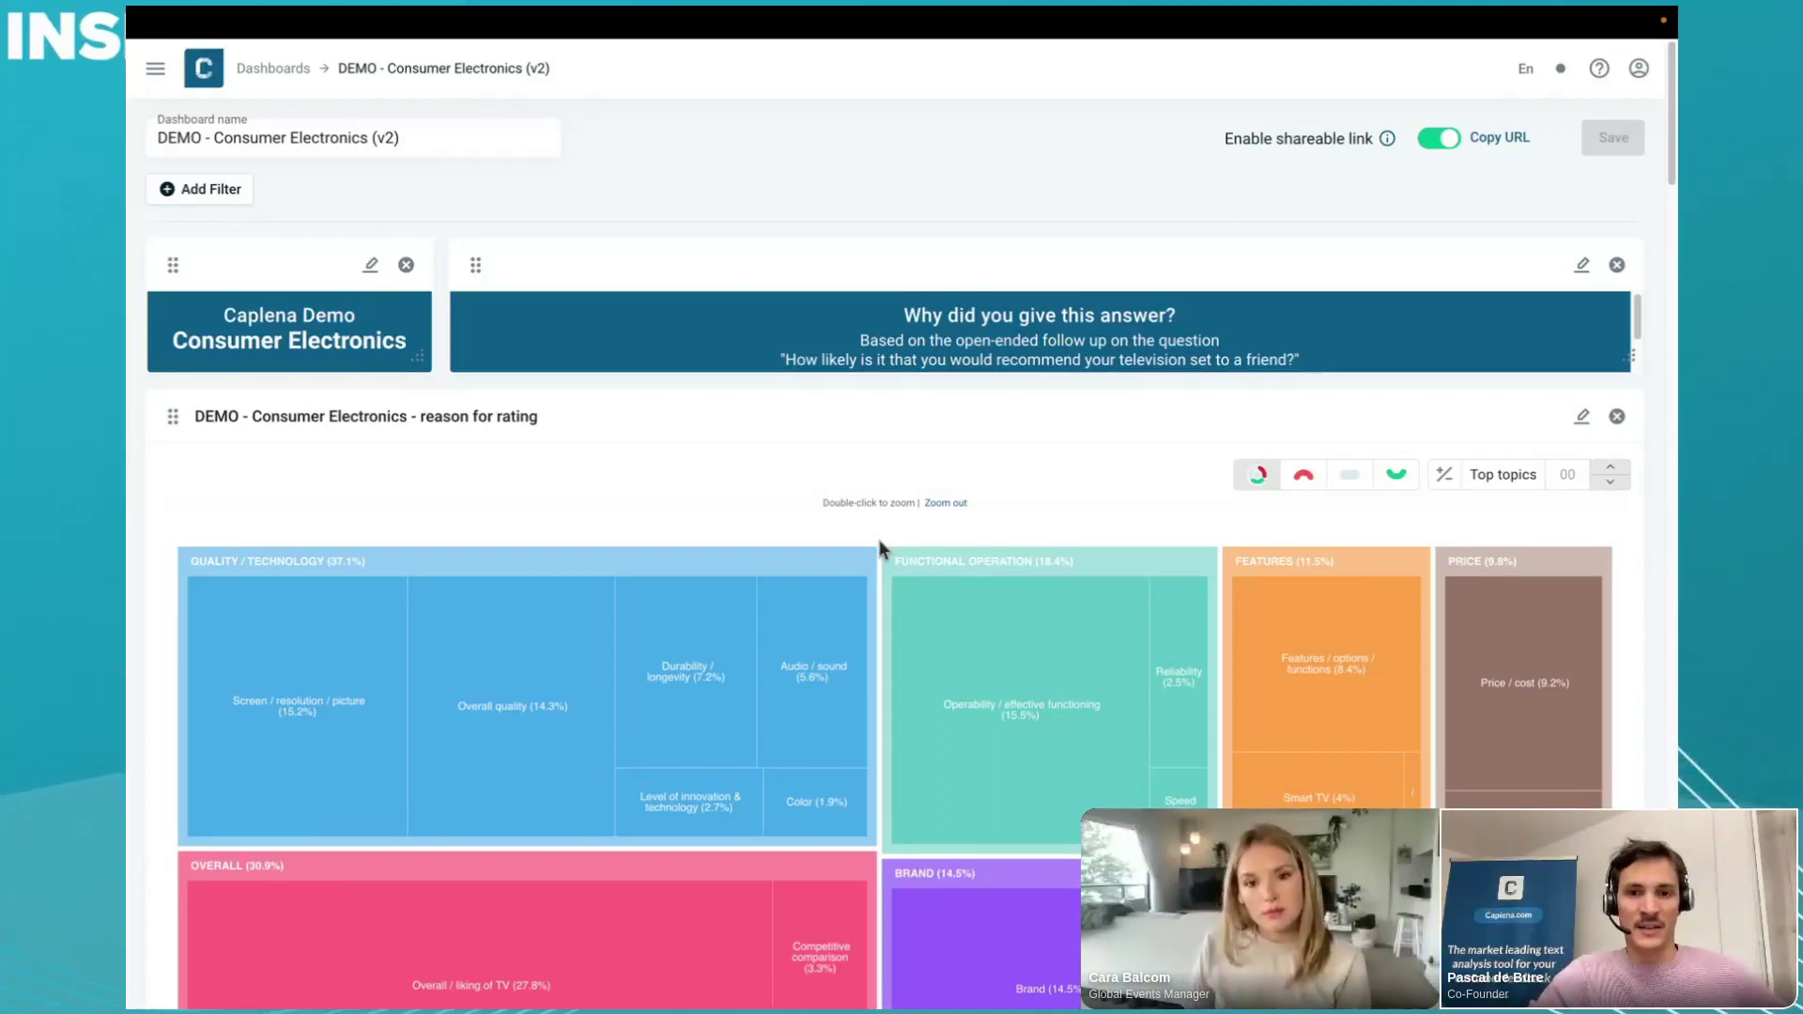
pyautogui.moveTo(882, 562)
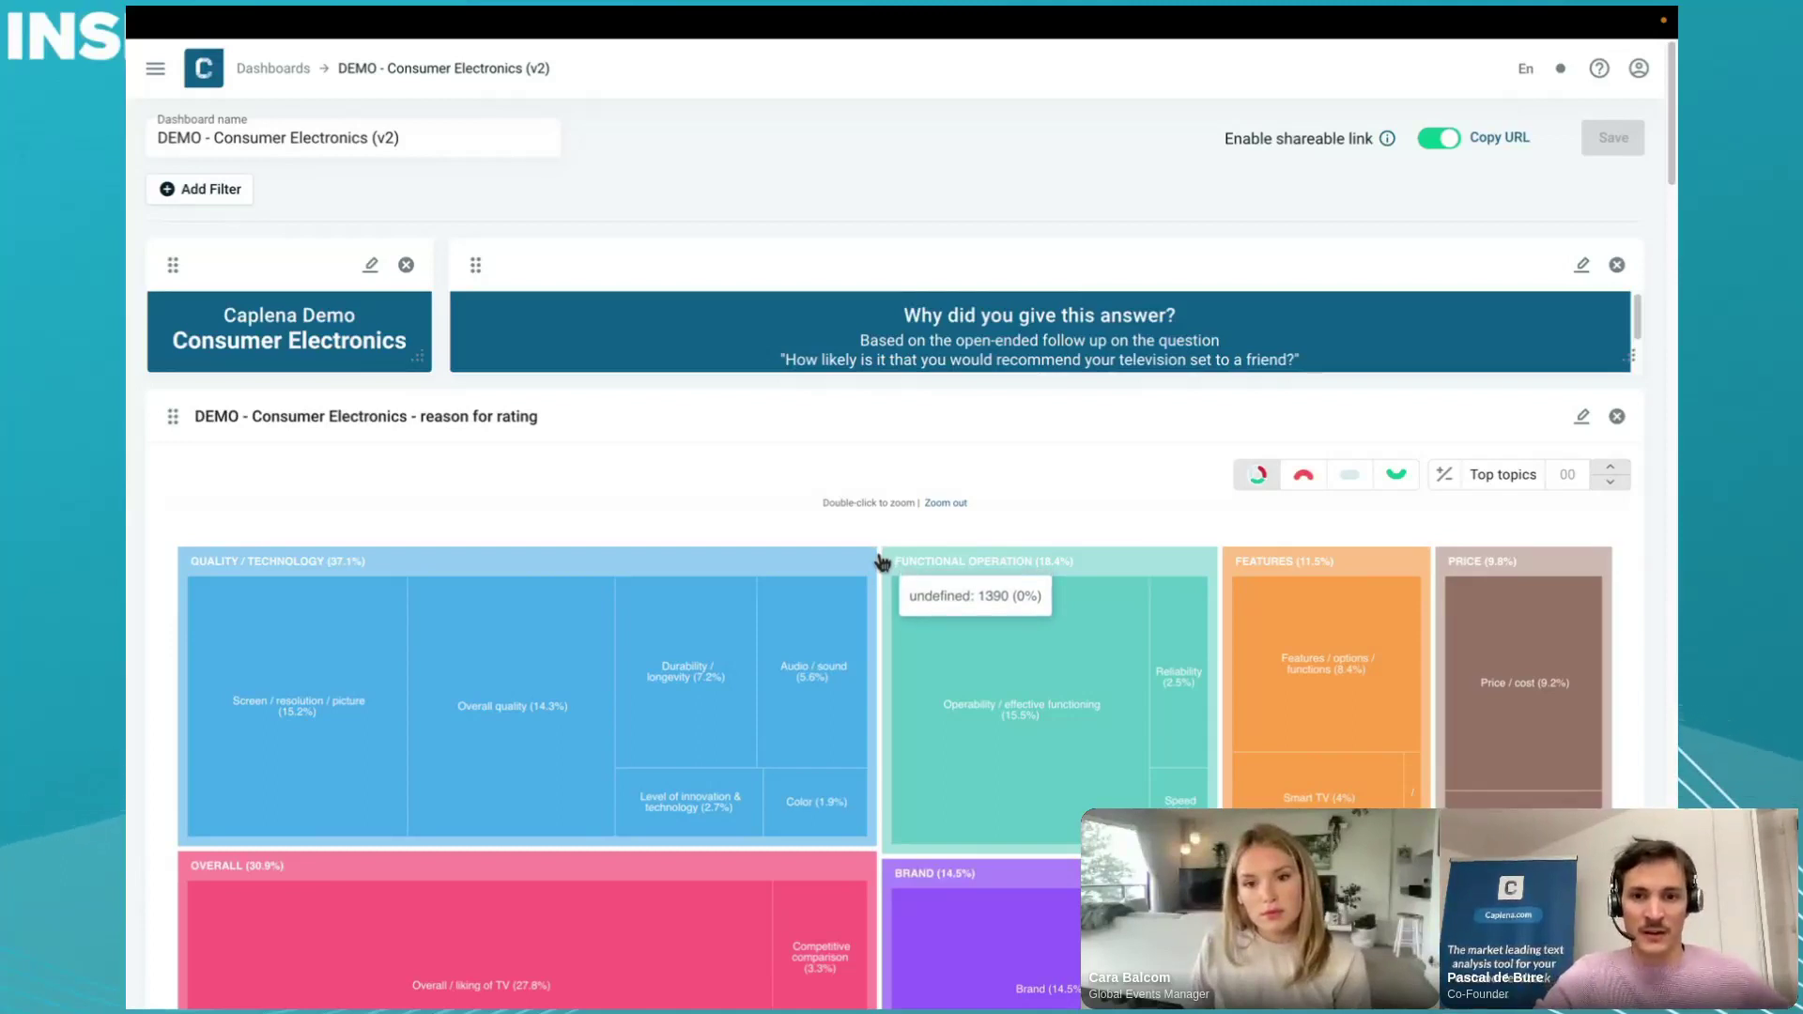